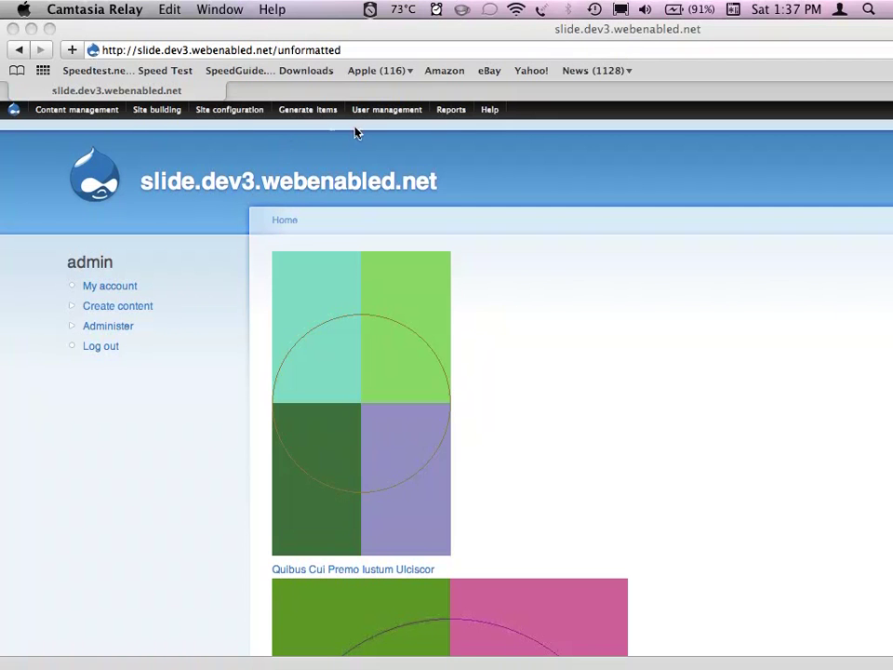
- Open the site's module list and check which Views and Views Slideshow modules are enabled
left_click(180, 120)
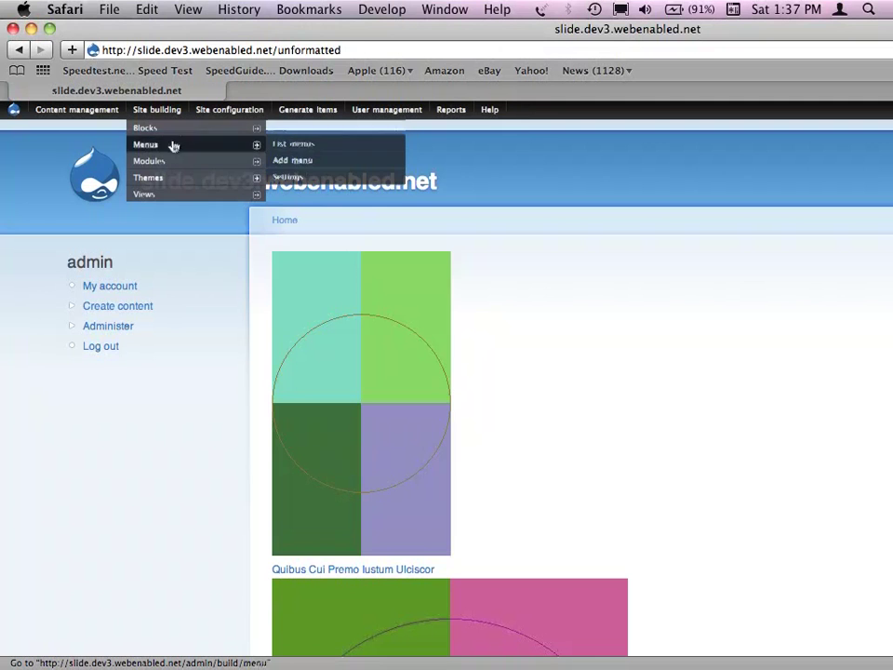
left_click(170, 160)
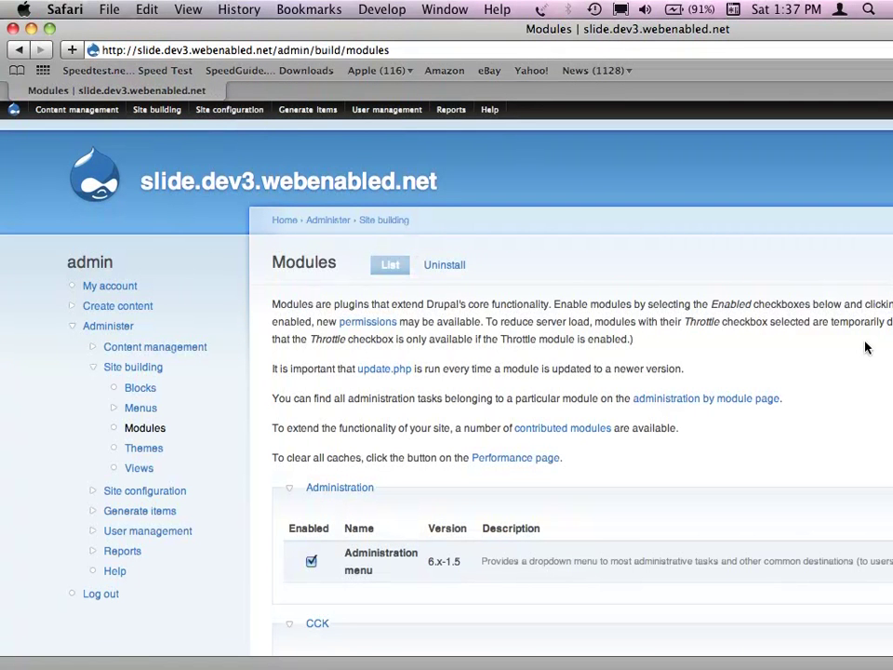
scroll(865, 347, "down", 5)
scroll(865, 347, "down", 20)
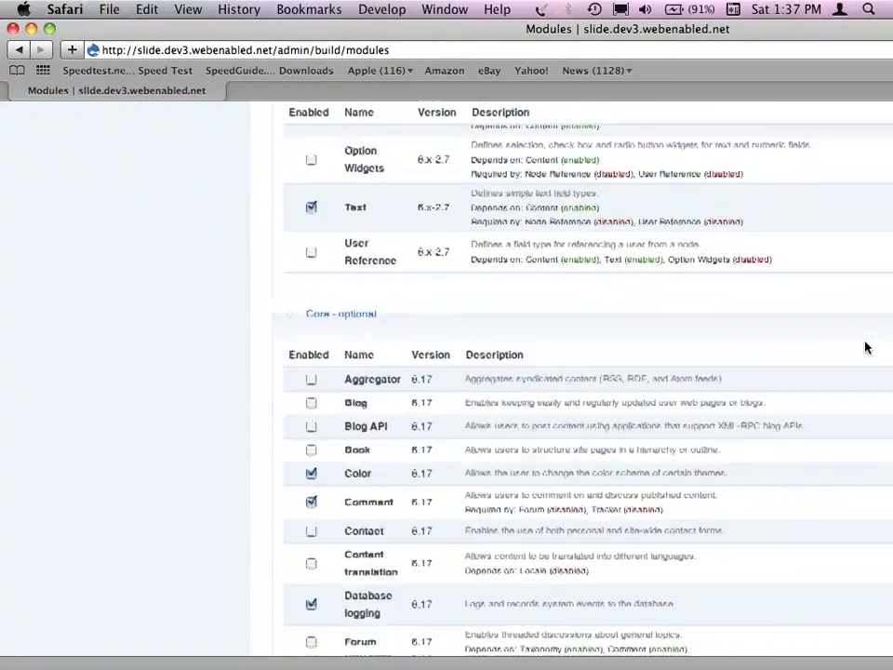
scroll(865, 346, "down", 20)
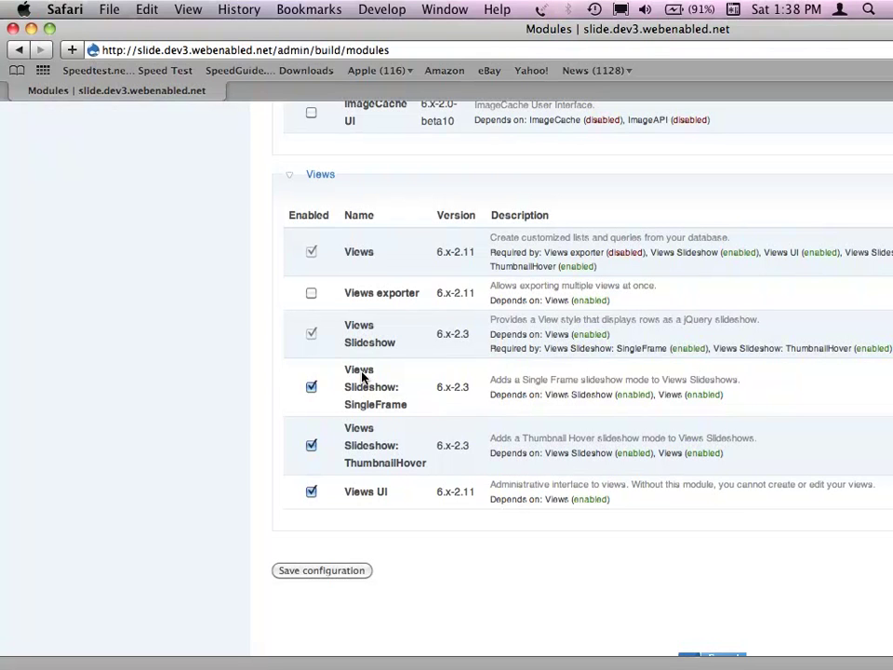
scroll(362, 376, "up", 20)
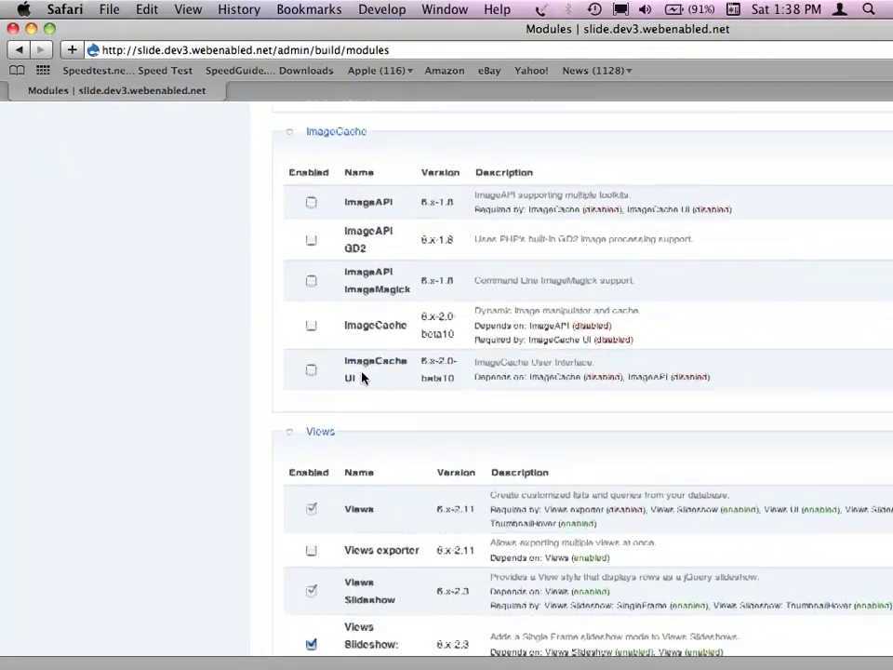
scroll(362, 377, "up", 10)
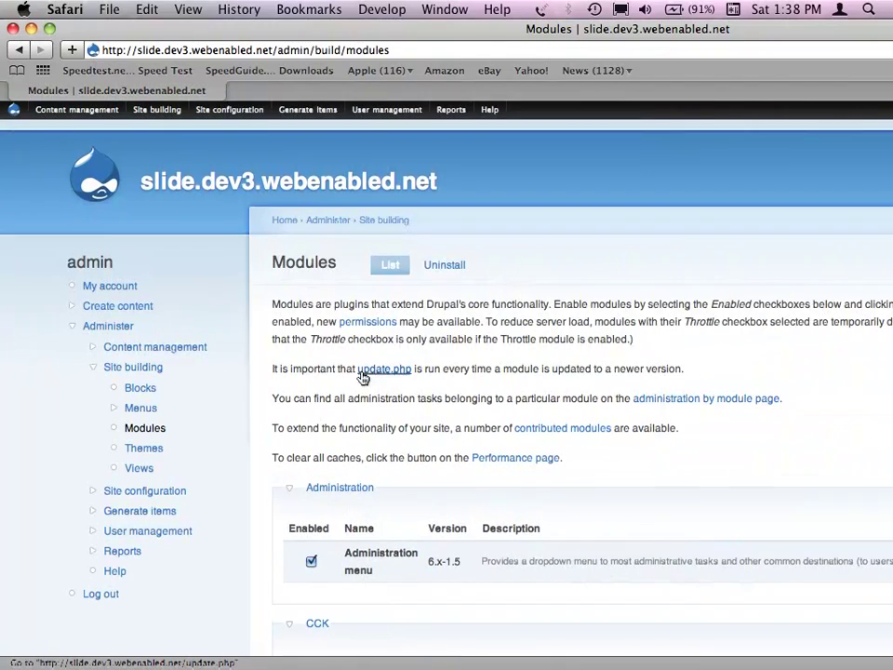
- Go to the site's /unformatted page and look through its list of images and titles
mouse_move(157, 123)
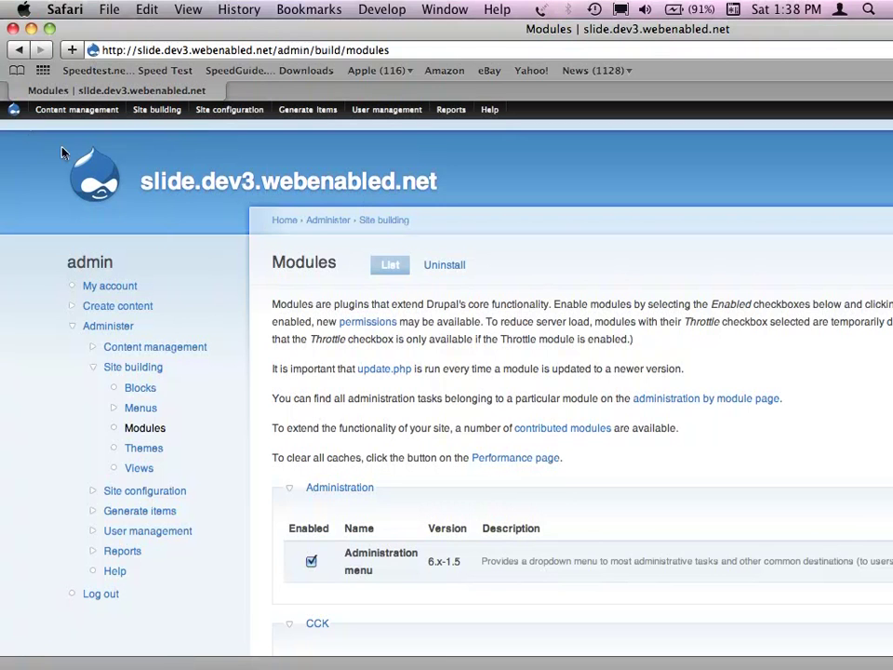
left_click(147, 177)
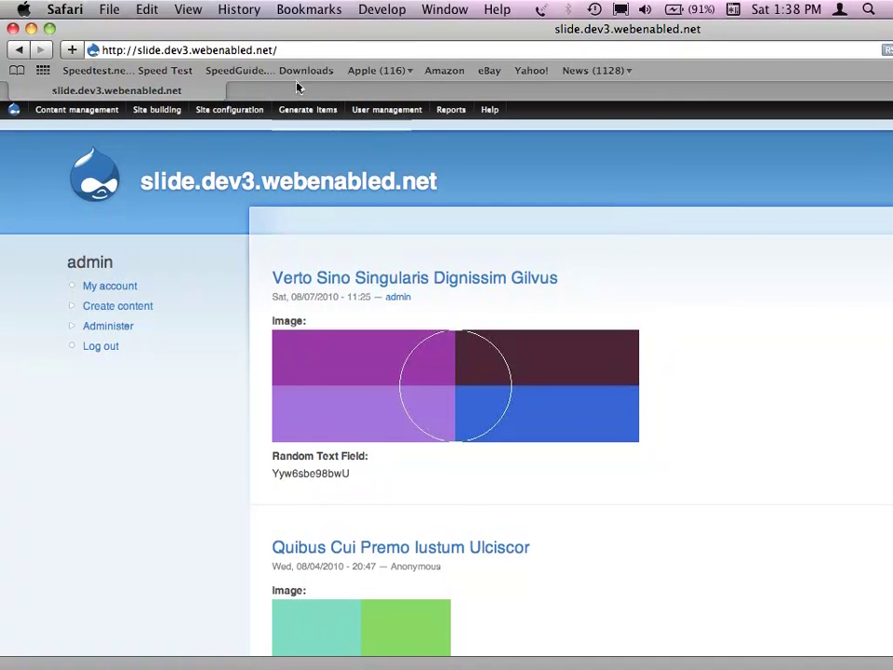
left_click(299, 52)
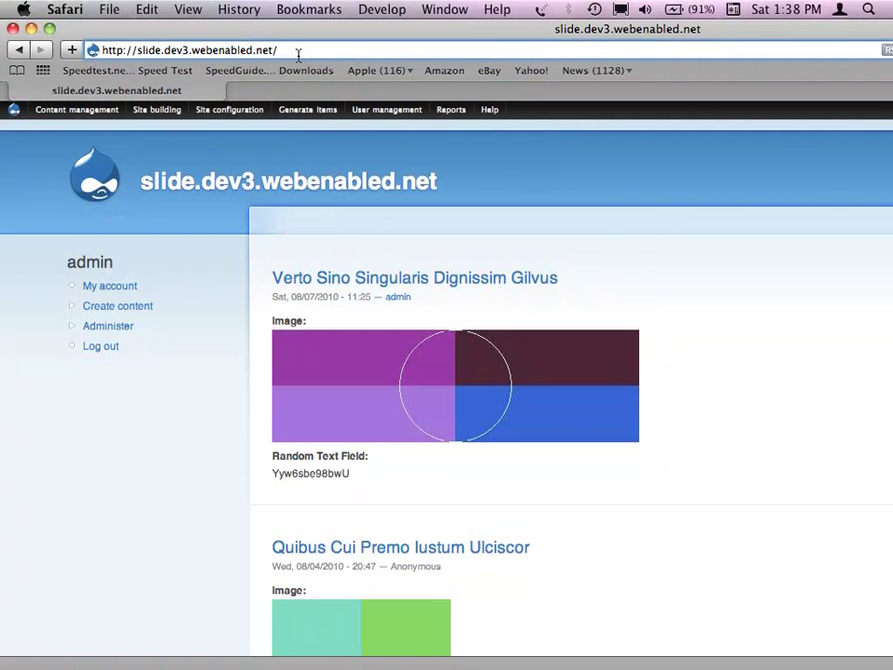
type("unforma")
type("tt")
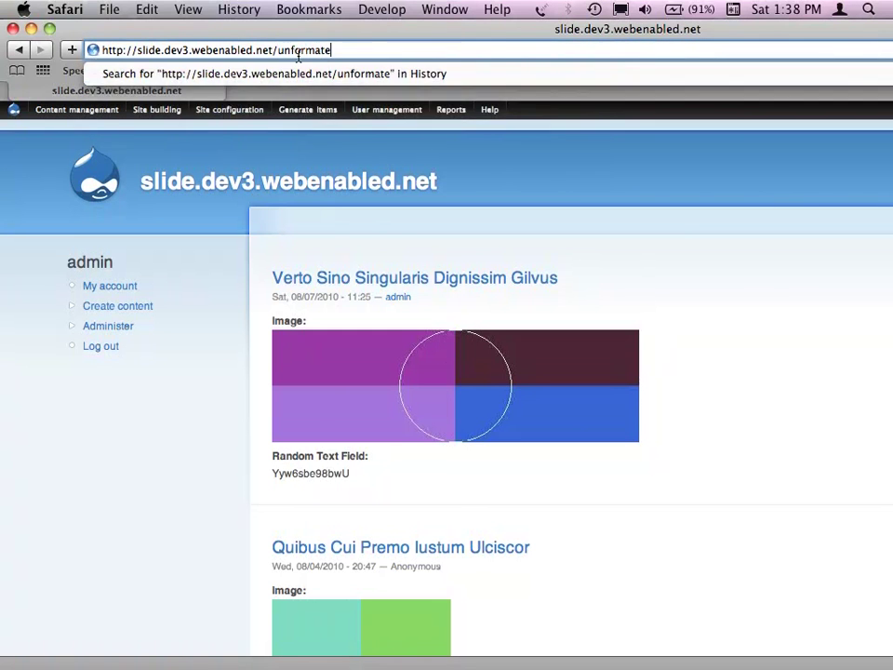
key("Return")
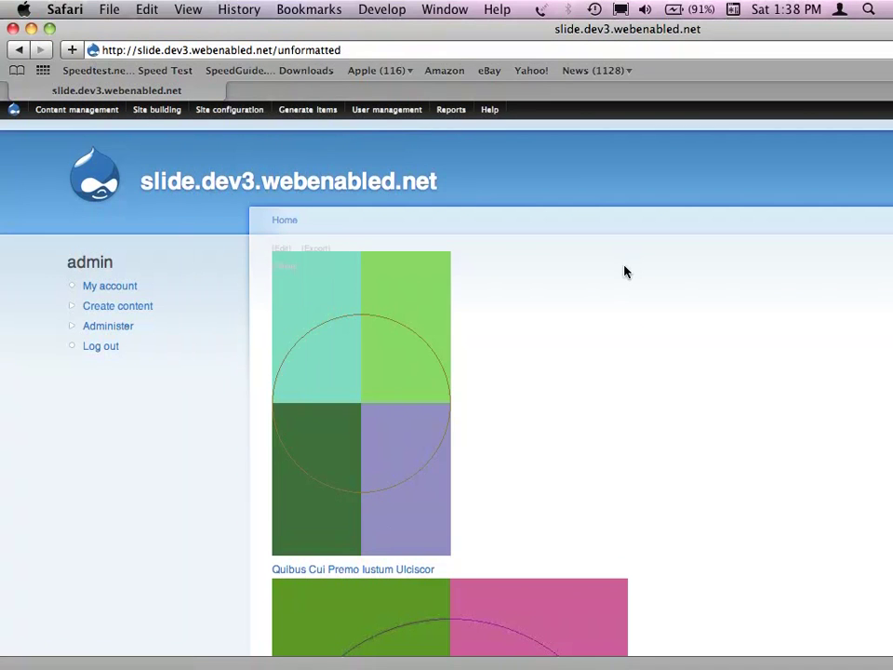
scroll(624, 271, "down", 3)
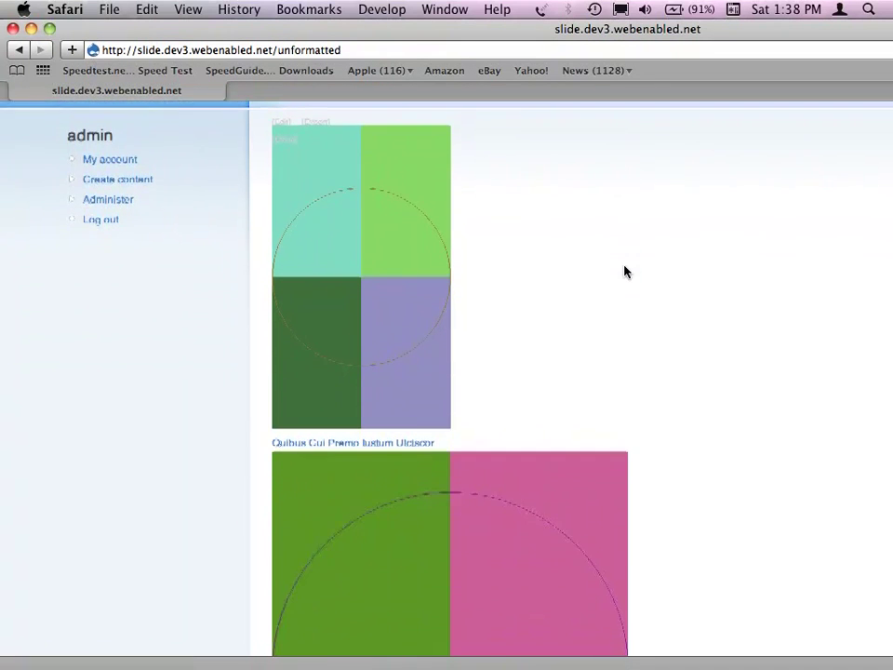
scroll(624, 270, "down", 2)
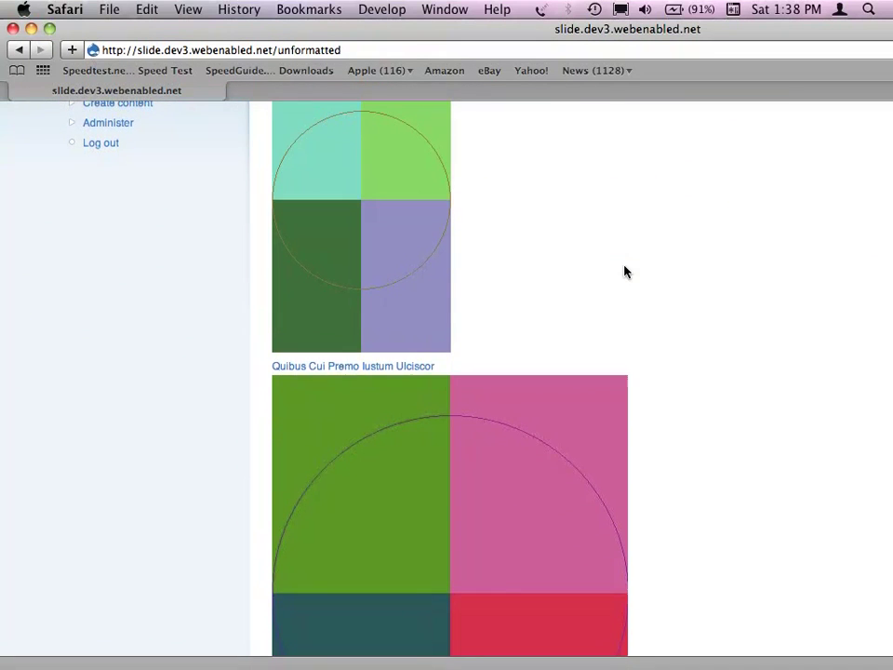
right_click(624, 271)
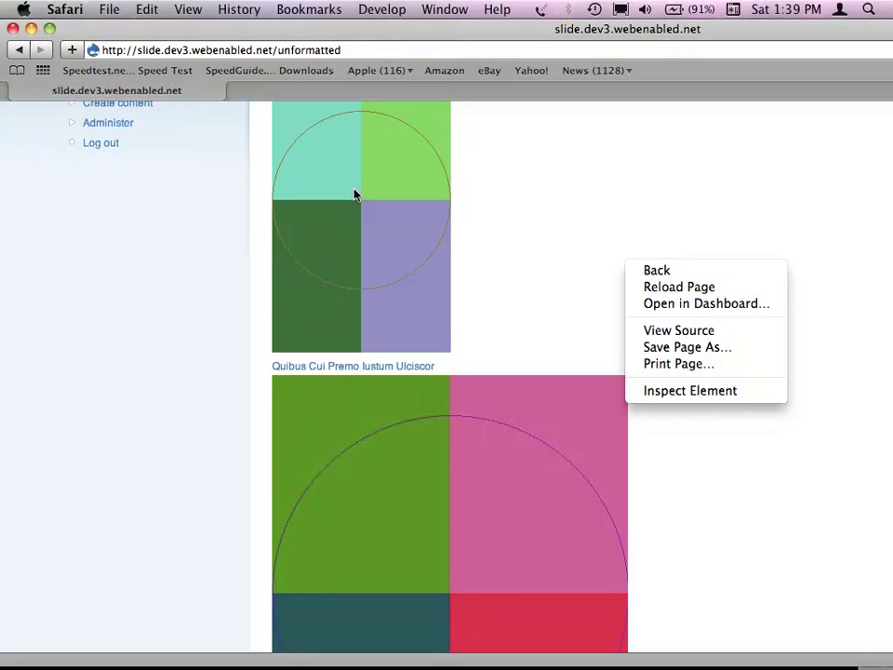
- Load the site's /singleframe page and watch the slideshow cycle through the images
left_click(363, 51)
left_click_drag(362, 50, 275, 50)
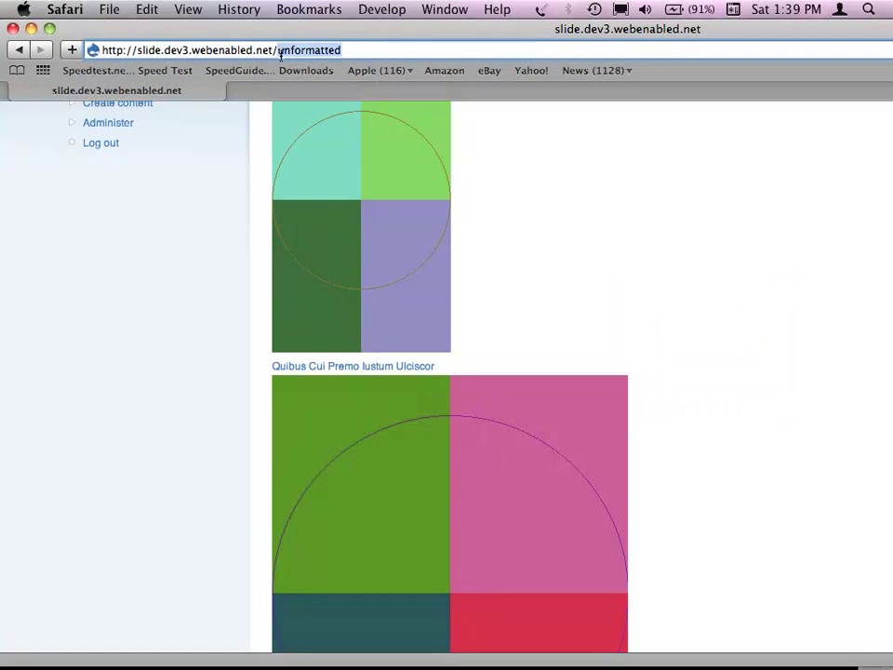
type("slngleframe")
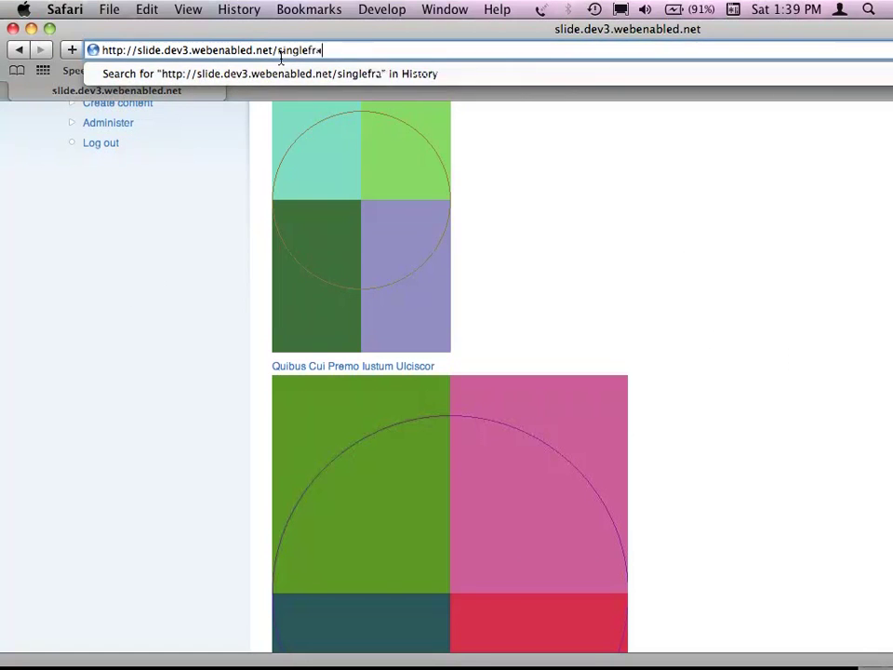
key("Return")
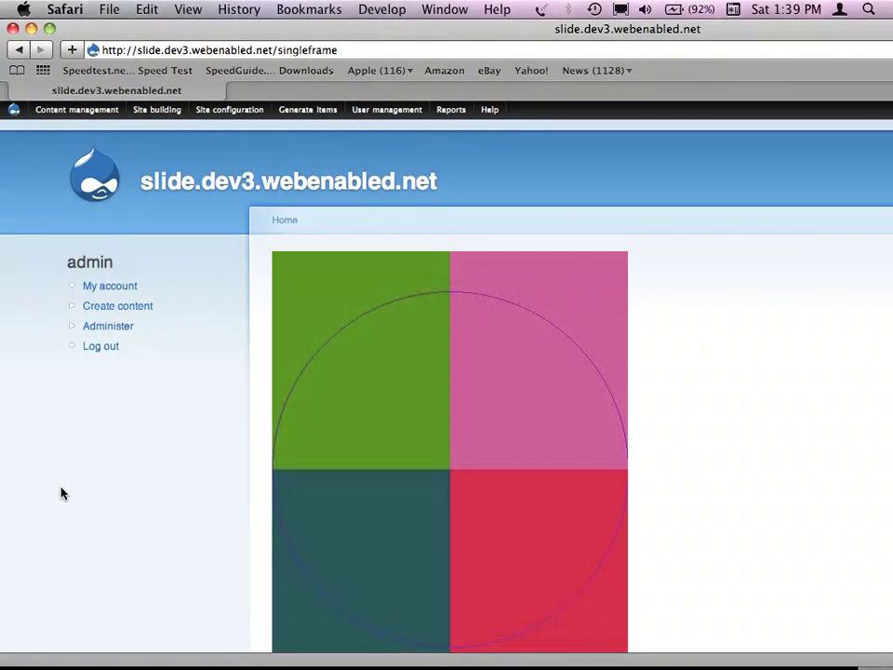
scroll(61, 493, "down", 3)
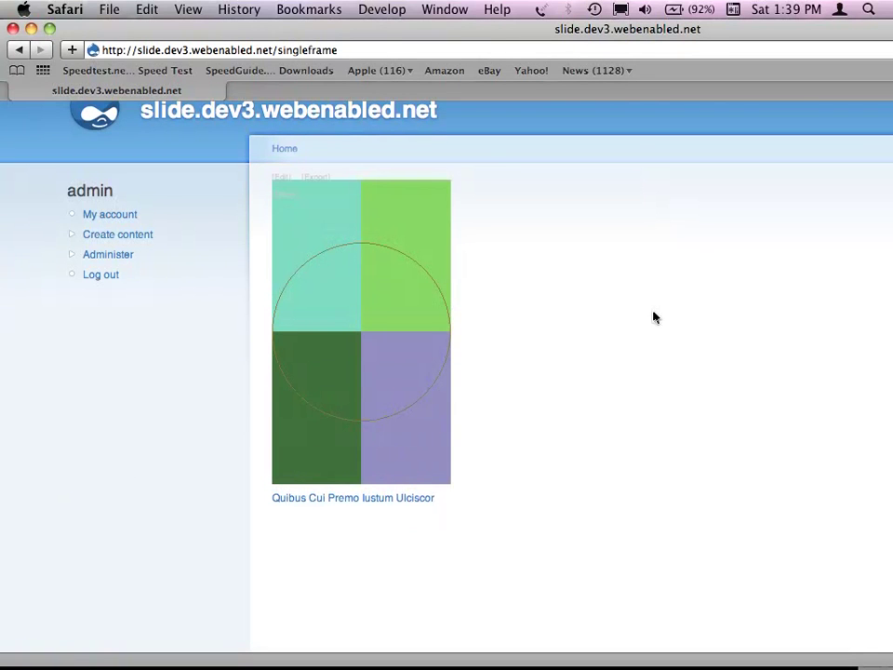
scroll(654, 300, "up", 3)
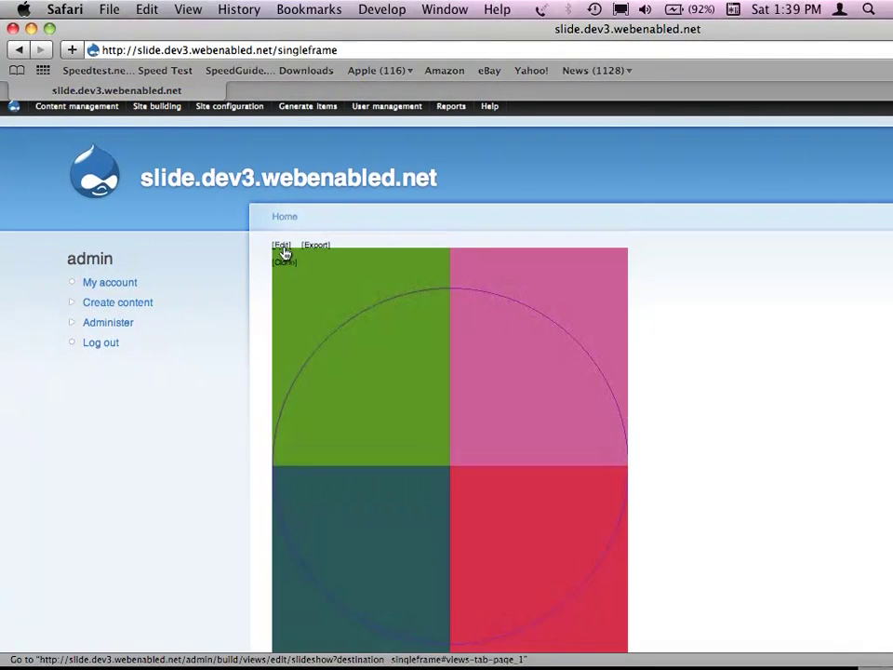
- Open the slideshow view for editing and compare the Unformatted display's style with the Singleframe display's
left_click(283, 249)
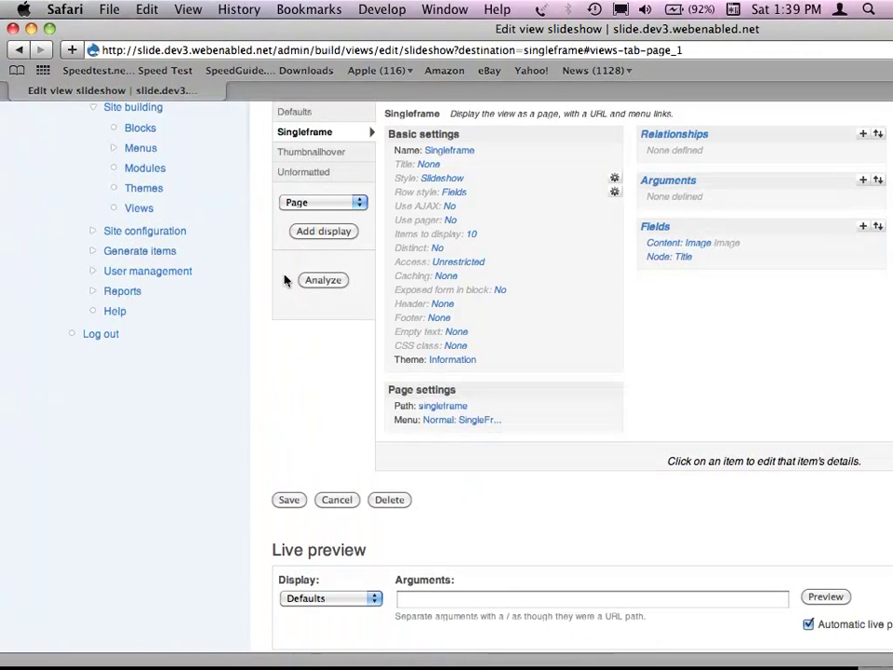
scroll(283, 296, "down", 2)
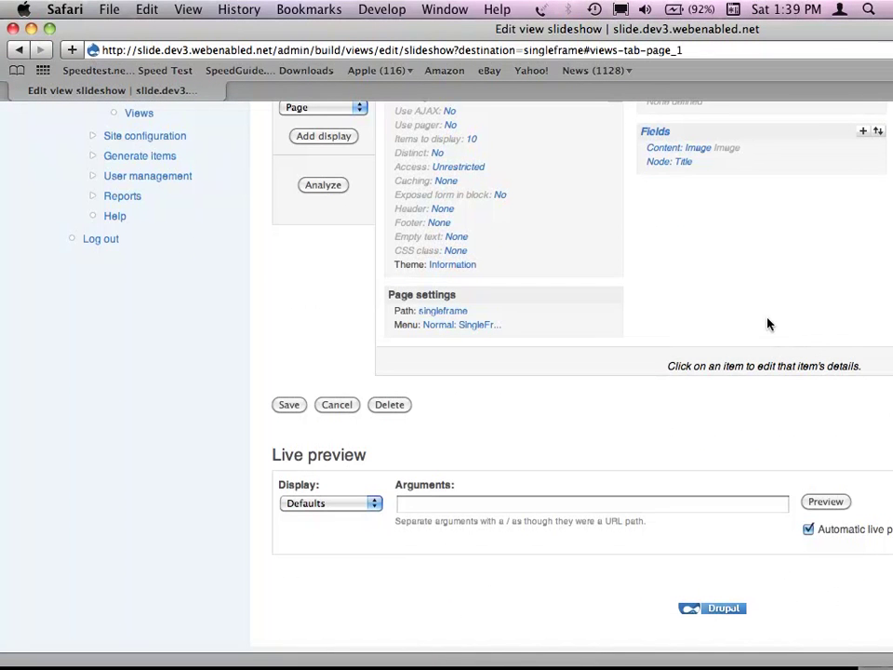
scroll(768, 324, "up", 3)
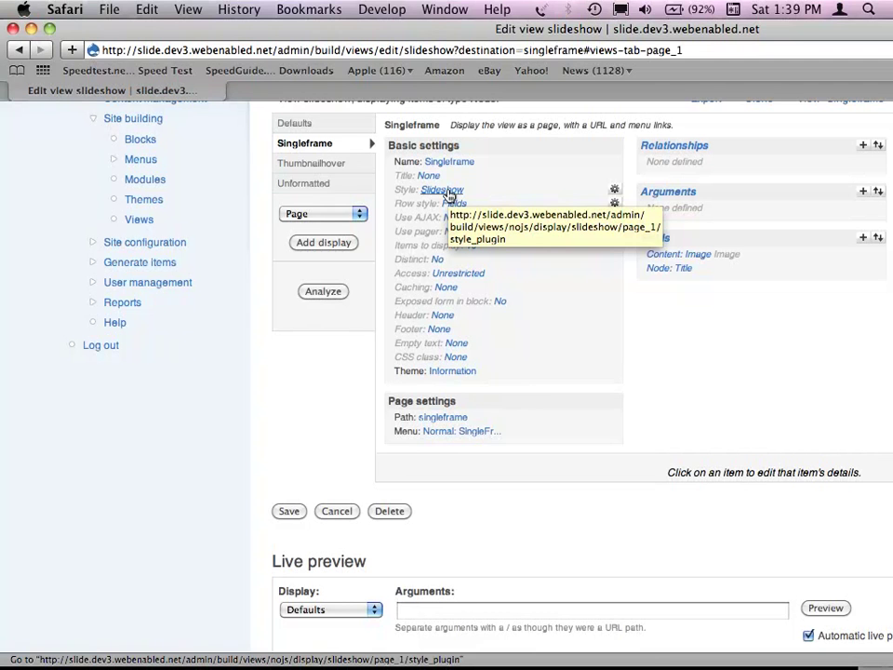
left_click(343, 186)
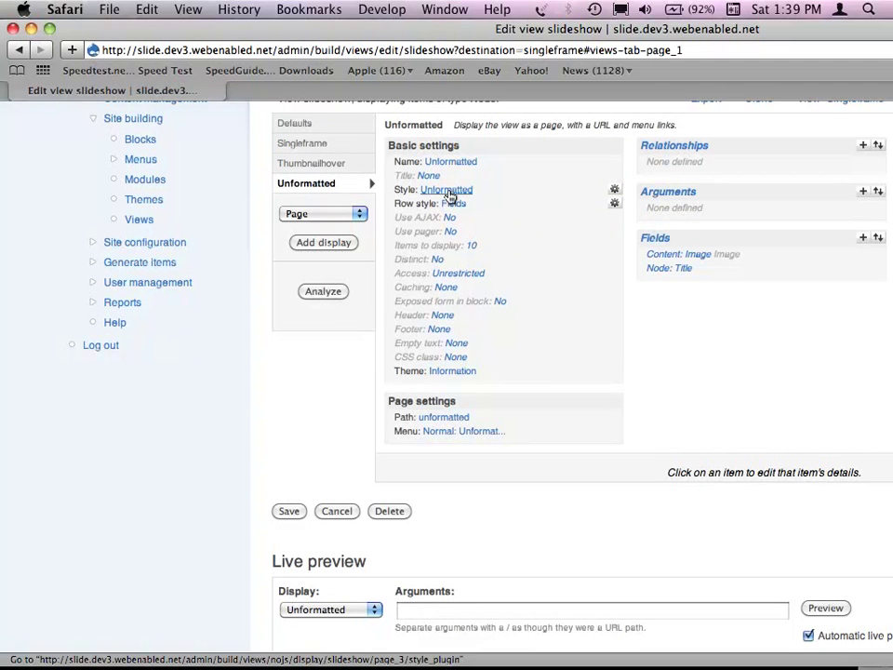
left_click(316, 145)
- Open the Singleframe display's style setting and review the available view styles
left_click(440, 191)
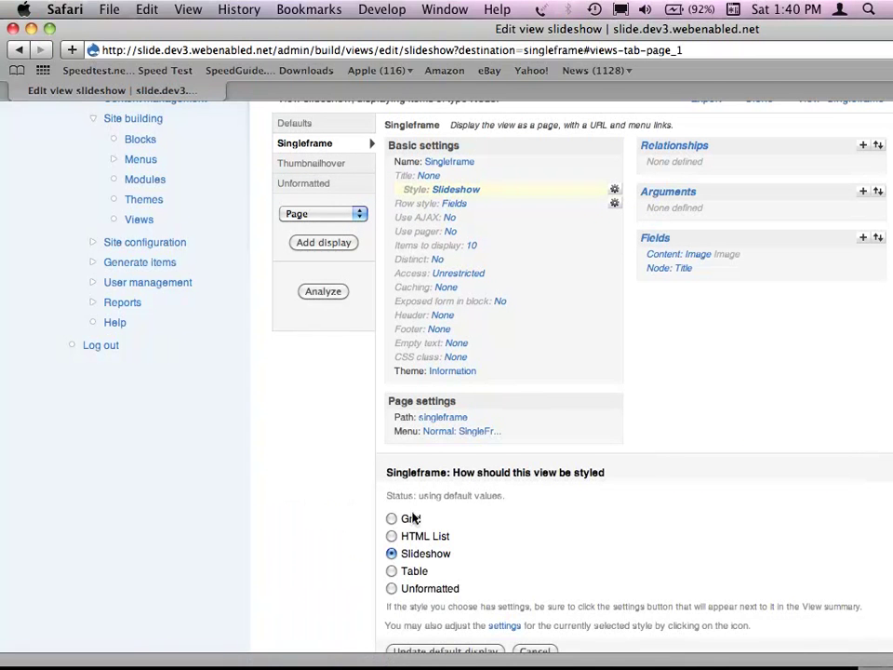
scroll(412, 518, "down", 2)
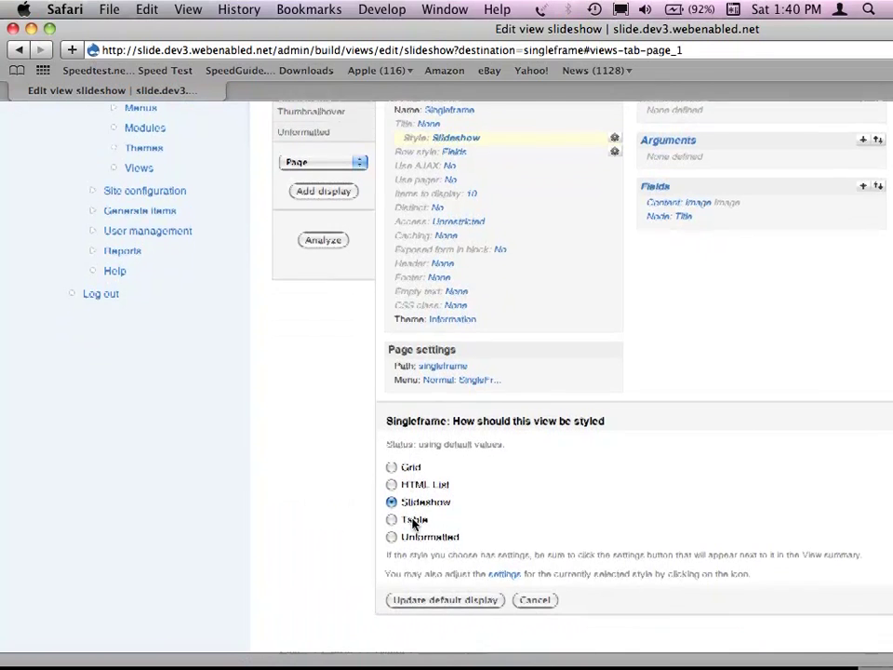
scroll(413, 523, "down", 1)
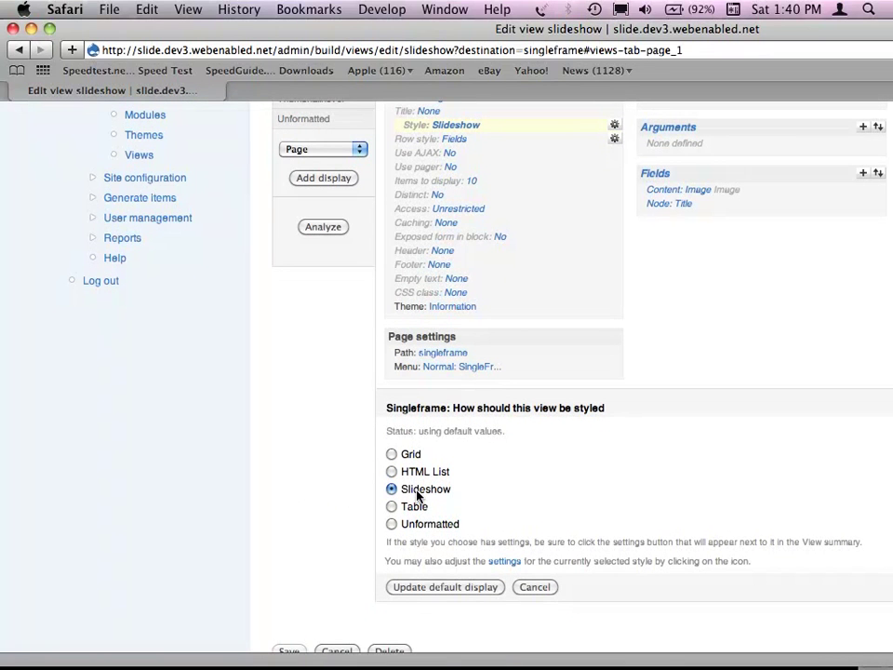
scroll(418, 495, "up", 2)
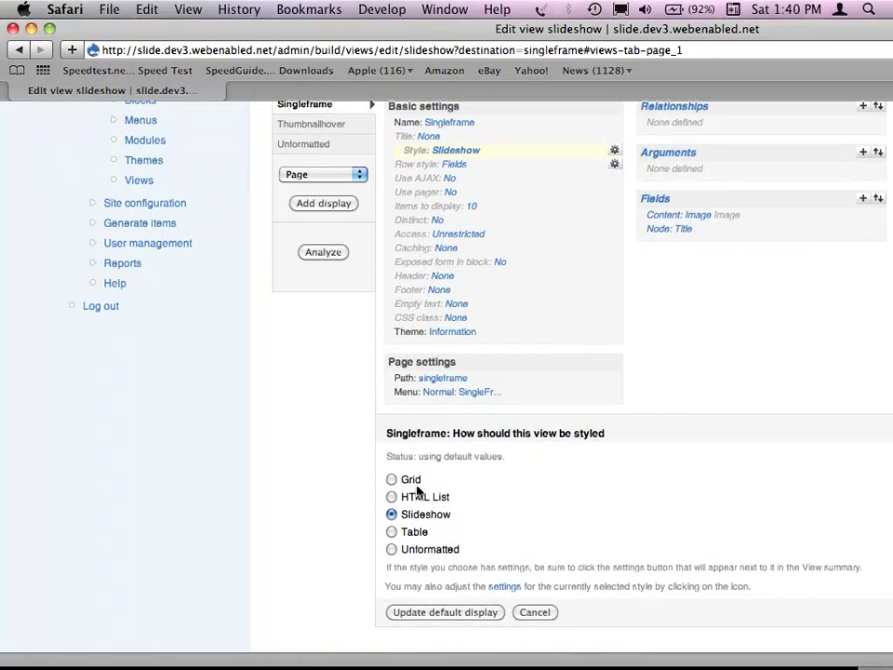
- Open the Slideshow style options of the Singleframe display and check the slideshow modes, keeping SingleFrame
left_click(614, 150)
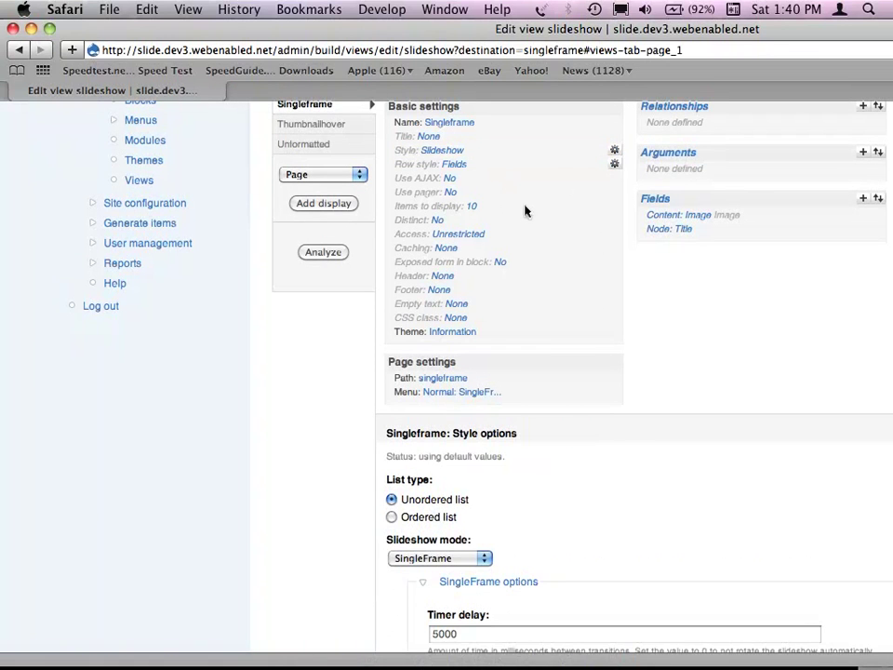
scroll(531, 213, "down", 1)
scroll(531, 214, "down", 8)
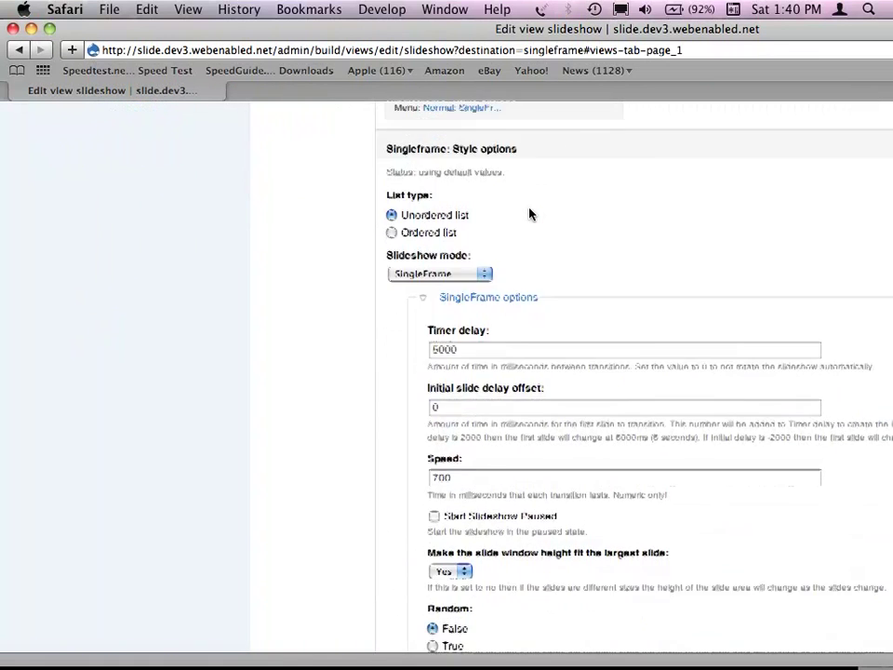
right_click(527, 202)
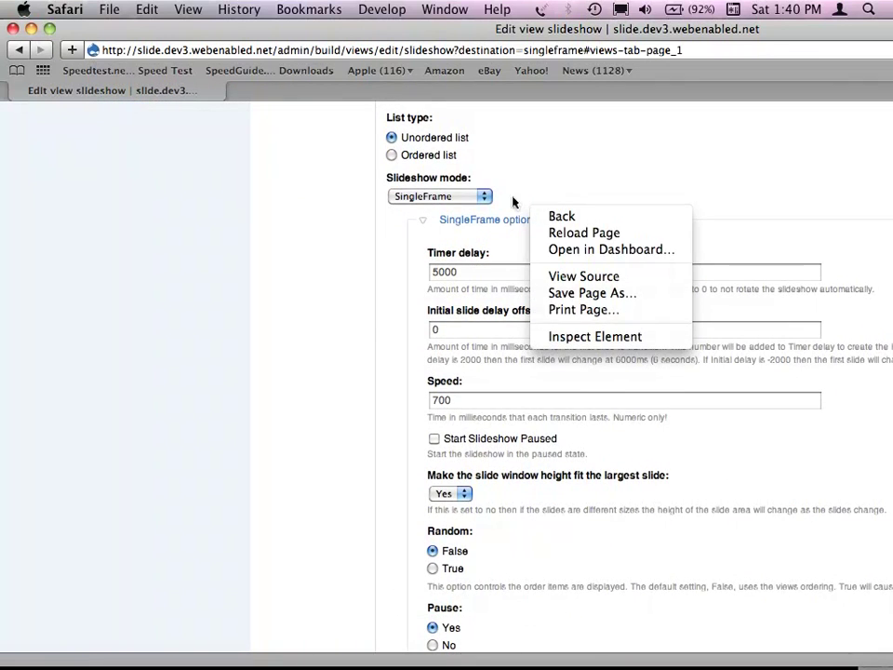
left_click(507, 202)
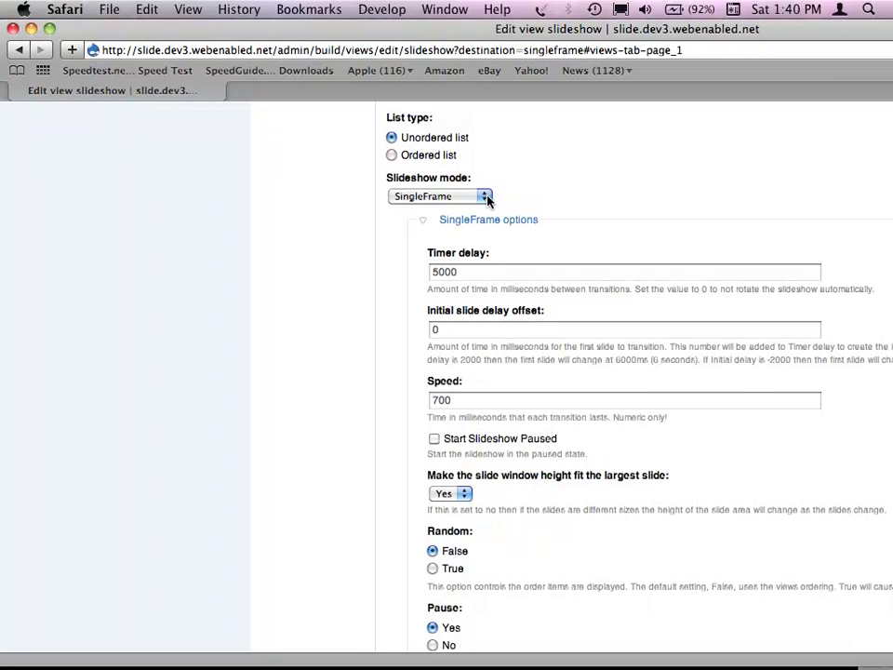
left_click(487, 199)
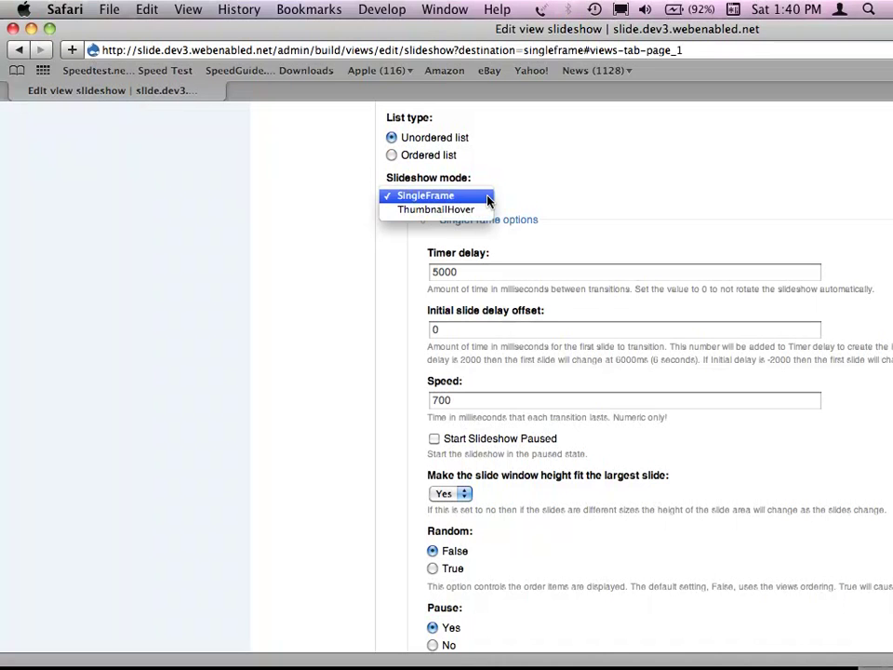
left_click(488, 199)
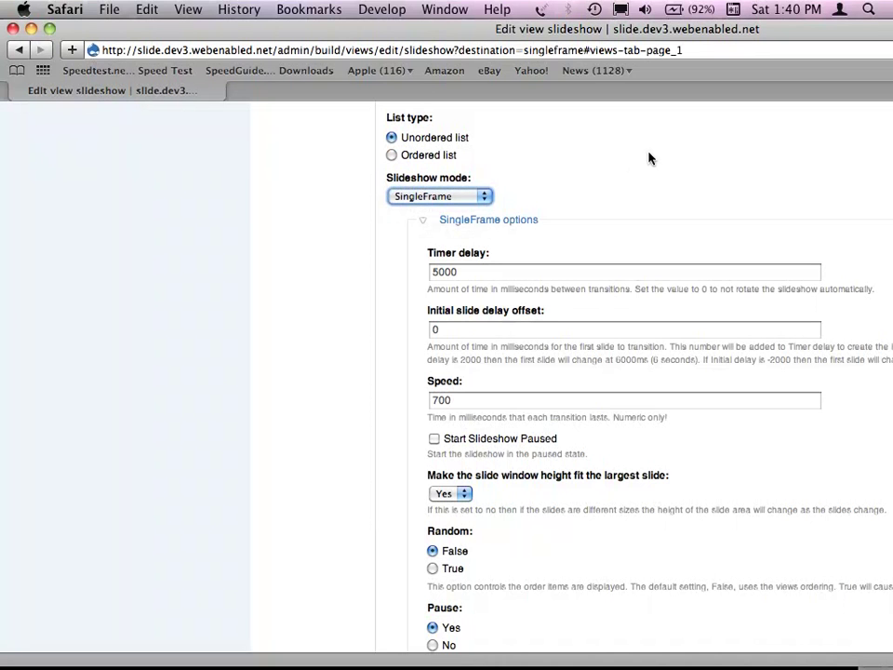
- Review the SingleFrame options, including timing, random order, pause behaviour, controls, pager and image counter
scroll(649, 158, "down", 2)
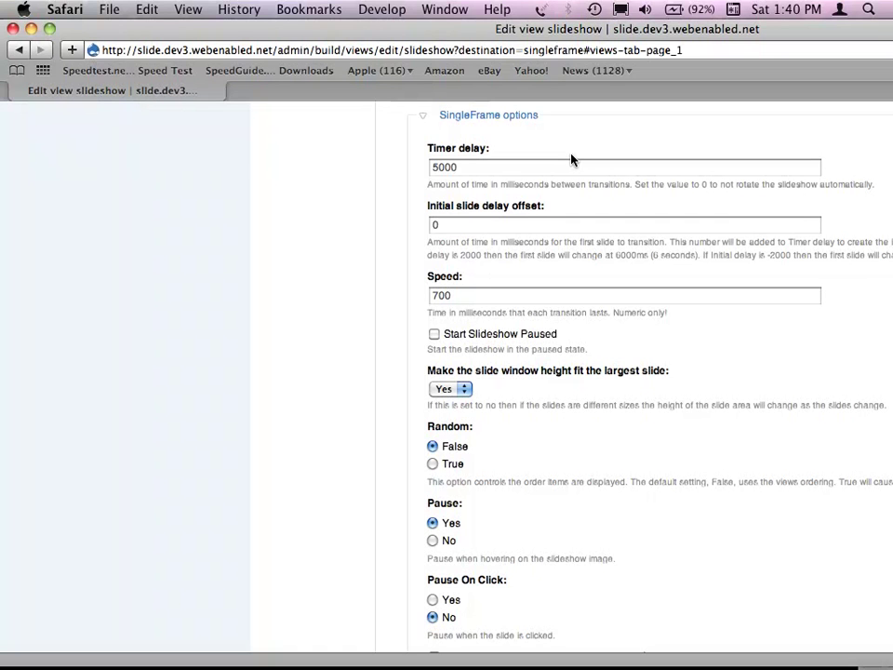
scroll(571, 160, "down", 15)
scroll(571, 160, "up", 15)
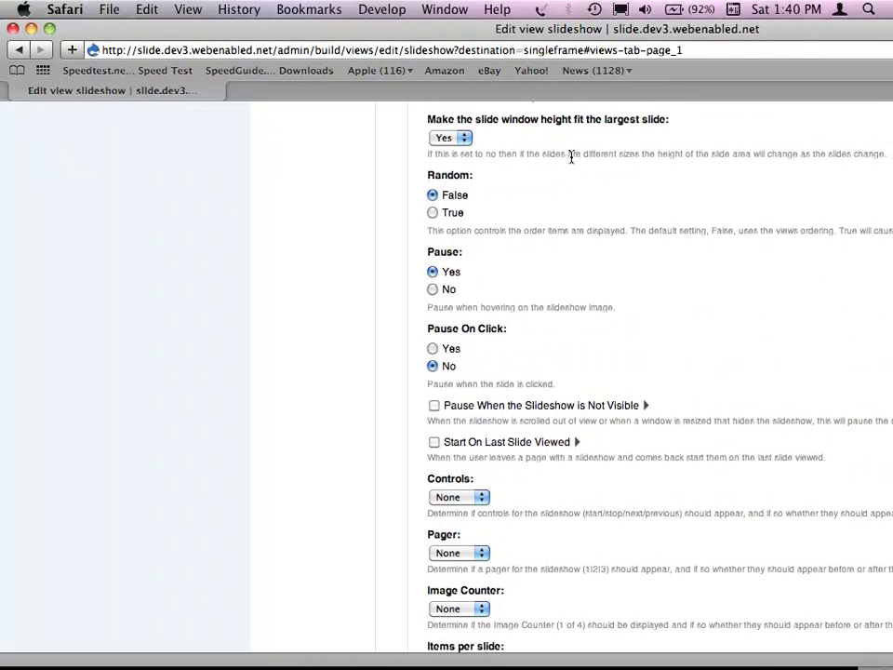
- Set the initial slide delay offset of the SingleFrame slideshow to 5000 milliseconds
scroll(554, 157, "up", 2)
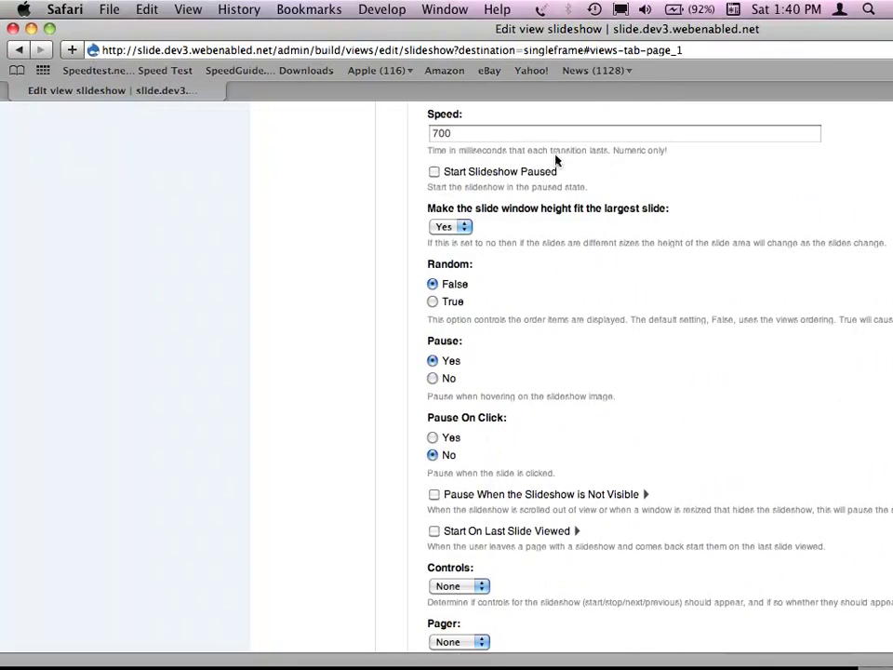
scroll(556, 160, "up", 3)
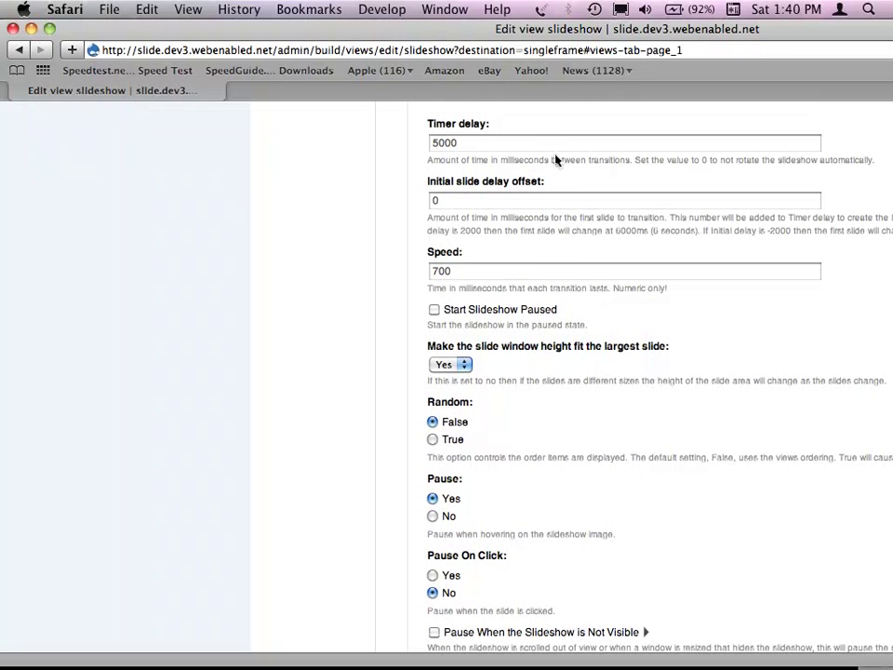
right_click(556, 160)
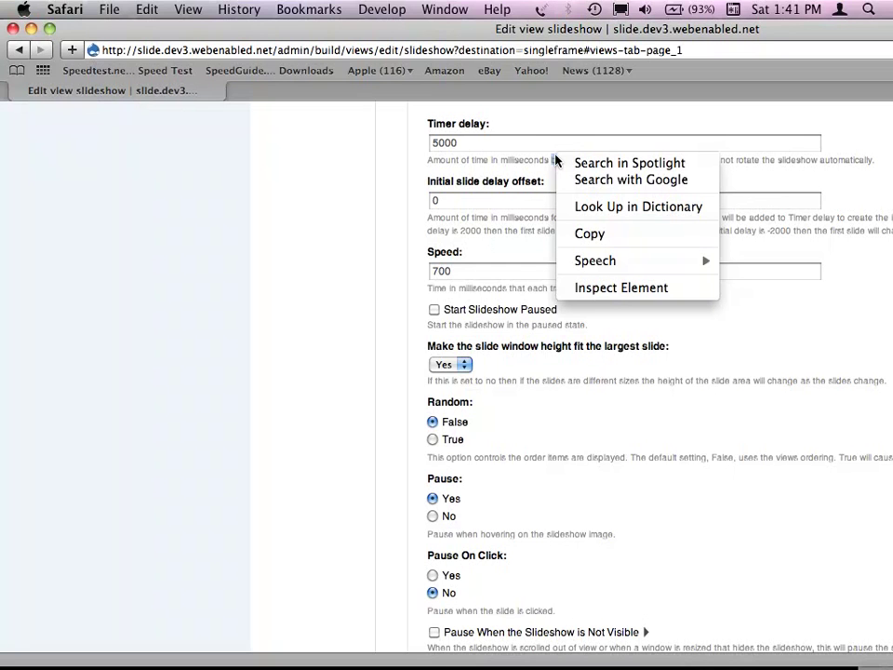
left_click(367, 185)
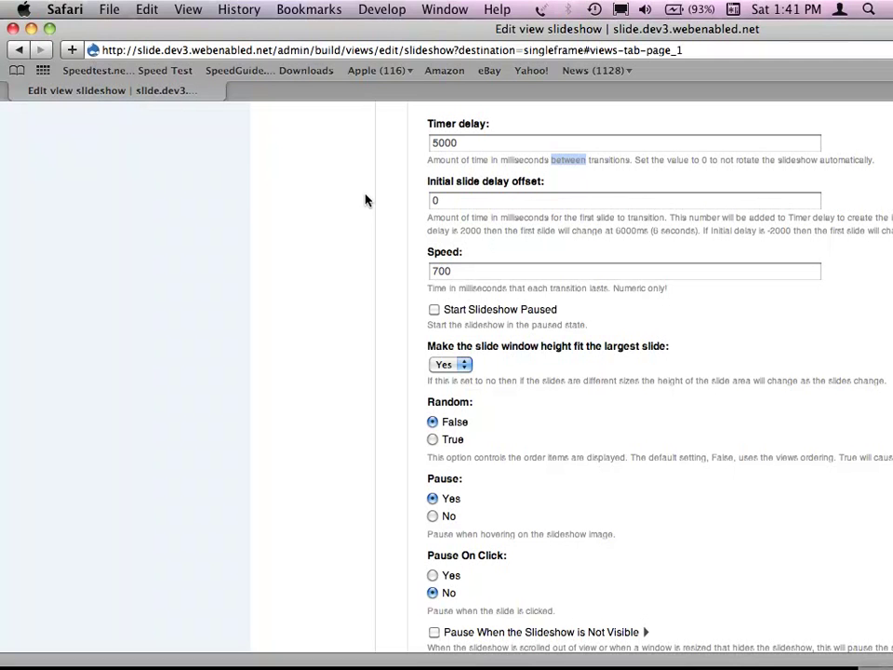
left_click(433, 201)
type("500")
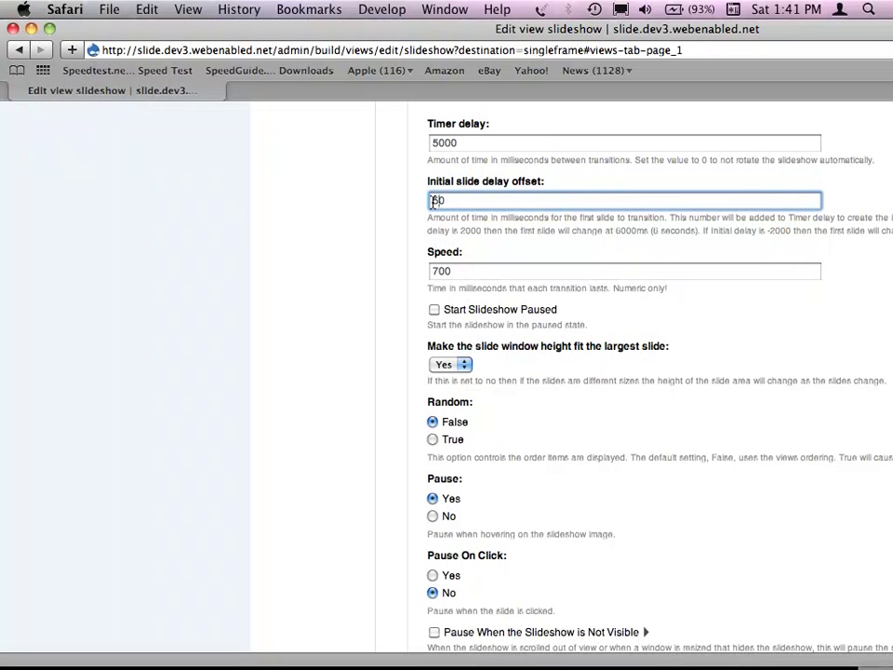
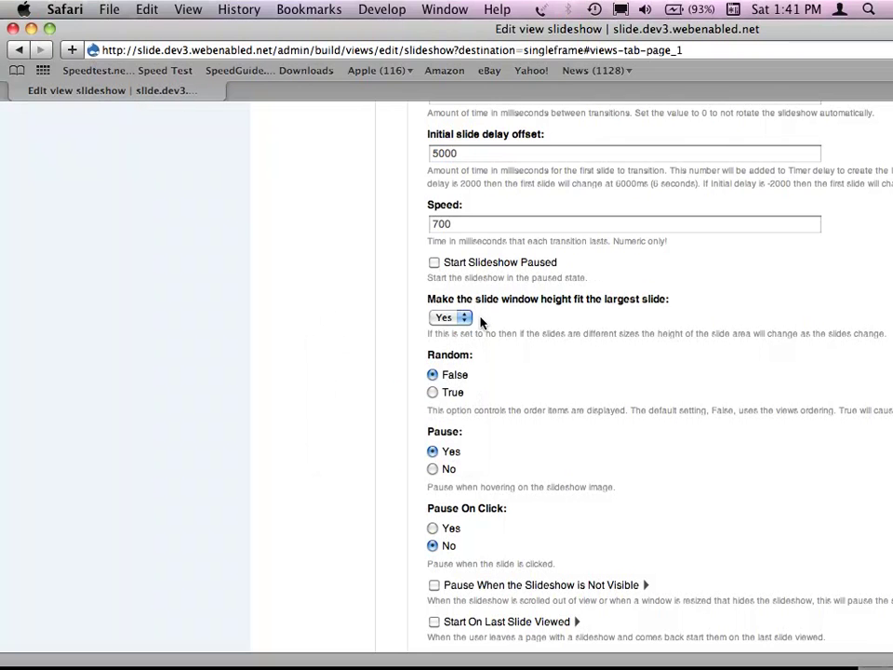
- Enable pausing when the slideshow is not visible, calculating the required slide portion by "Set amount of vertical"
scroll(481, 322, "down", 2)
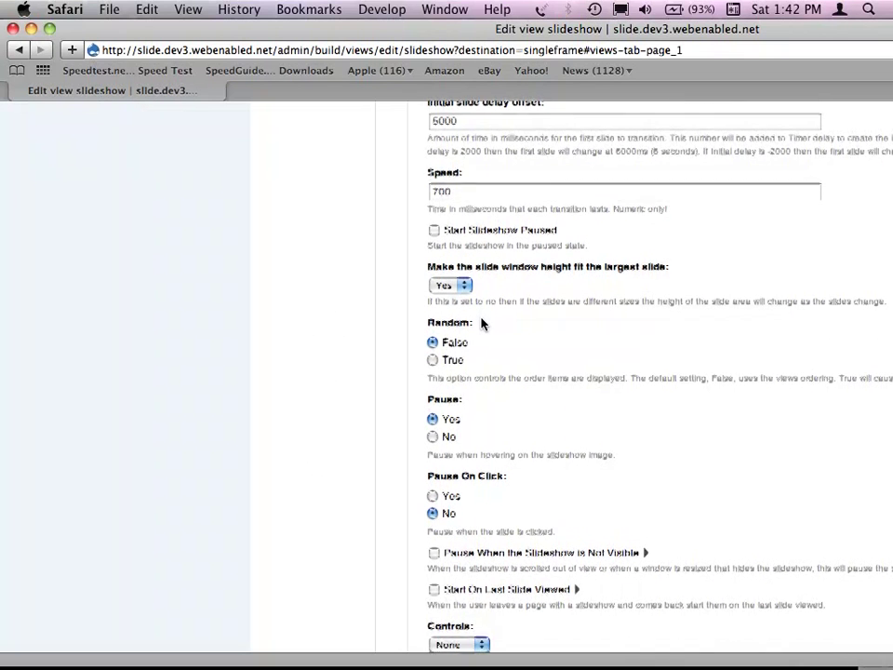
scroll(481, 322, "down", 3)
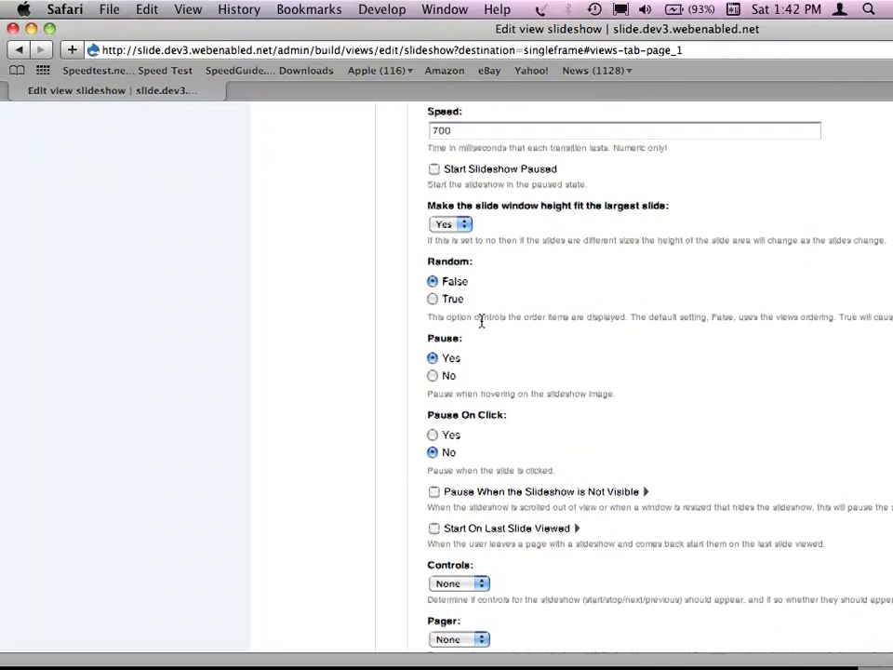
scroll(481, 322, "down", 3)
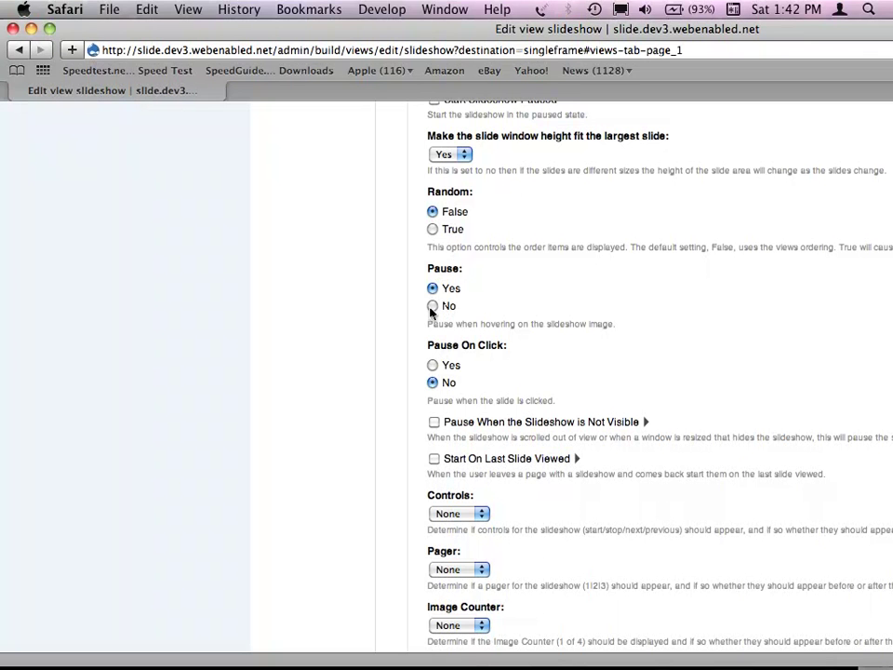
scroll(302, 332, "down", 3)
scroll(302, 332, "down", 1)
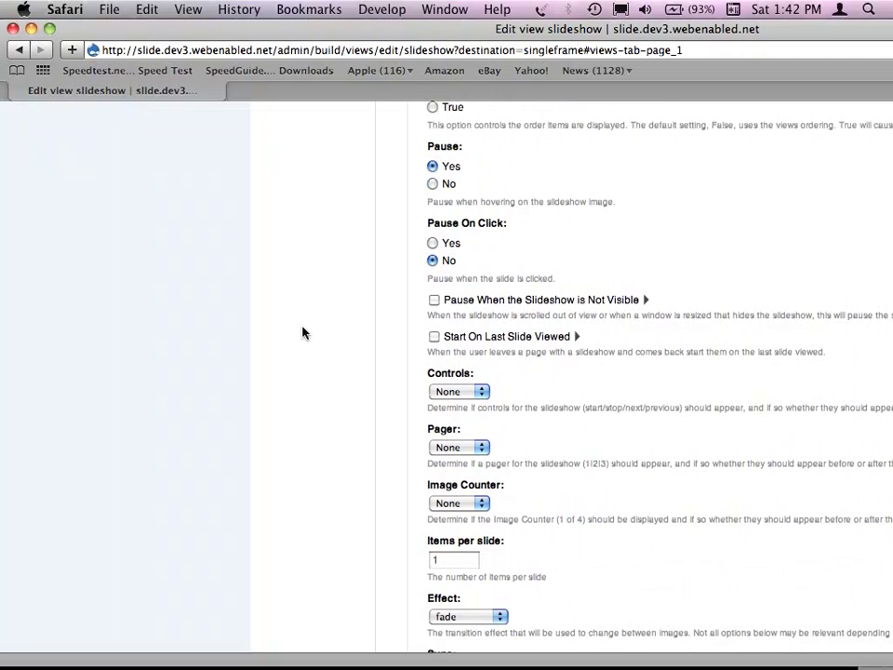
scroll(303, 332, "down", 2)
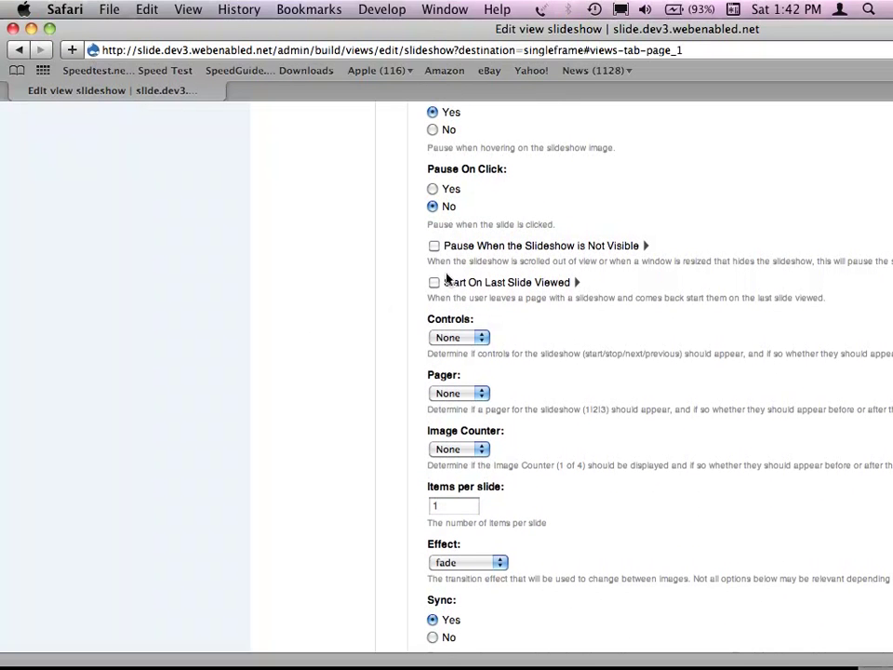
left_click(433, 247)
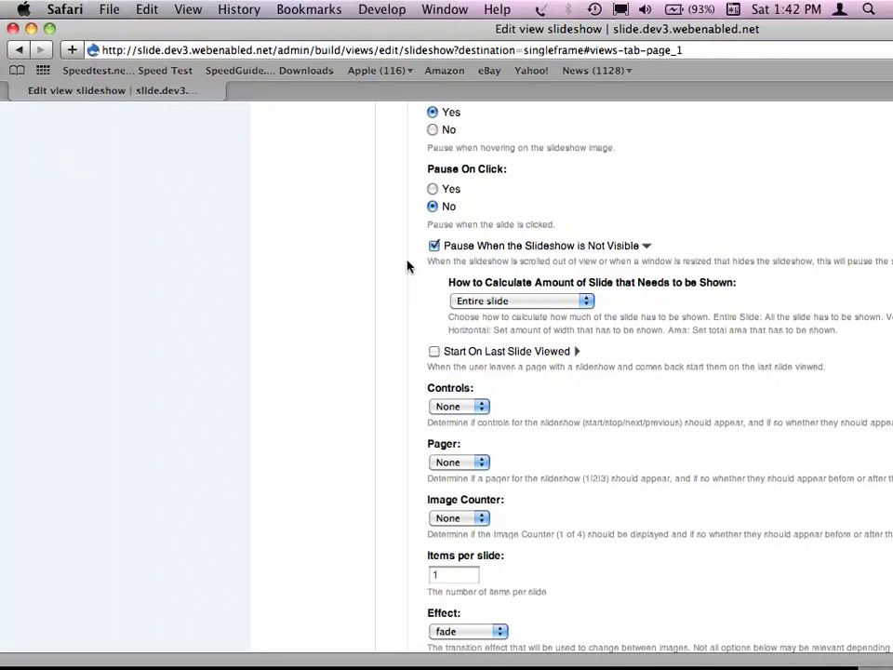
left_click(458, 284)
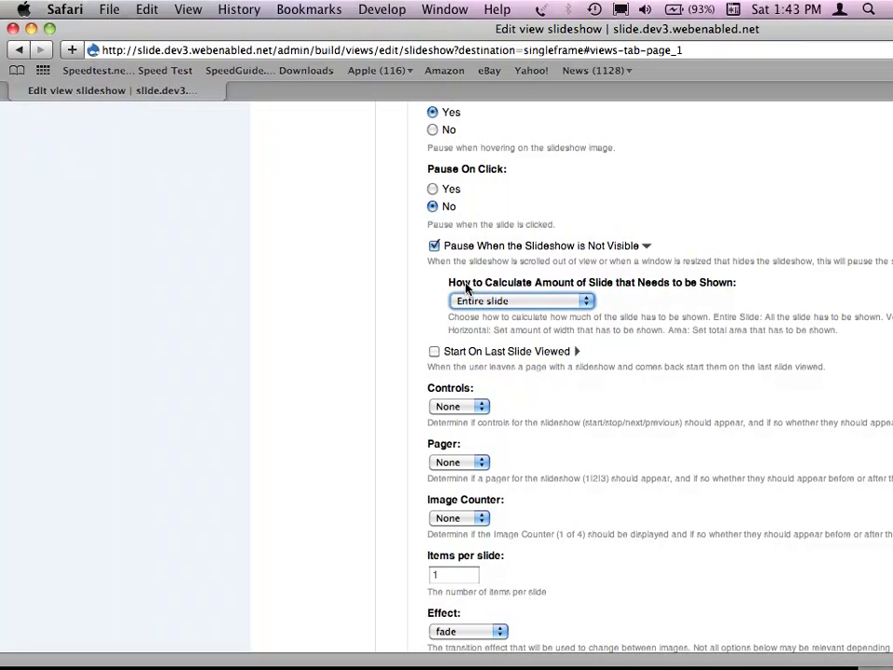
left_click(473, 299)
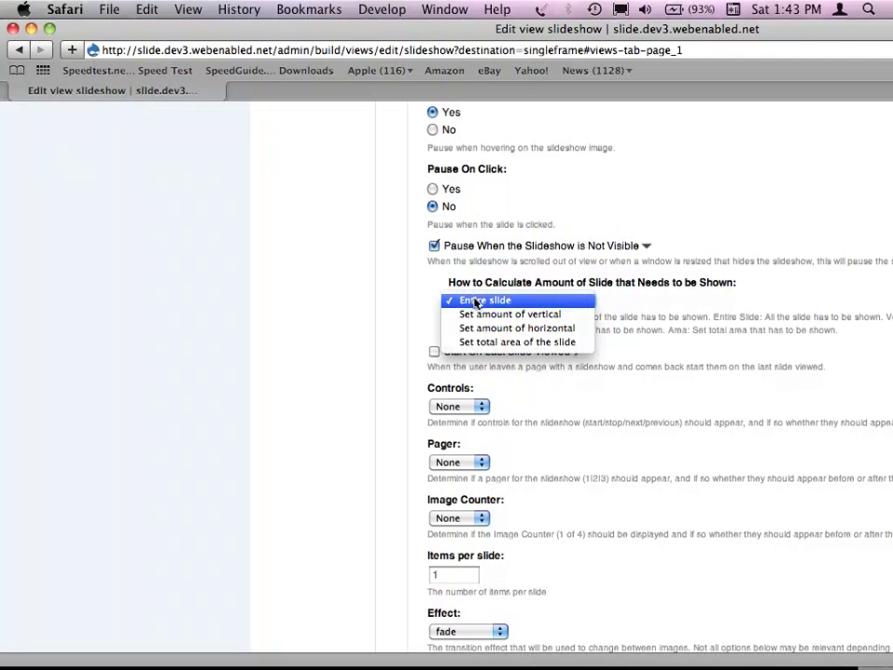
left_click(475, 315)
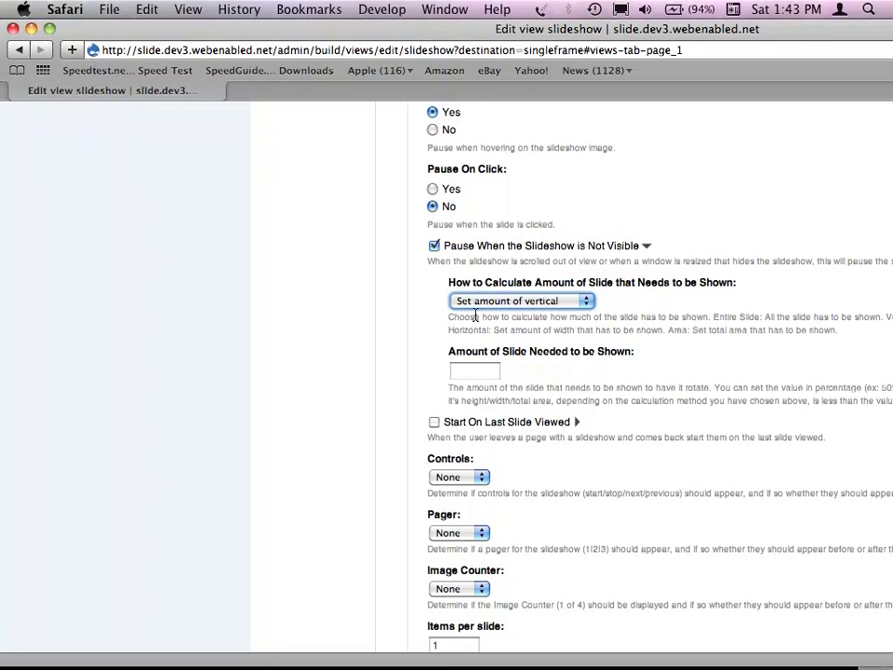
- Place the slideshow's start, stop, next and previous controls at the Top
scroll(391, 347, "down", 3)
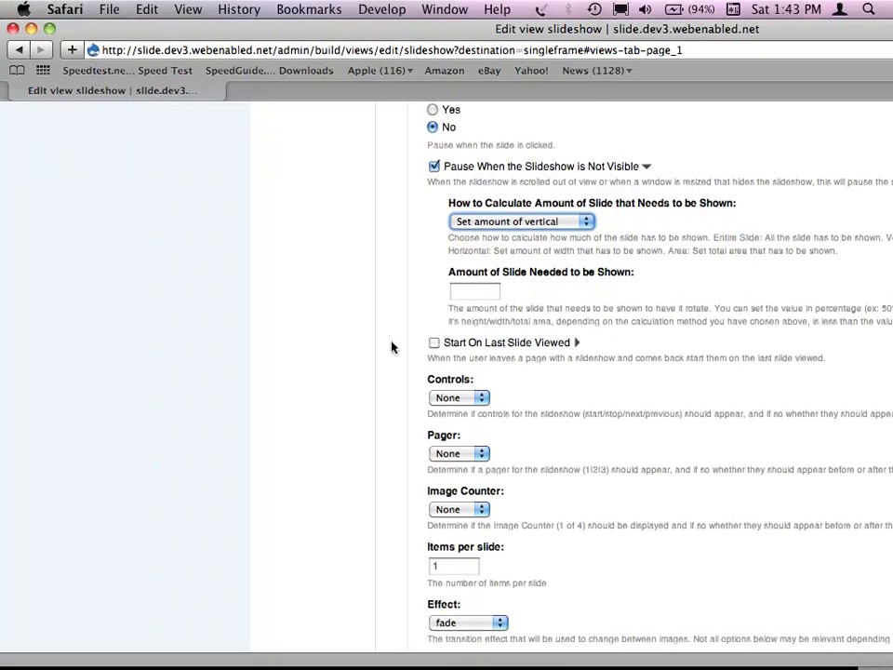
scroll(392, 354, "down", 3)
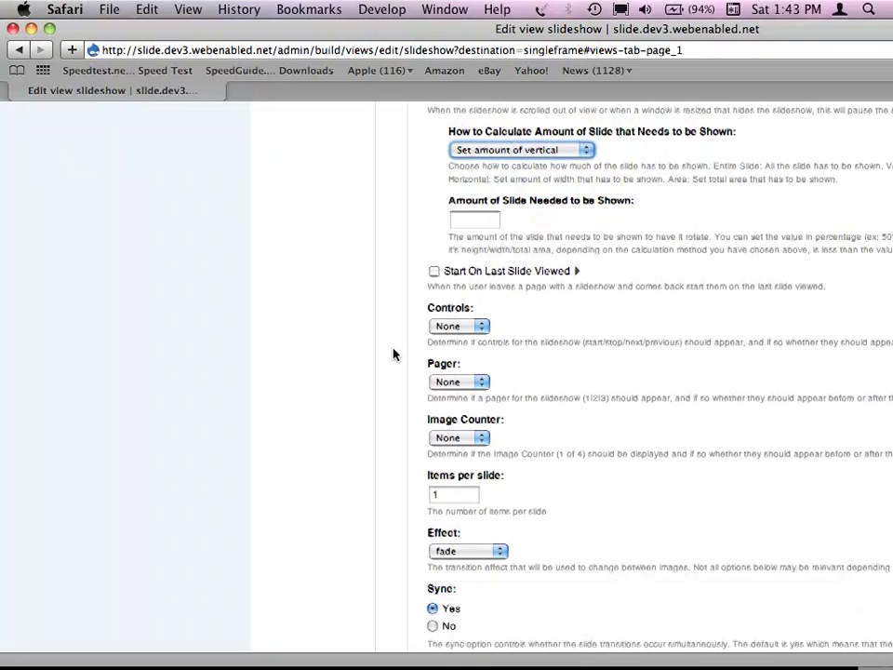
scroll(437, 307, "up", 1)
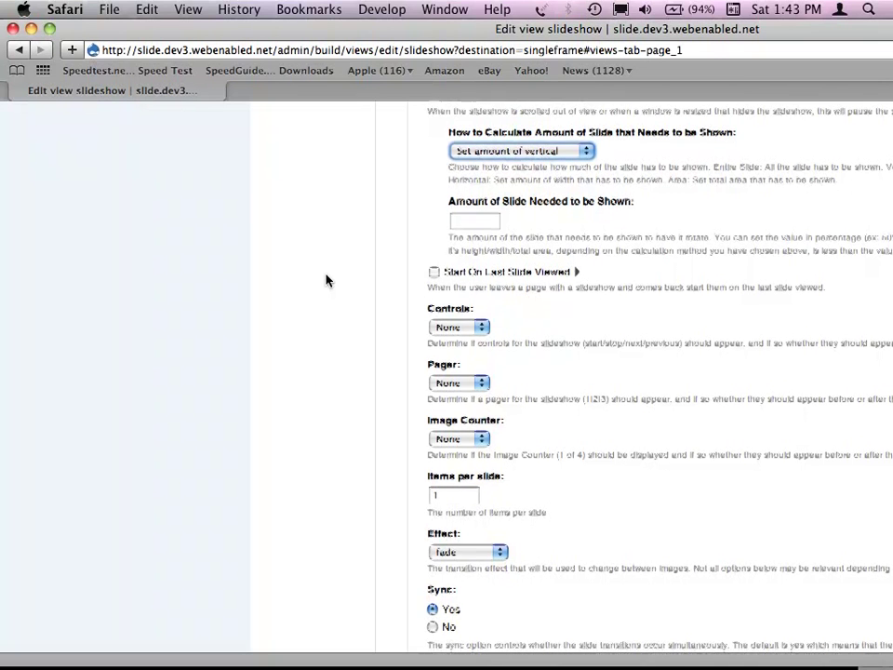
scroll(326, 280, "down", 1)
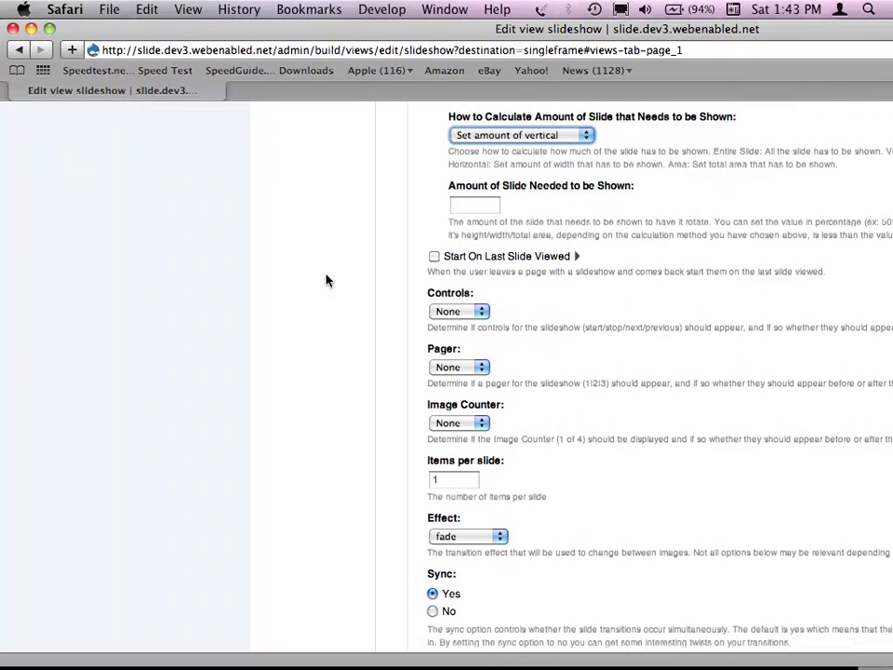
left_click(482, 311)
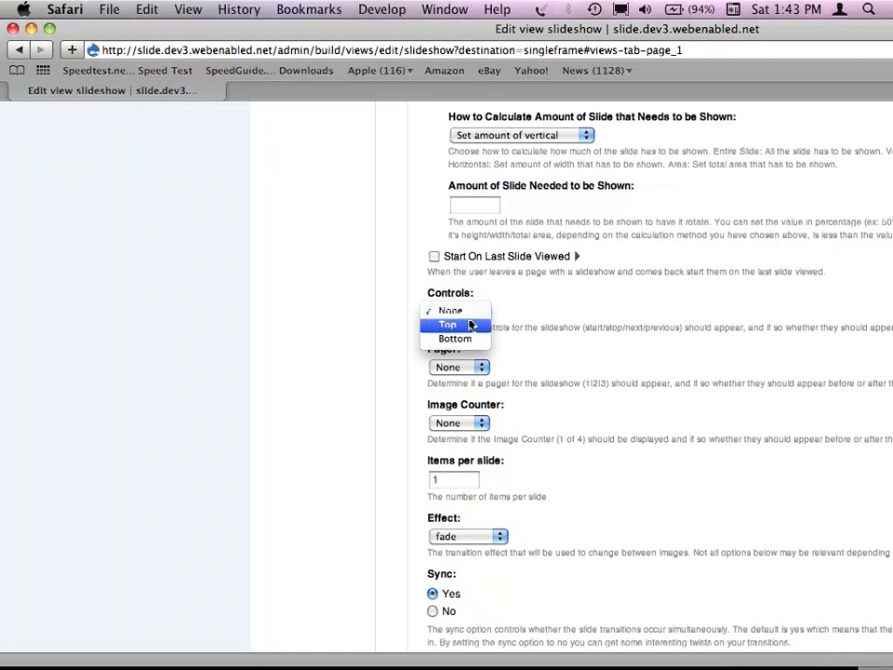
left_click(471, 324)
- Set the slideshow pager to Bottom and choose Thumbnails as its pager type
scroll(489, 307, "down", 1)
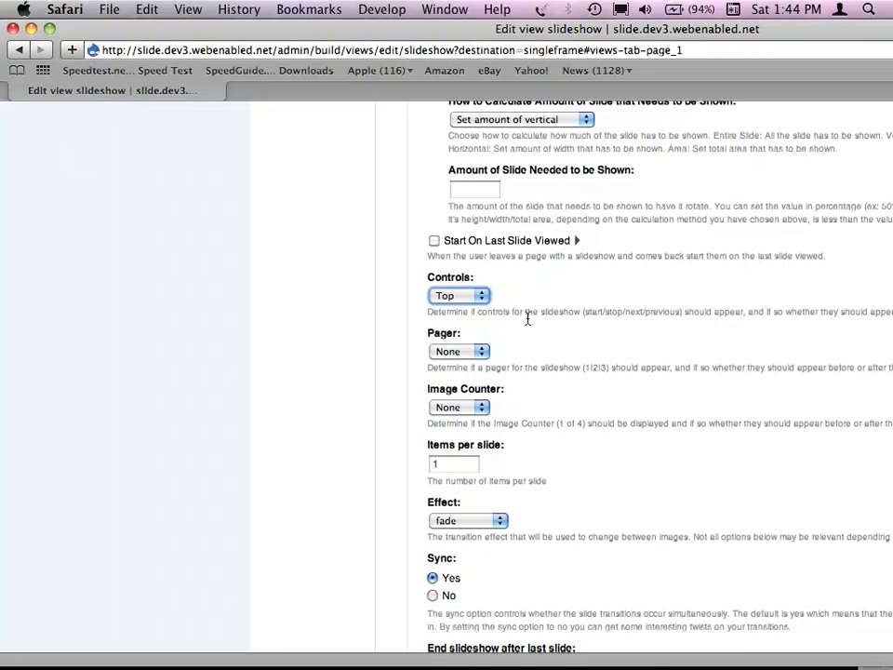
left_click(476, 352)
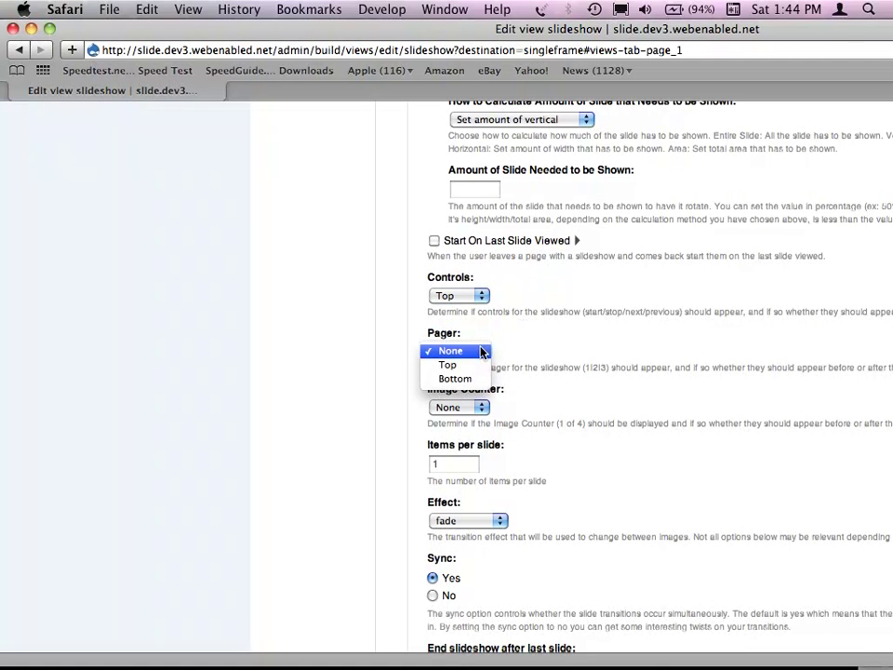
left_click(454, 378)
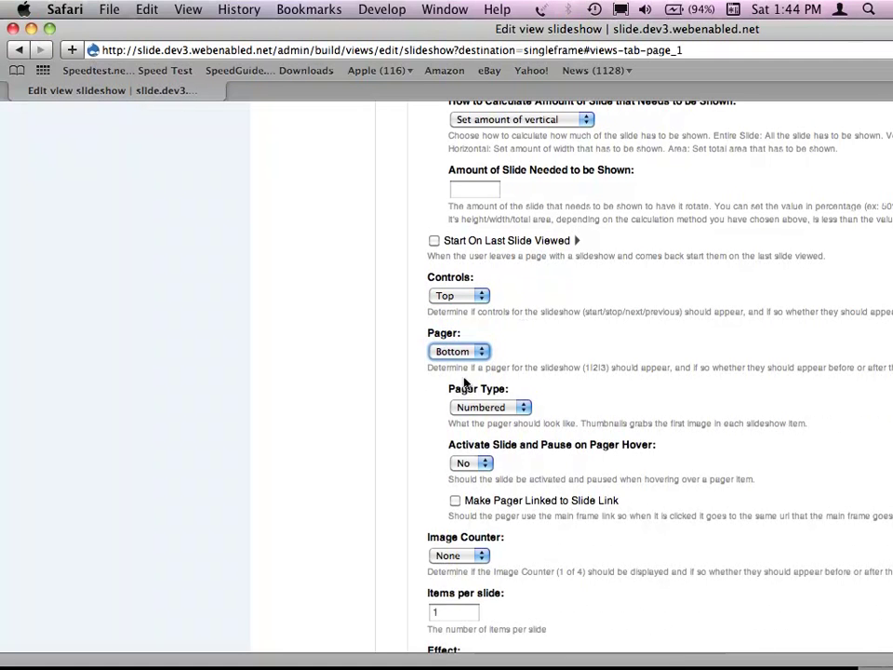
scroll(609, 291, "down", 2)
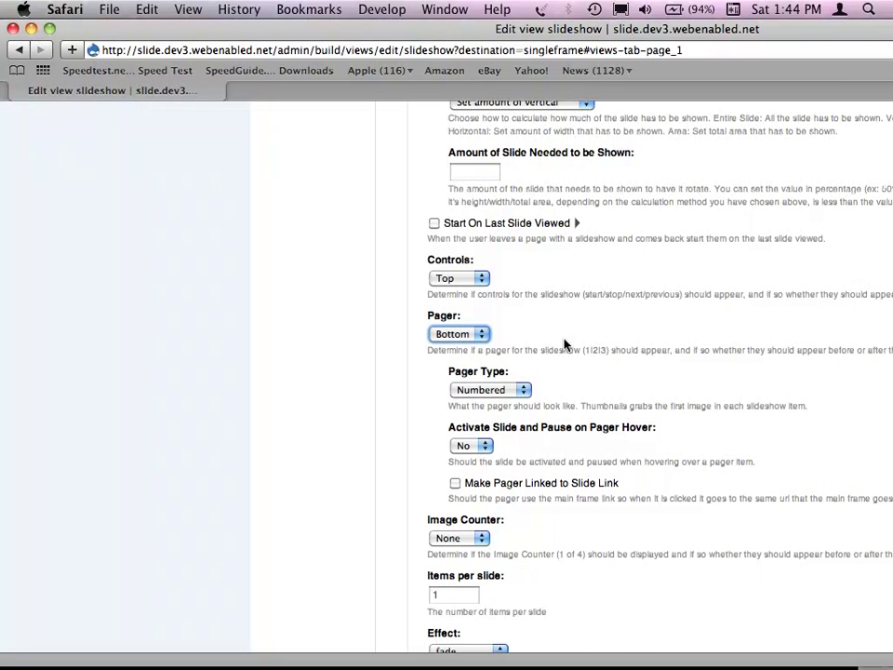
left_click(523, 389)
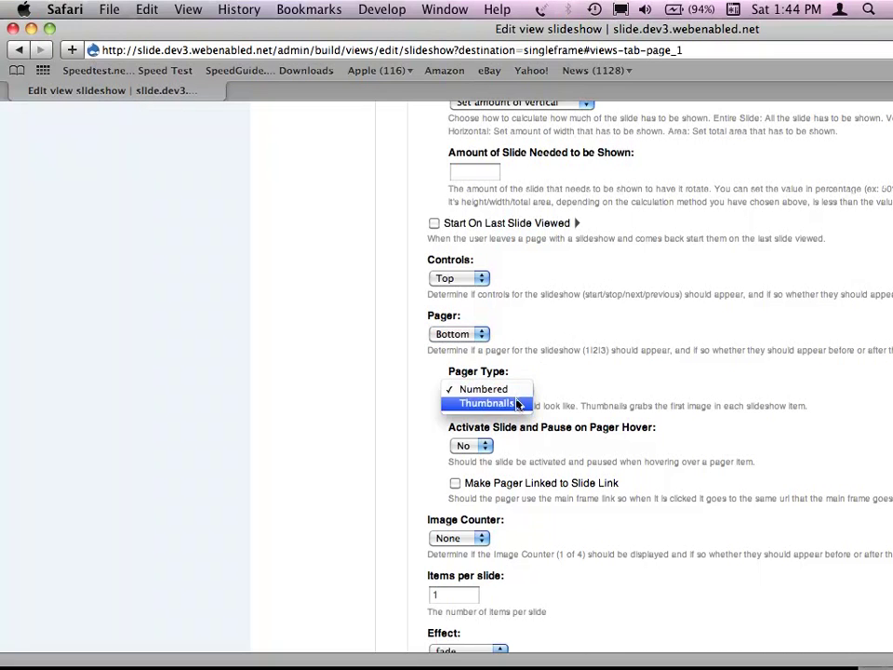
left_click(518, 404)
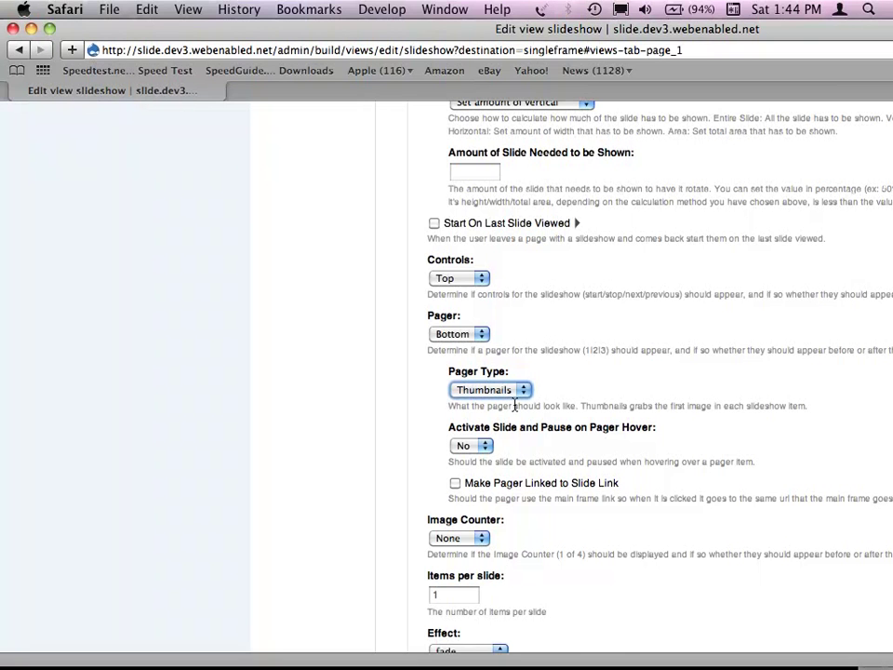
right_click(514, 406)
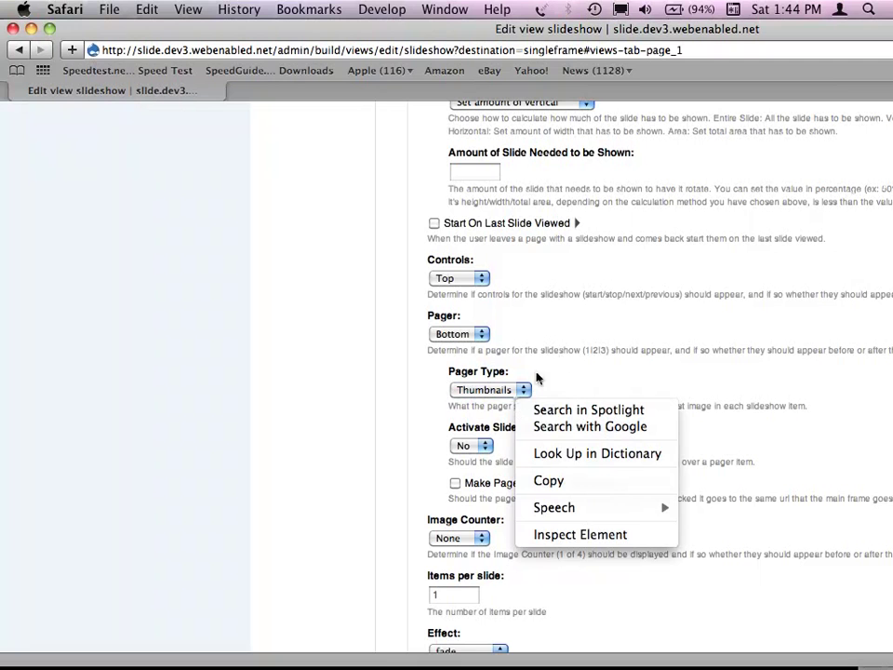
left_click(588, 354)
- Change the slide transition effect to scrollLeft and look over the remaining sync, end-of-slideshow and advanced options
scroll(588, 352, "down", 3)
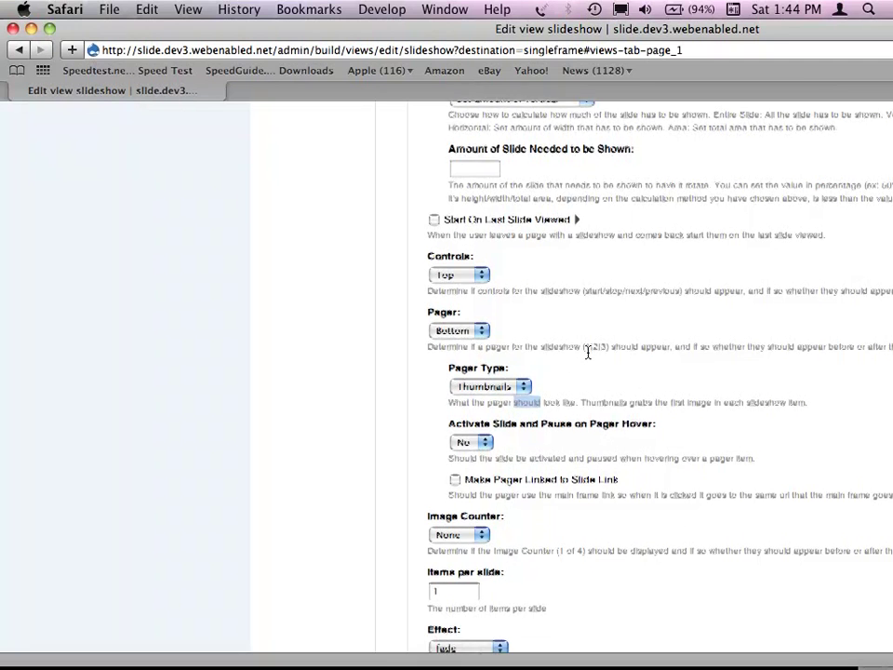
scroll(588, 353, "down", 6)
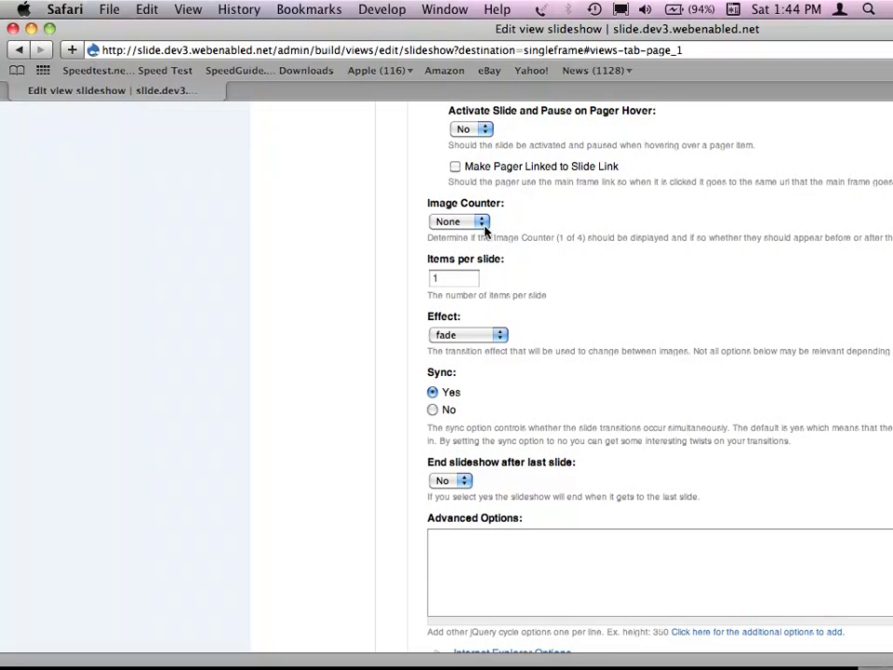
scroll(523, 266, "down", 3)
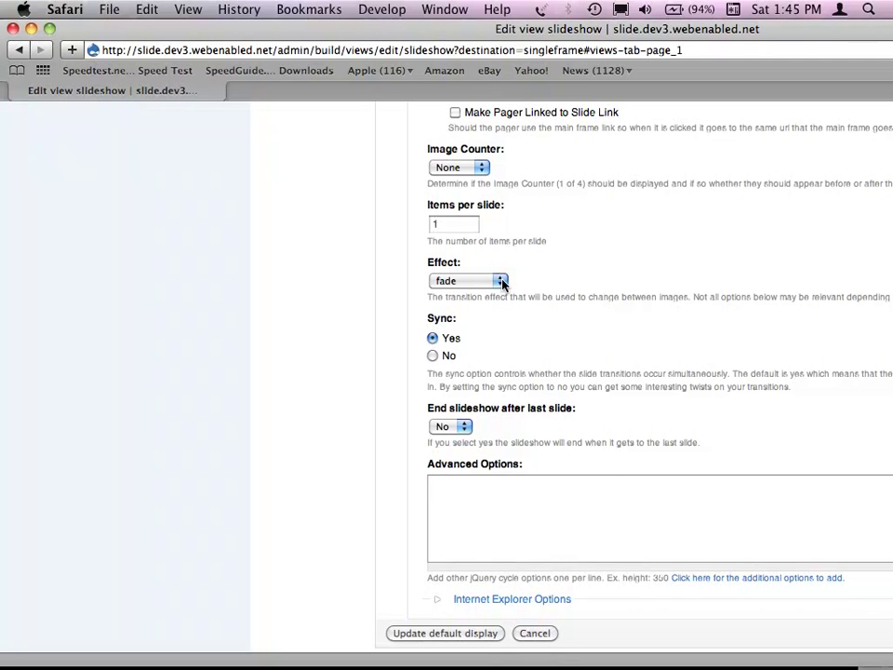
left_click(500, 281)
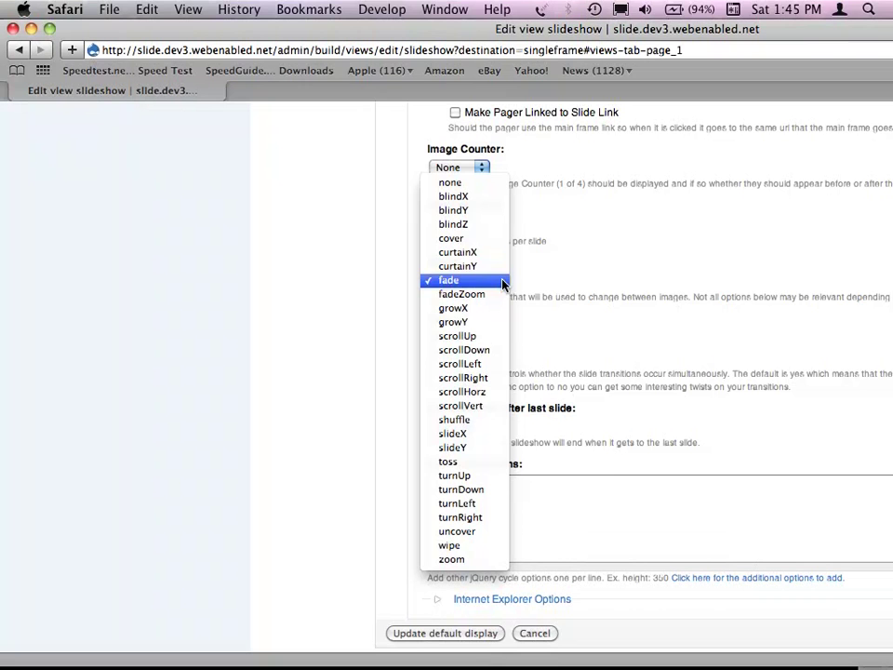
left_click(472, 364)
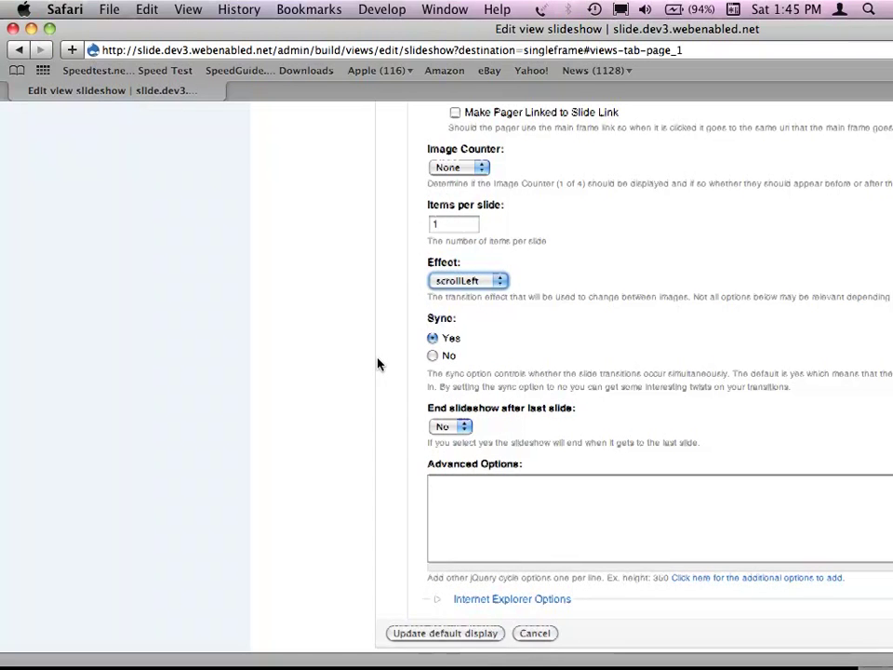
scroll(376, 363, "down", 2)
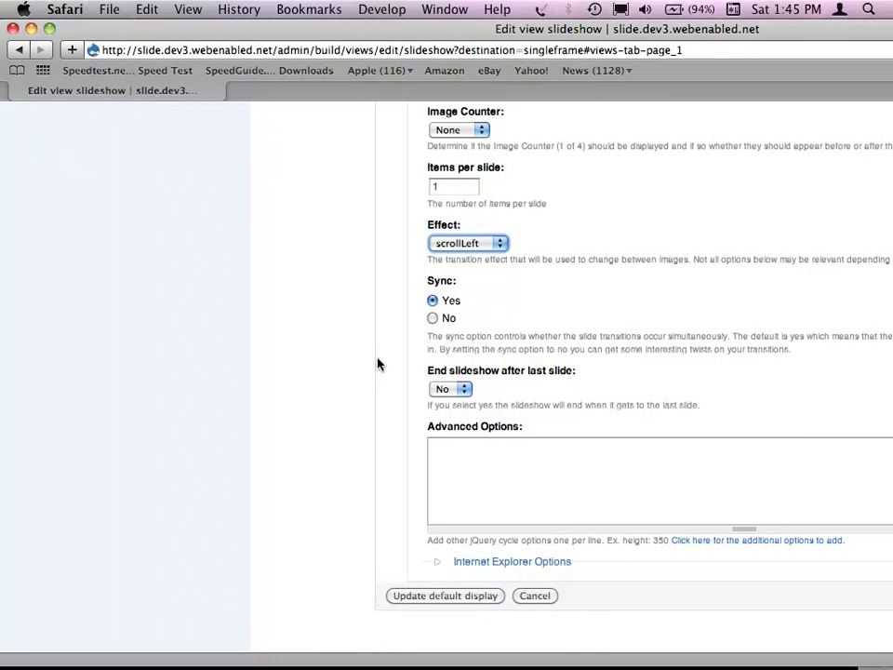
scroll(378, 366, "down", 5)
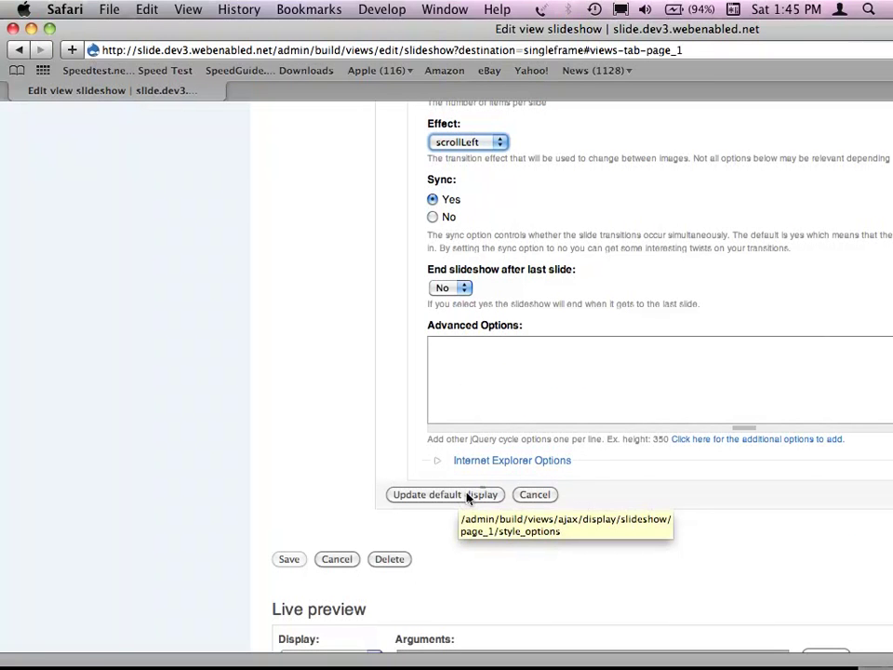
scroll(822, 328, "up", 10)
scroll(822, 327, "down", 8)
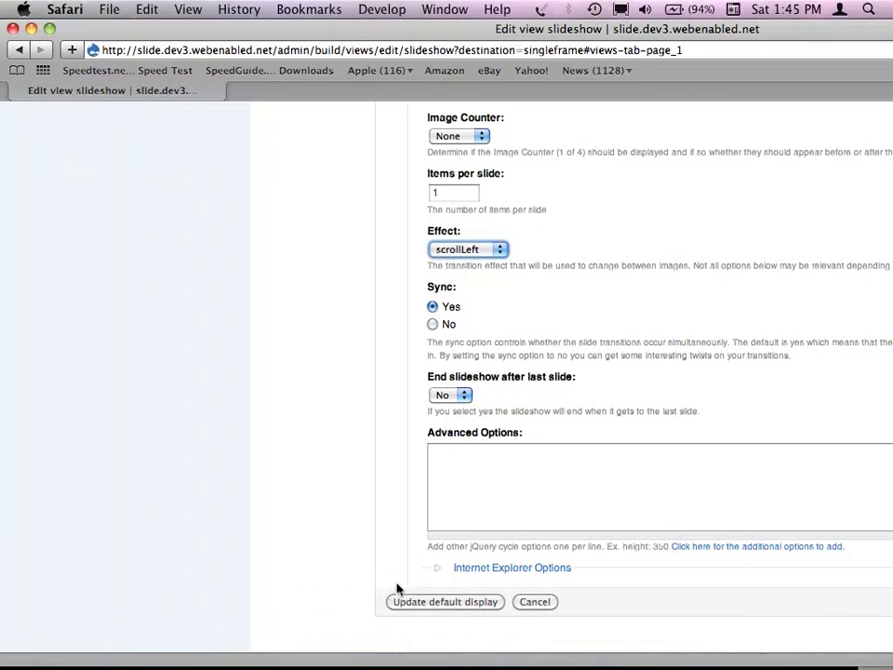
- Apply the slideshow style options to the default display, save the view and check the resulting singleframe page
left_click(404, 601)
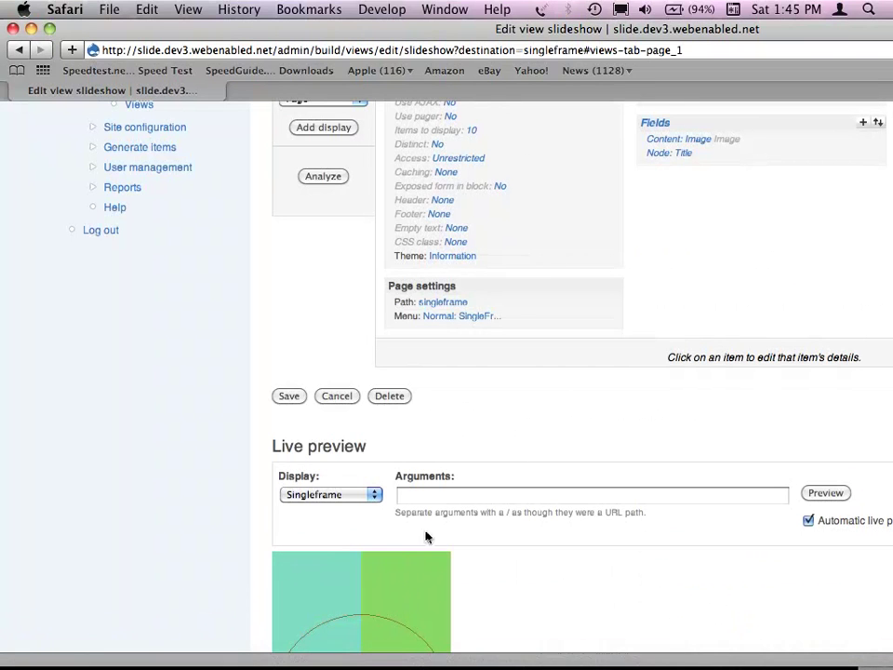
left_click(294, 403)
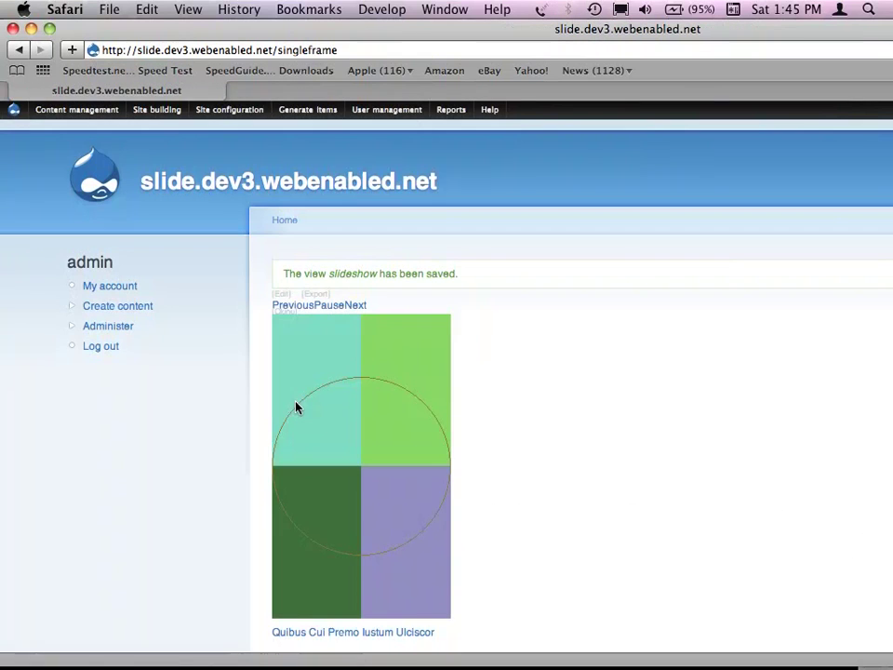
scroll(144, 425, "down", 3)
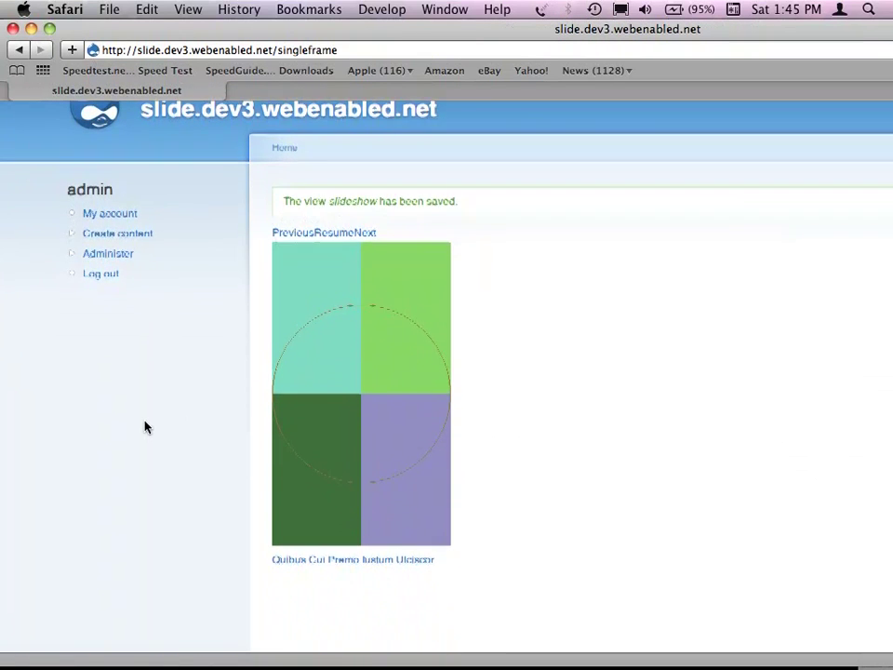
scroll(144, 426, "down", 1)
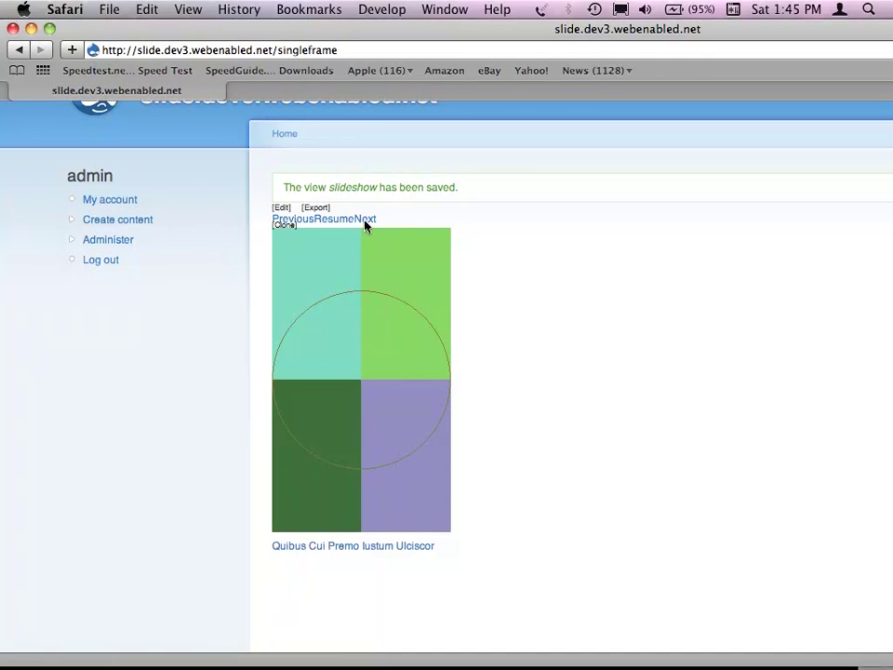
scroll(364, 225, "down", 1)
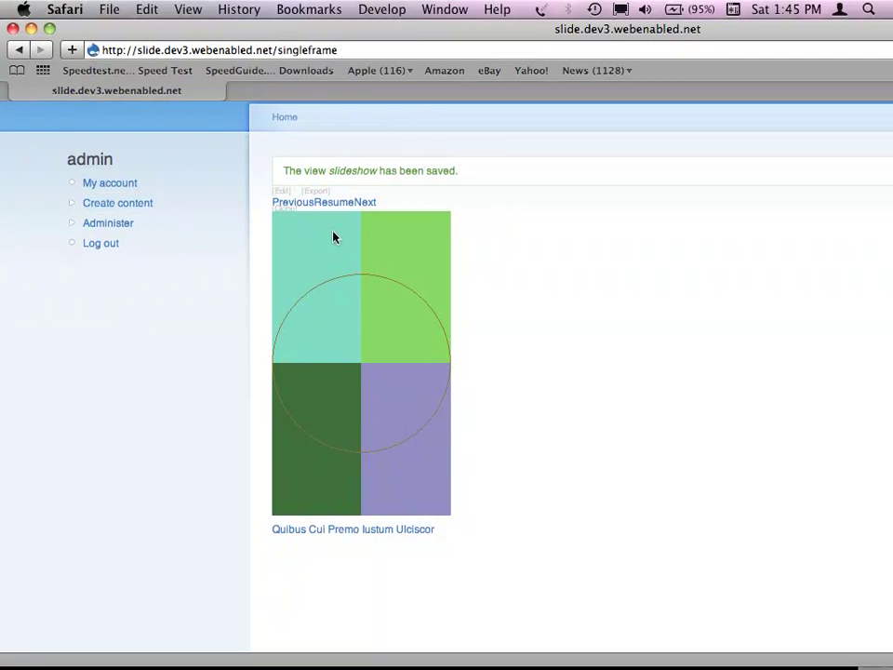
right_click(4, 459)
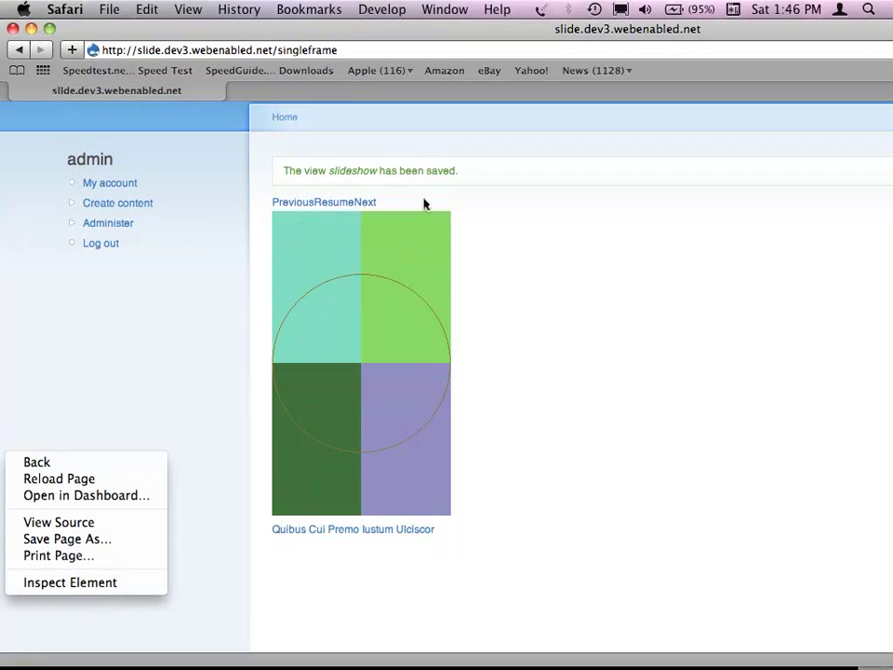
left_click(255, 223)
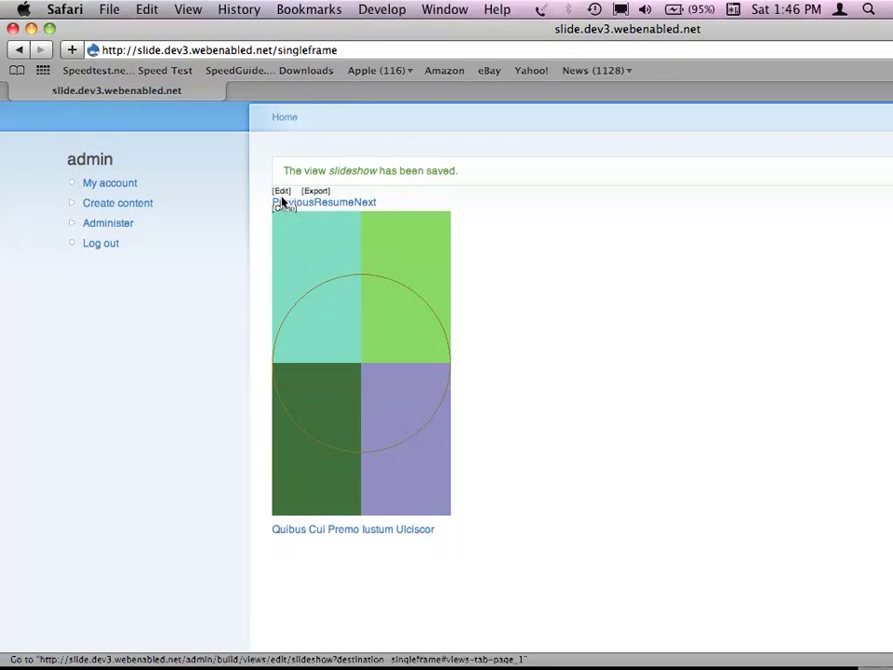
- Edit the Singleframe display's slideshow style options to disable Pause When the Slideshow is Not Visible, and save the view
left_click(281, 191)
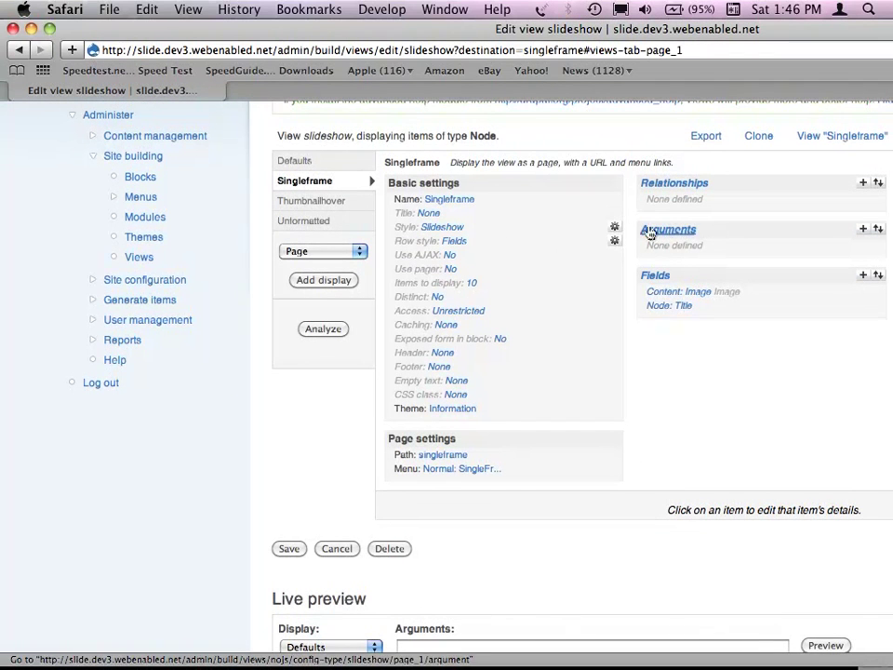
left_click(615, 228)
scroll(614, 230, "down", 10)
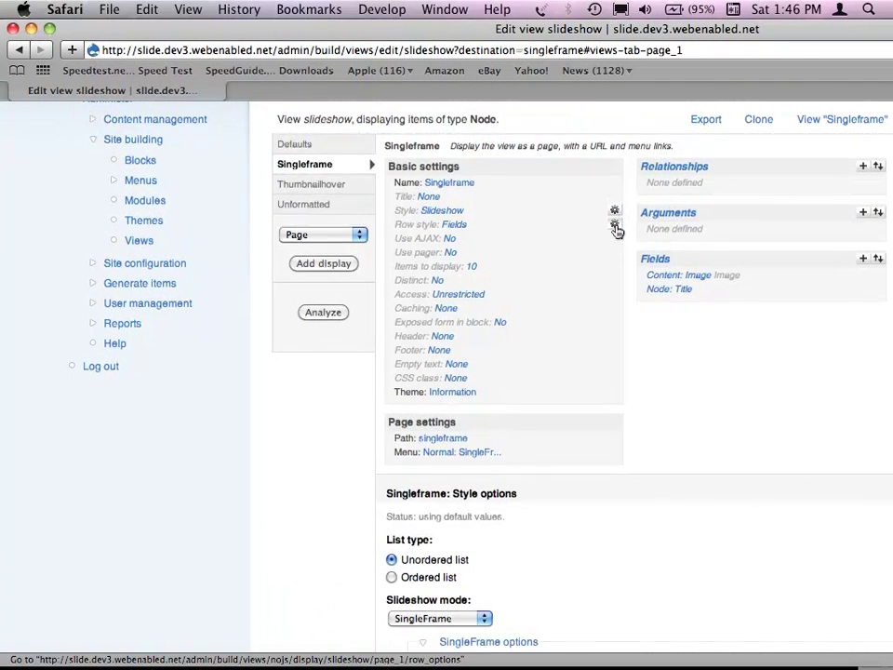
scroll(617, 231, "down", 7)
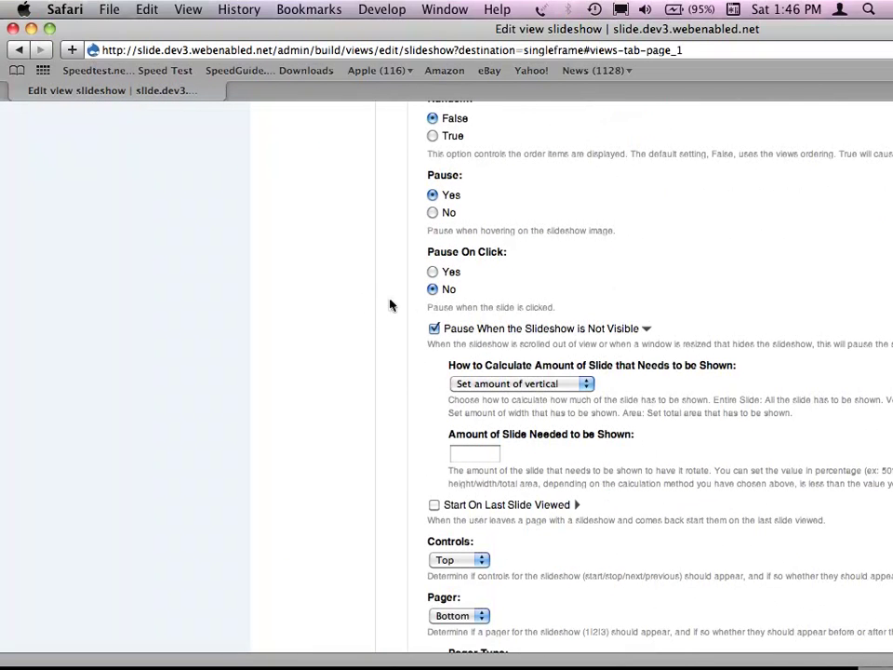
left_click(434, 329)
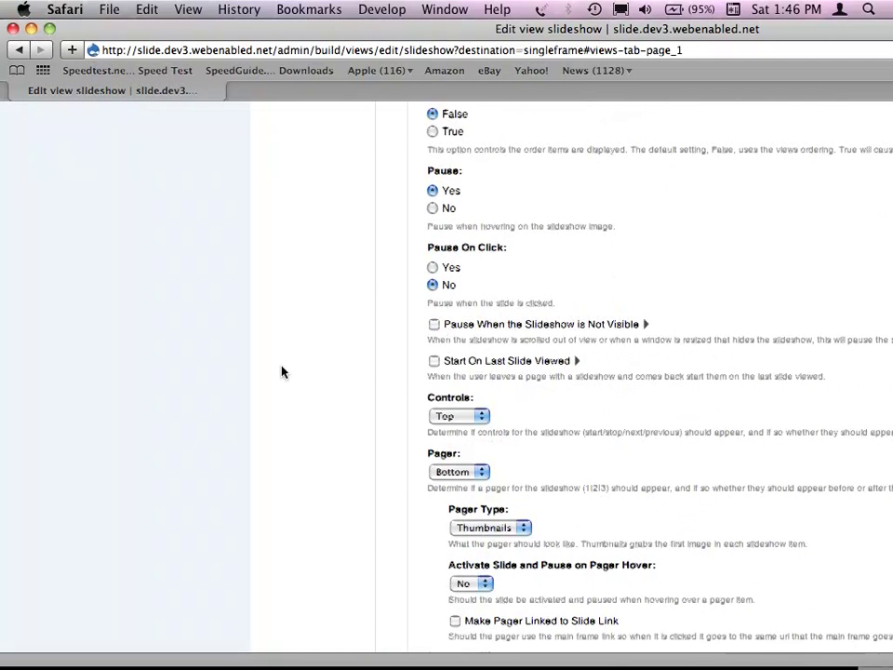
scroll(283, 371, "down", 10)
left_click(491, 403)
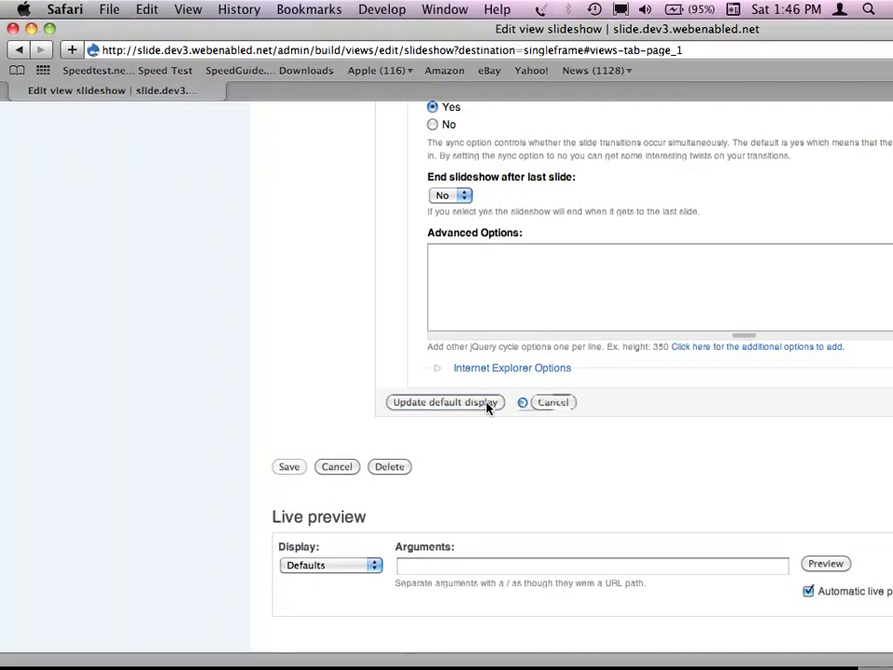
left_click(277, 400)
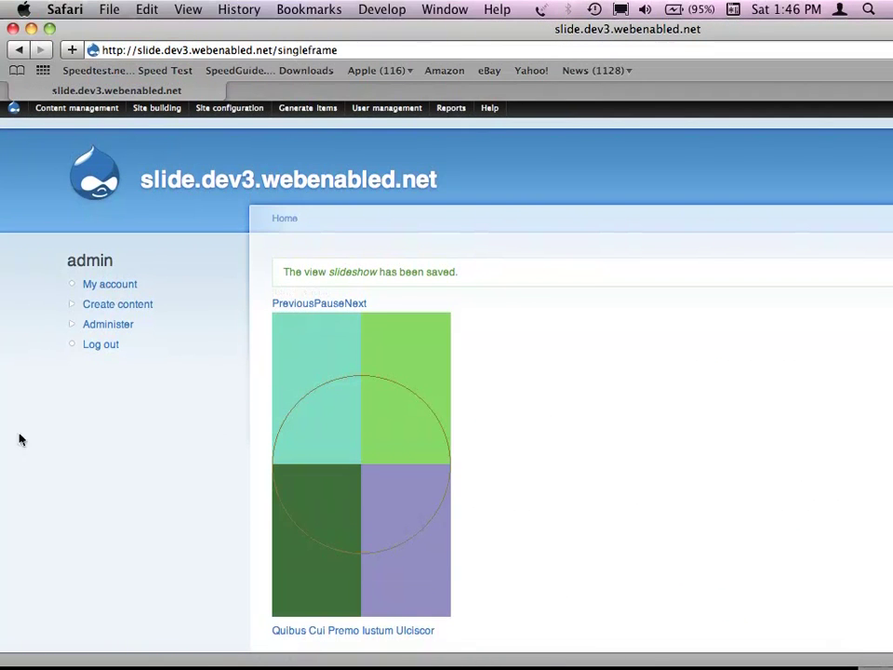
- Examine the saved singleframe slideshow's slide transitions, playback controls and thumbnail pager
scroll(66, 488, "down", 3)
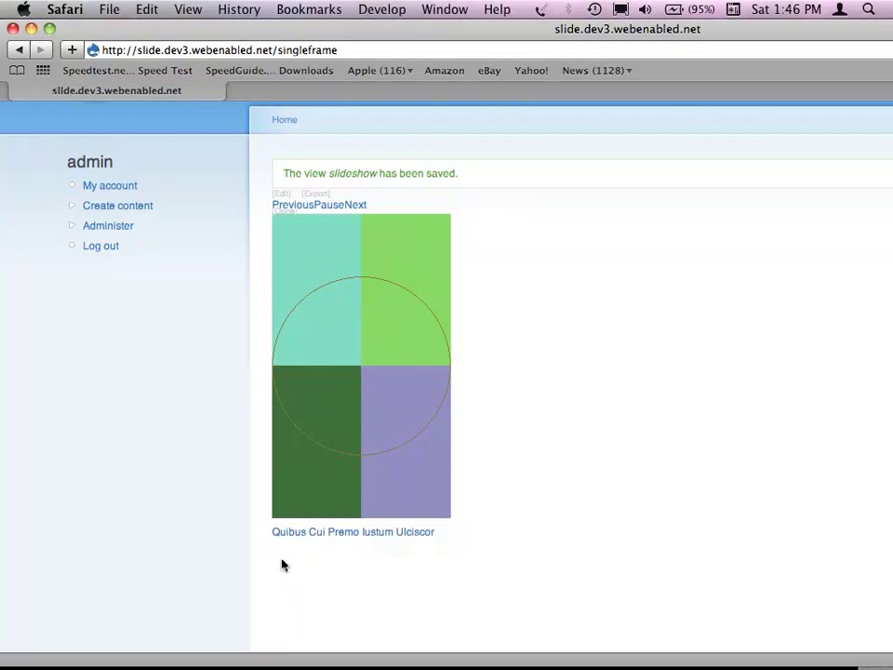
scroll(307, 564, "down", 4)
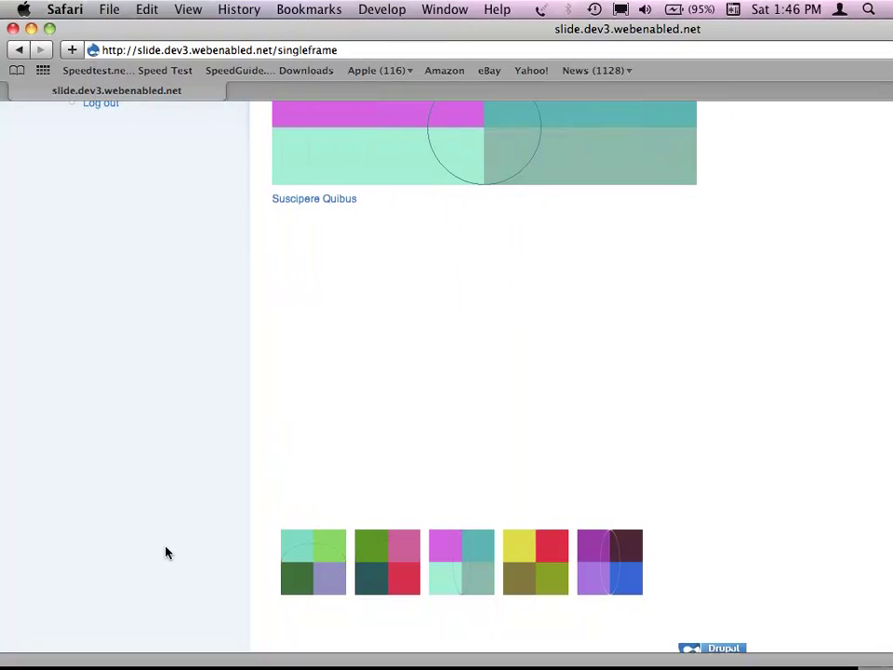
scroll(167, 553, "up", 3)
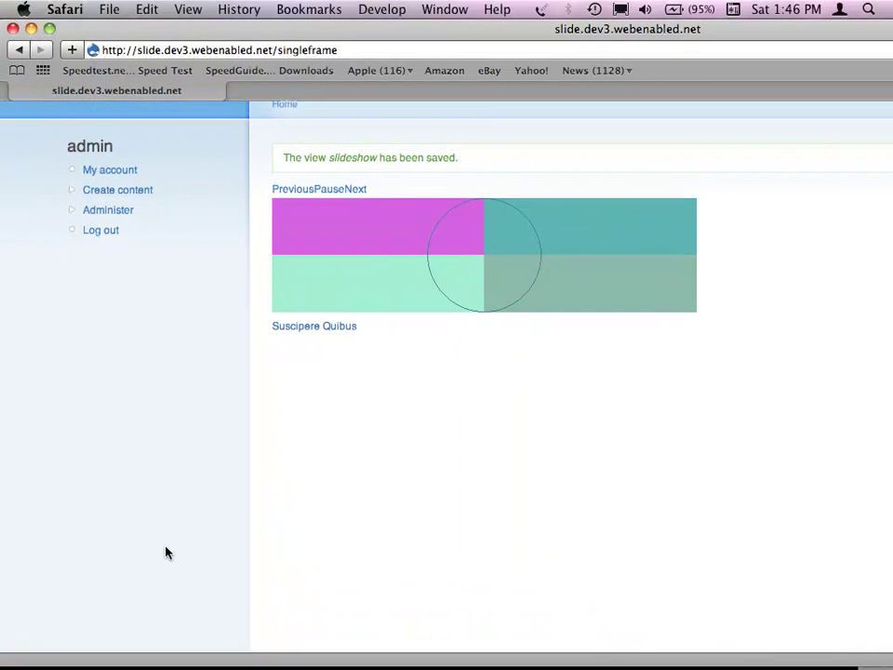
scroll(169, 569, "down", 2)
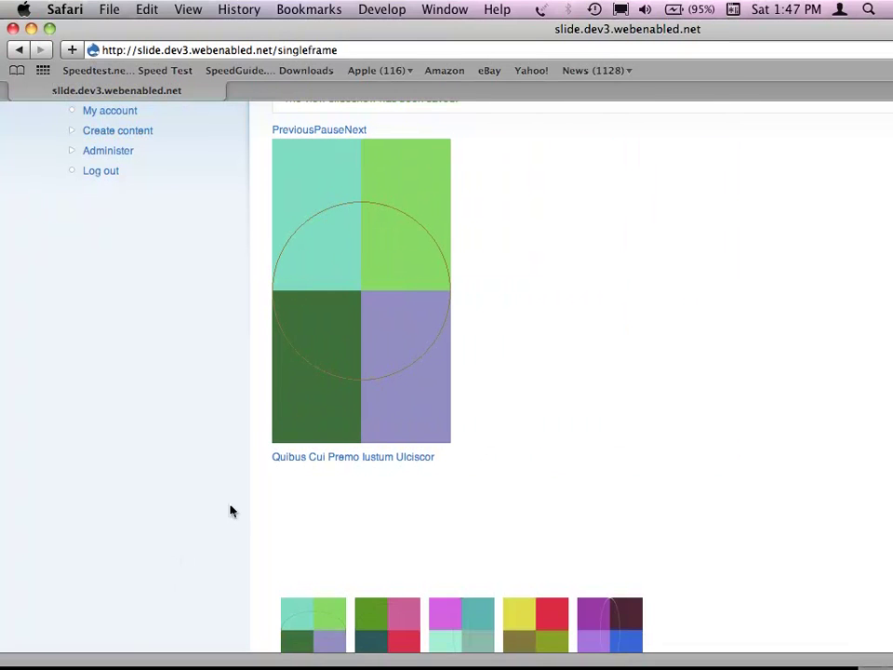
scroll(220, 491, "up", 2)
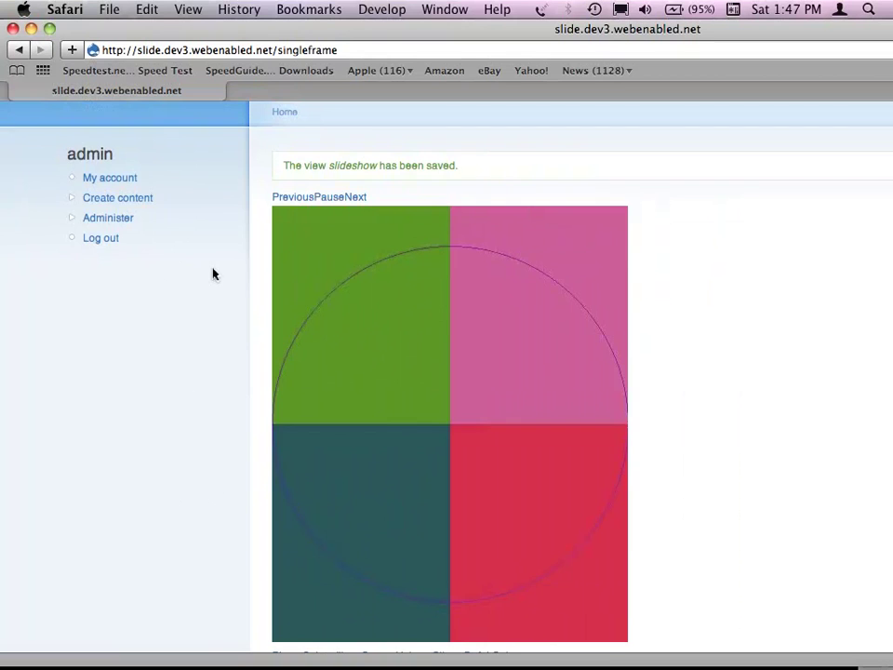
scroll(212, 273, "up", 2)
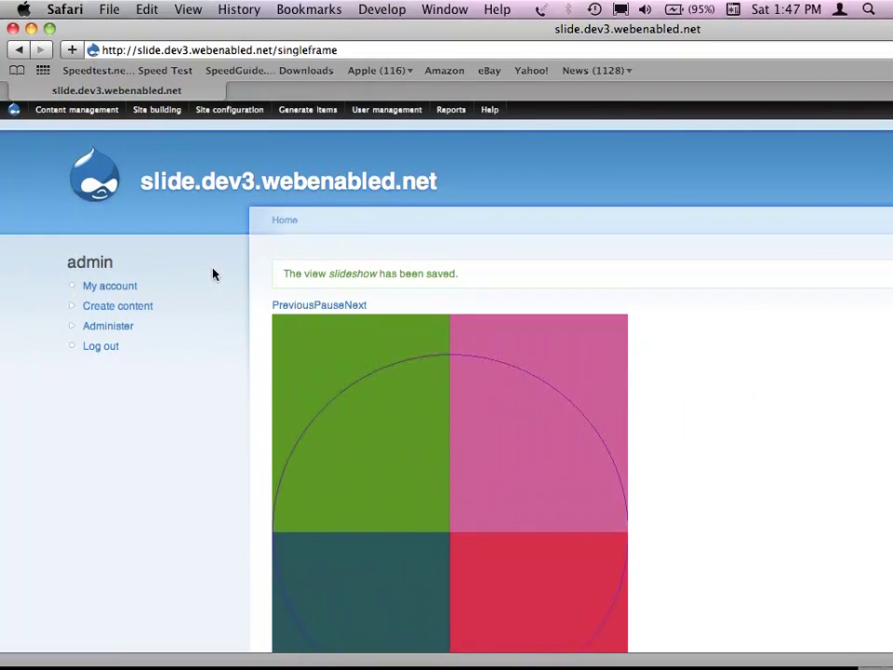
- Open the thumbnailhover page of the slide.dev3.webenabled.net site
left_click(339, 50)
left_click_drag(338, 50, 277, 54)
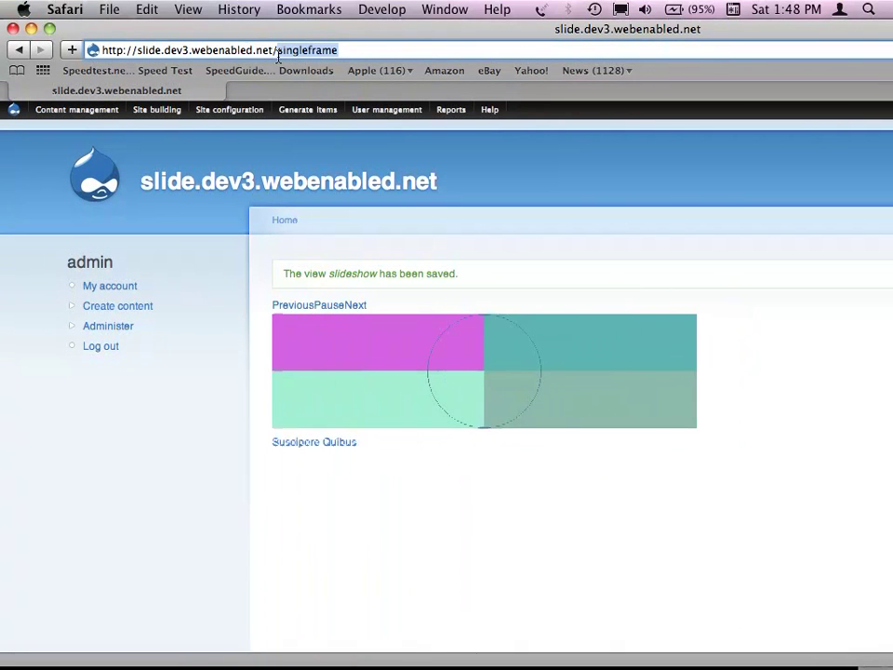
type("thumbna")
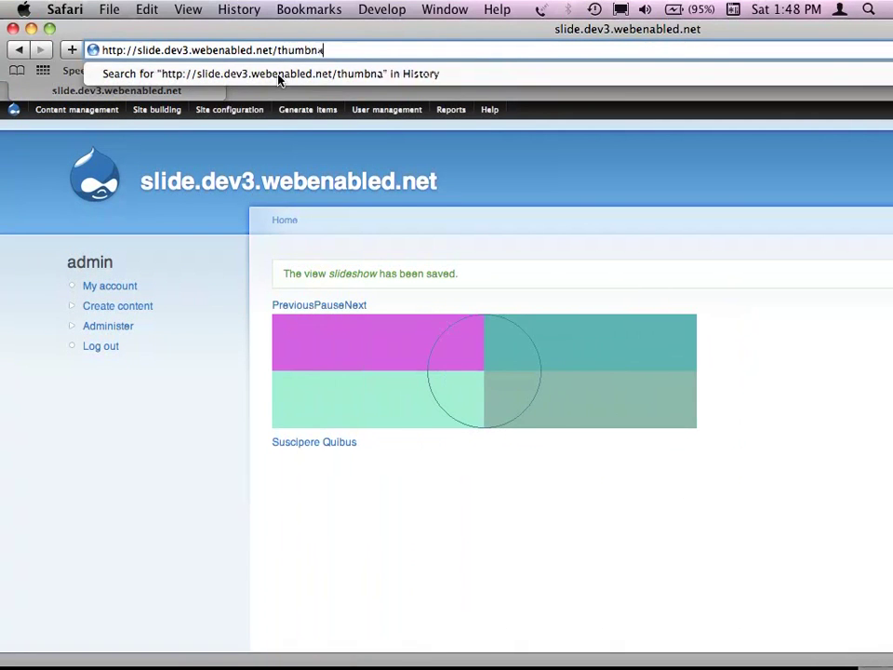
type("ilhover")
key("Return")
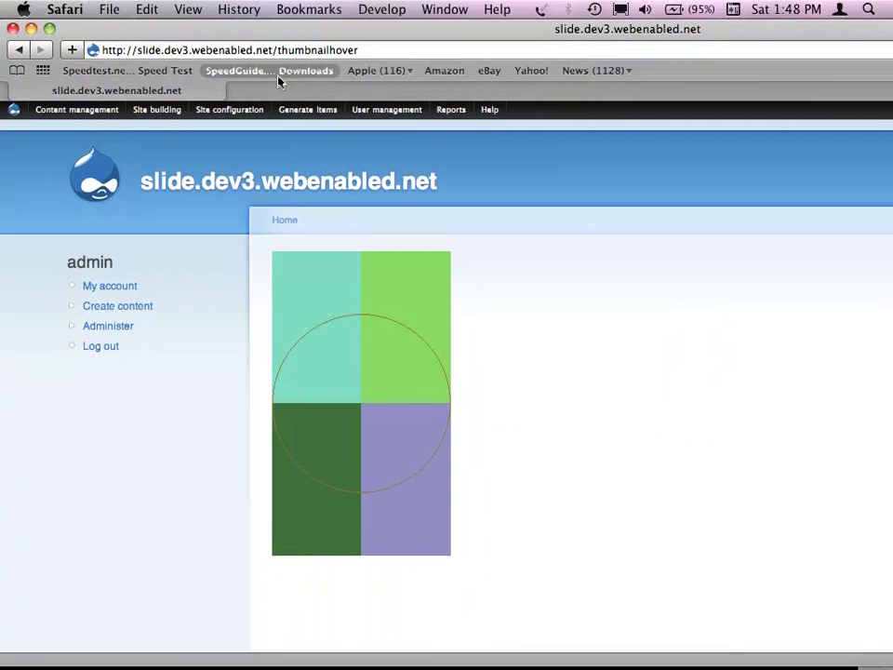
mouse_move(889, 665)
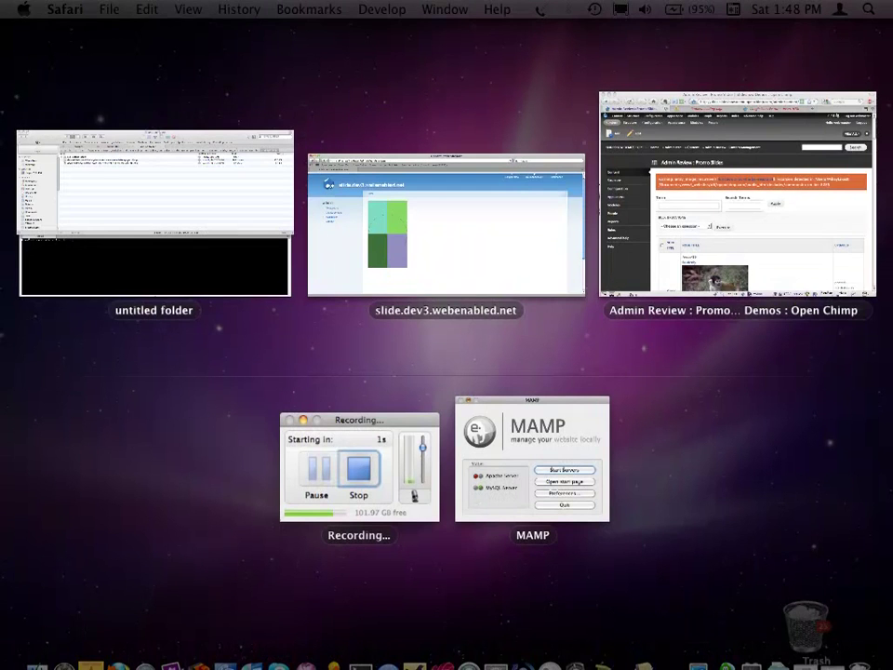
left_click(515, 265)
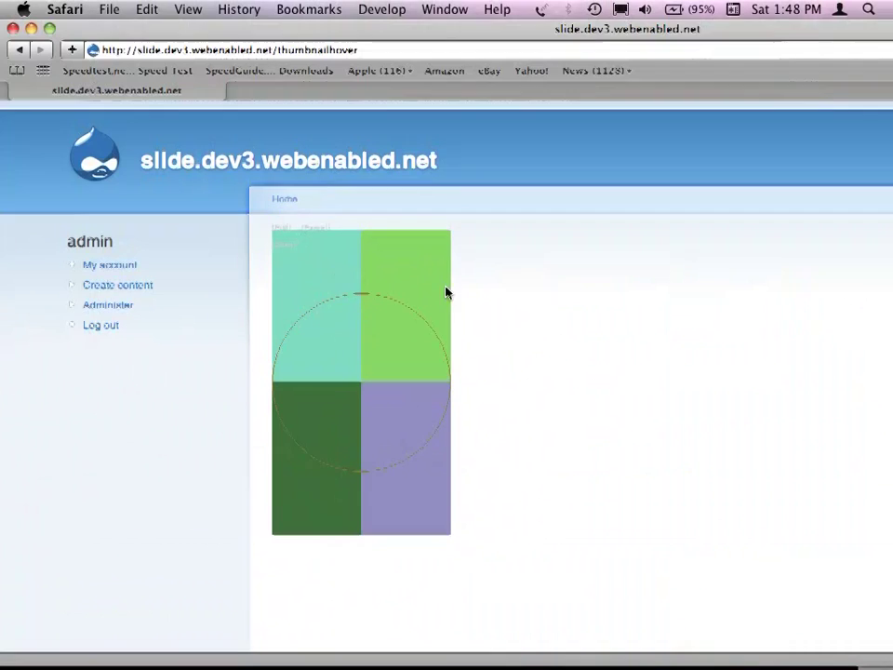
- Examine the thumbnailhover slideshow and its title list, following the "Plaga Saluto Illum Camur Vulpes Gilvus Defui Quis" link to its node and returning
scroll(238, 394, "down", 2)
right_click(239, 394)
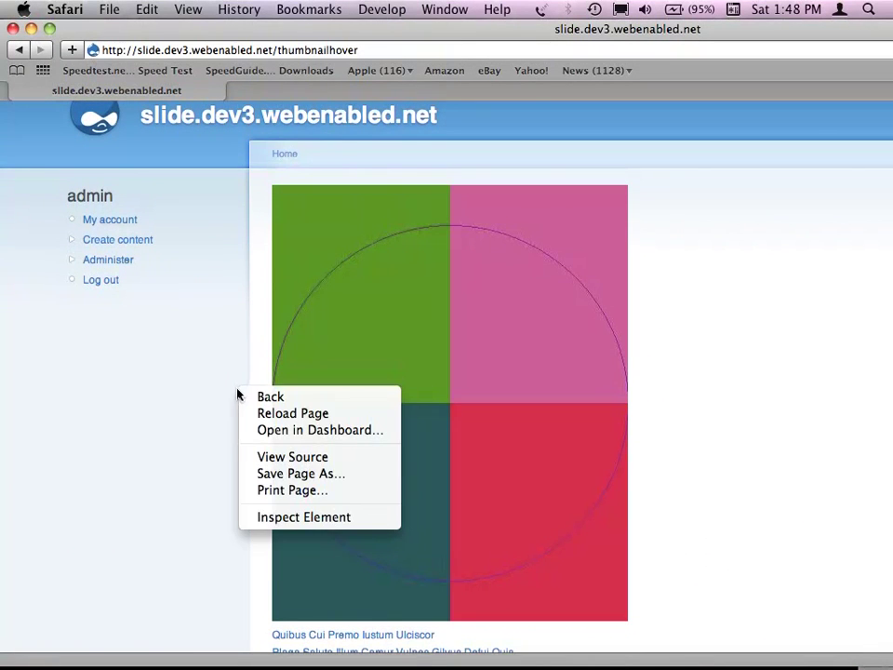
left_click(153, 410)
scroll(154, 411, "down", 5)
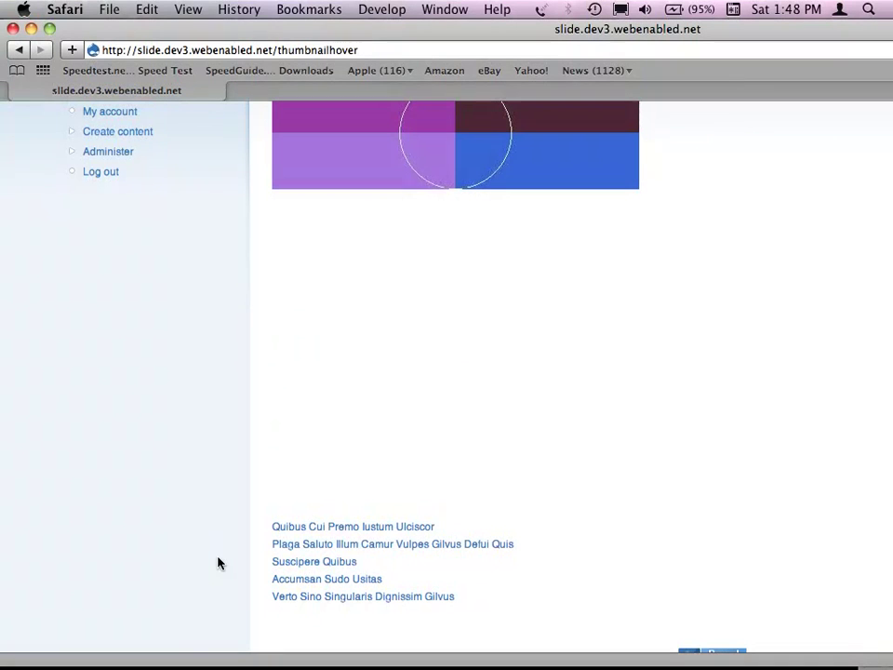
left_click(291, 545)
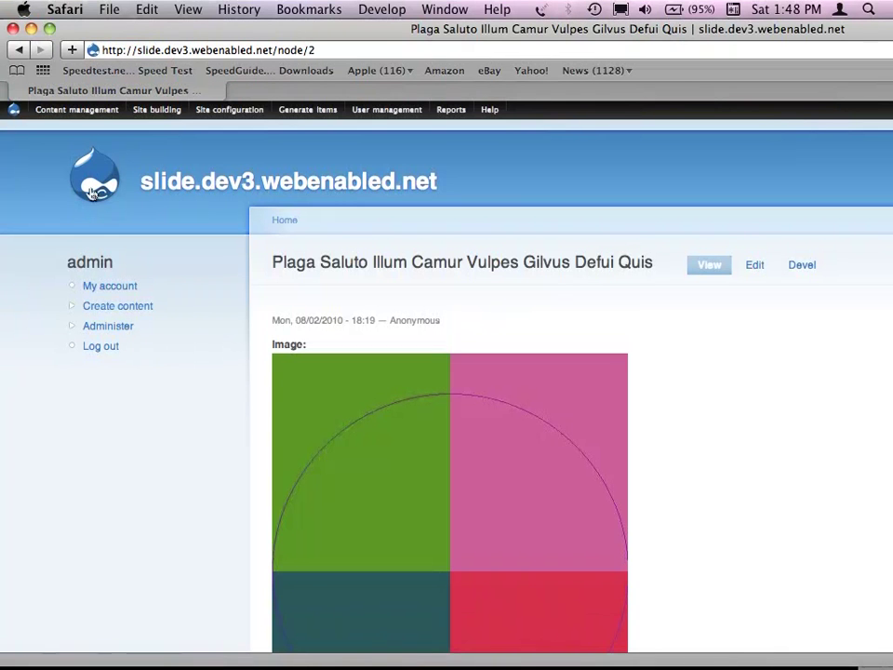
left_click(14, 49)
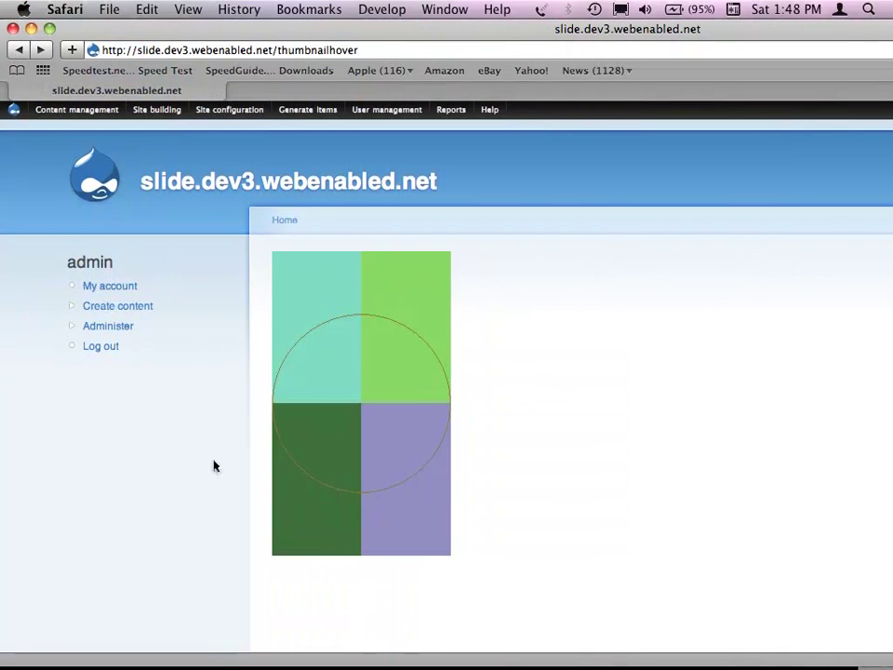
scroll(213, 471, "down", 4)
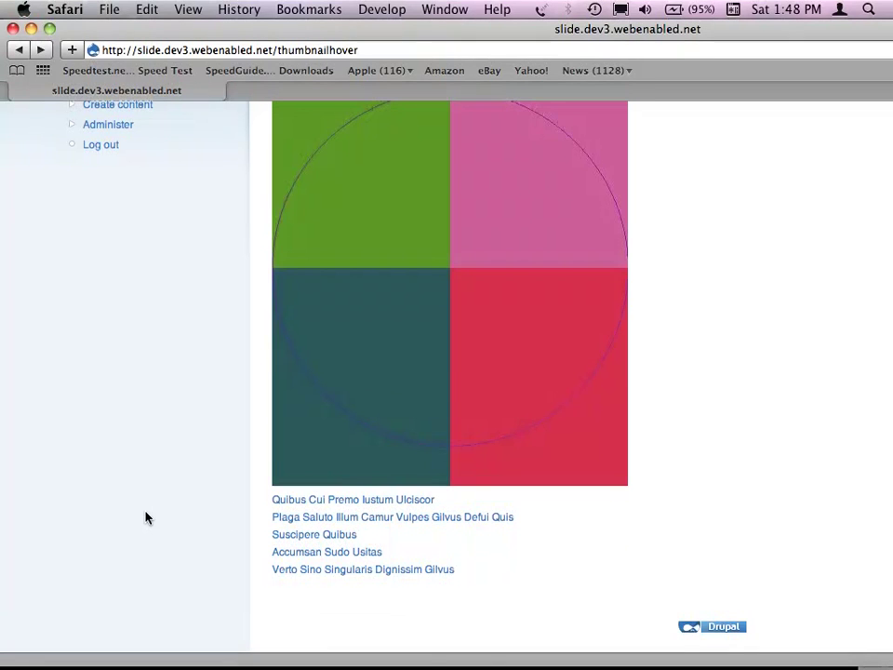
scroll(145, 518, "up", 3)
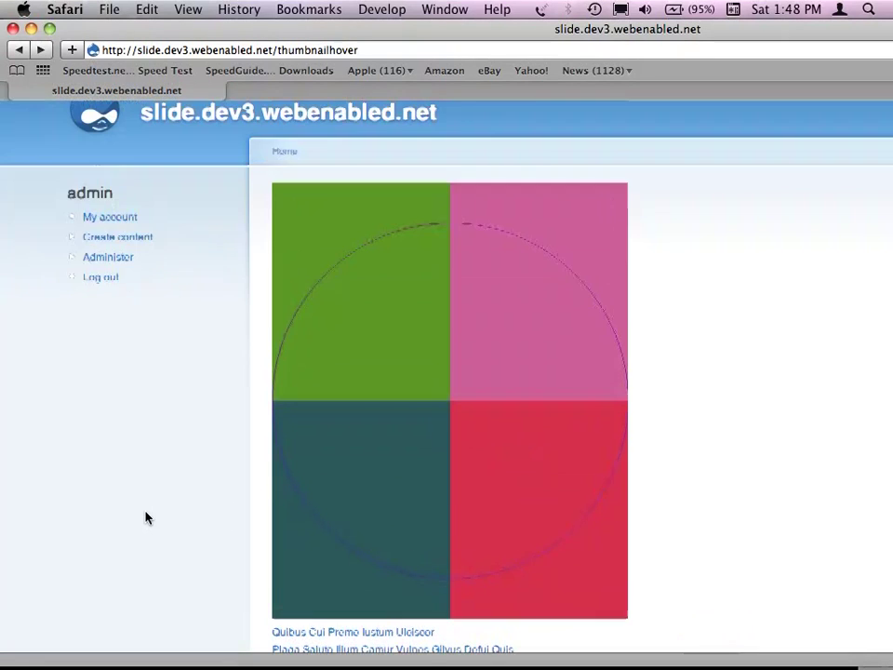
- Open the Thumbnailhover display's slideshow style options in the view editor and review its main frame and breakout field settings
left_click(278, 180)
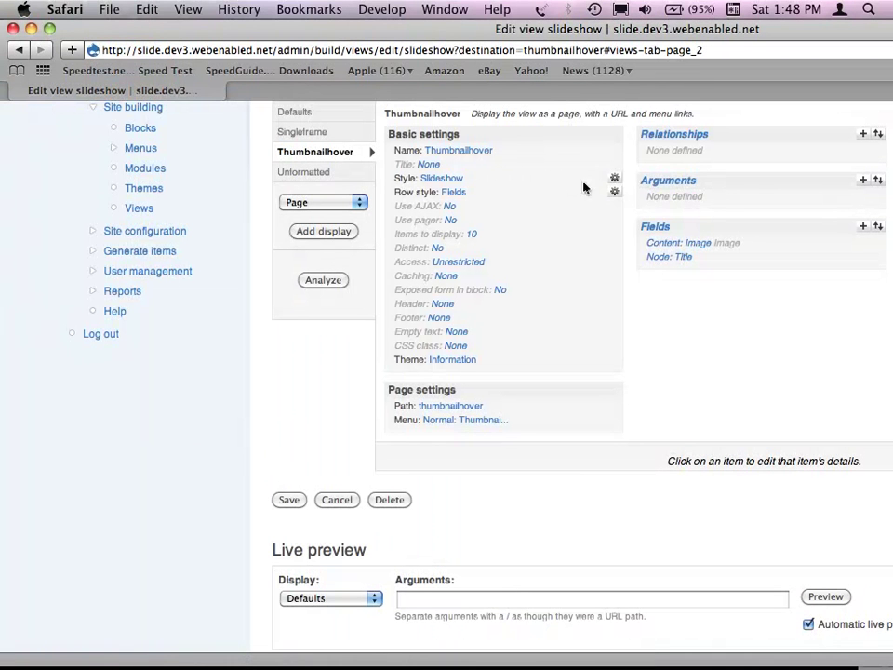
left_click(613, 180)
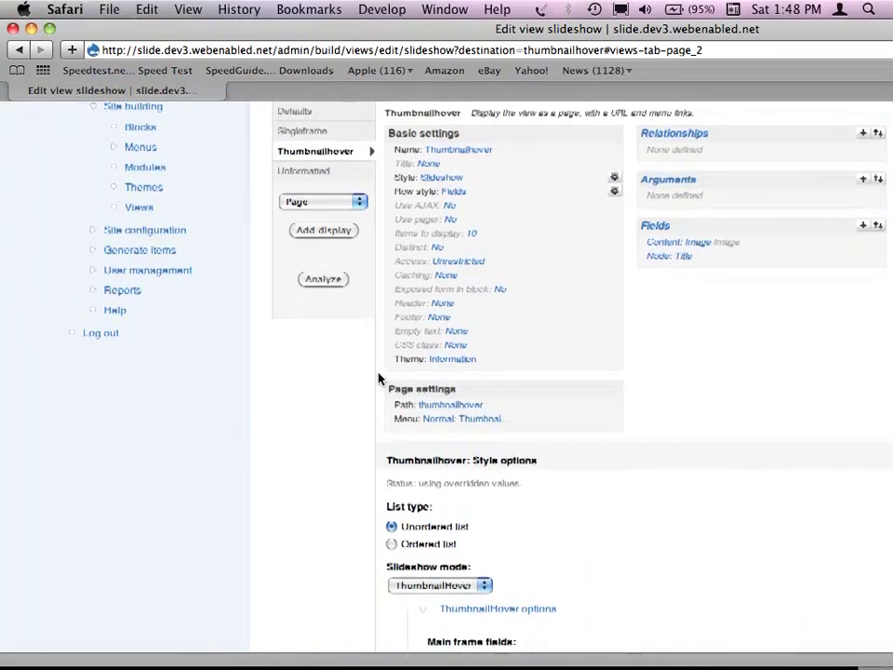
scroll(378, 378, "down", 2)
scroll(378, 377, "down", 5)
right_click(378, 372)
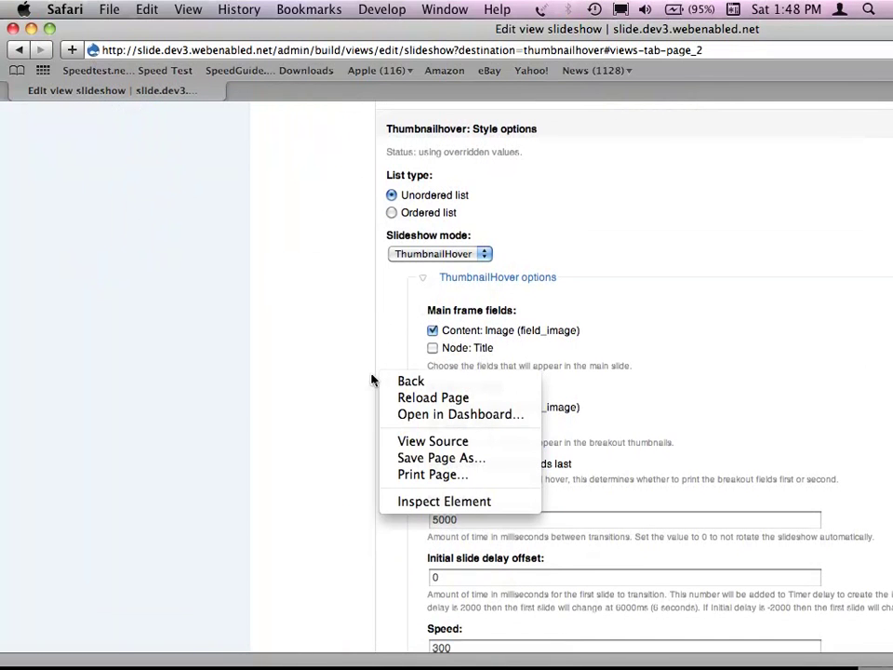
left_click(326, 355)
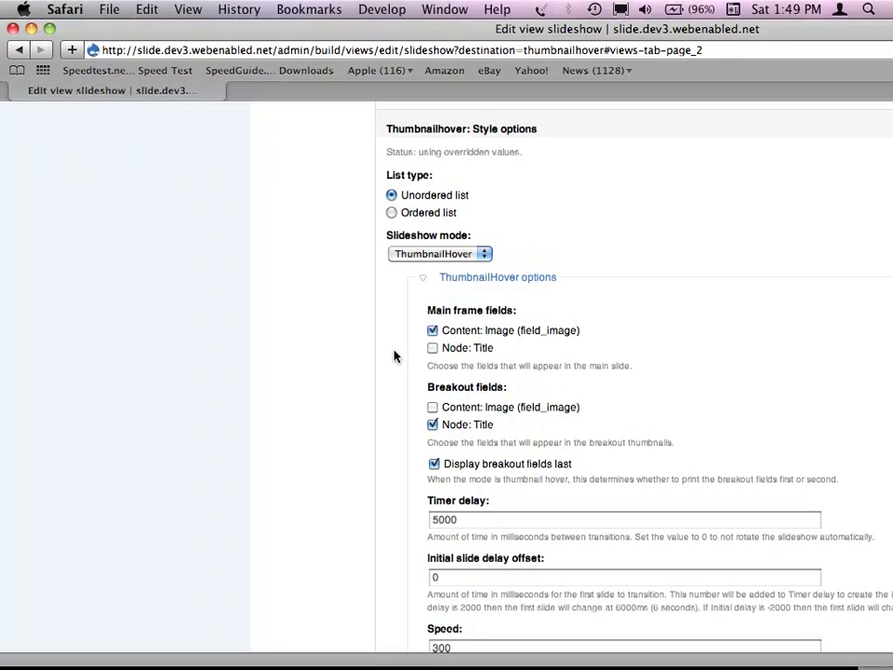
scroll(395, 357, "up", 10)
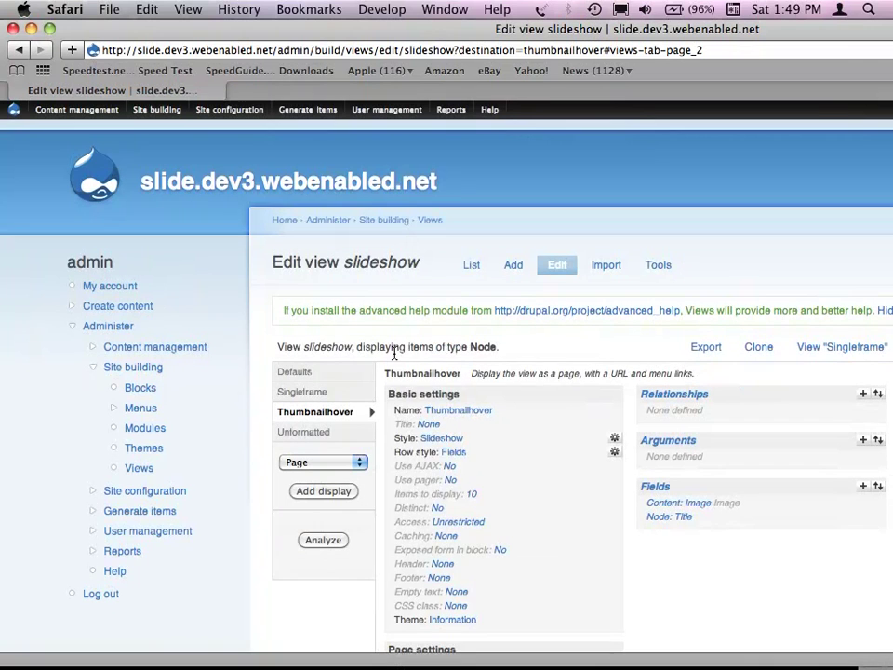
- Review the Thumbnailhover display's Content: Image field settings down to the label and format, then close them without changes
right_click(394, 350)
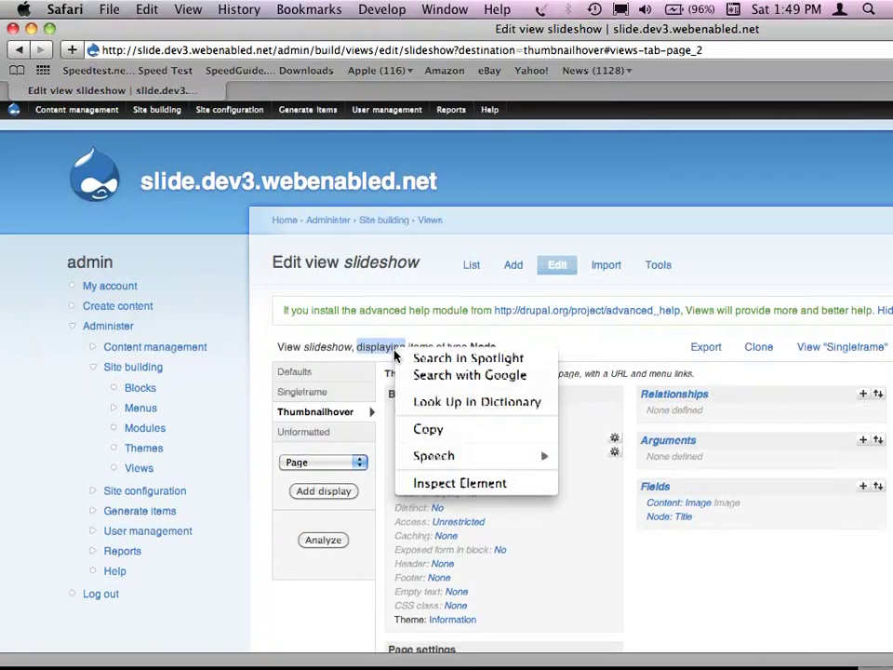
left_click(685, 568)
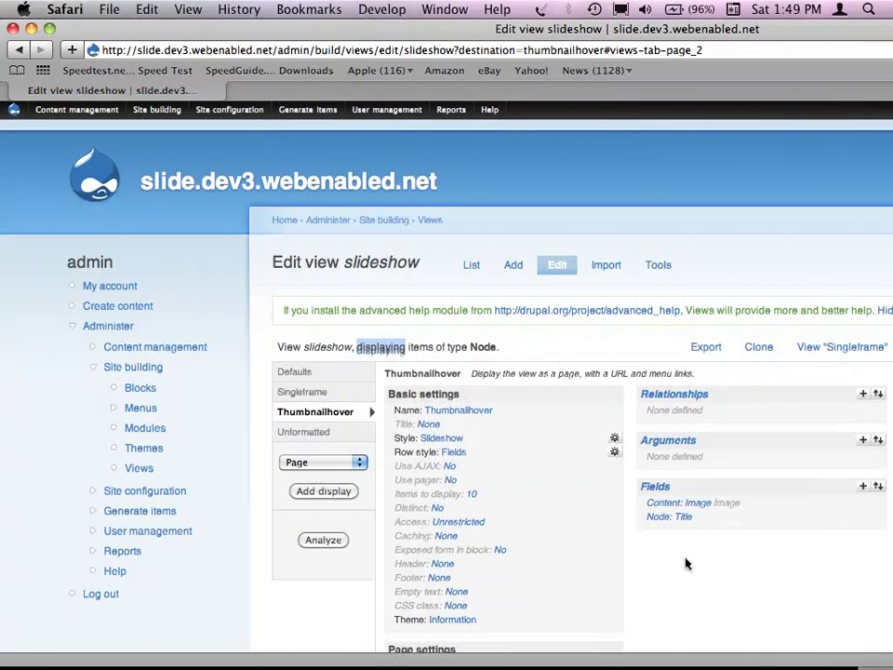
left_click(682, 505)
scroll(680, 508, "down", 5)
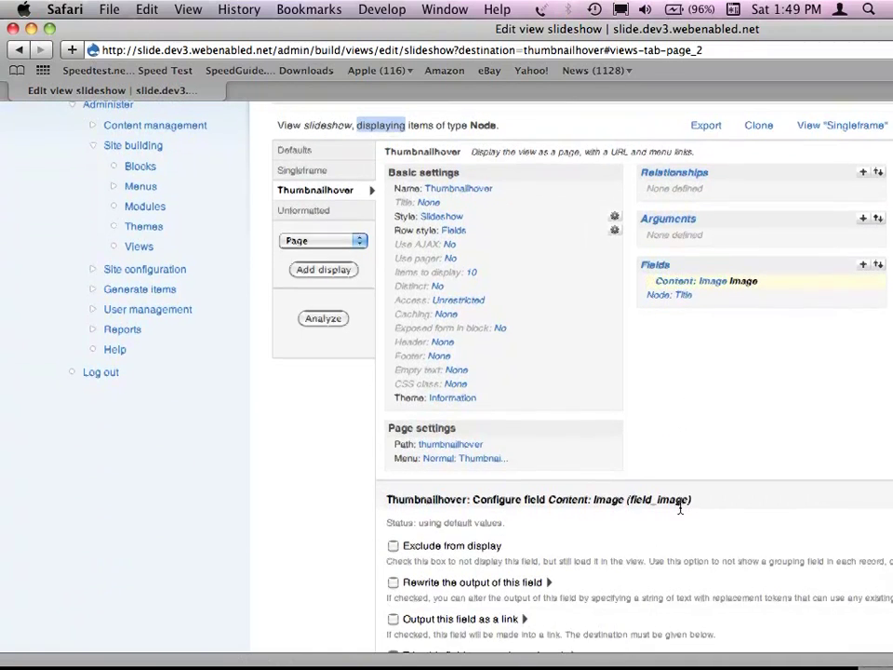
scroll(681, 507, "down", 5)
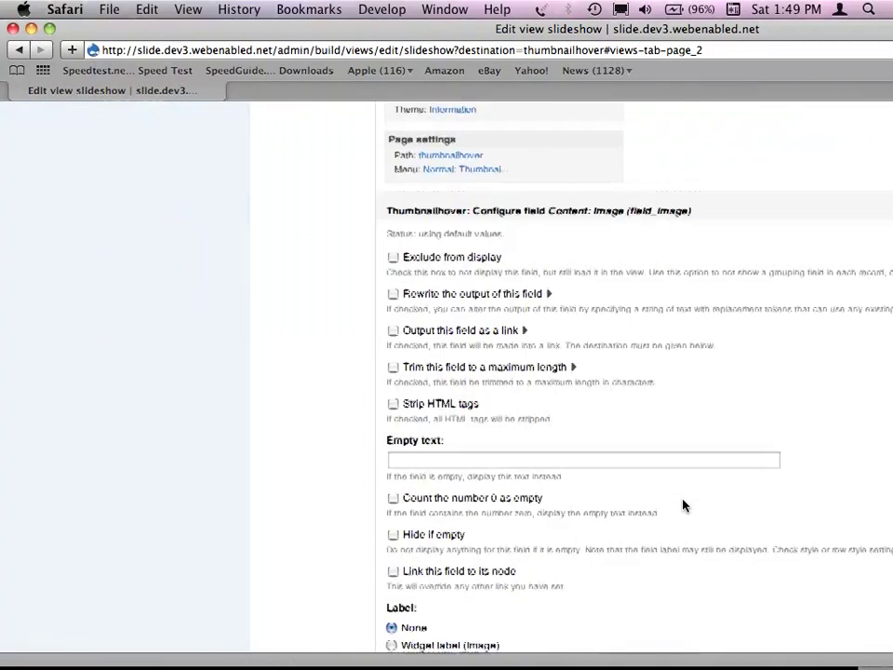
scroll(682, 505, "down", 5)
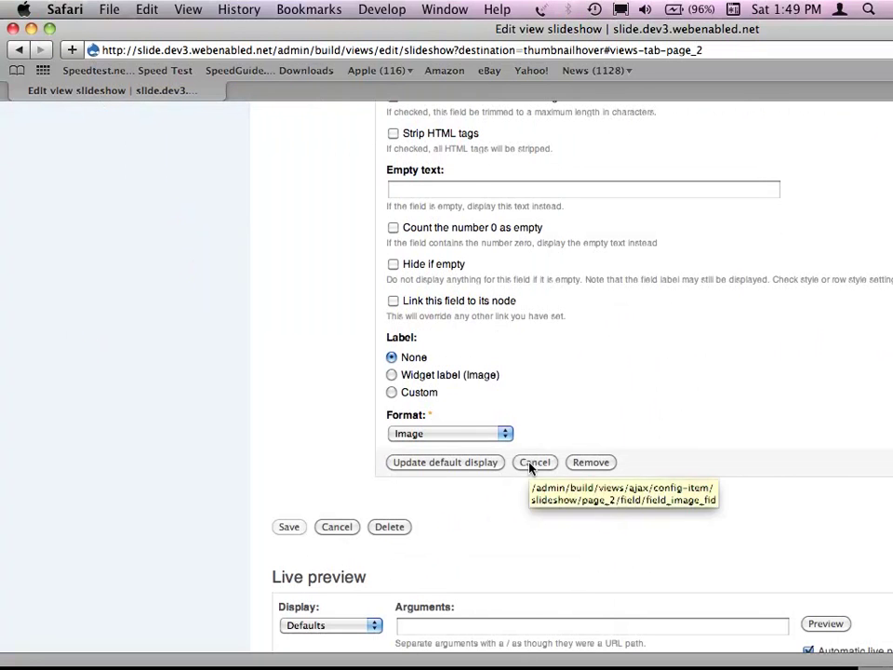
left_click(532, 463)
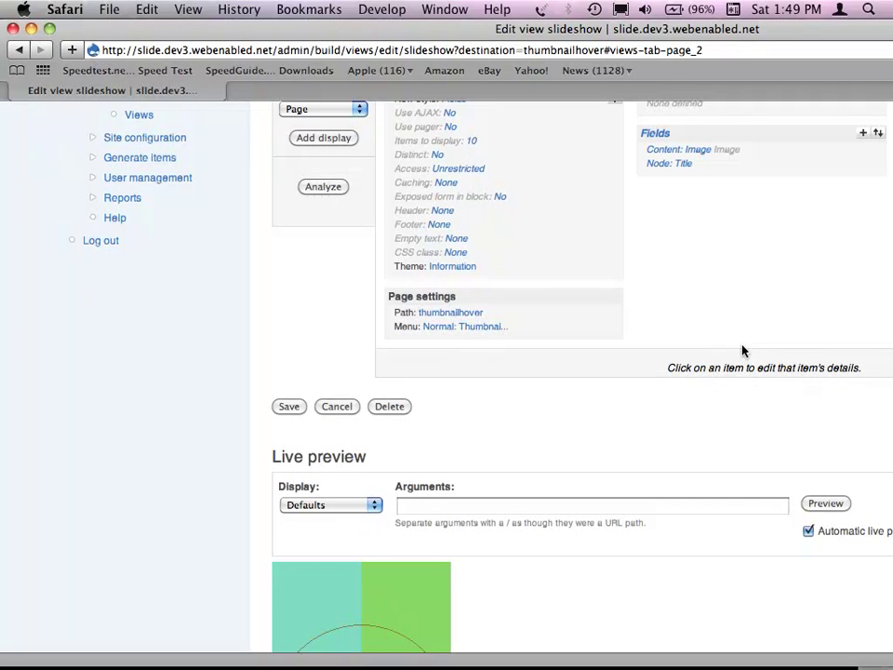
- Reopen the Thumbnailhover display's slideshow style options and review its main frame fields, breakout fields, timer delay and speed
scroll(658, 305, "up", 5)
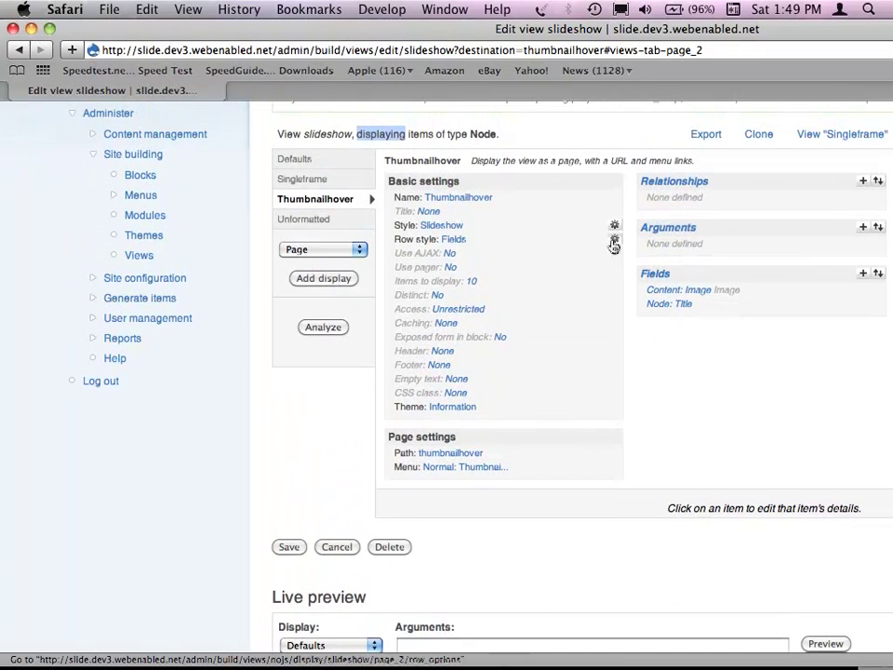
left_click(613, 228)
scroll(663, 340, "down", 2)
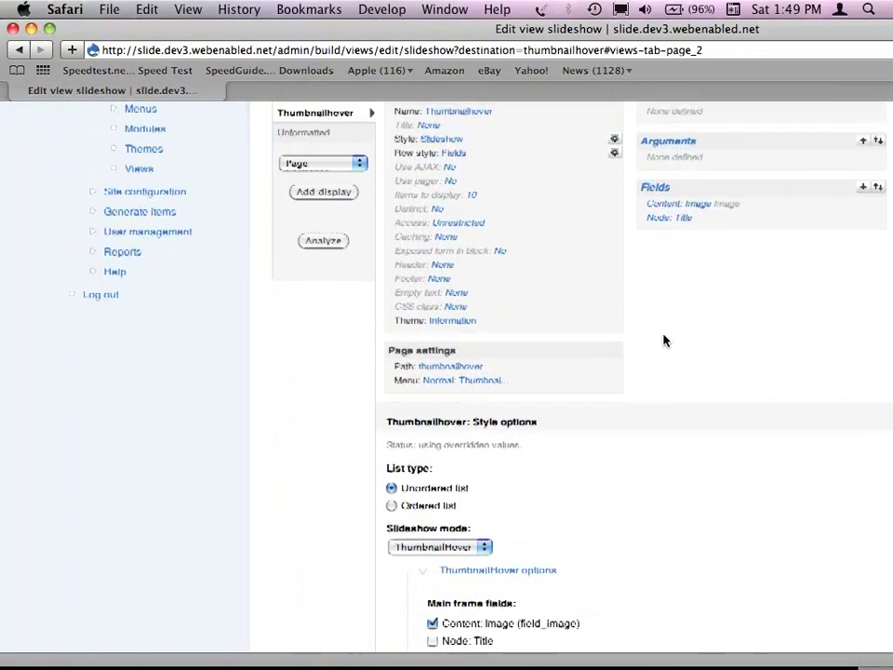
scroll(663, 341, "down", 8)
scroll(663, 340, "up", 1)
right_click(664, 341)
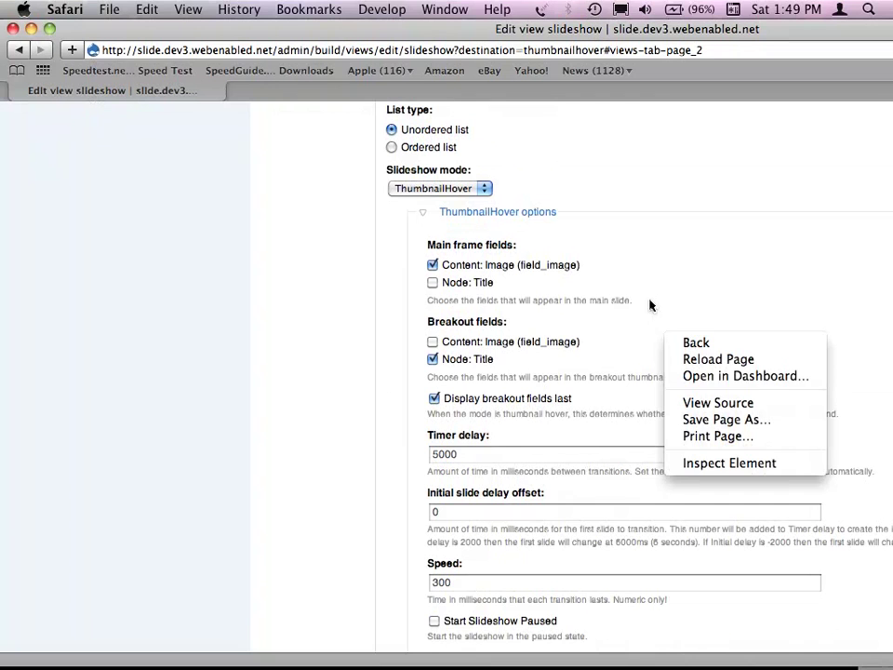
left_click(648, 303)
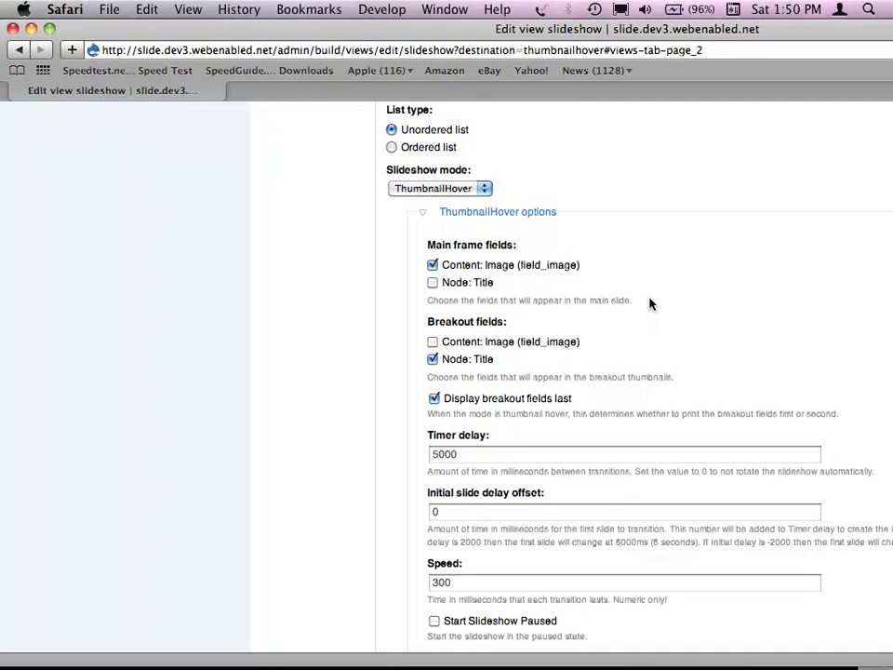
scroll(649, 303, "down", 1)
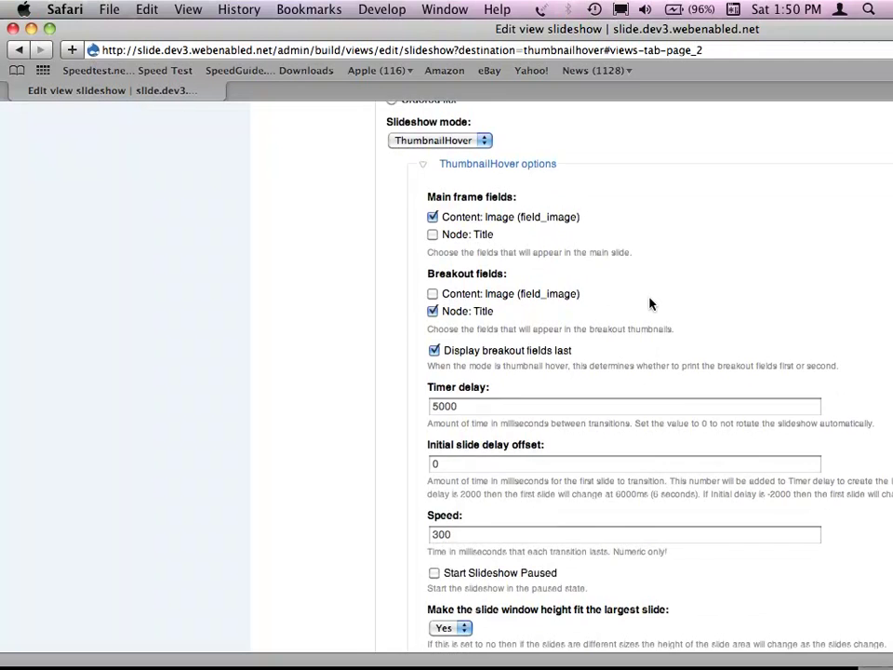
scroll(650, 293, "up", 4)
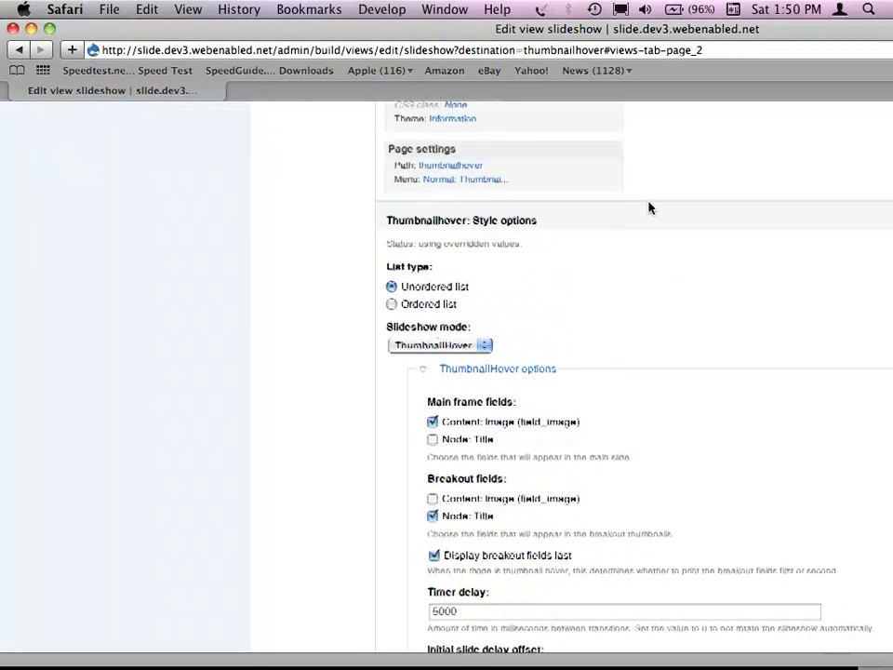
scroll(649, 207, "up", 2)
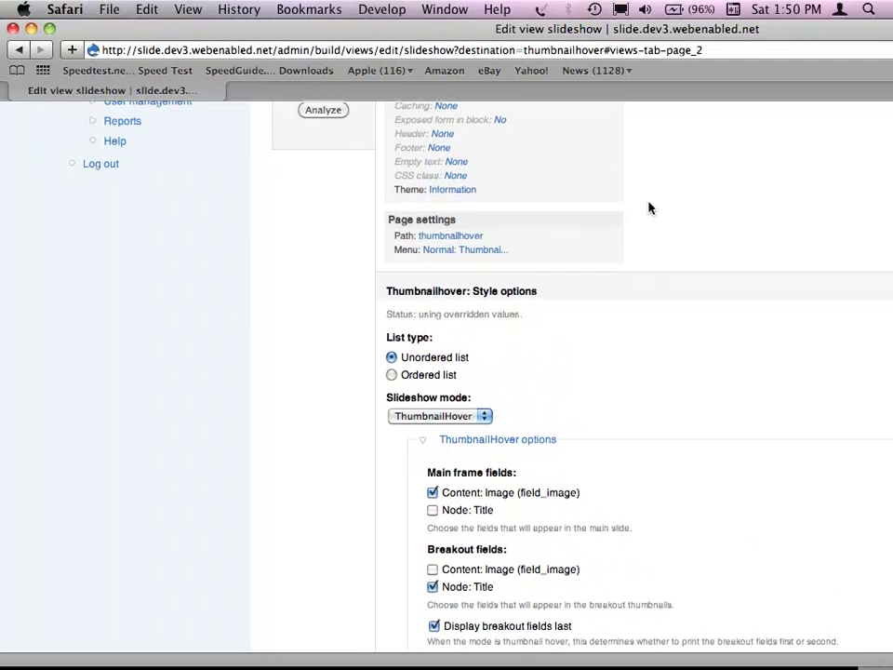
- Add the Content: Random Text Field (field_random) from the Content group to the Thumbnailhover display's fields
scroll(649, 208, "up", 6)
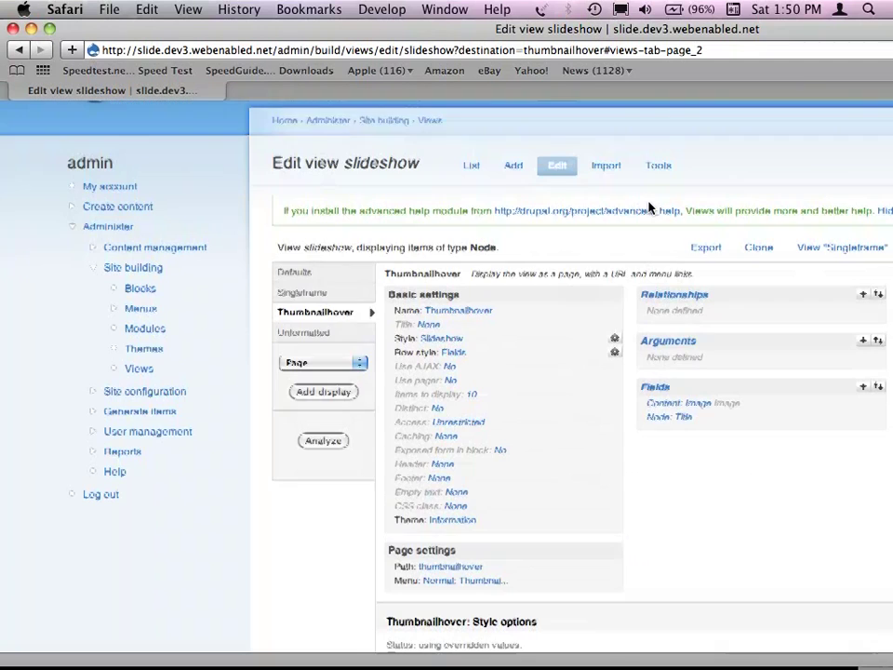
left_click(862, 387)
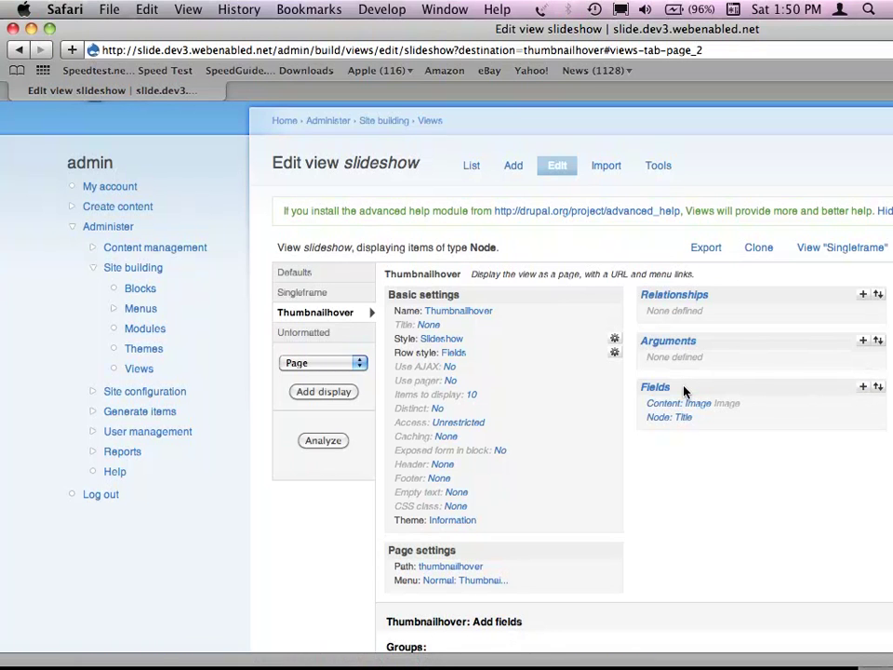
scroll(684, 492, "down", 5)
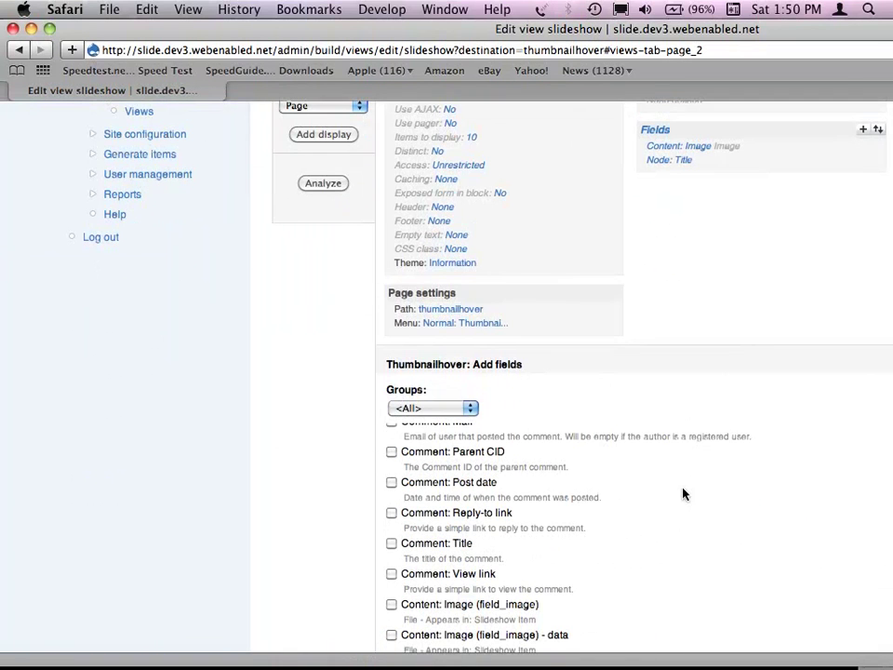
right_click(684, 494)
left_click(467, 419)
left_click(466, 413)
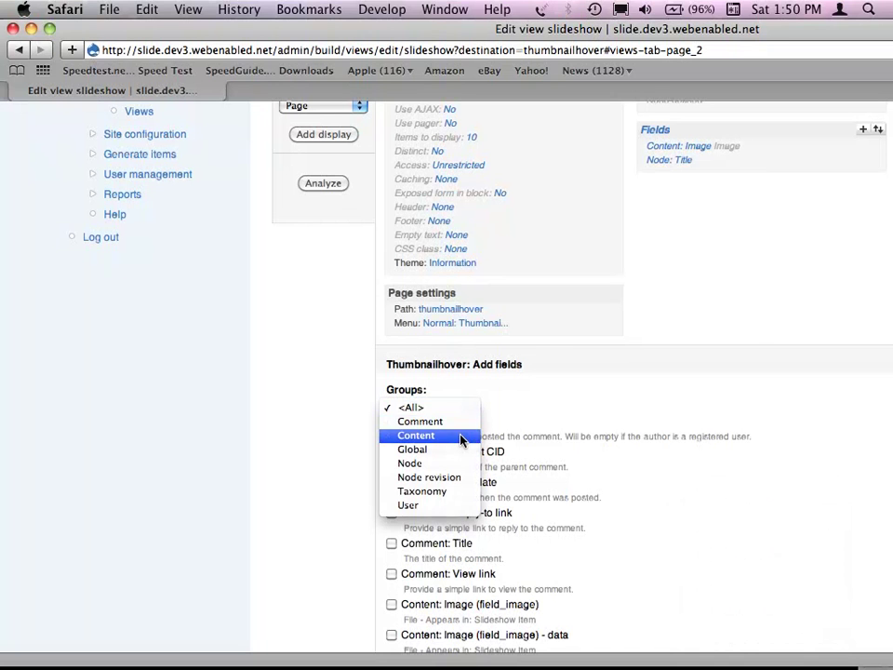
left_click(460, 437)
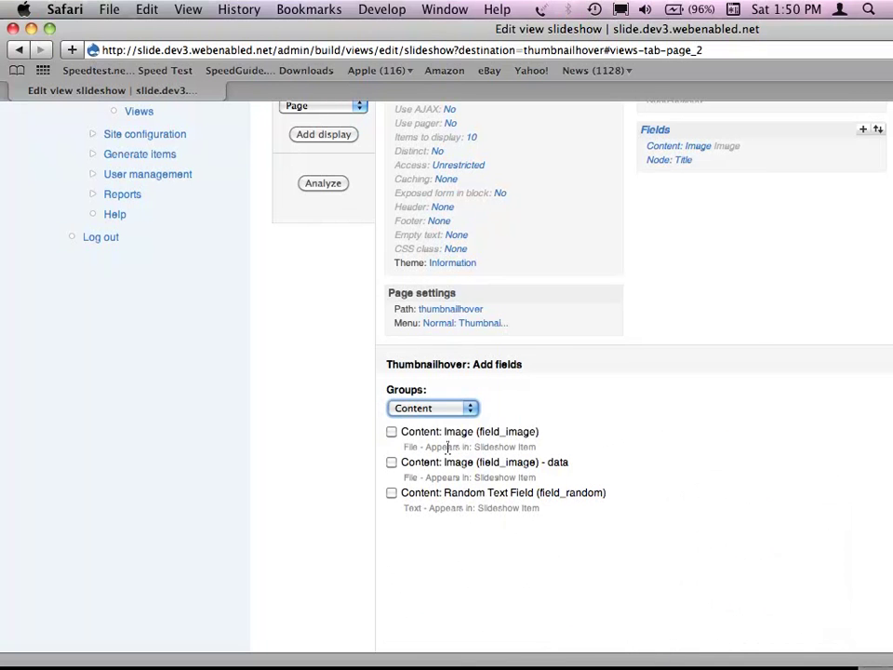
left_click(390, 493)
scroll(391, 503, "up", 1)
right_click(258, 528)
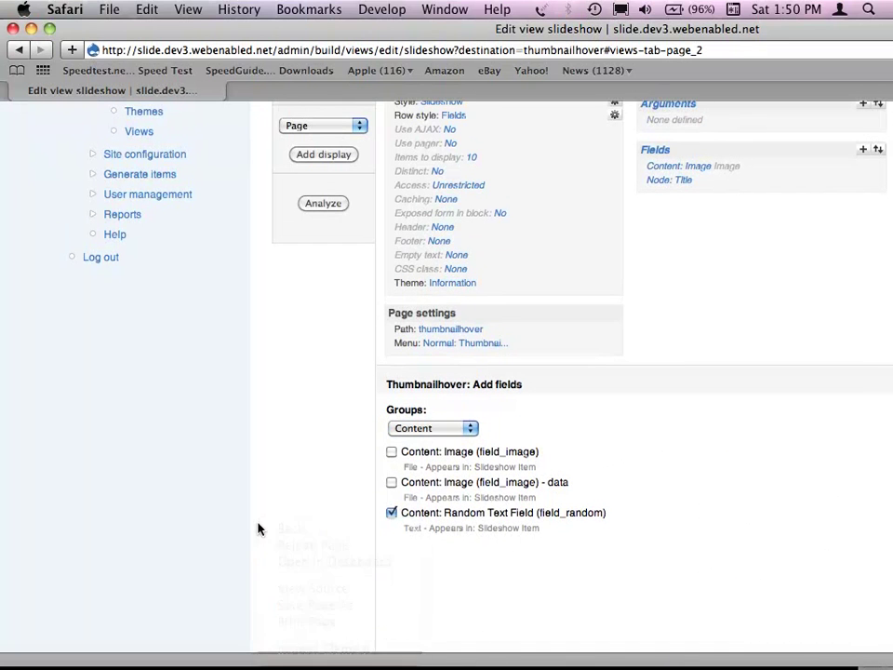
scroll(298, 481, "down", 4)
right_click(312, 484)
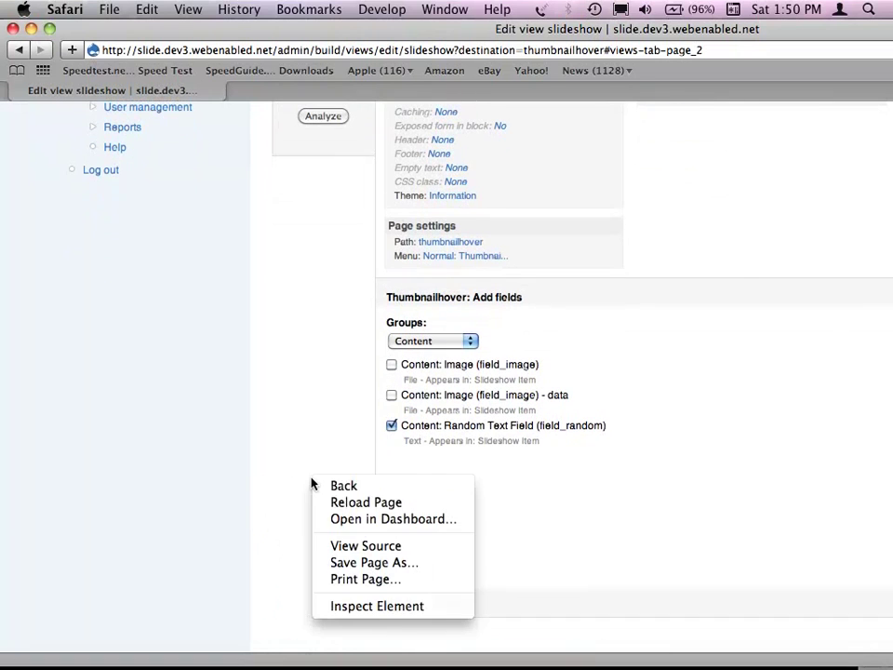
left_click(586, 500)
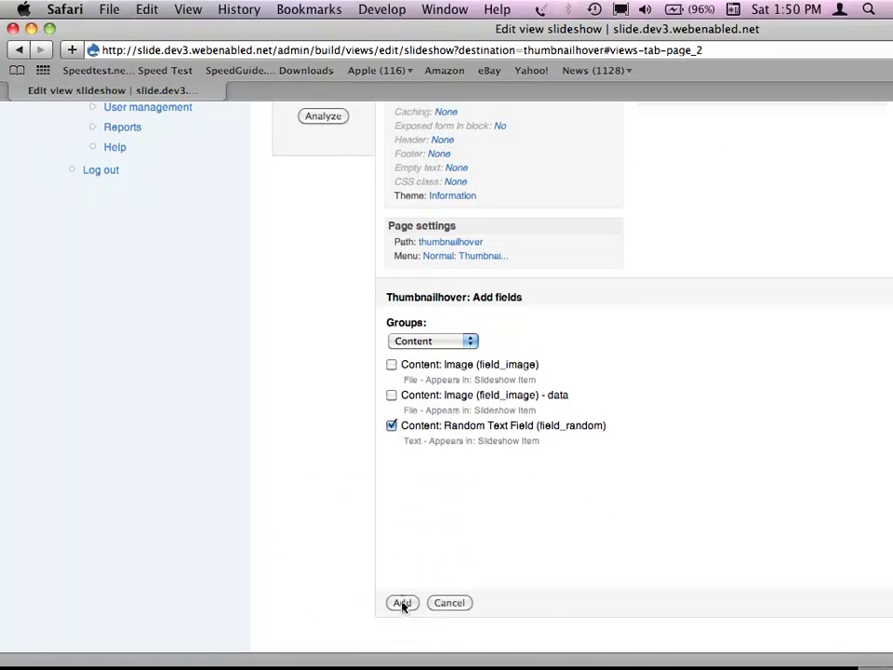
left_click(402, 603)
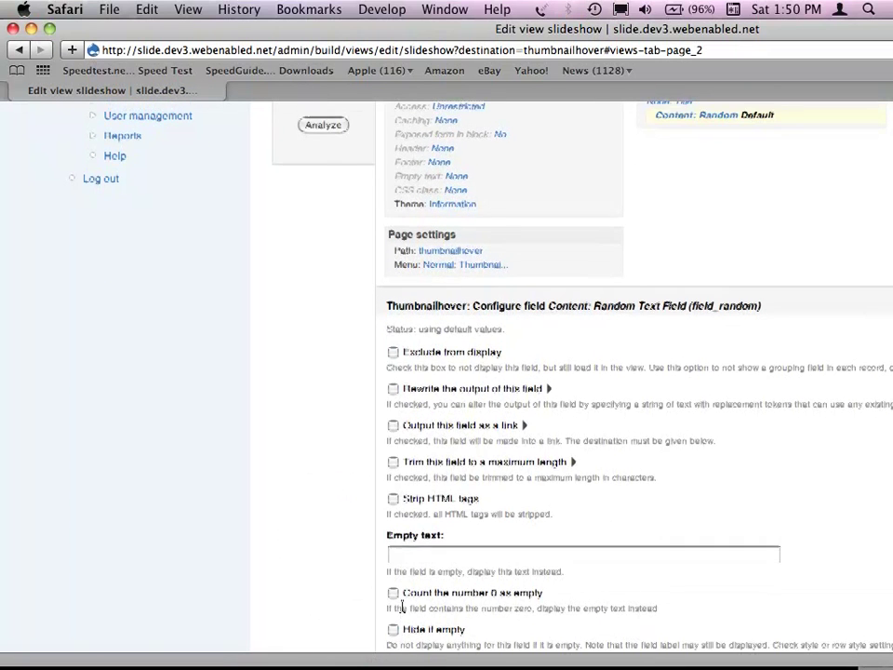
- Set the Random Text Field's label to None and update the default display
scroll(305, 515, "down", 6)
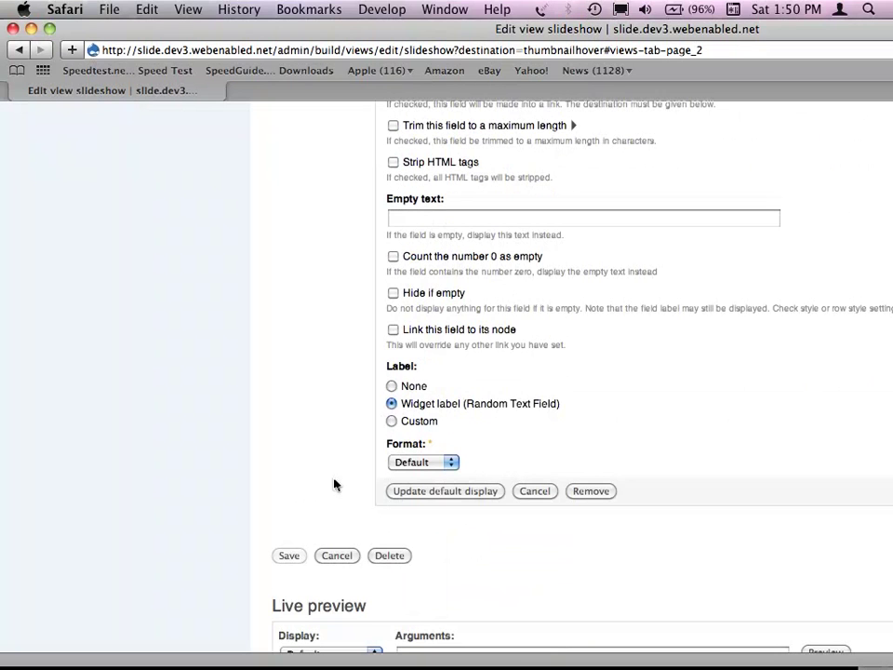
left_click(391, 385)
left_click(456, 491)
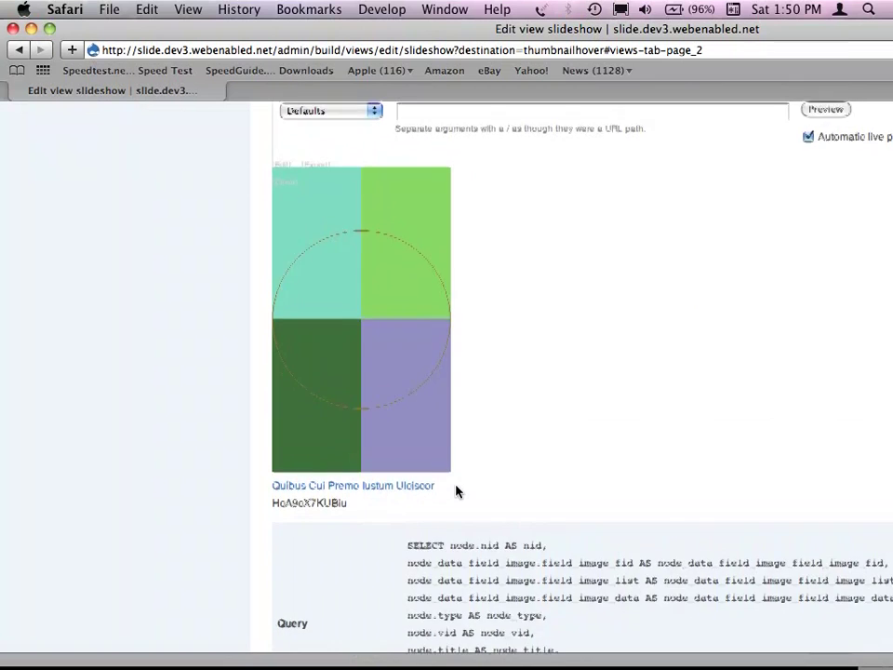
- In the Thumbnailhover style options, replace Node: Title with Content: Random Text Field (field_random) as the breakout field and update the display
scroll(525, 461, "up", 5)
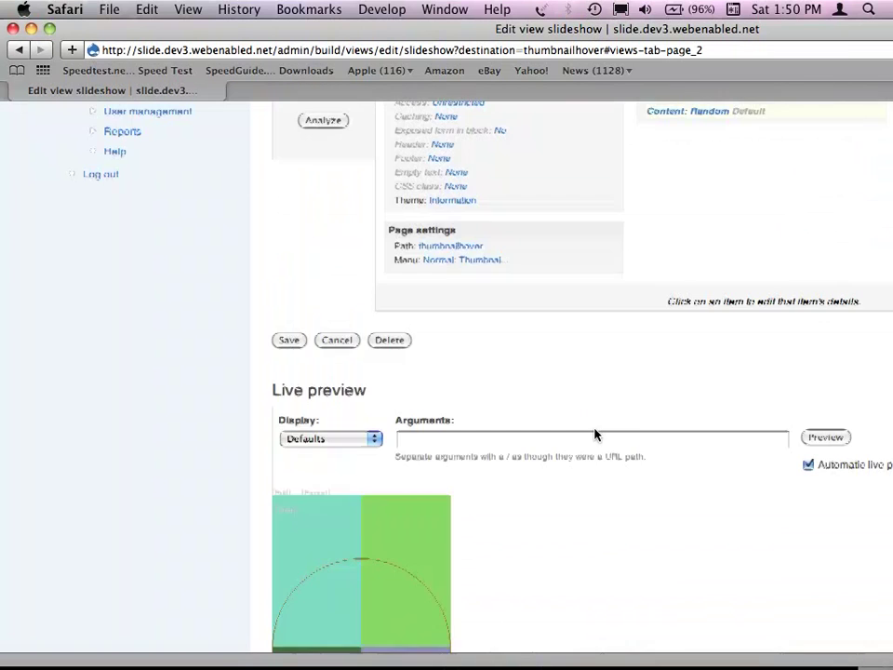
scroll(596, 434, "up", 5)
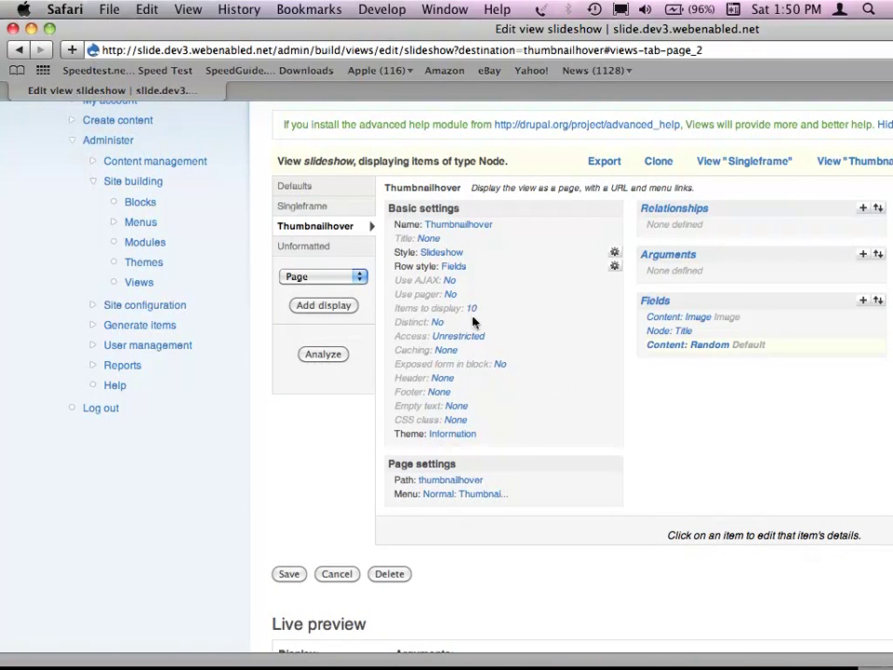
left_click(614, 255)
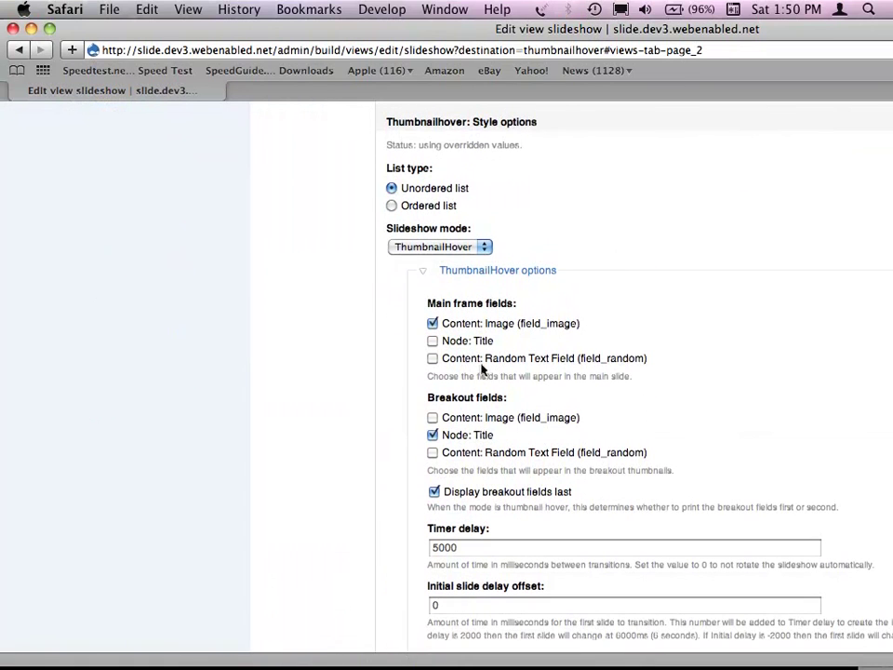
left_click(431, 434)
left_click(432, 452)
scroll(291, 445, "down", 5)
scroll(291, 445, "down", 15)
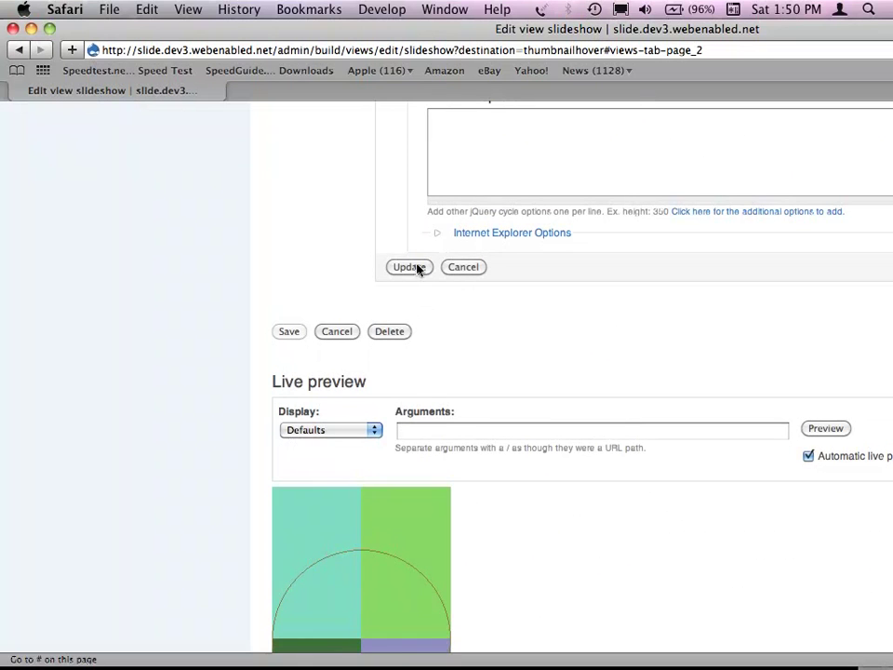
left_click(412, 268)
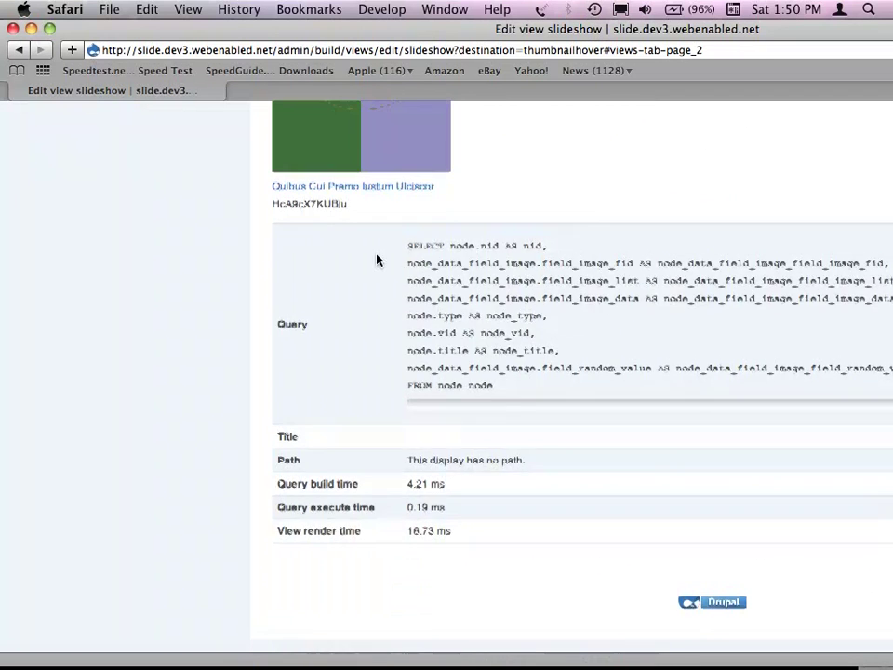
- Save the slideshow view and examine the thumbnailhover page's main slide and breakout list
scroll(378, 259, "up", 10)
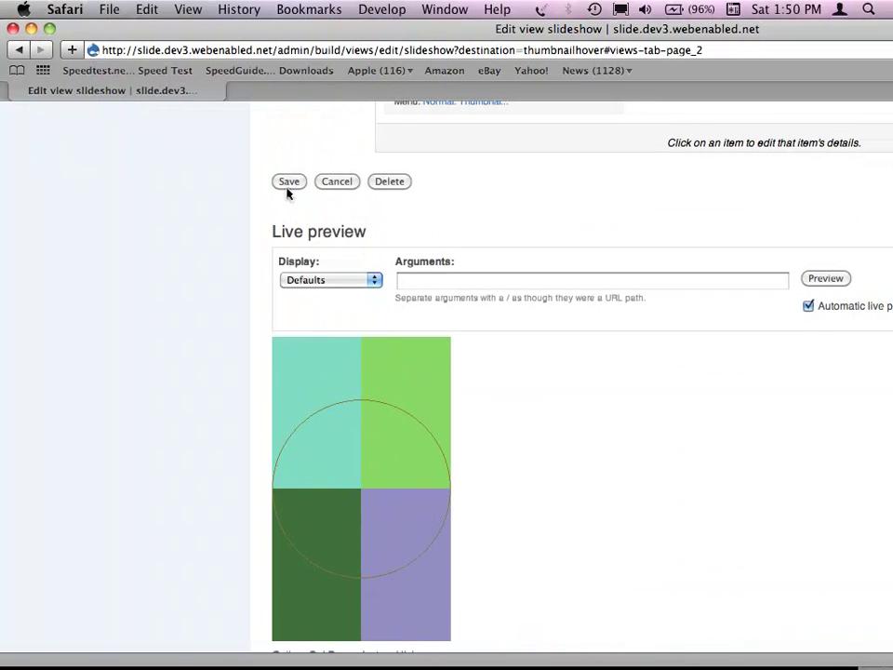
left_click(288, 184)
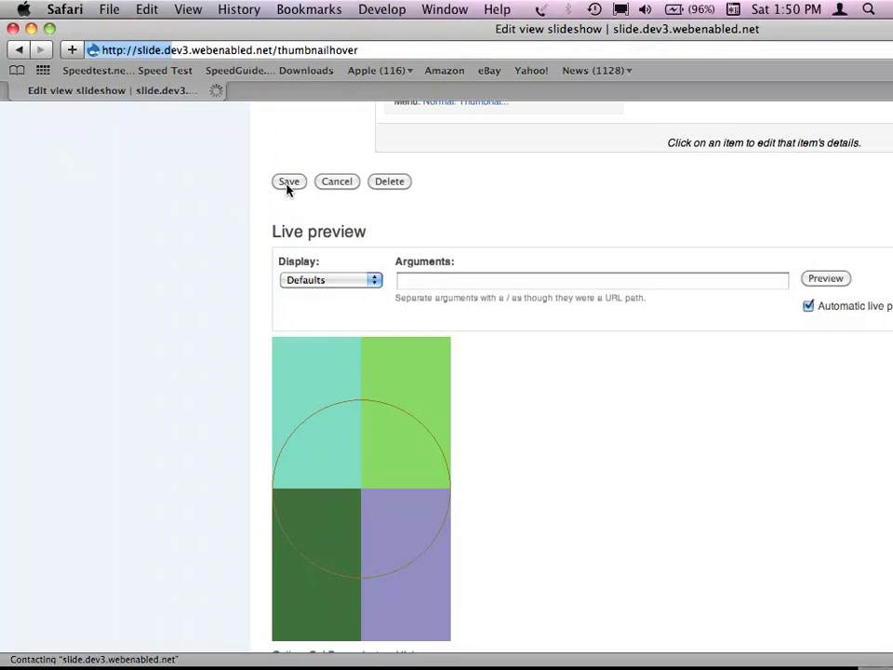
scroll(289, 191, "down", 5)
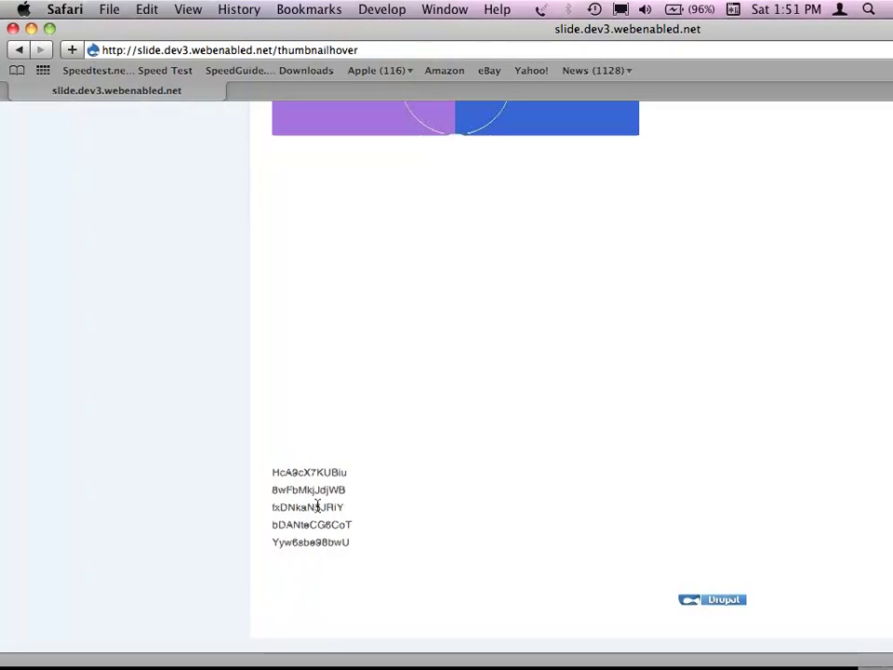
scroll(318, 508, "up", 3)
scroll(75, 401, "up", 3)
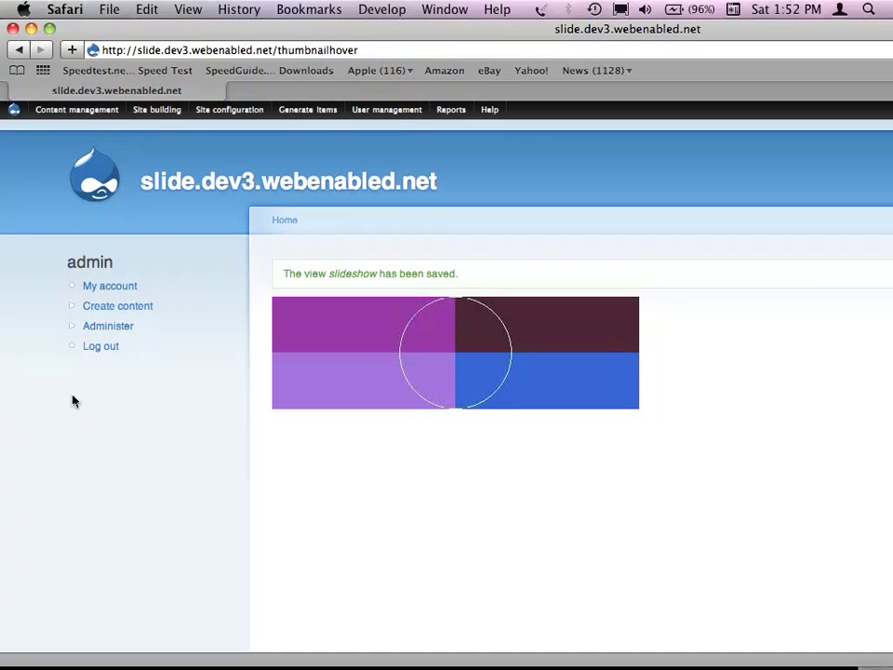
- Open the Views Slideshow Menu project page at drupal.org/project/views_slideshow_menu in a new browser tab
double_click(260, 93)
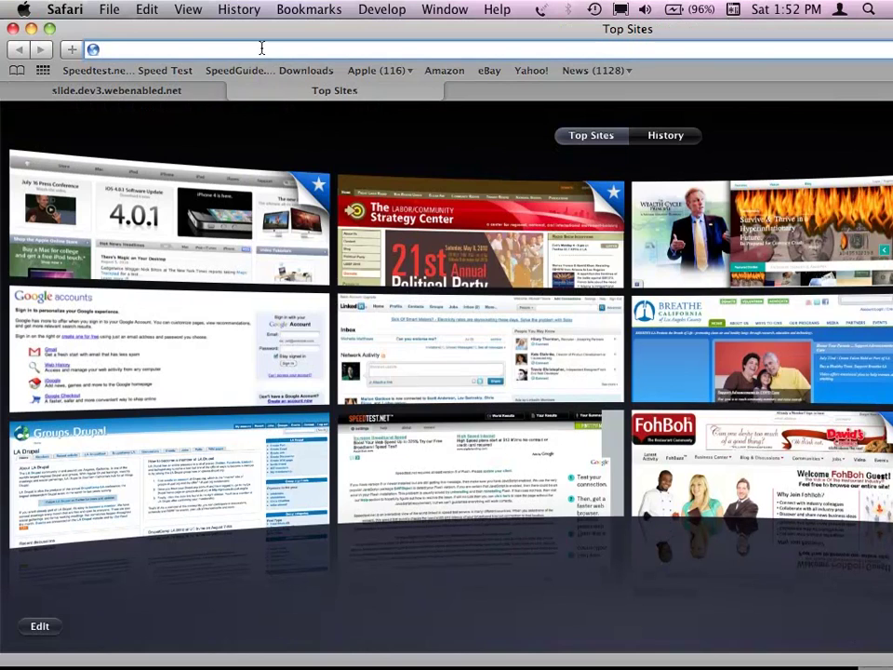
type("drupal.org/p")
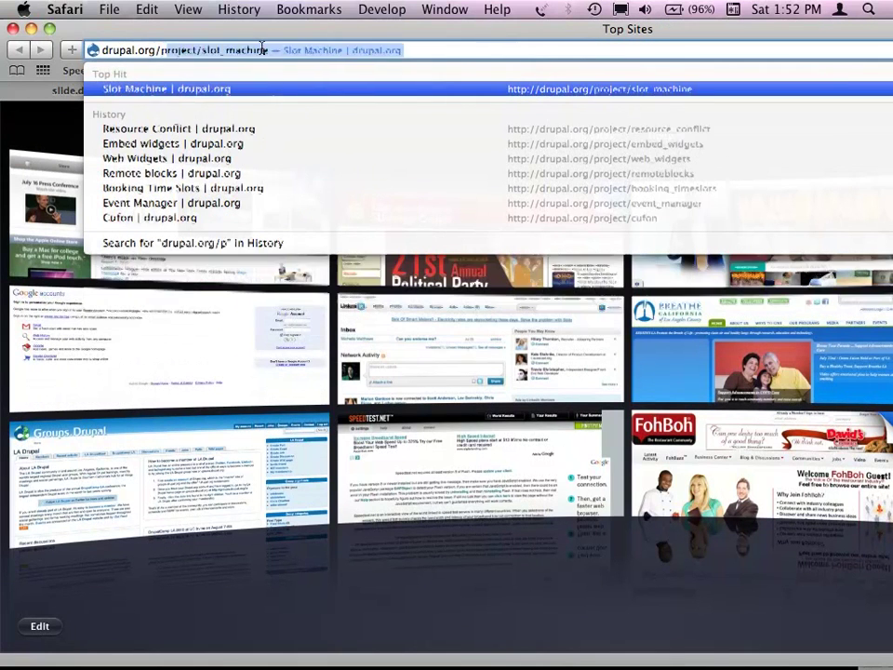
type("roject/views")
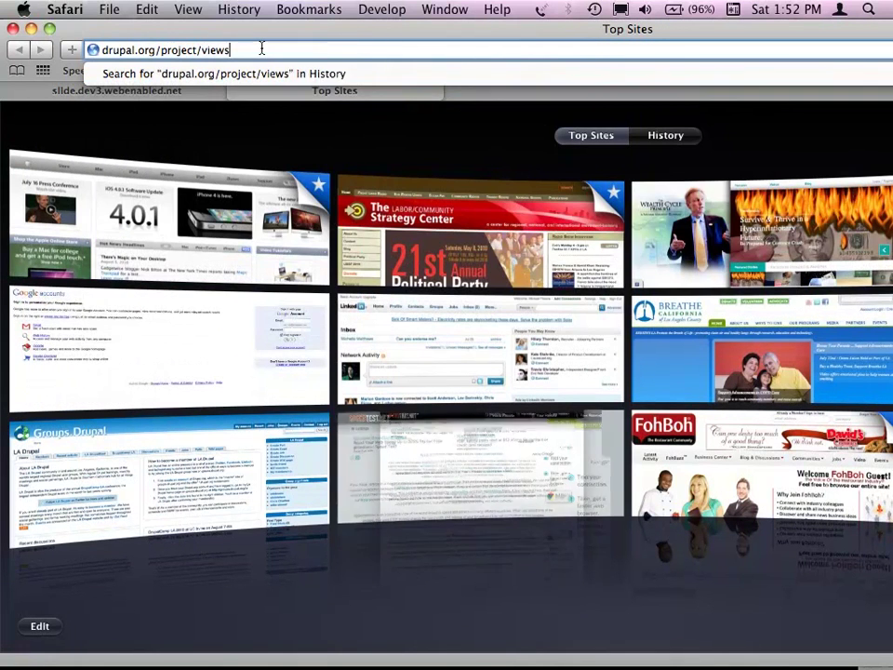
type("_slideshow_menu")
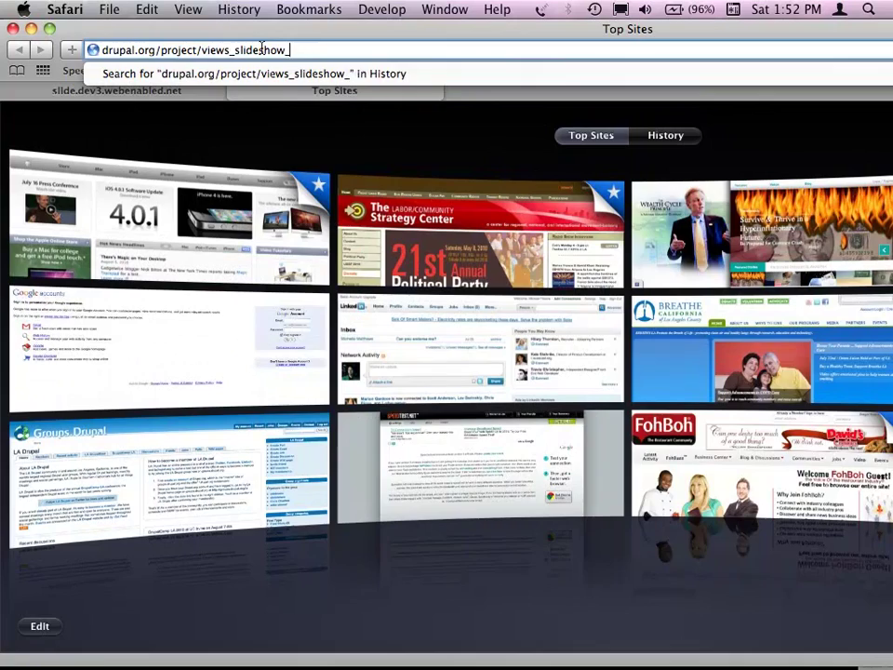
key("Return")
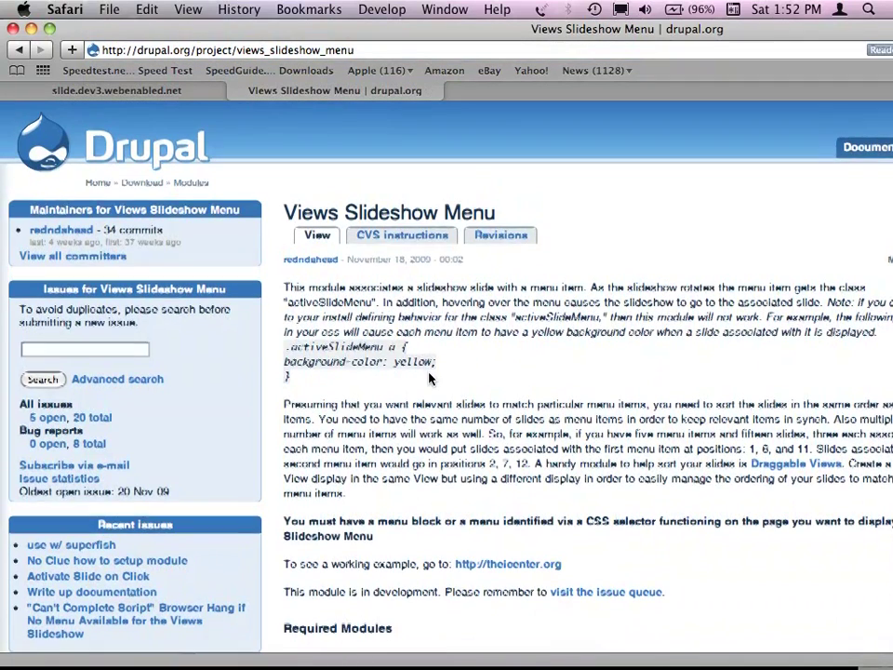
- Load drupal.org/project/views_slideshow in the drupal.org tab and examine its installation notes, related modules and requirements
left_click(184, 93)
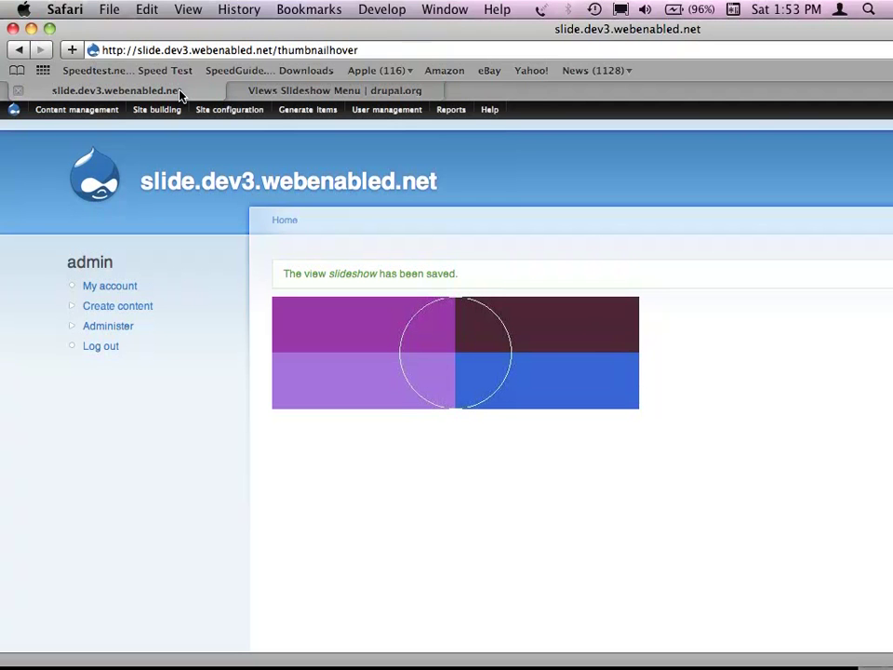
left_click(343, 91)
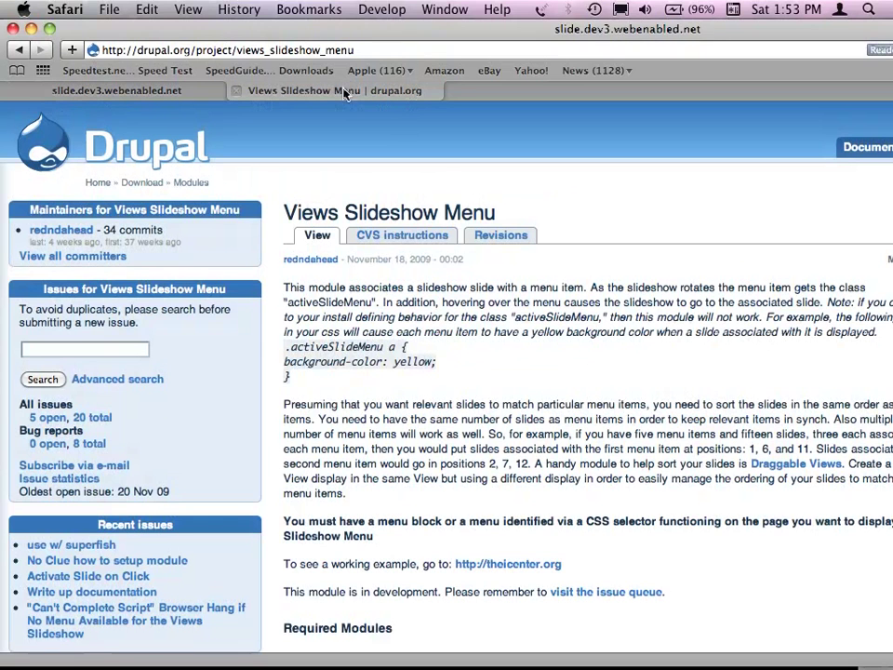
left_click(358, 50)
key("BackSpace")
key("BackSpace")
key("BackSpace")
key("BackSpace")
key("BackSpace")
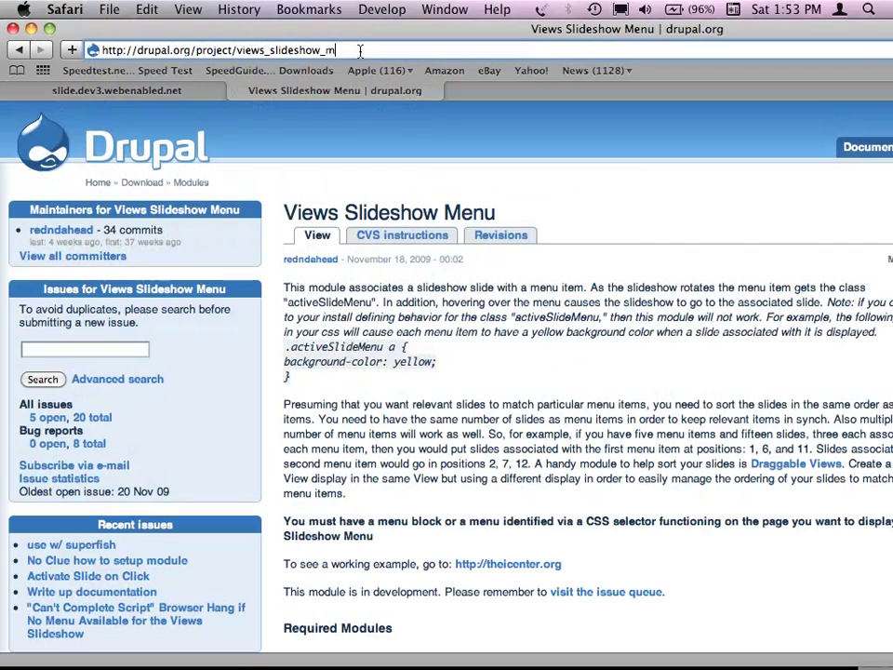
key("Return")
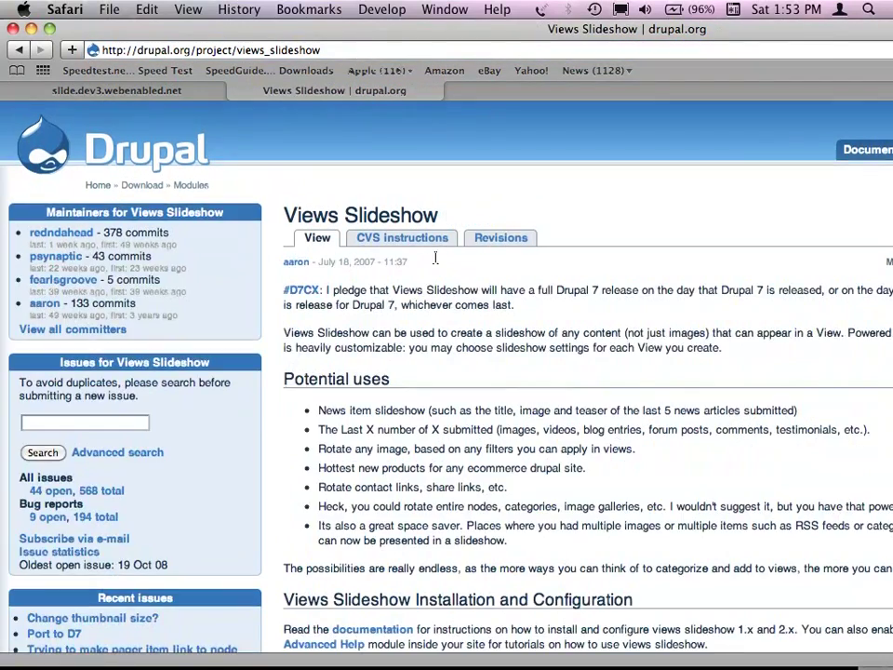
scroll(479, 348, "down", 3)
scroll(479, 349, "down", 6)
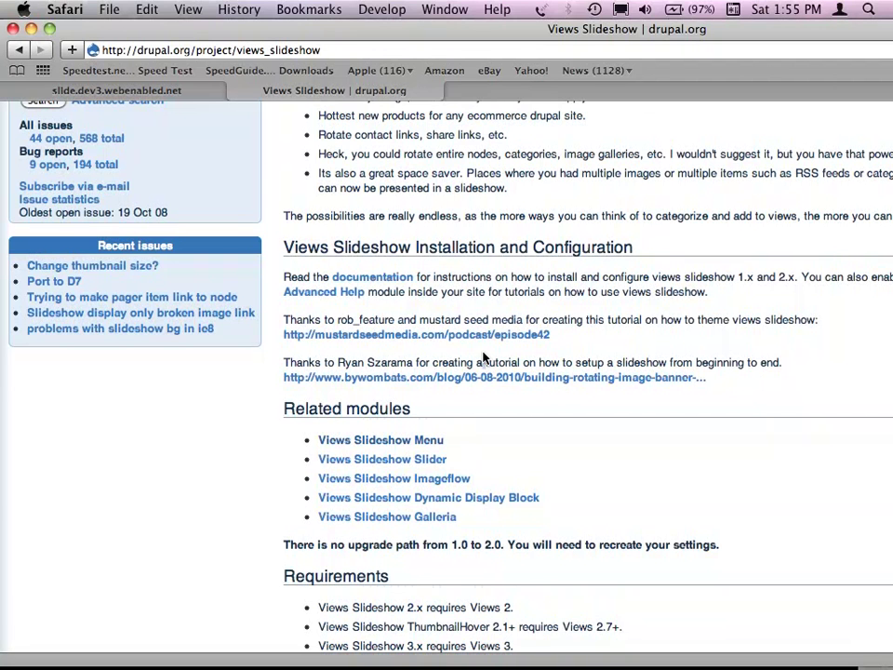
- Switch to Firefox and move its window fully into view over the Safari page
key("super+Tab")
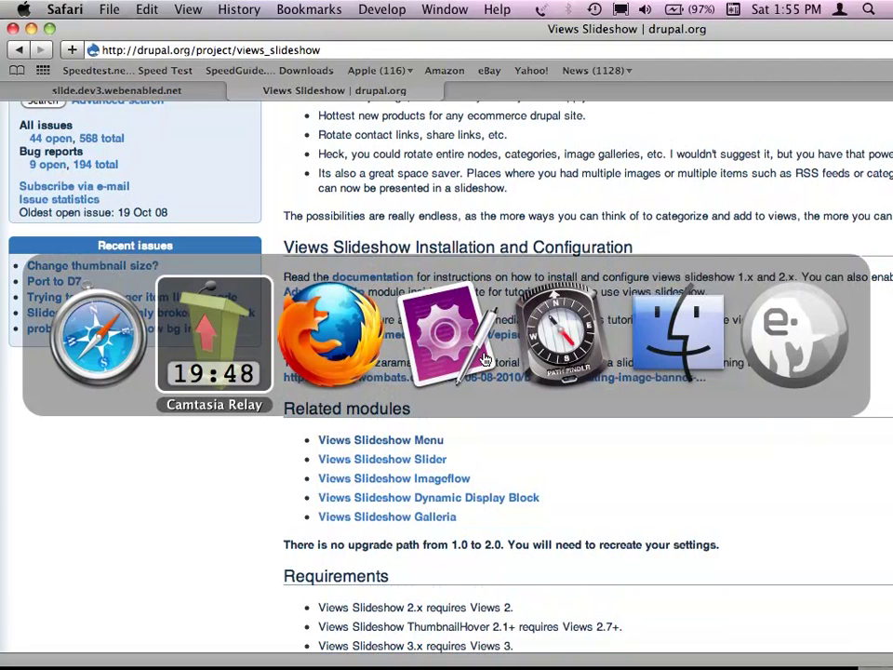
key("super+Tab")
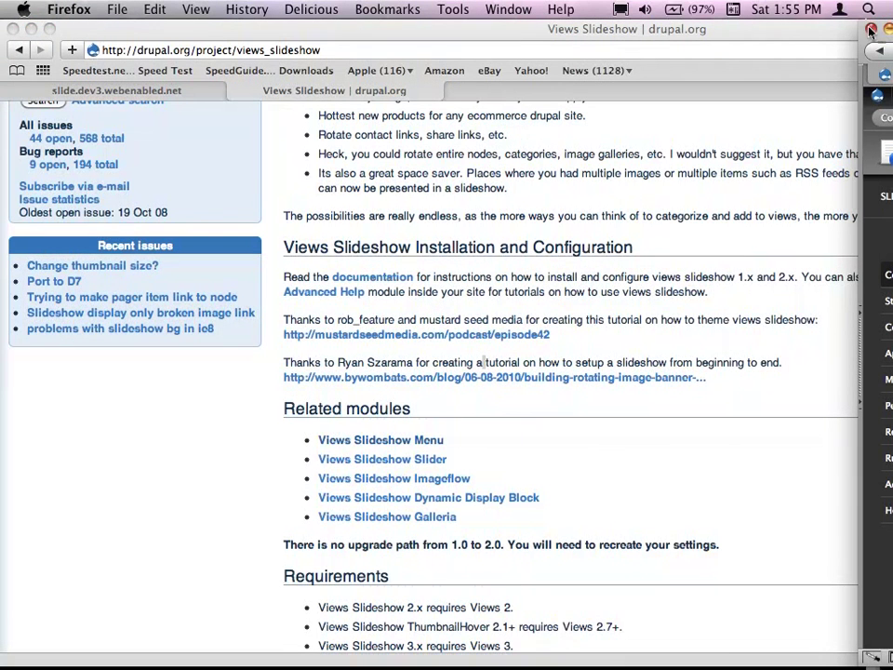
left_click_drag(879, 44, 11, 7)
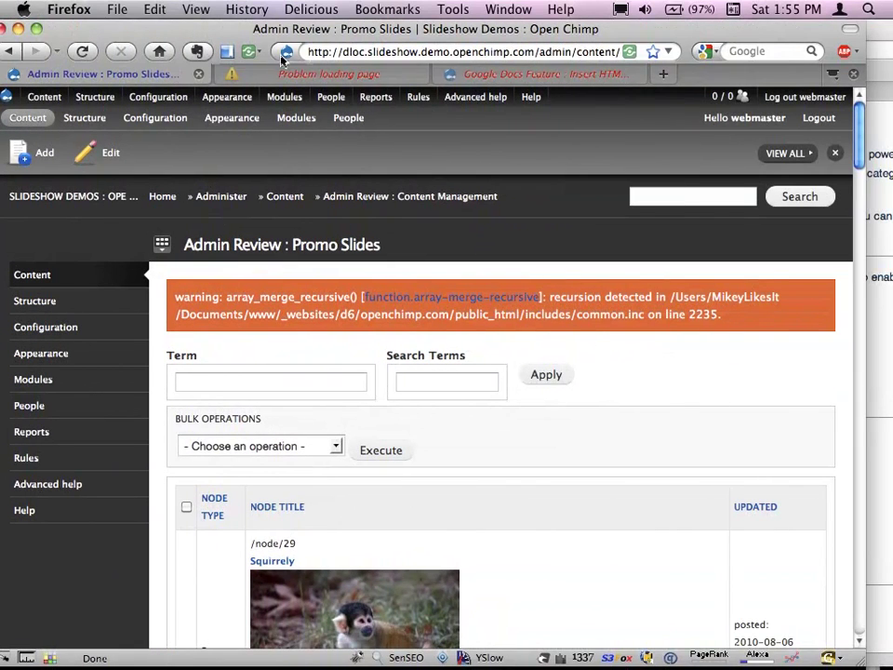
- Change the host in the Promo Slides page address to slideshowdemo.openchimp.com and load it
left_click(365, 52)
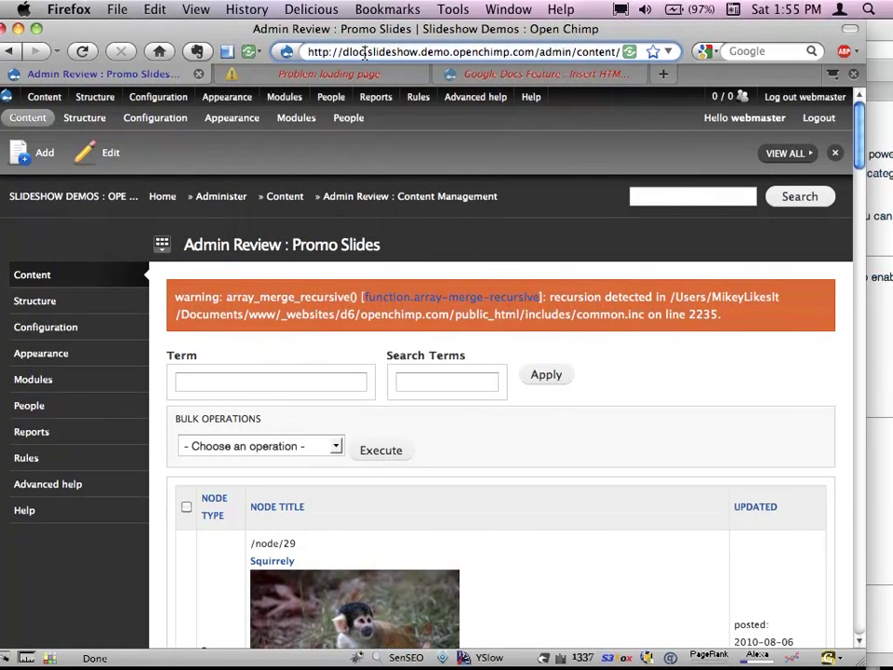
left_click(365, 53)
key("BackSpace")
key("BackSpace")
key("BackSpace")
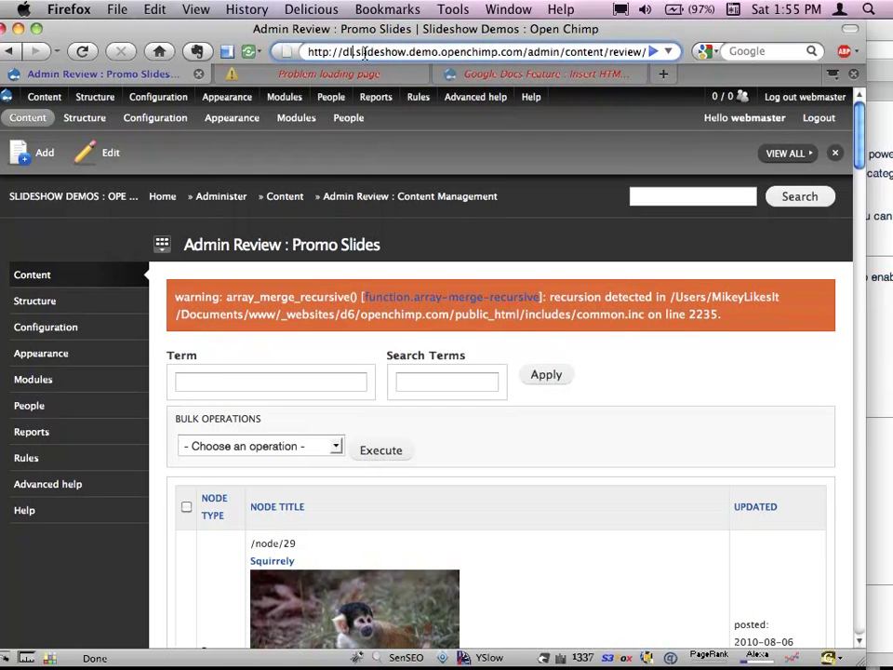
key("Right")
key("Right")
key("Right")
key("Right")
key("Right")
key("Right")
key("Right")
key("Right")
key("Right")
key("Right")
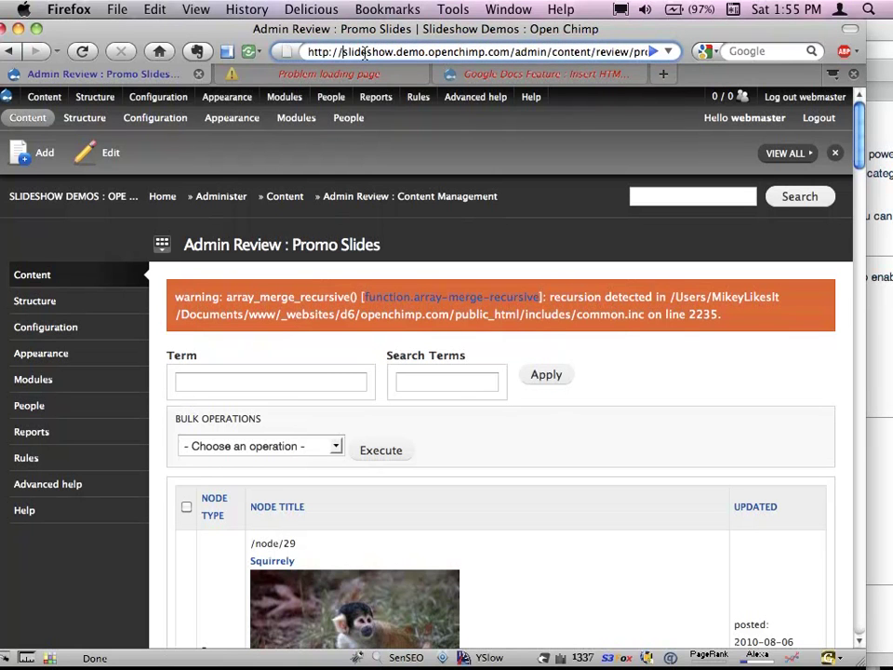
key("BackSpace")
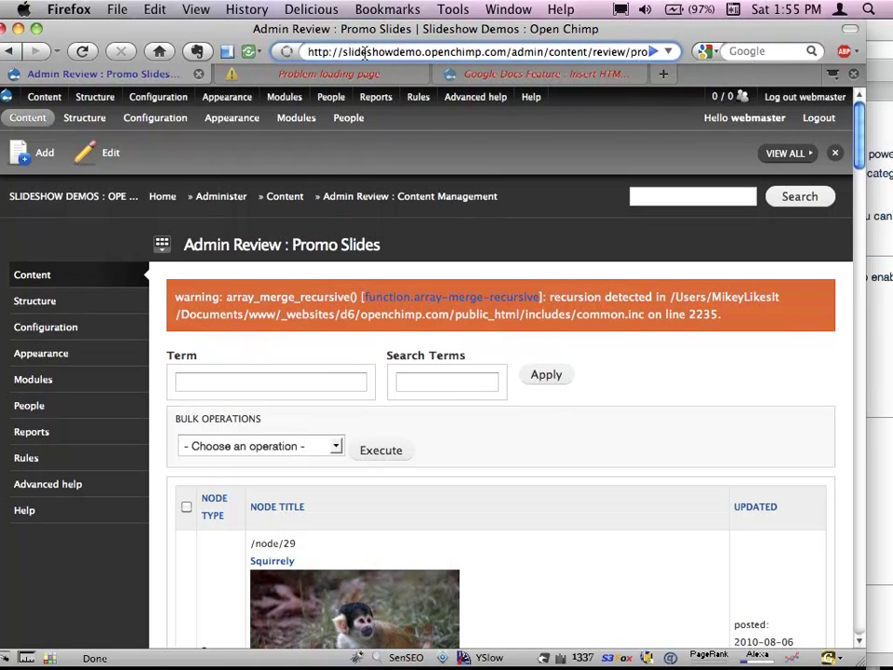
key("Return")
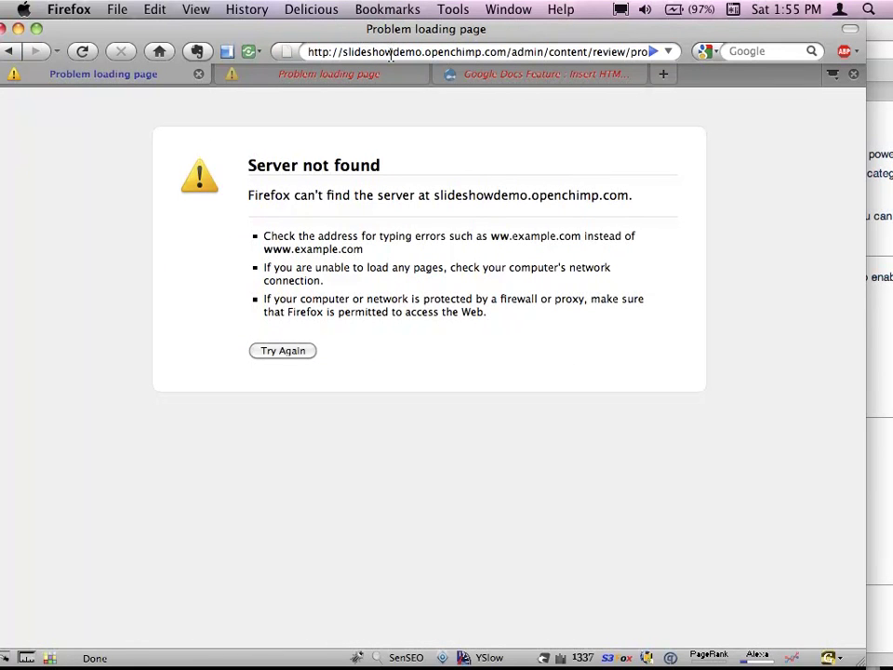
- Correct the host in the address to slideshow-demo.openchimp.com and load the page again
left_click(392, 53)
left_click(391, 53)
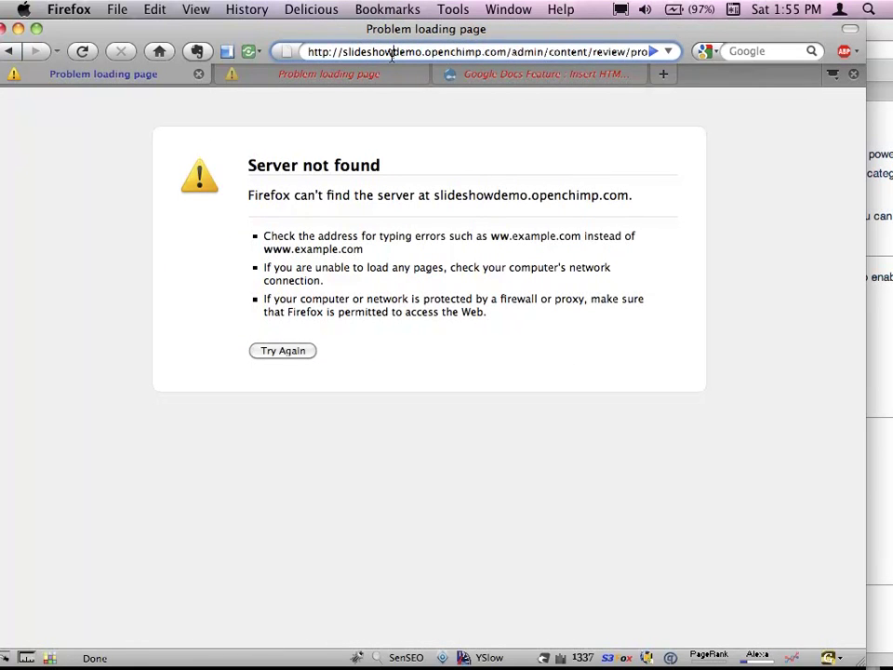
type("-")
key("Return")
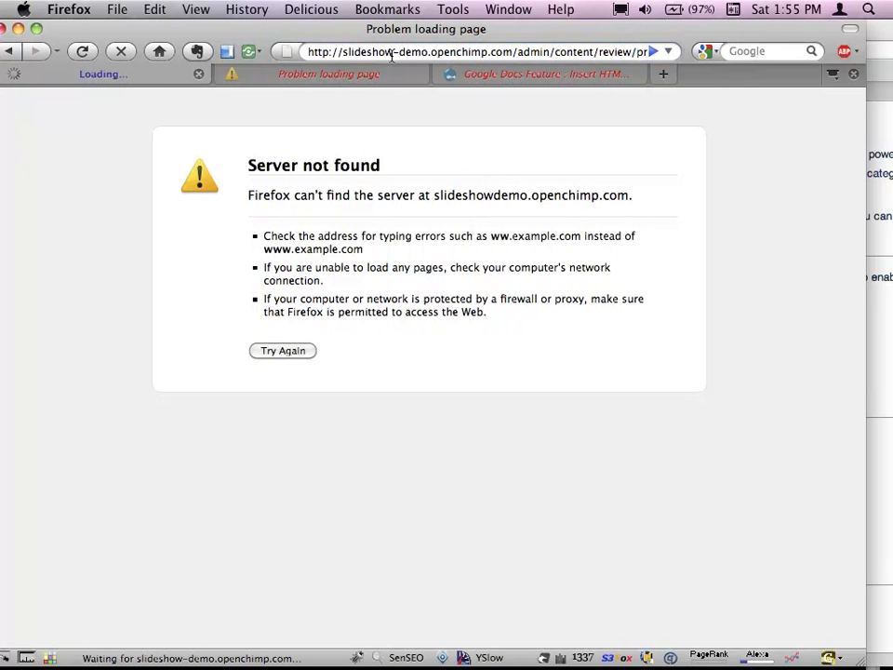
- Close the phpMyAdmin tab and the Google Docs Feature blog tab, keeping only the slideshow demo tab
left_click(351, 80)
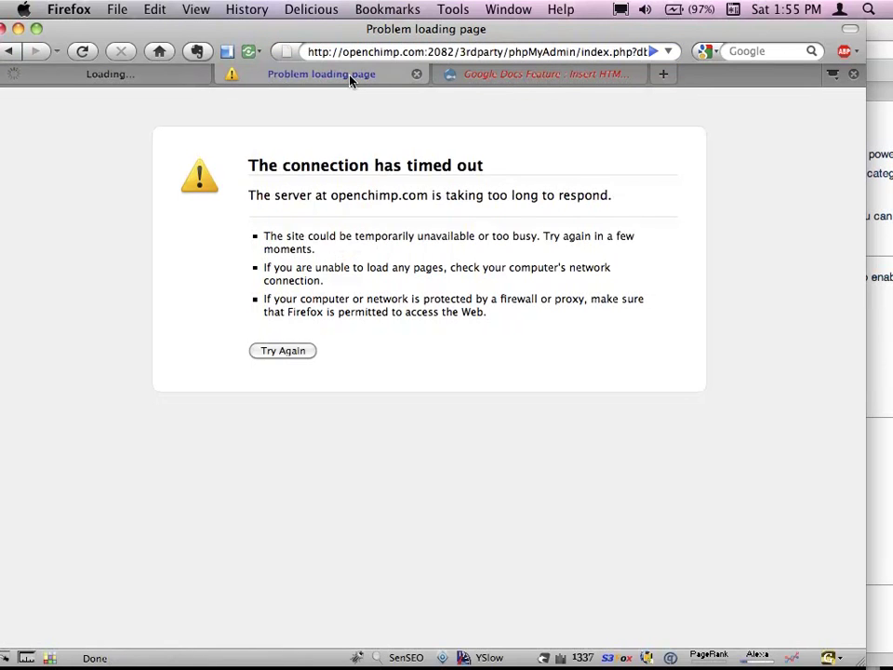
key("super+w")
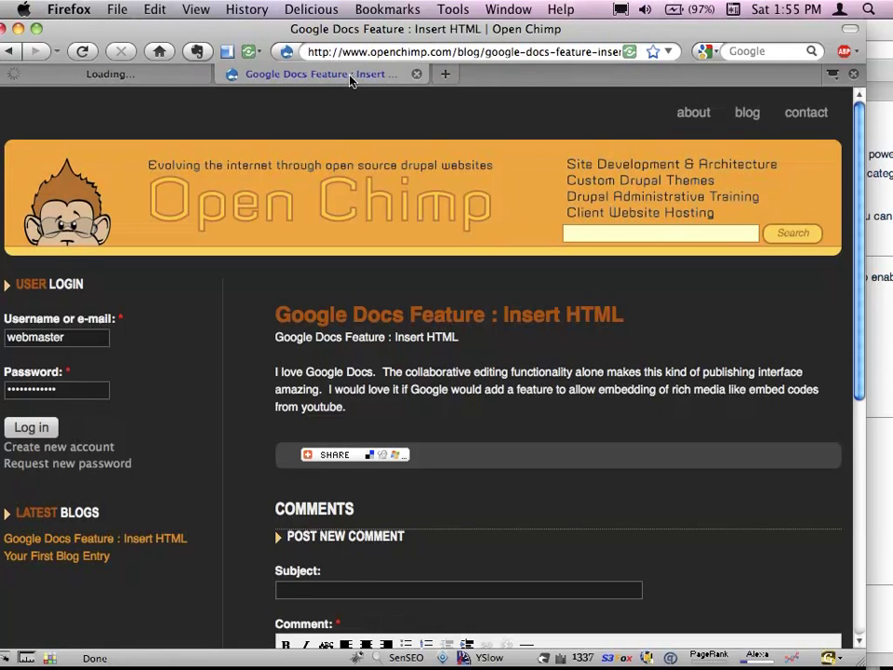
key("super+w")
- Open the DrupalCamp LA session "How to Create Beautiful Promoted Content Slideshows" from the browsing history in a new tab and enlarge the window
left_click(381, 52)
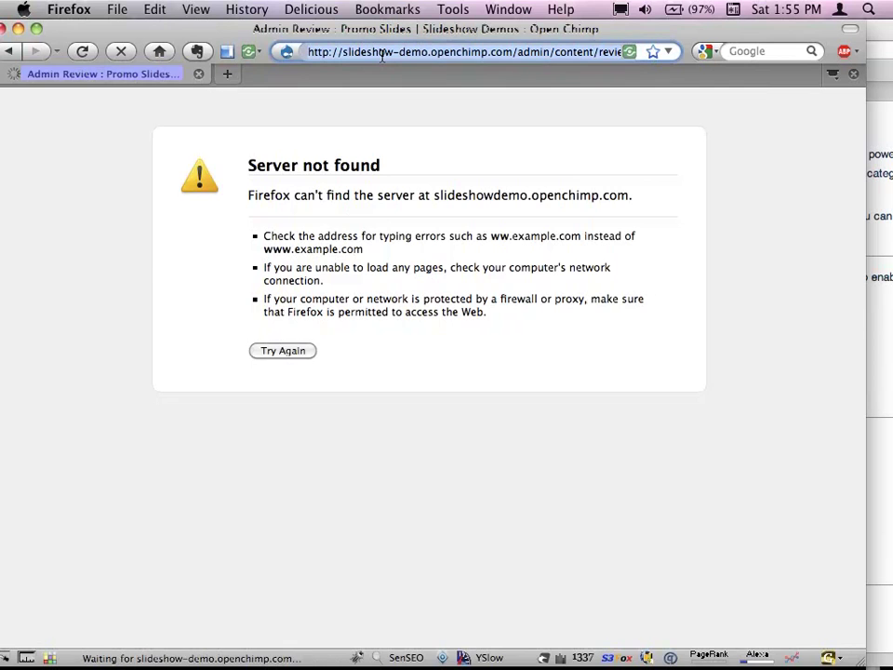
type("creat")
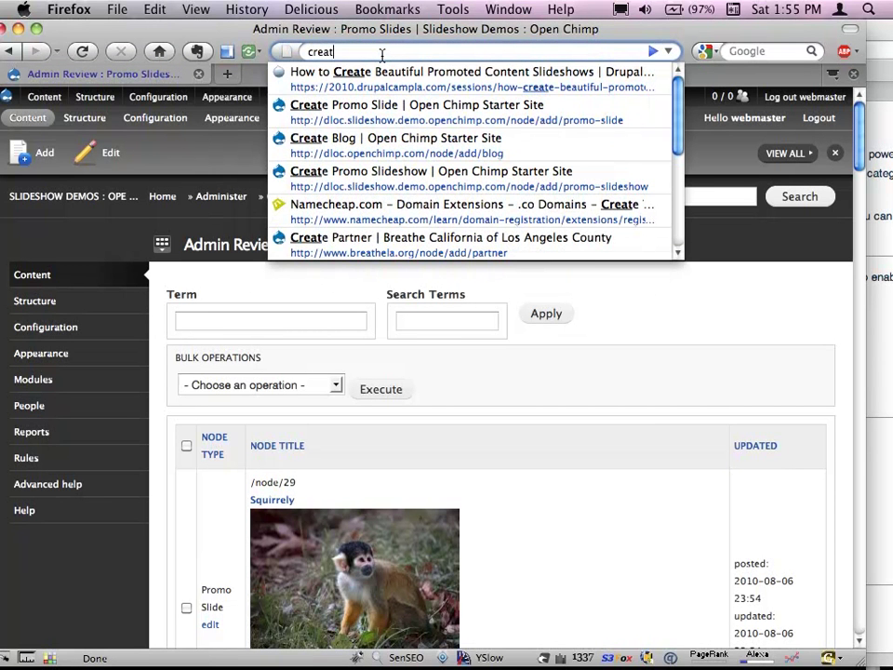
key("Down")
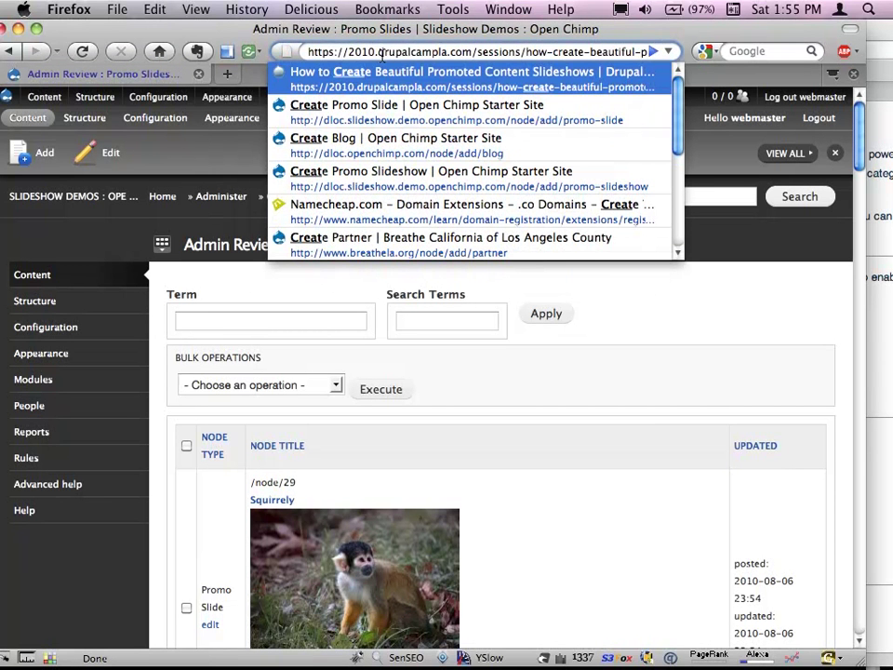
key("alt+Return")
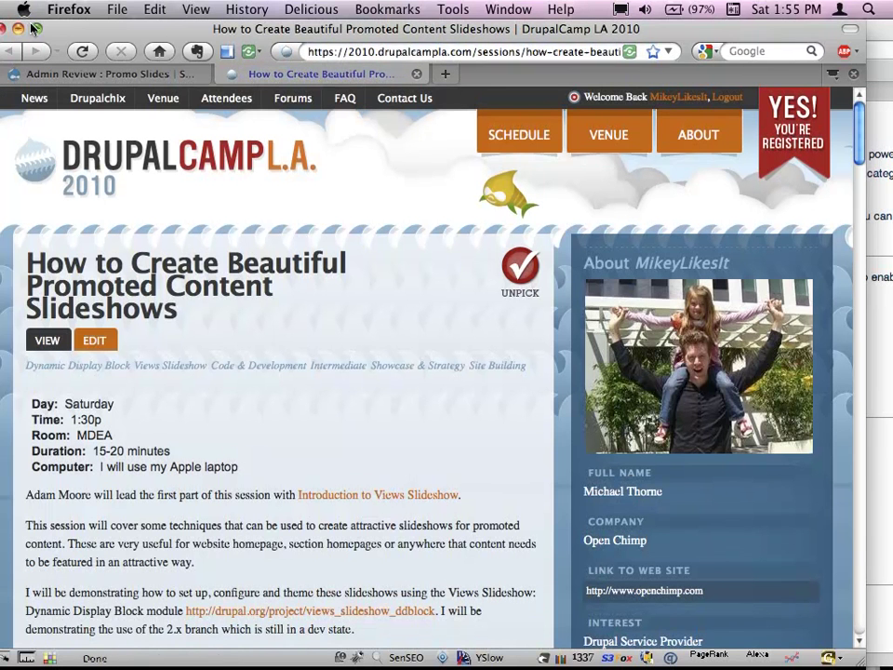
left_click(37, 28)
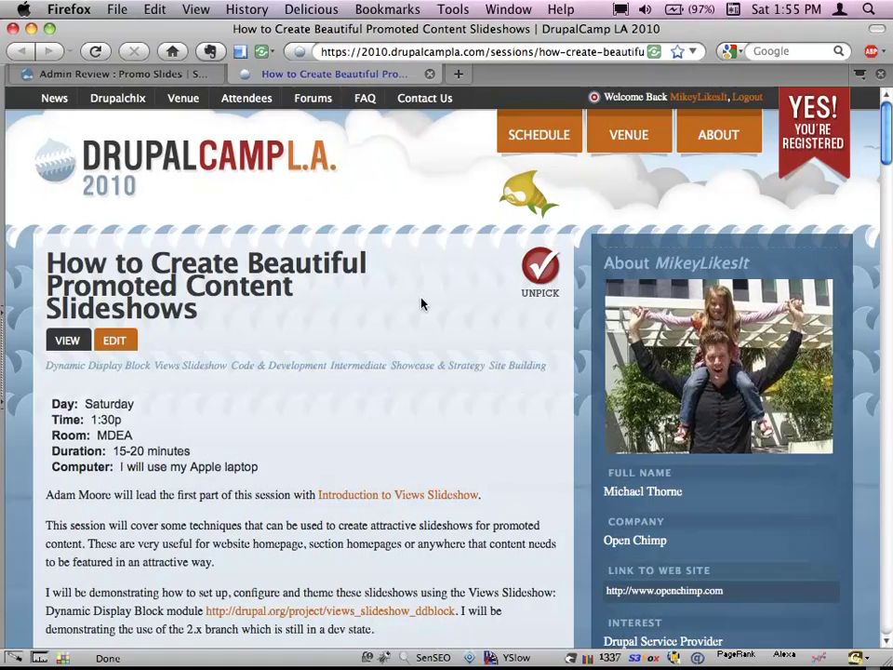
- Open all six example sites using Views Slideshow DD Block from the session notes, each in its own background tab
scroll(420, 304, "down", 12)
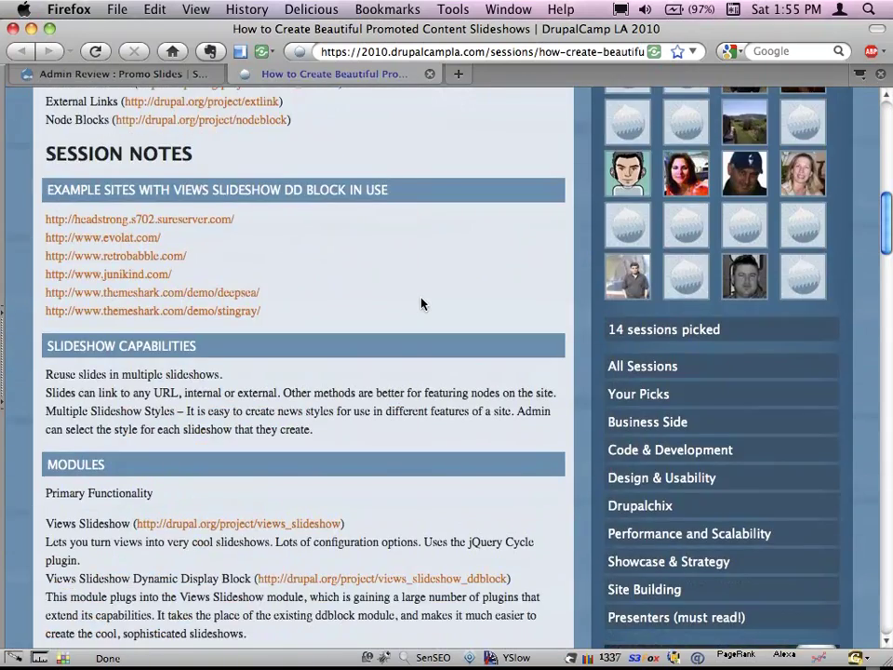
scroll(315, 260, "down", 20)
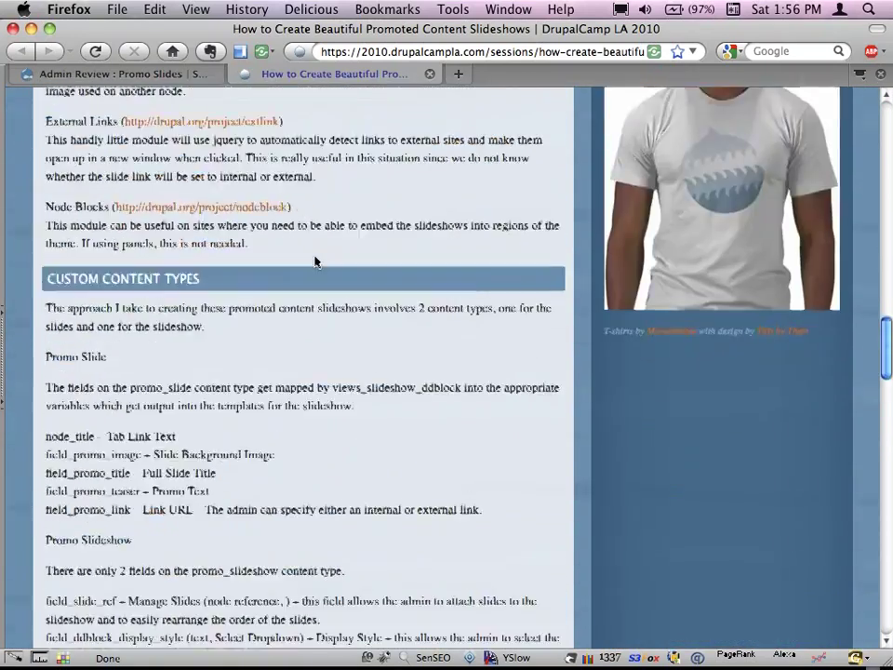
scroll(315, 262, "down", 10)
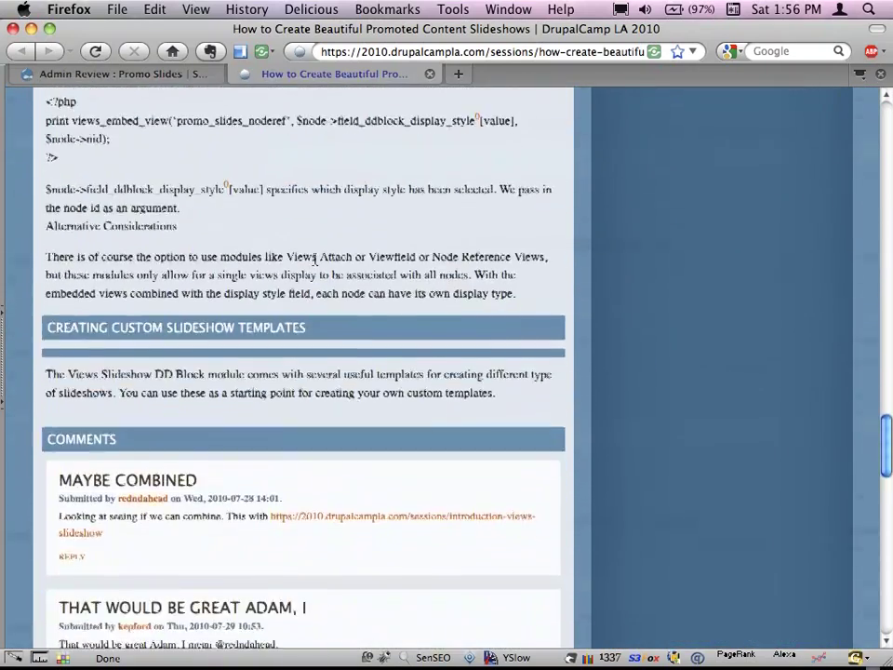
scroll(315, 261, "up", 6)
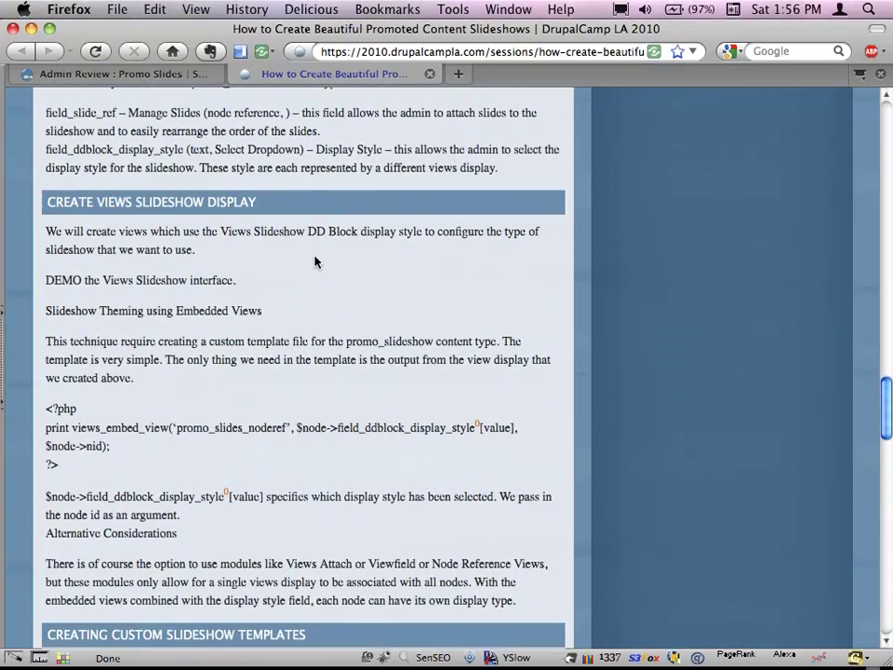
scroll(315, 262, "up", 15)
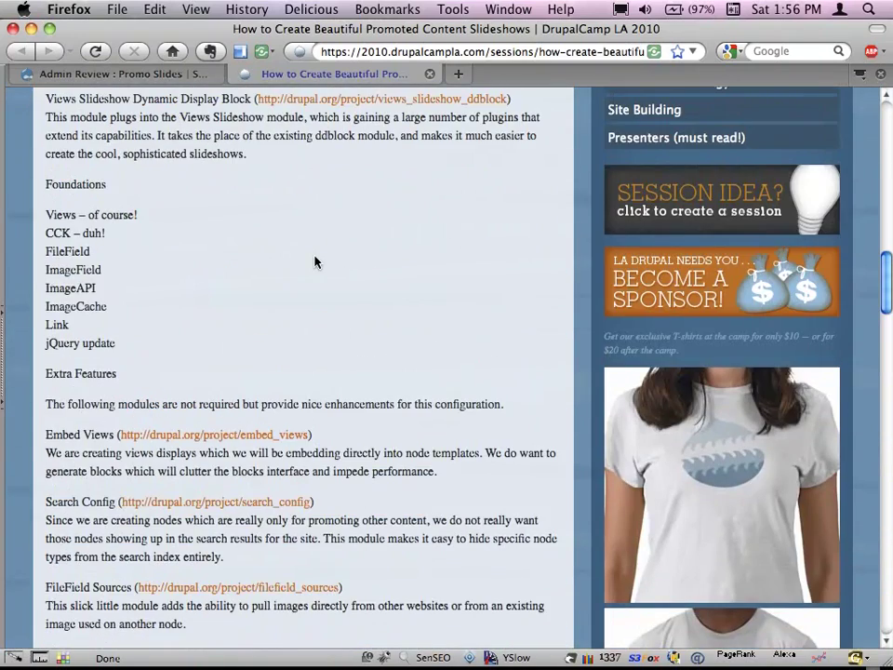
scroll(314, 261, "up", 9)
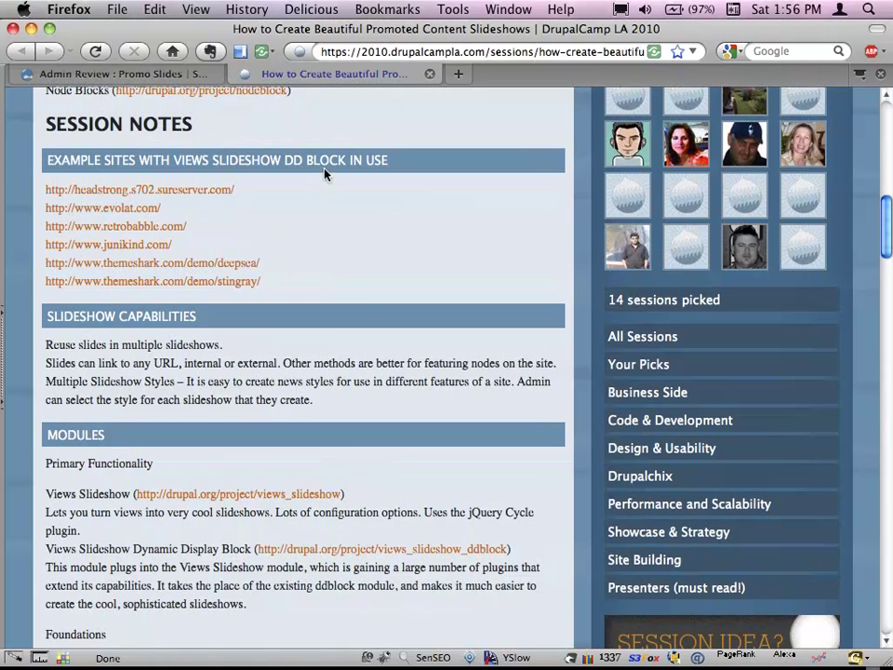
left_click(215, 195, "super")
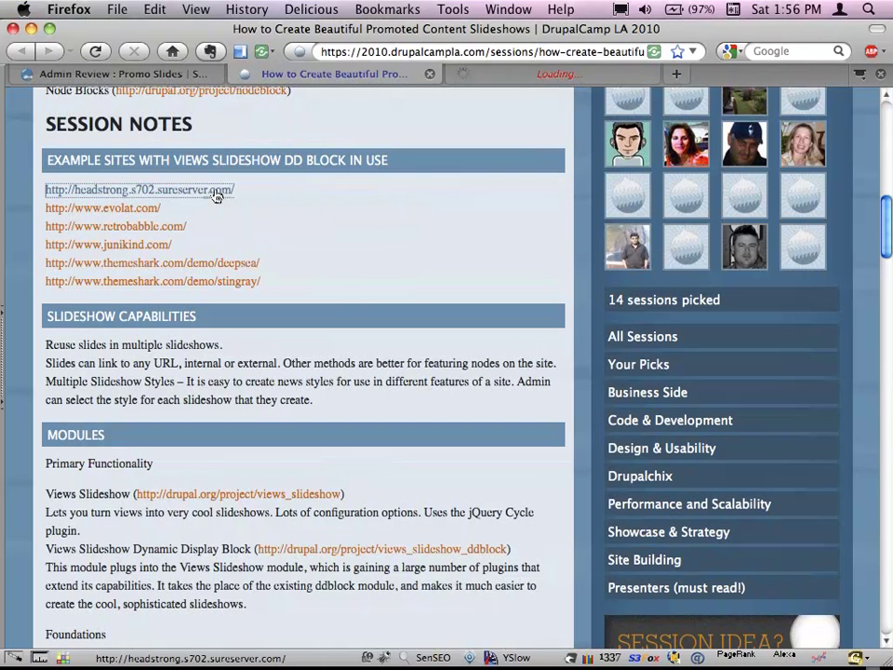
left_click(149, 207, "super")
left_click(140, 226, "super")
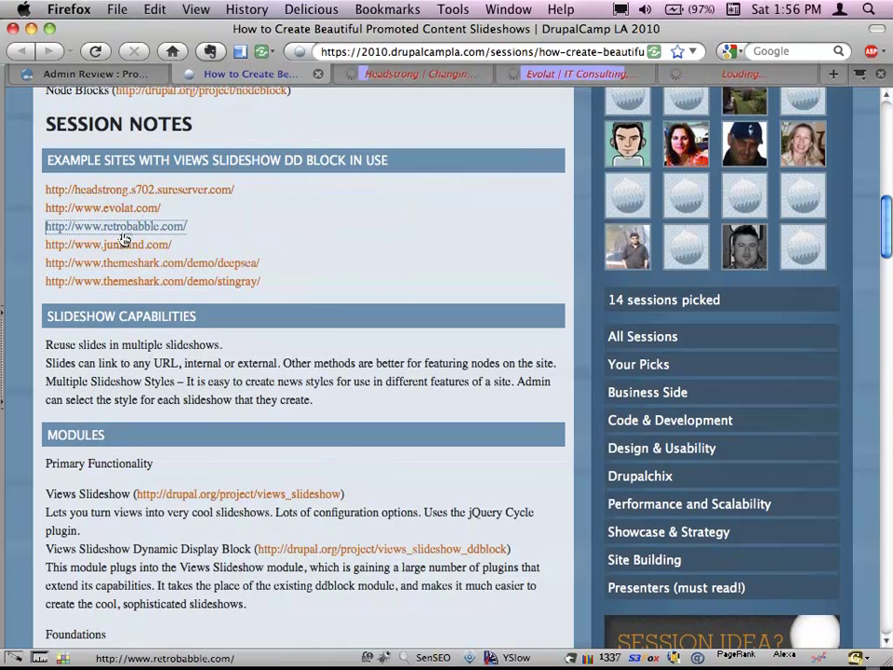
left_click(112, 245, "super")
left_click(99, 265, "super")
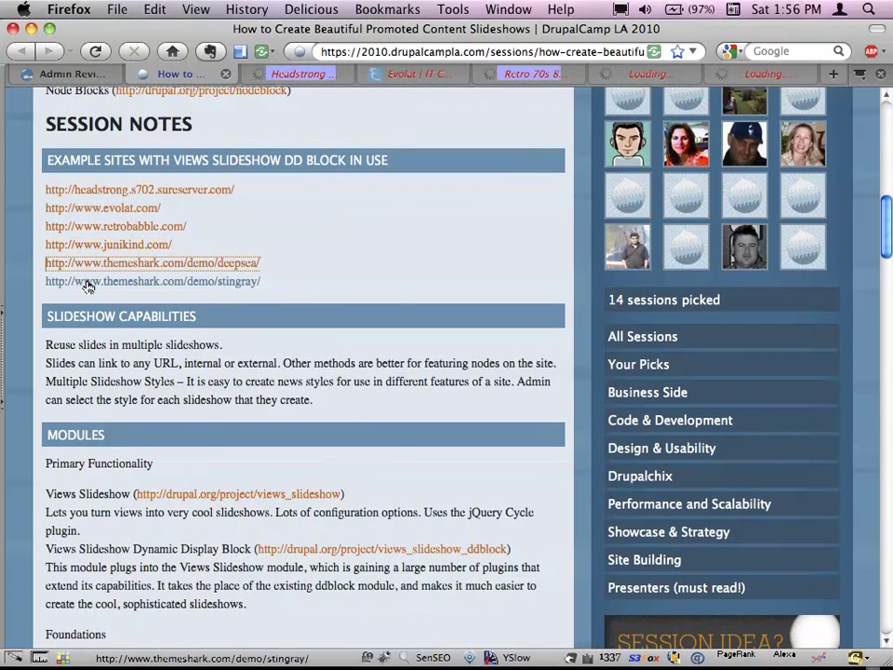
left_click(85, 282, "super")
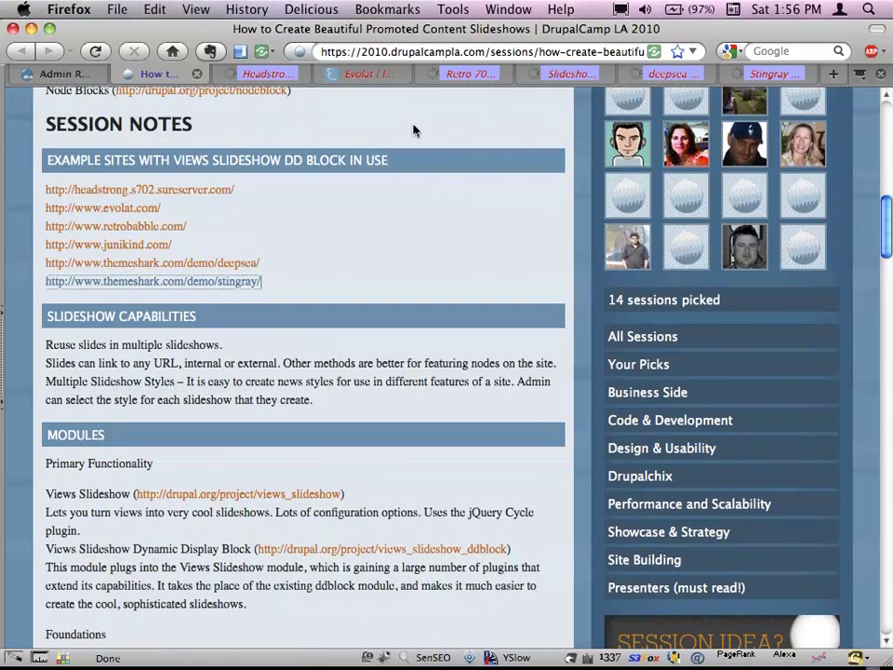
- View the Headstrong site and switch its slideshow between the Jigsaw, petition and "The journey so far" topics
left_click(268, 78)
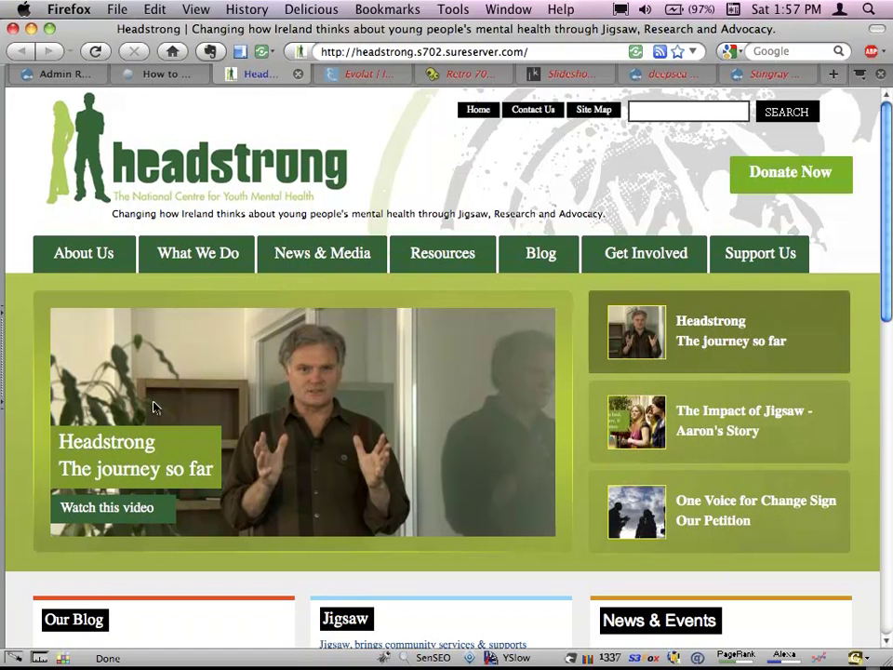
left_click(708, 415)
left_click(704, 518)
left_click(686, 410)
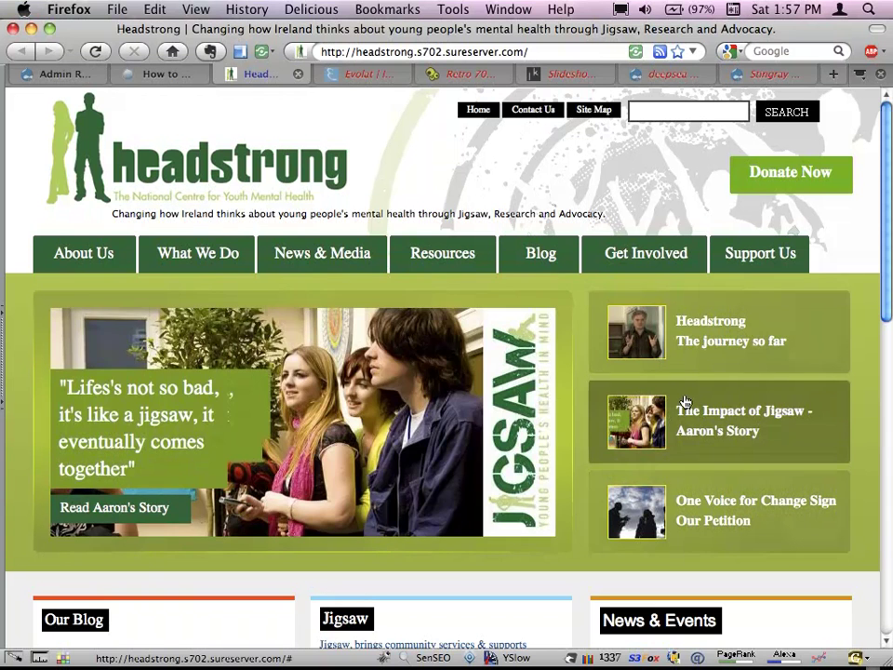
left_click(680, 358)
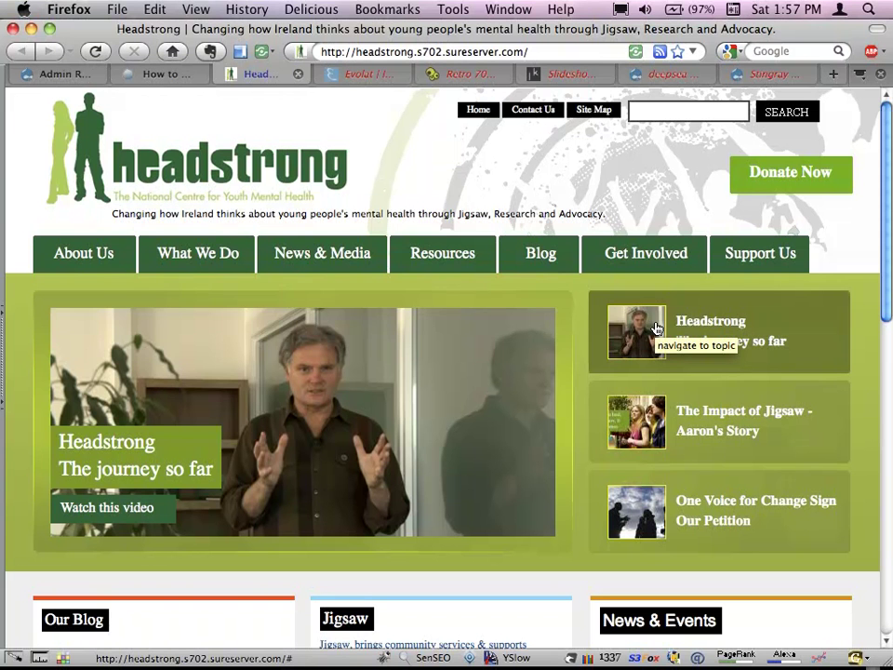
- View the Evolat site and step its banner slideshow back to the Managed IT Services slide
left_click(366, 80)
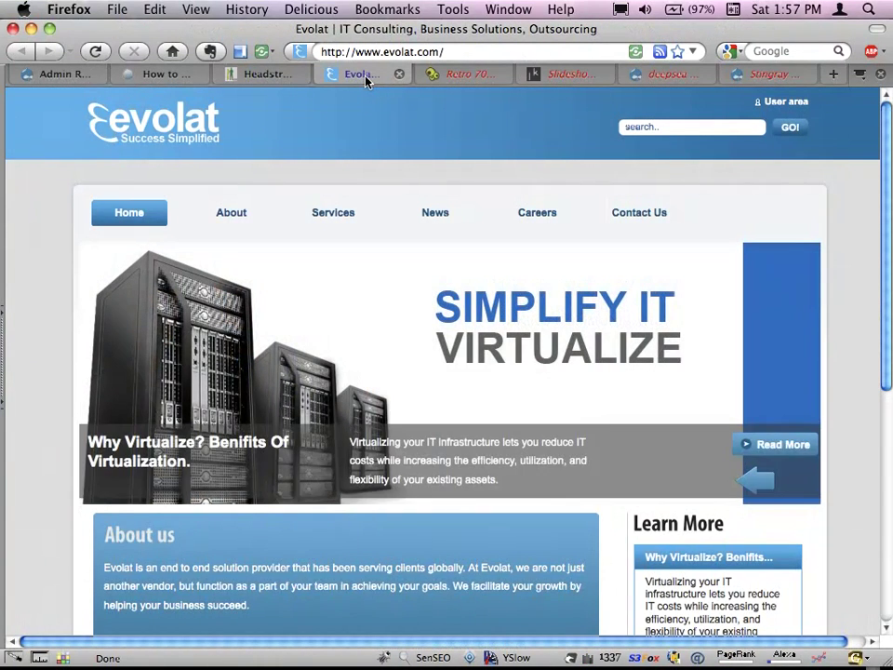
left_click(761, 479)
left_click(762, 480)
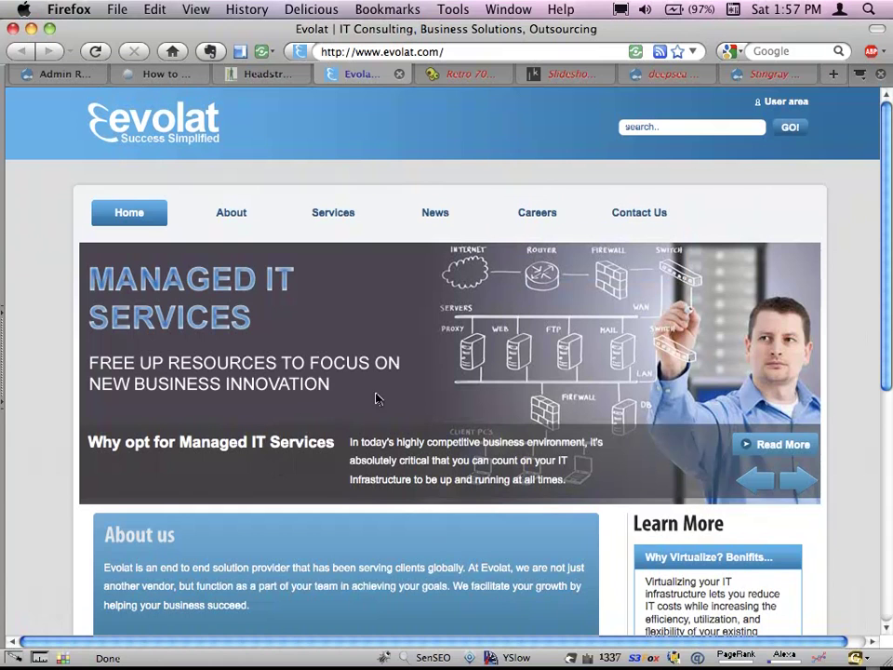
- View the Retrobabble site and switch its slideshow between the Thundercats and Donkey Kong Country Returns slides using the thumbnails
left_click(458, 78)
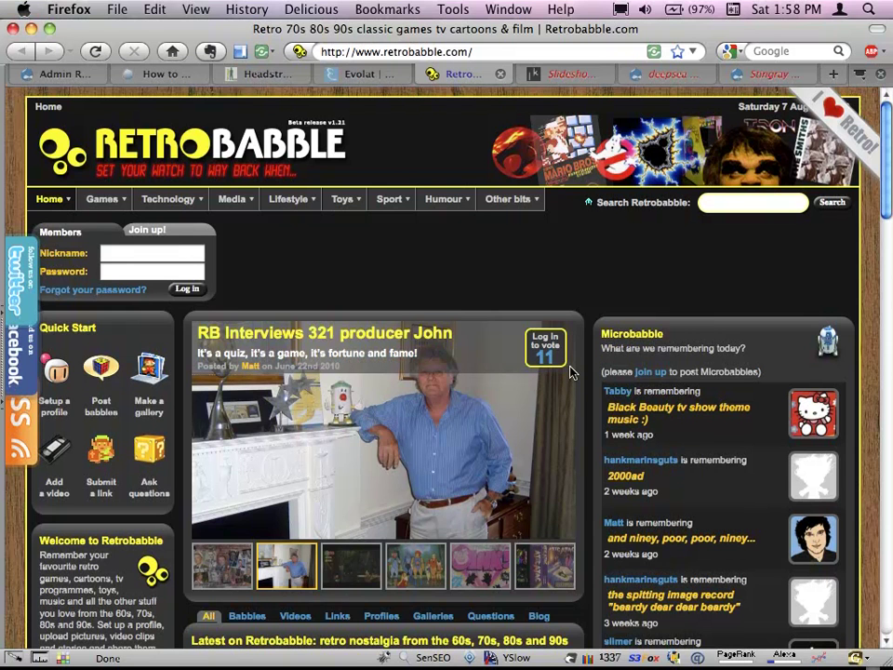
left_click(416, 566)
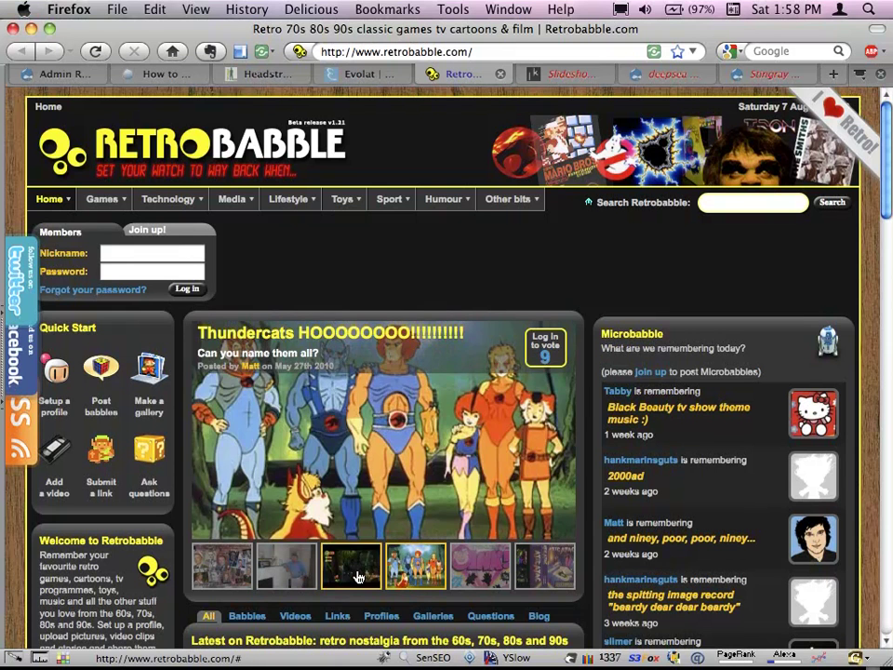
left_click(359, 578)
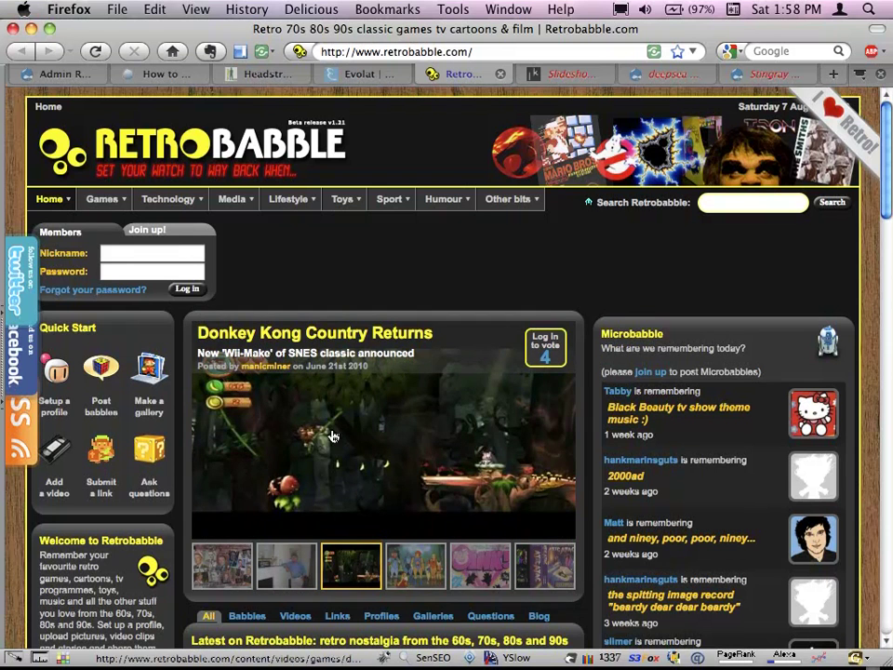
left_click(416, 575)
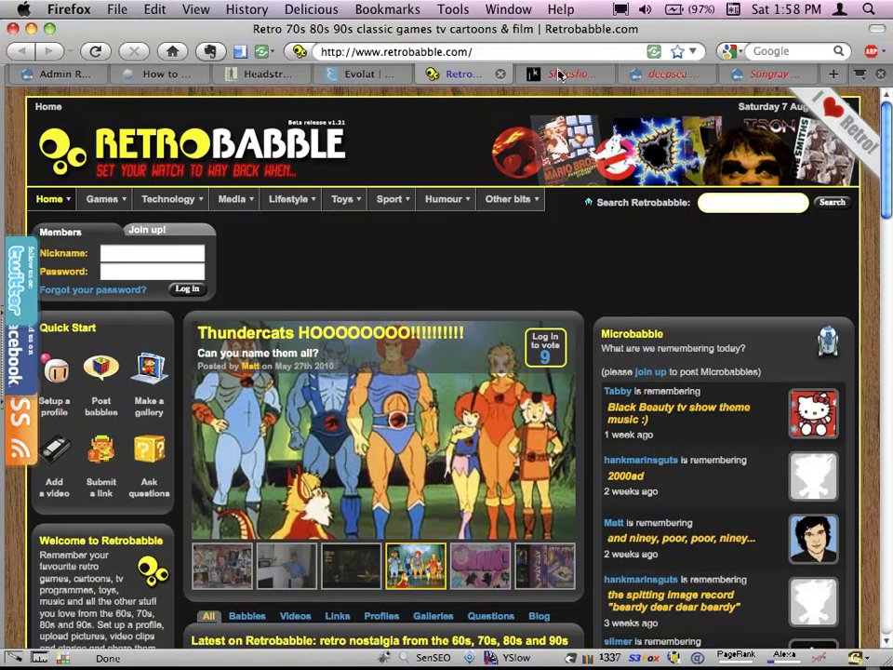
- View the Junikind, deepsea and Stingray slideshows, switching the deepsea one through its numbered slides to slide 4
left_click(559, 75)
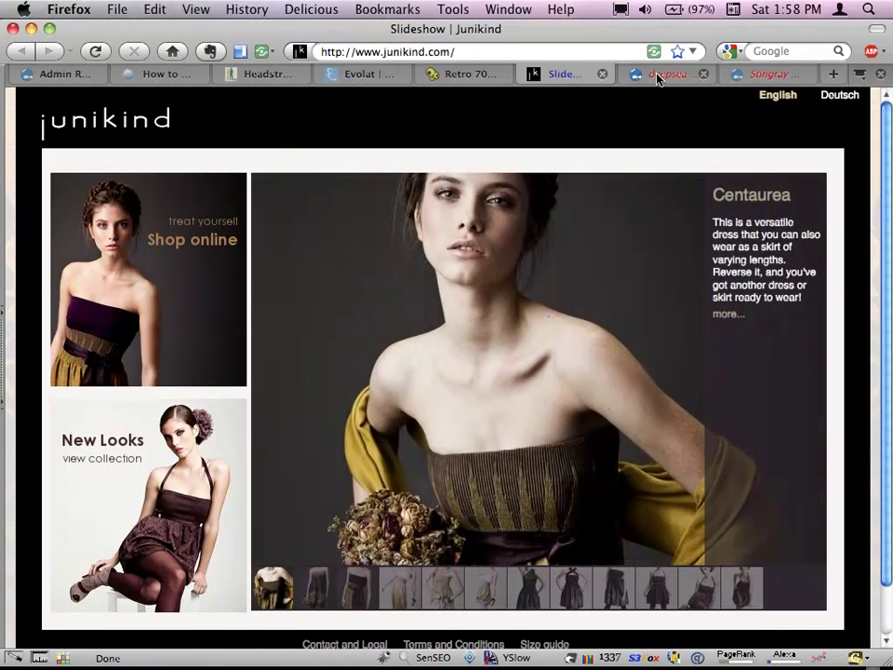
left_click(657, 74)
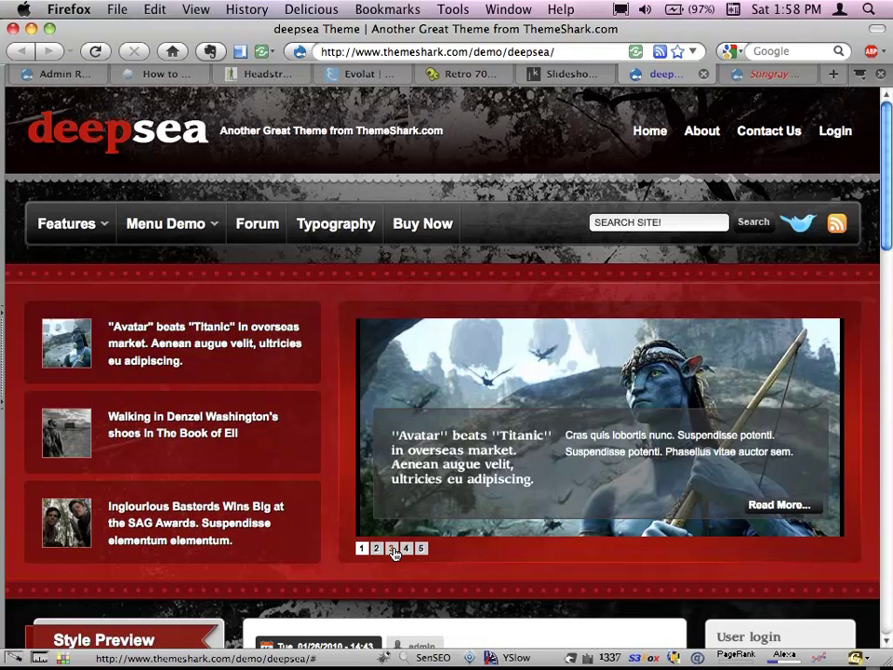
left_click(395, 553)
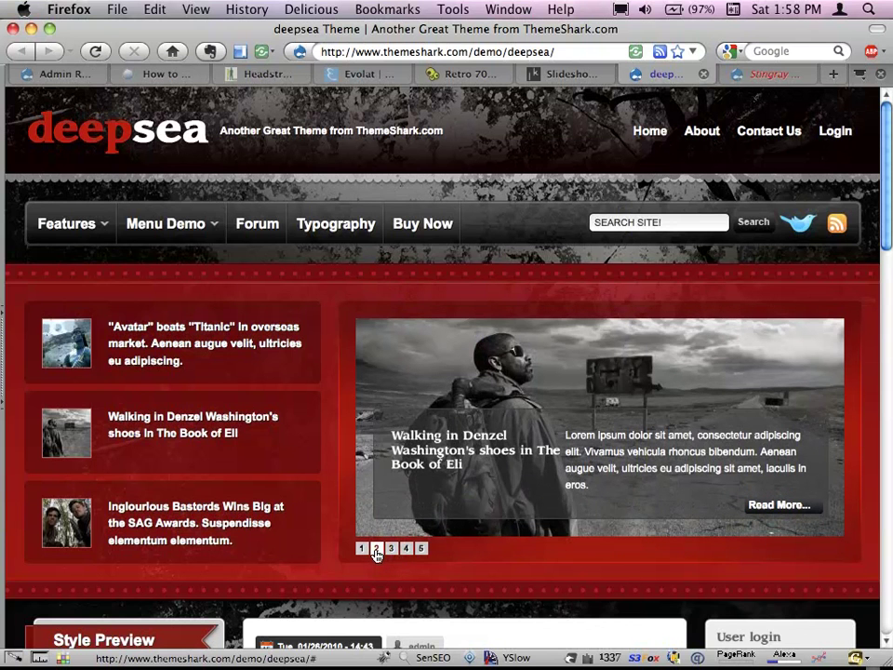
left_click(408, 549)
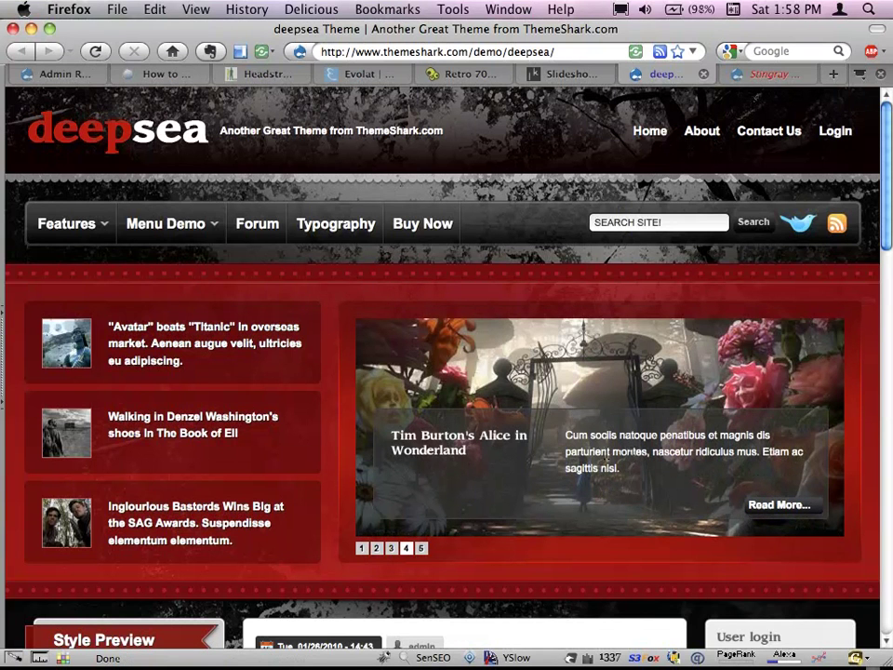
left_click(758, 73)
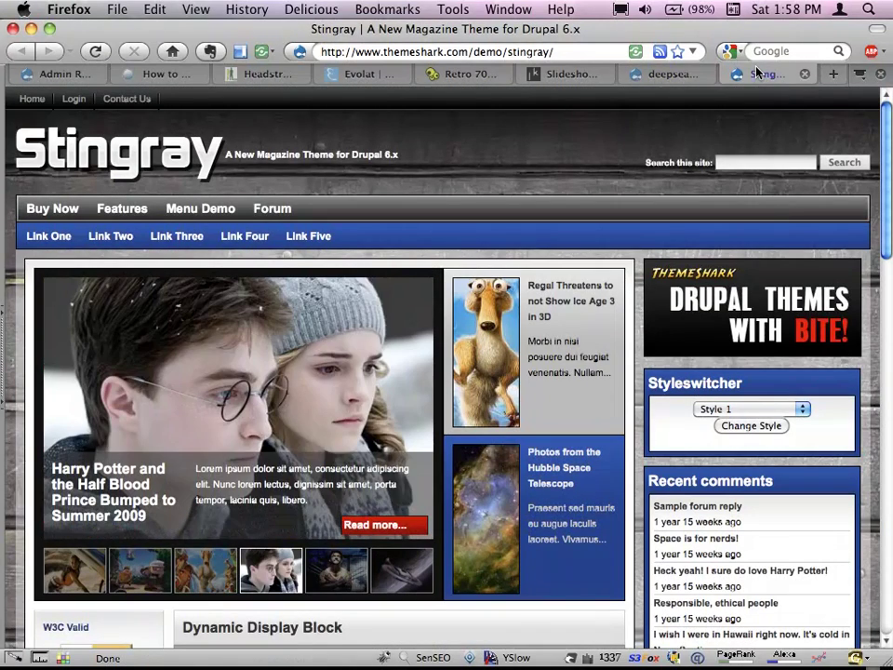
- Close all six example site tabs and return to the DrupalCamp LA session page
key("super+w")
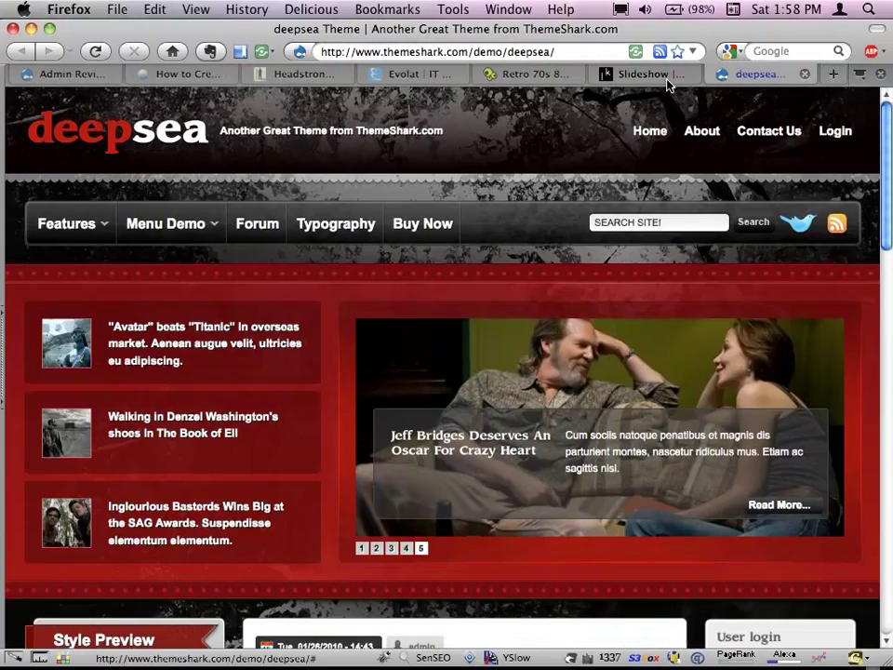
key("super+w")
key("super+w")
key("super+w")
key("super+w")
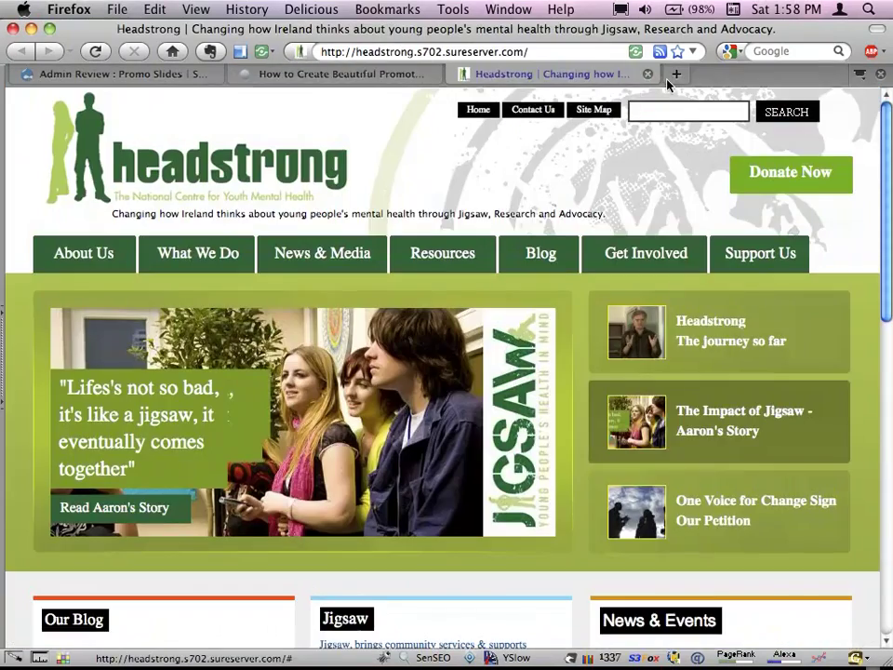
key("super+w")
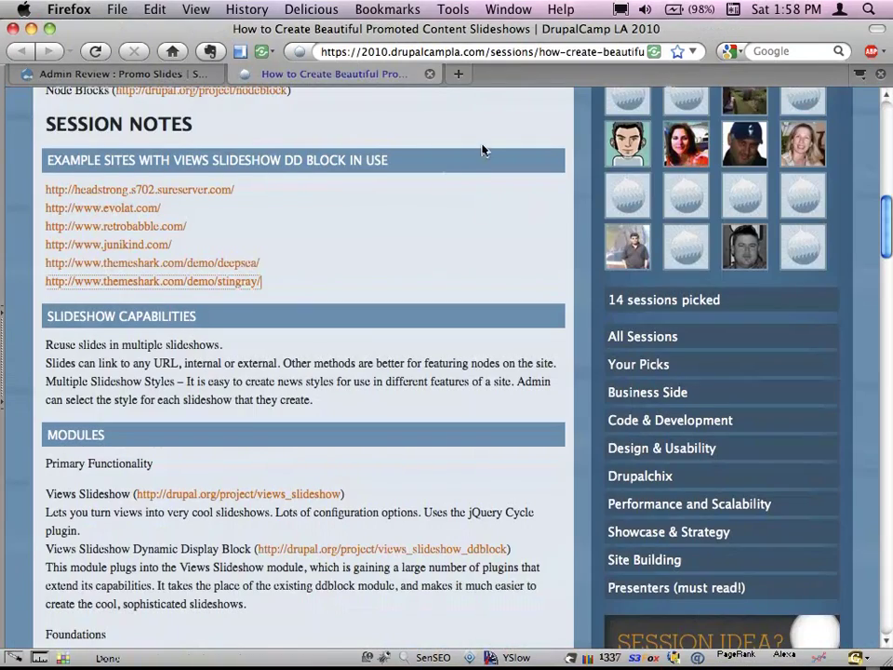
- Review the Slideshow Capabilities notes, highlighting the text about slides linking to any internal or external URL
scroll(351, 213, "down", 3)
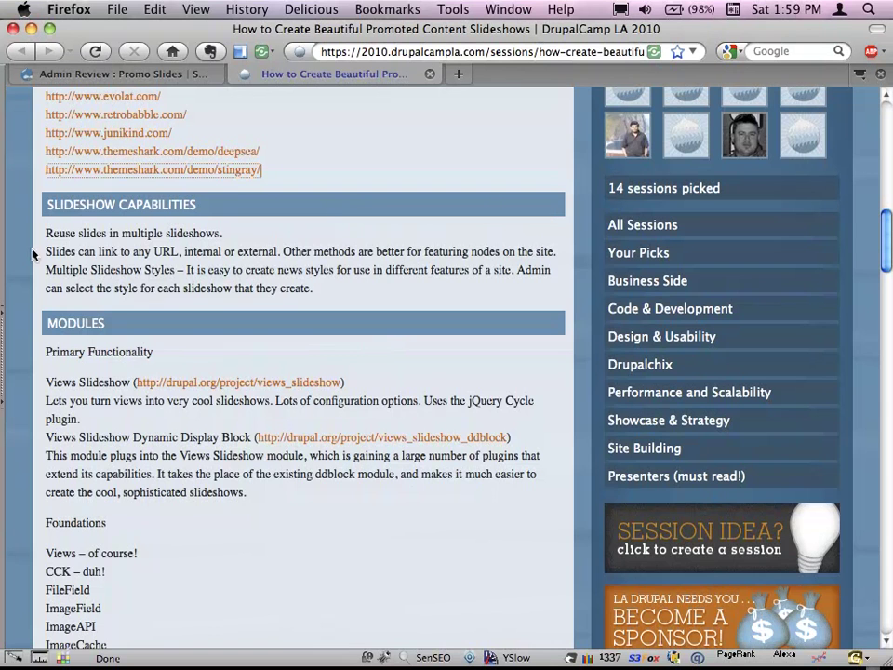
left_click(61, 252)
left_click_drag(60, 251, 291, 252)
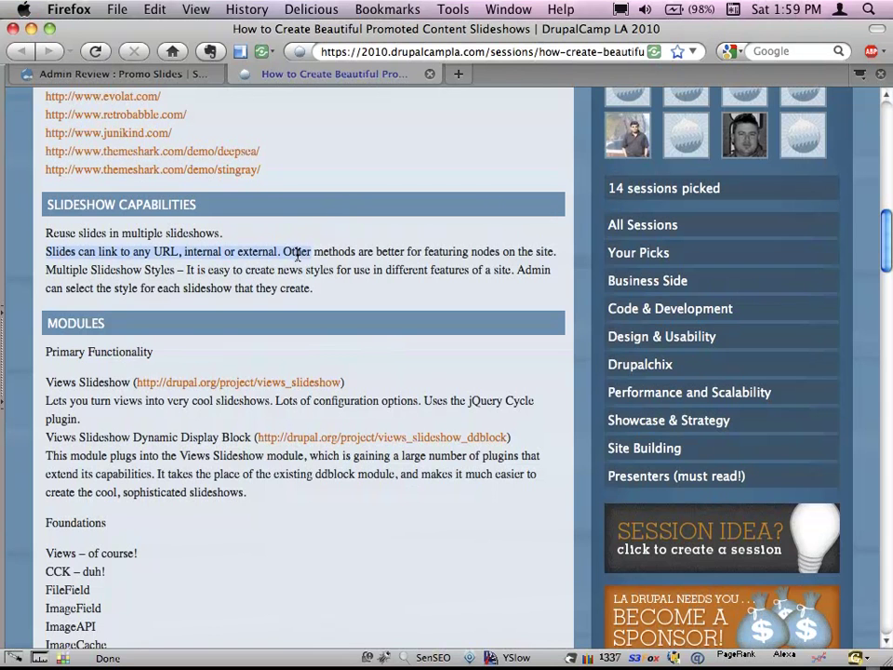
left_click(284, 252)
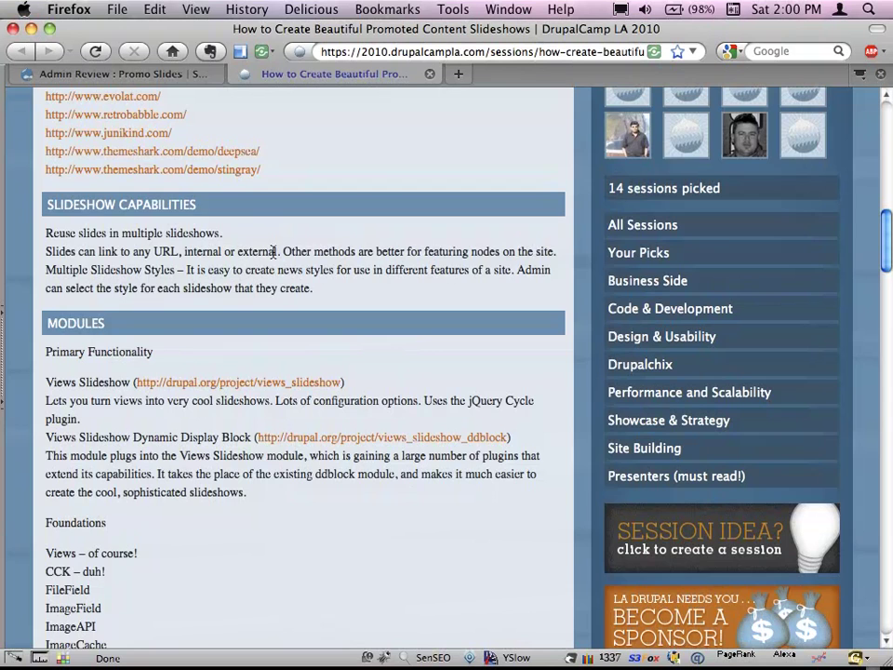
- Review the Modules notes, covering primary functionality, the list of foundation modules and the optional extra features
scroll(275, 252, "down", 2)
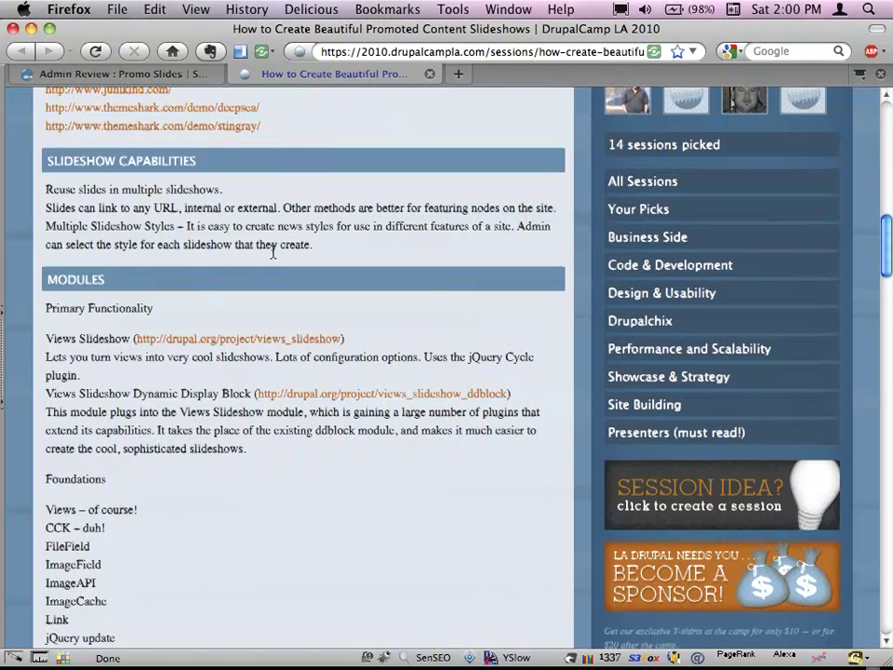
scroll(273, 253, "down", 4)
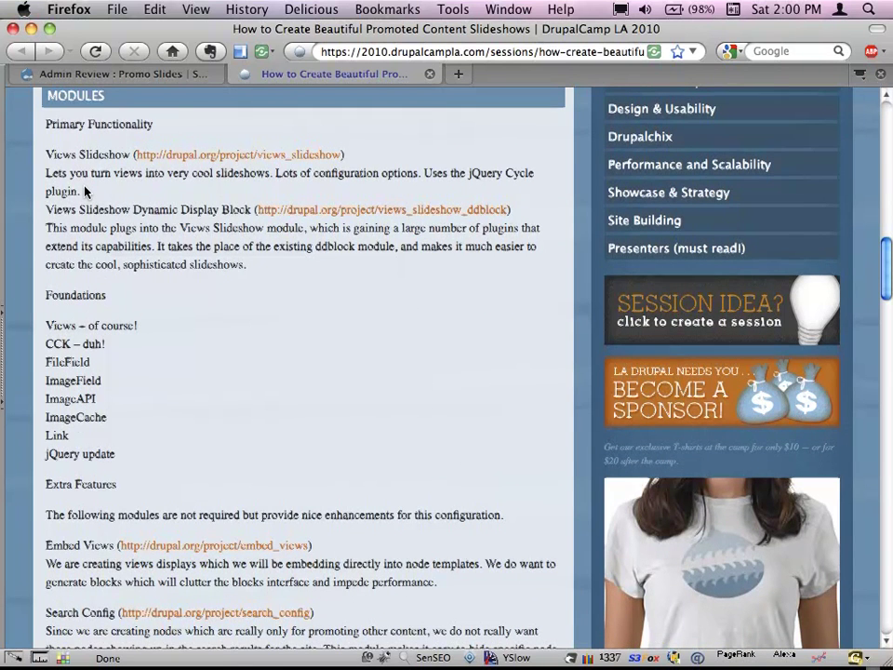
scroll(84, 191, "down", 4)
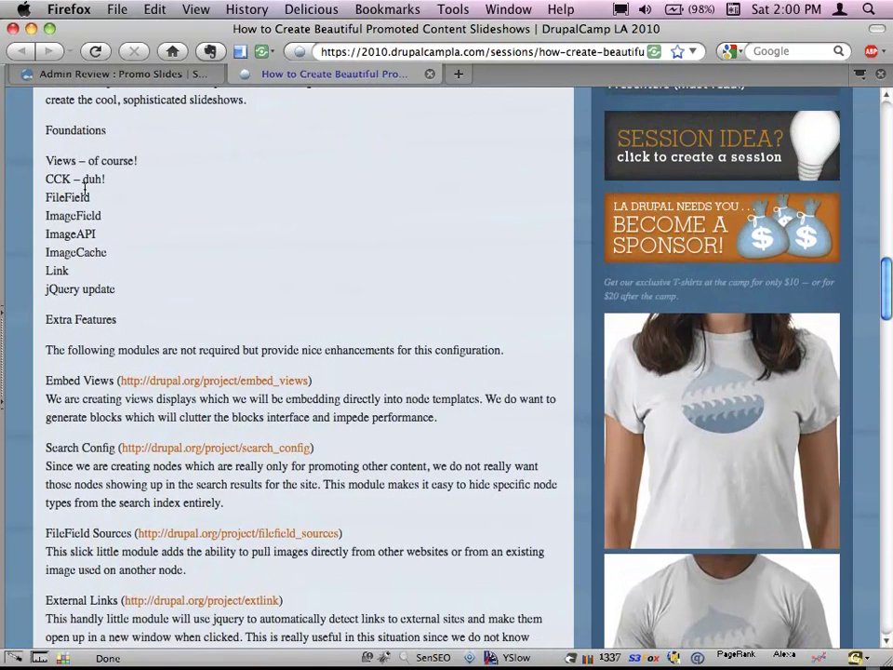
left_click_drag(45, 161, 148, 278)
left_click(148, 278)
scroll(148, 277, "down", 3)
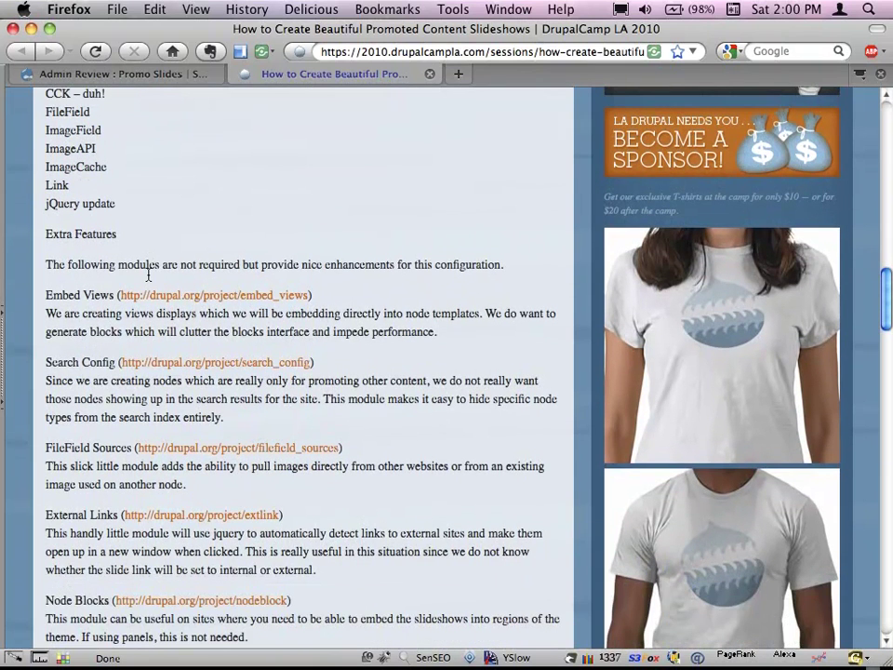
scroll(148, 275, "down", 4)
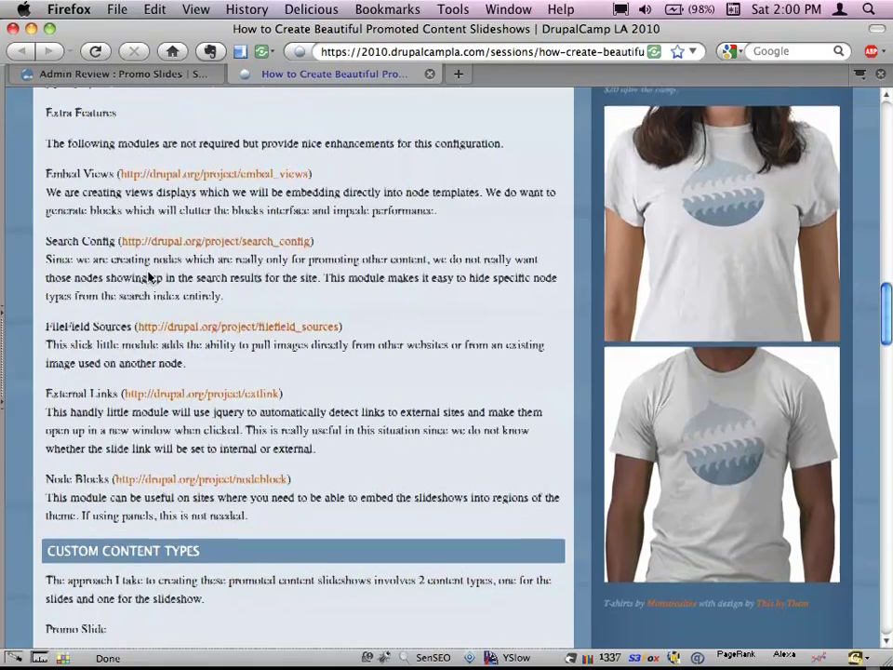
- Review the Custom Content Types notes, covering the fields of the Promo Slide and Promo Slideshow content types
scroll(148, 276, "down", 3)
scroll(148, 276, "down", 5)
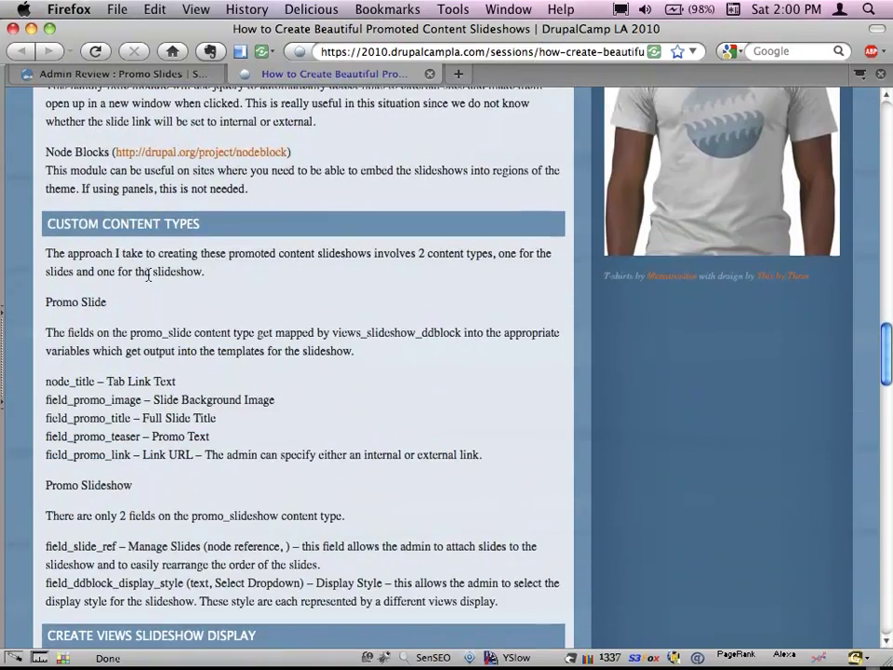
scroll(147, 277, "down", 2)
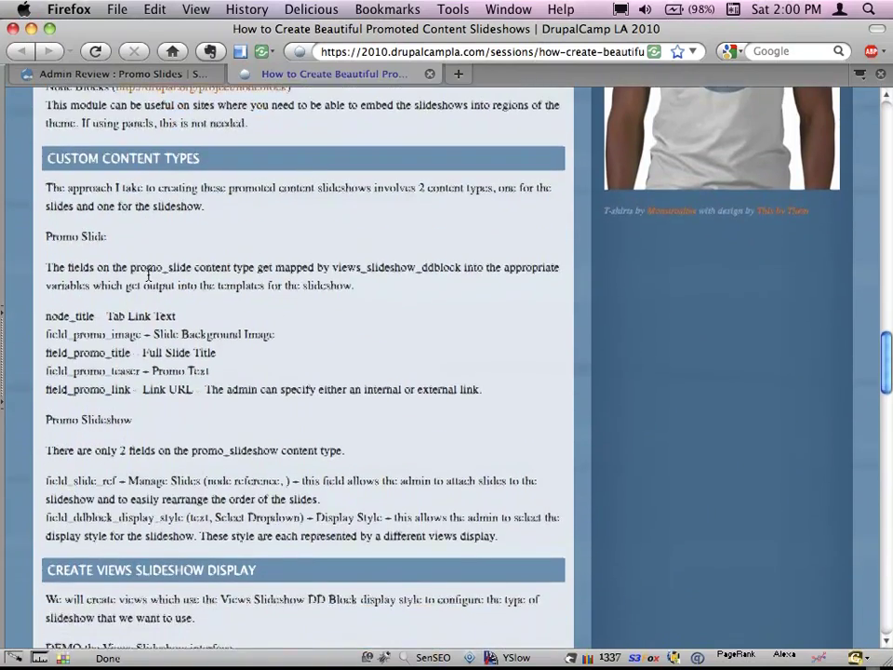
scroll(147, 275, "down", 1)
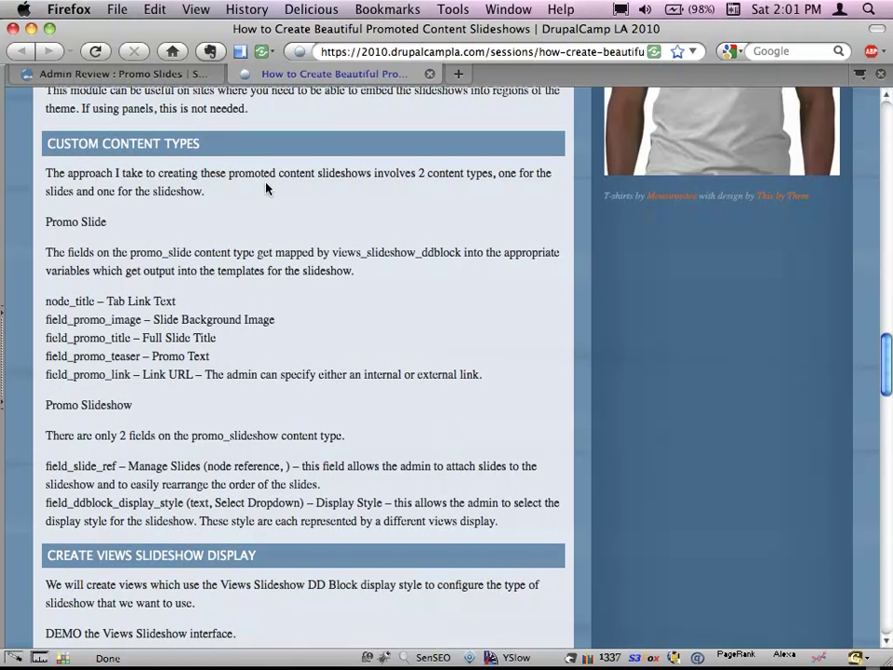
- Switch to the slideshow demo site's Admin Review page for promo slides and look over the listed slides
left_click(154, 81)
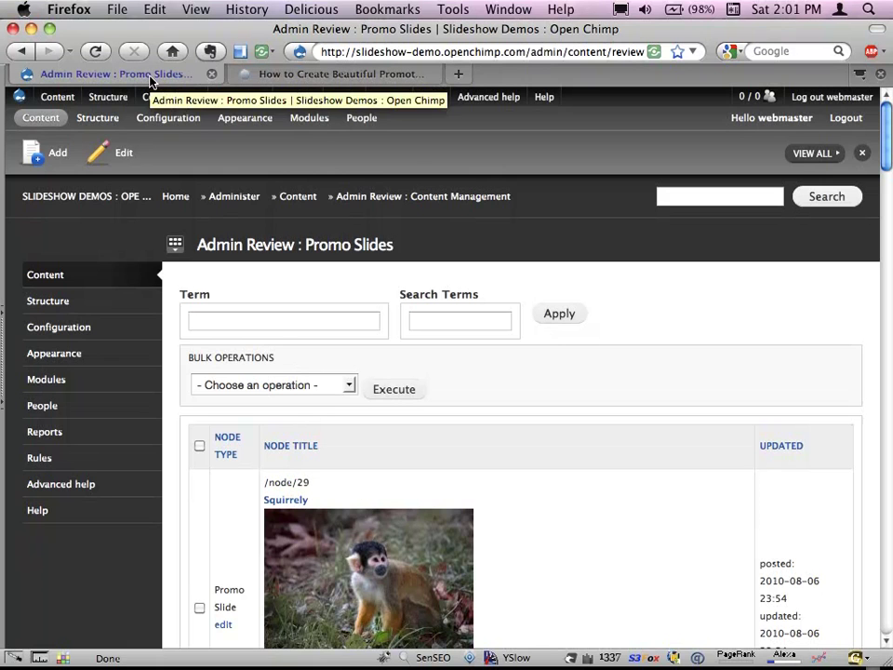
scroll(614, 260, "down", 5)
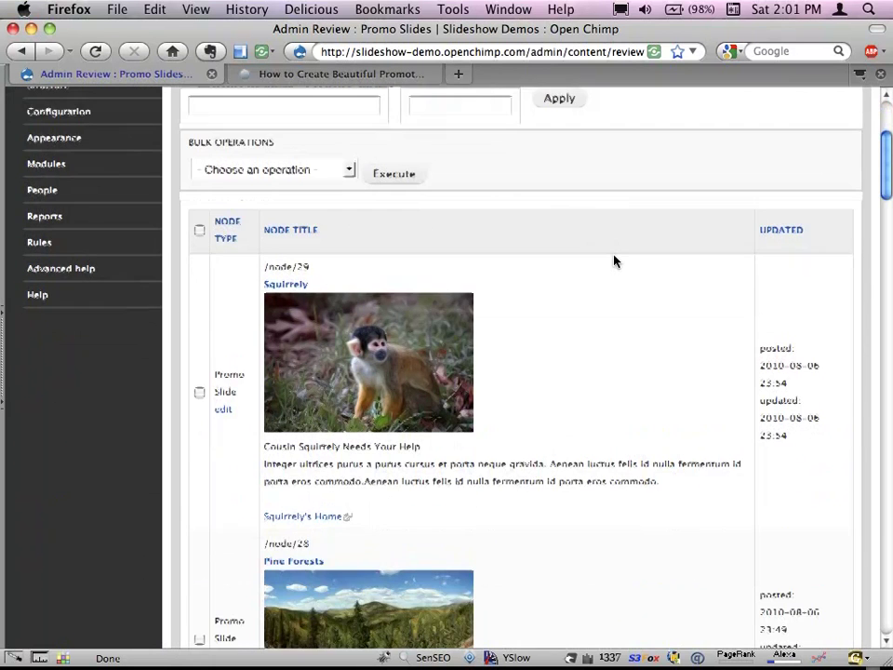
scroll(614, 260, "down", 1)
scroll(614, 261, "up", 5)
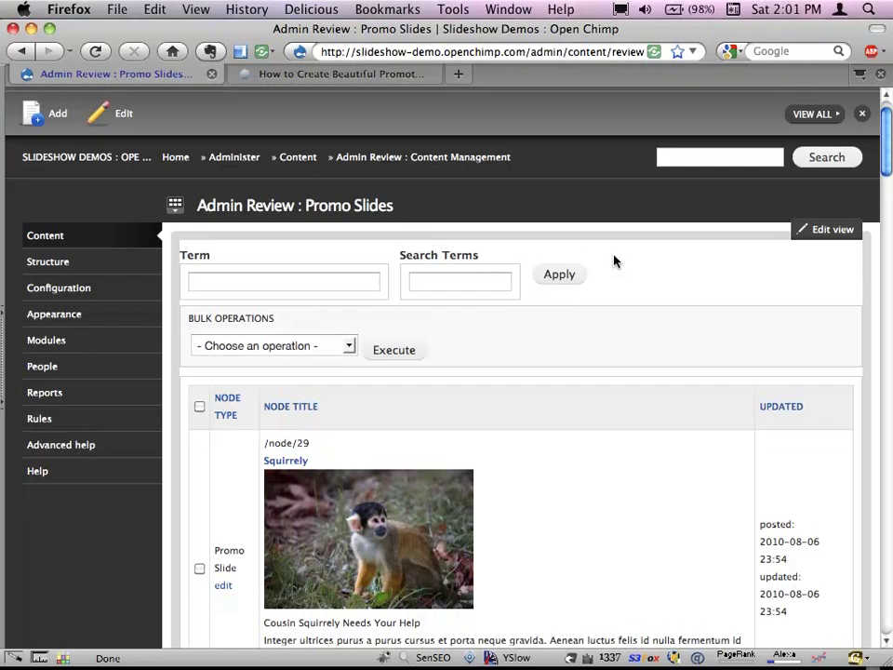
- Preview the Squirrely slide's image enlarged, advance to the second image, and close the preview
scroll(614, 260, "down", 5)
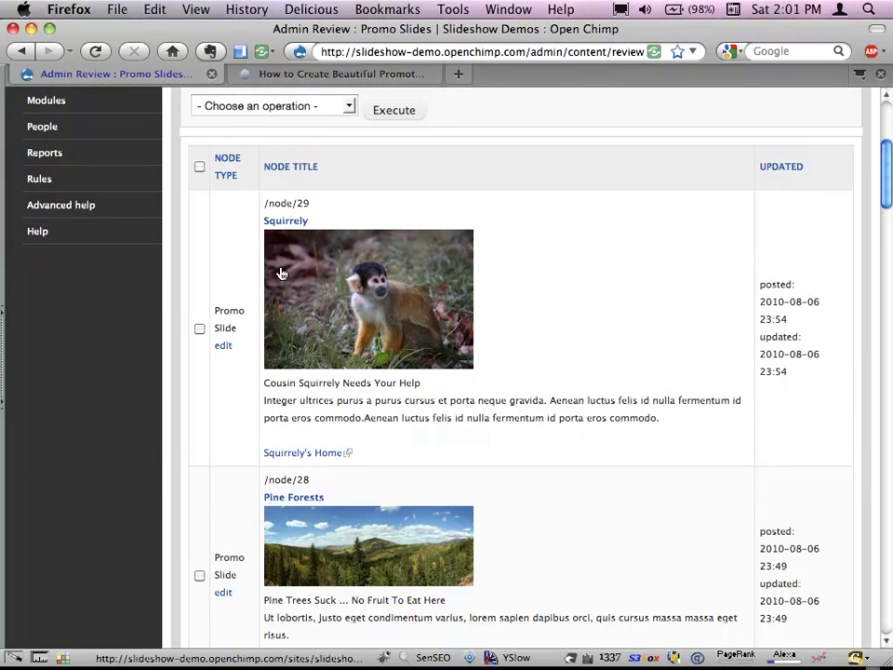
left_click(314, 277)
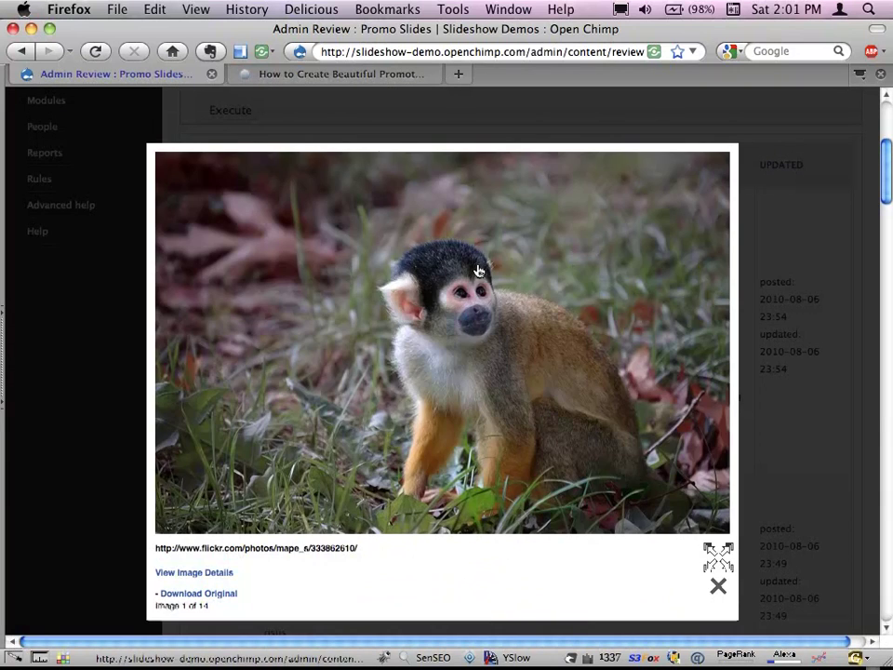
mouse_move(574, 265)
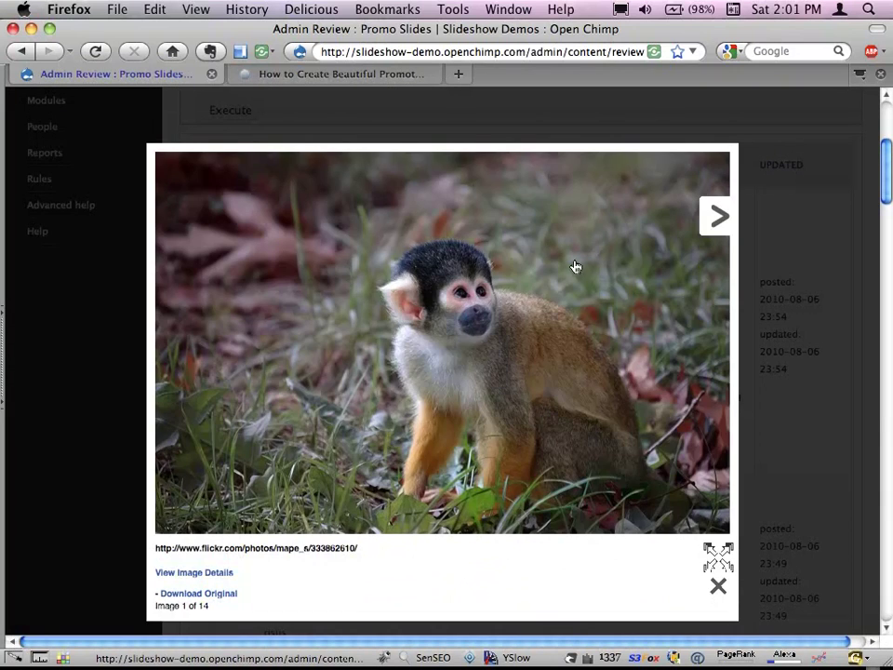
left_click(714, 227)
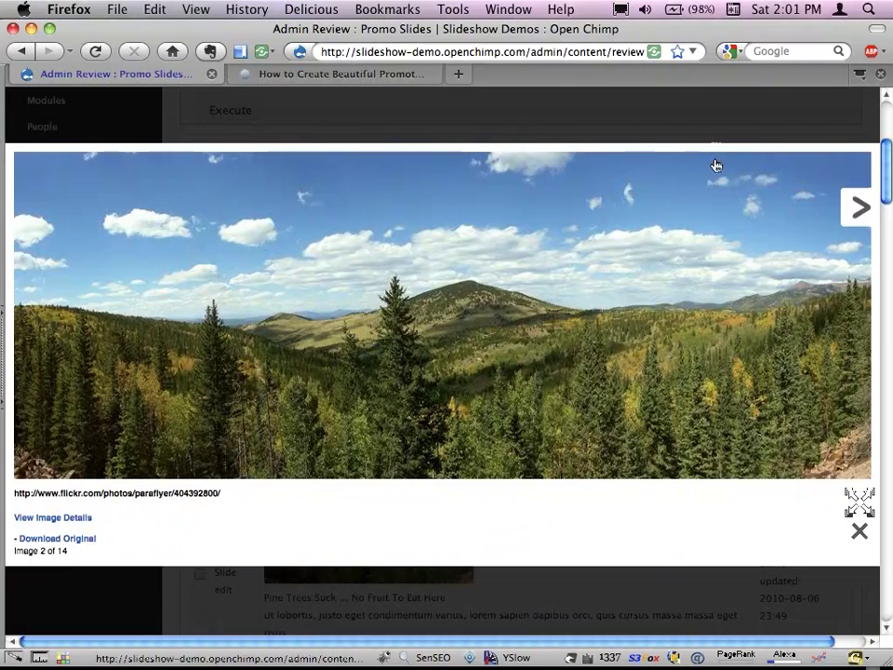
left_click(713, 139)
scroll(499, 275, "up", 5)
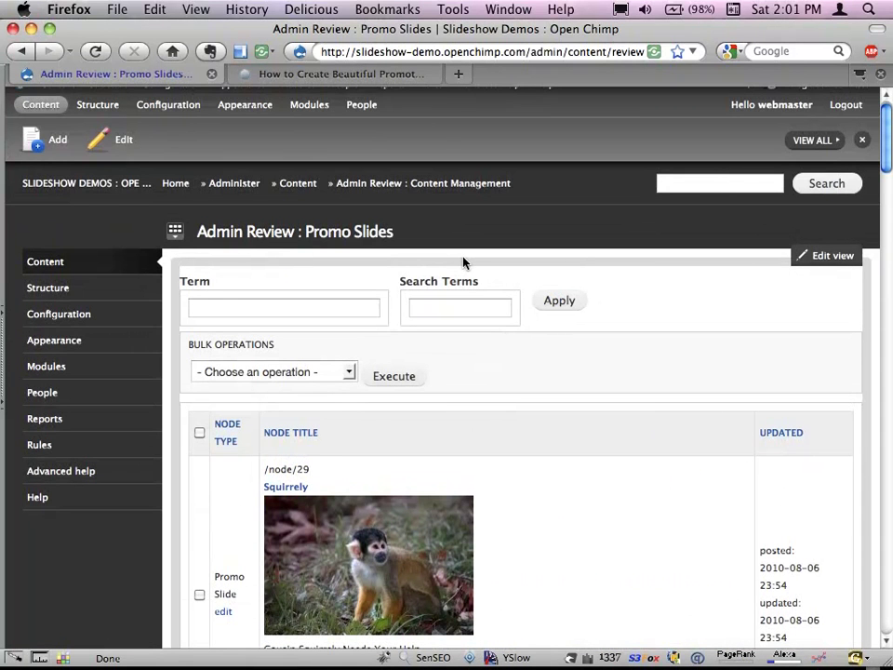
- Look through the promo slides listed on the admin review page and return to its beginning
scroll(464, 262, "down", 1)
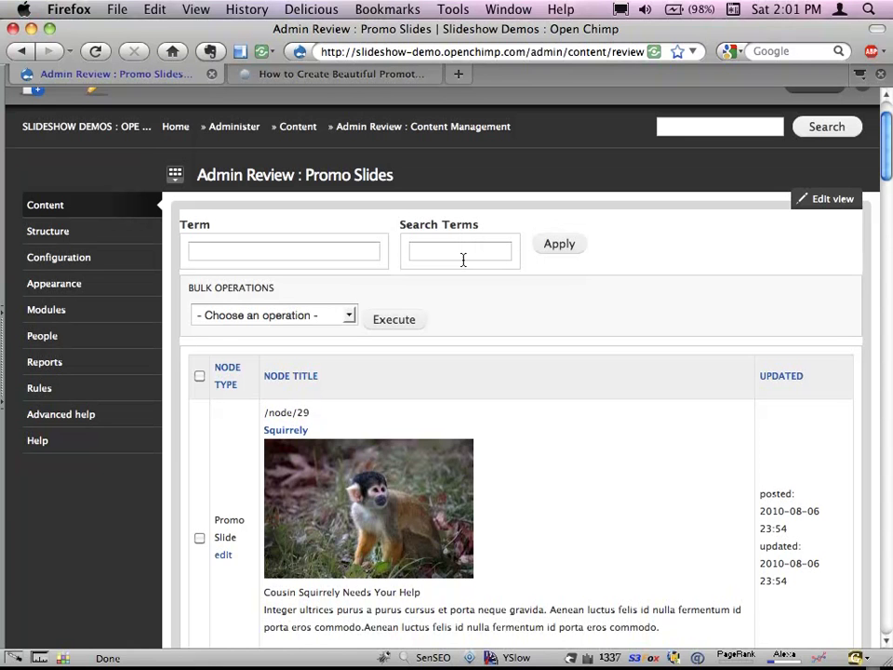
scroll(464, 261, "down", 15)
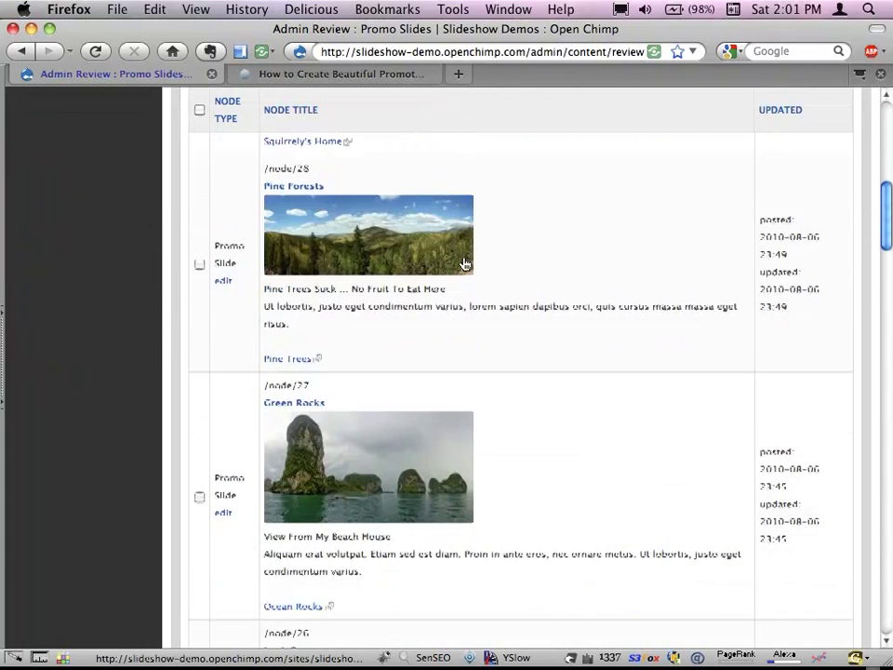
scroll(464, 263, "down", 15)
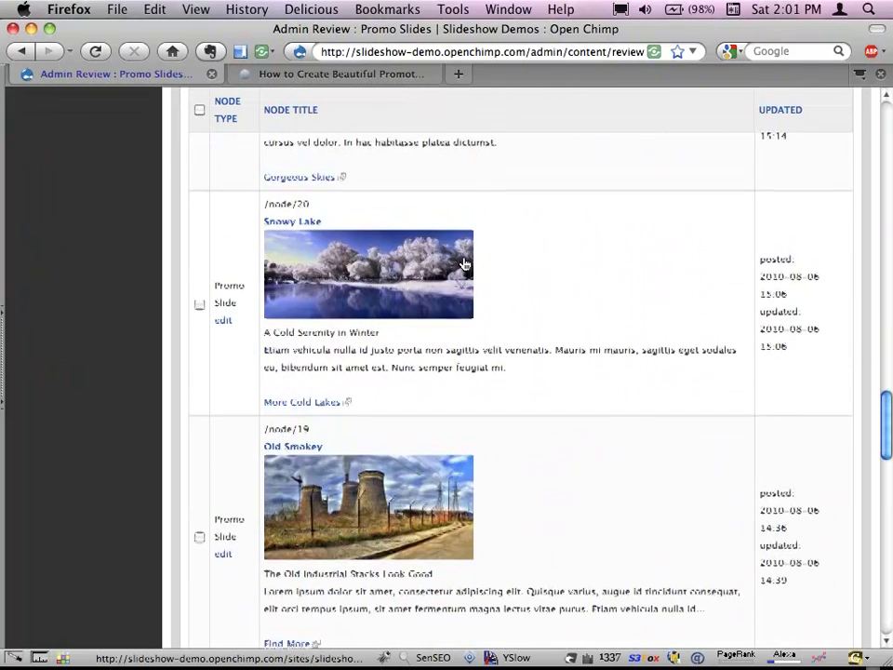
scroll(463, 260, "up", 20)
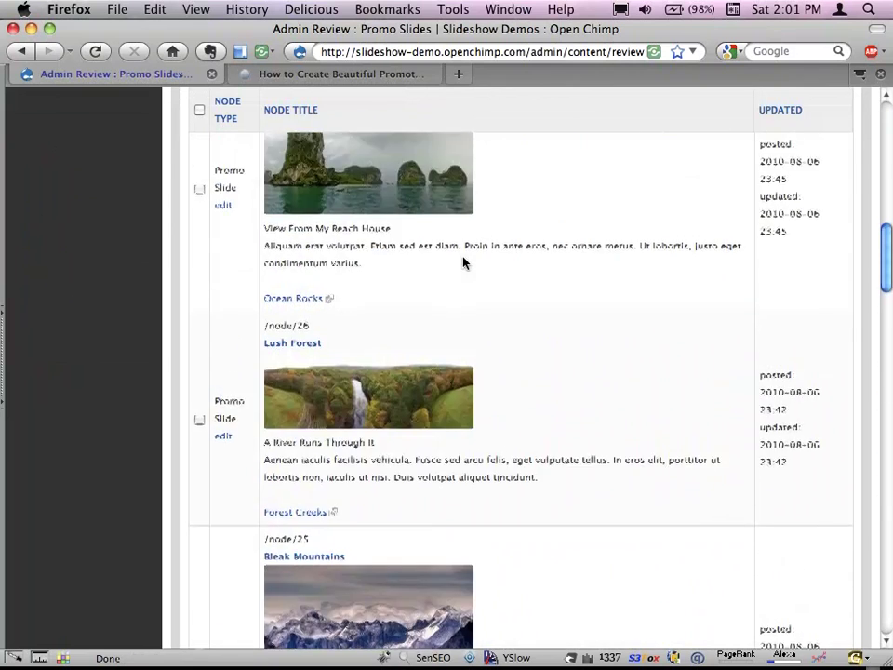
scroll(465, 263, "up", 3)
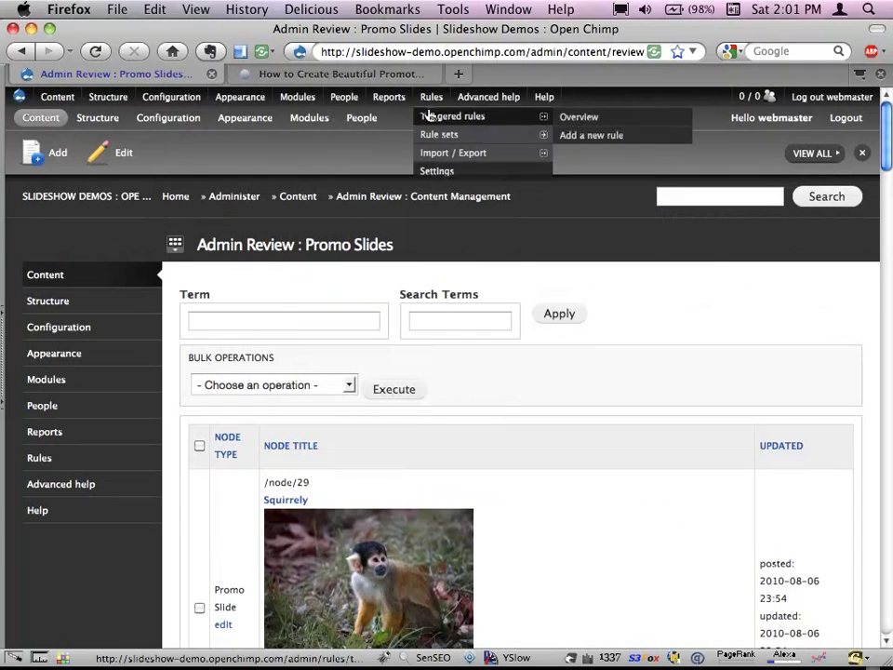
left_click(538, 51)
left_click_drag(531, 51, 577, 73)
key("BackSpace")
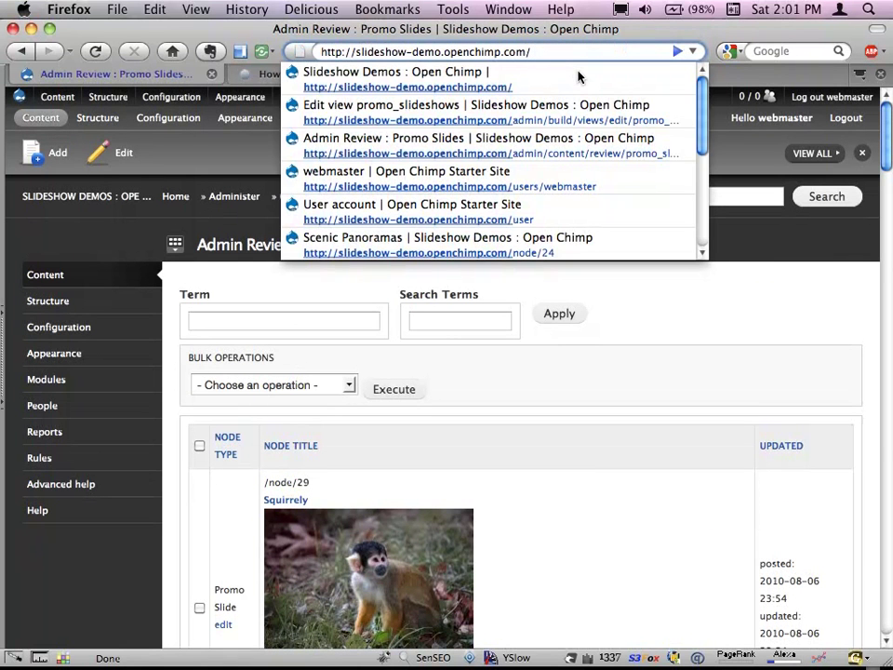
key("Escape")
key("Escape")
- Open the edit pages of the Promo Slide and Promo Slideshow content types in separate background tabs
mouse_move(51, 97)
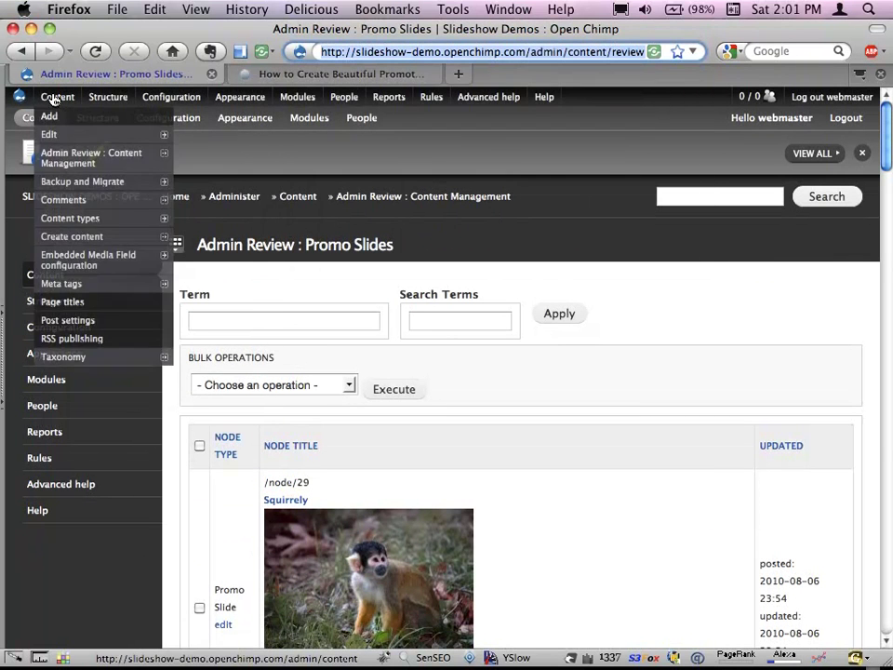
mouse_move(97, 201)
mouse_move(160, 217)
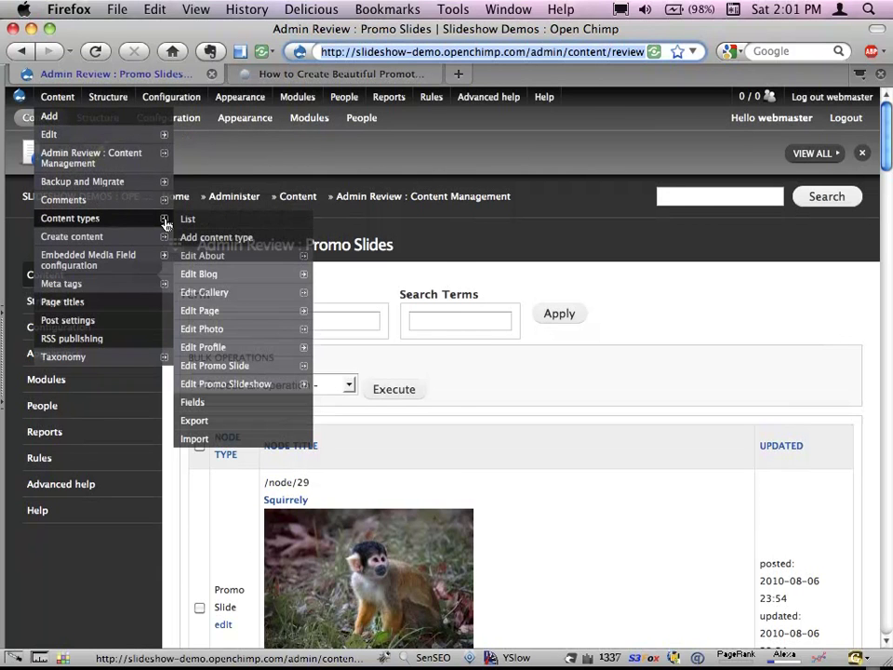
mouse_move(279, 312)
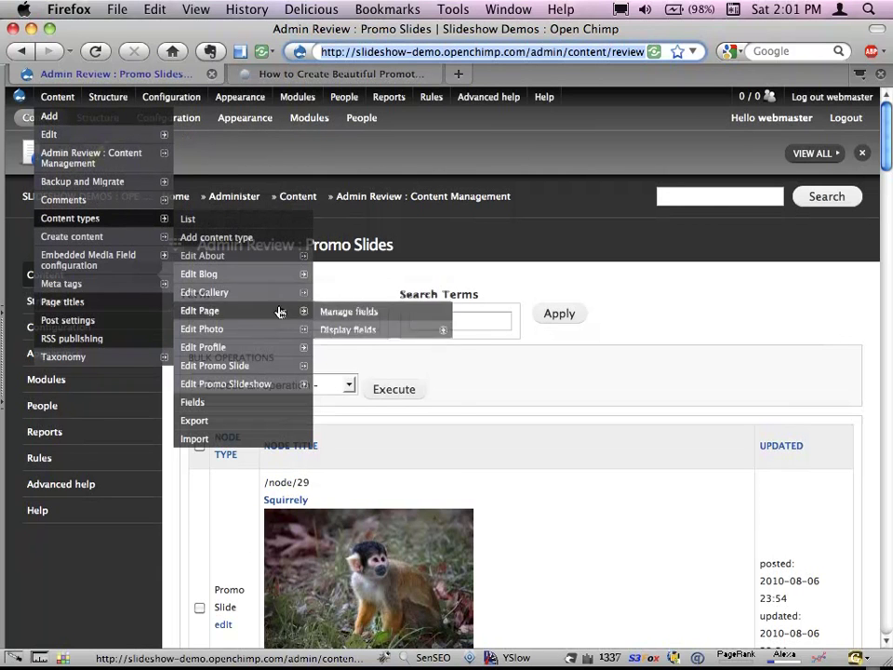
left_click(261, 371, "super")
mouse_move(261, 385)
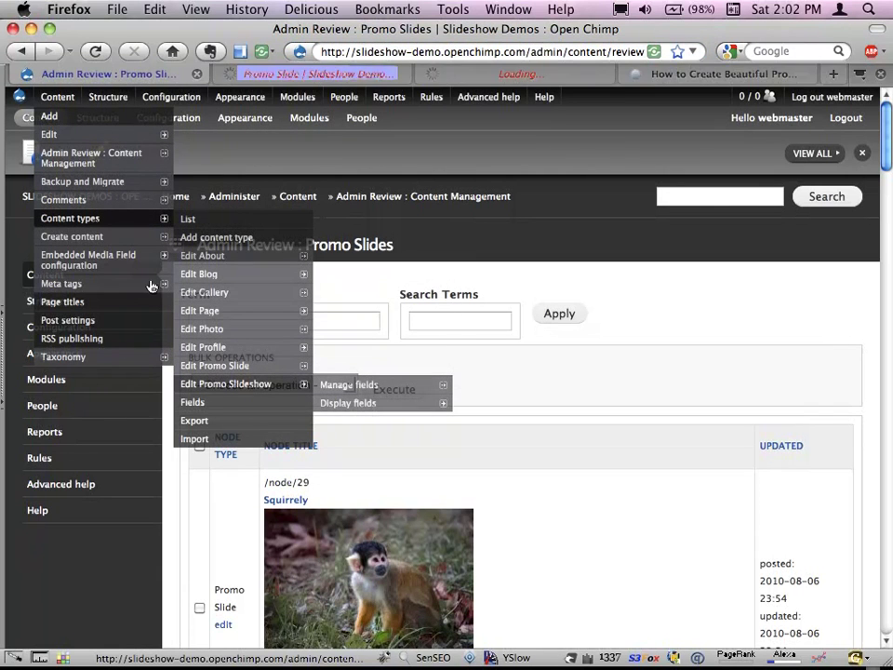
left_click(255, 385, "super")
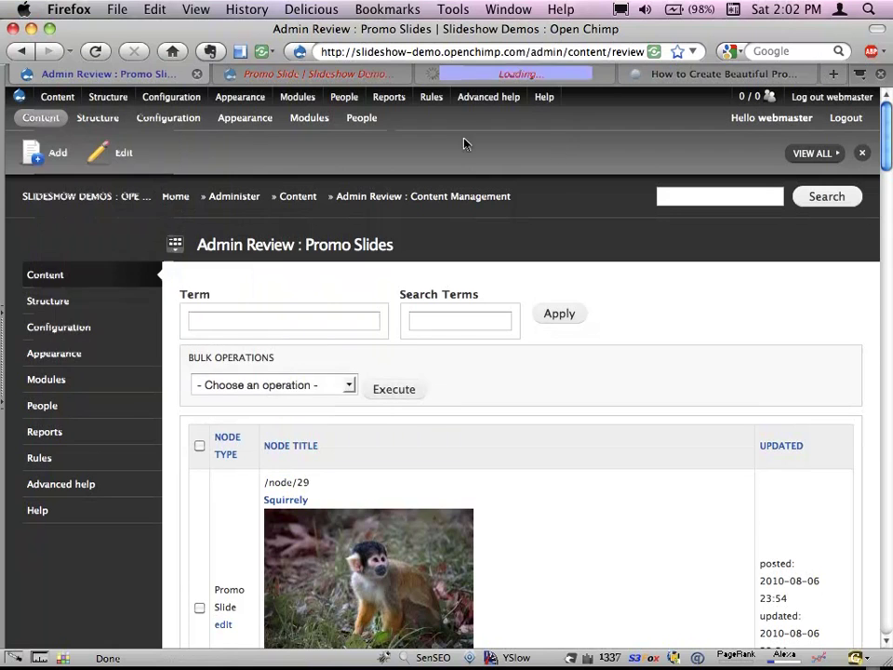
- Show the Promo Slide content type's field management page and review its fields
left_click(325, 78)
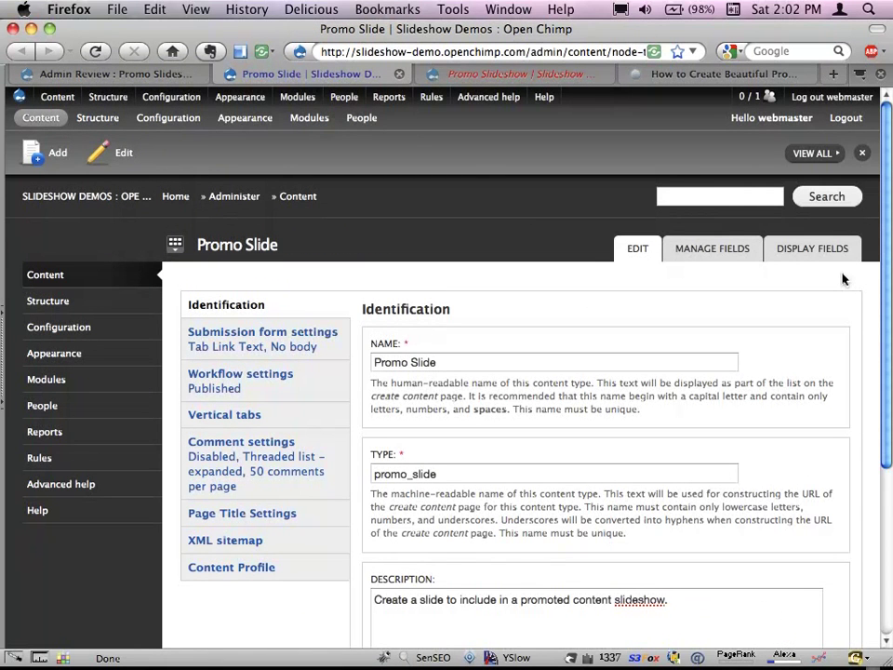
left_click(713, 250)
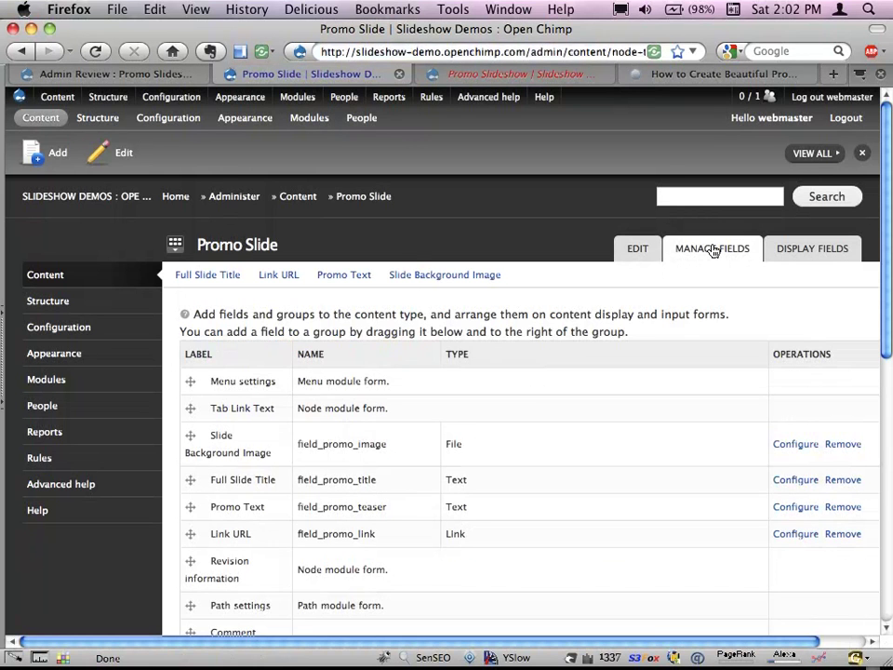
scroll(472, 224, "down", 3)
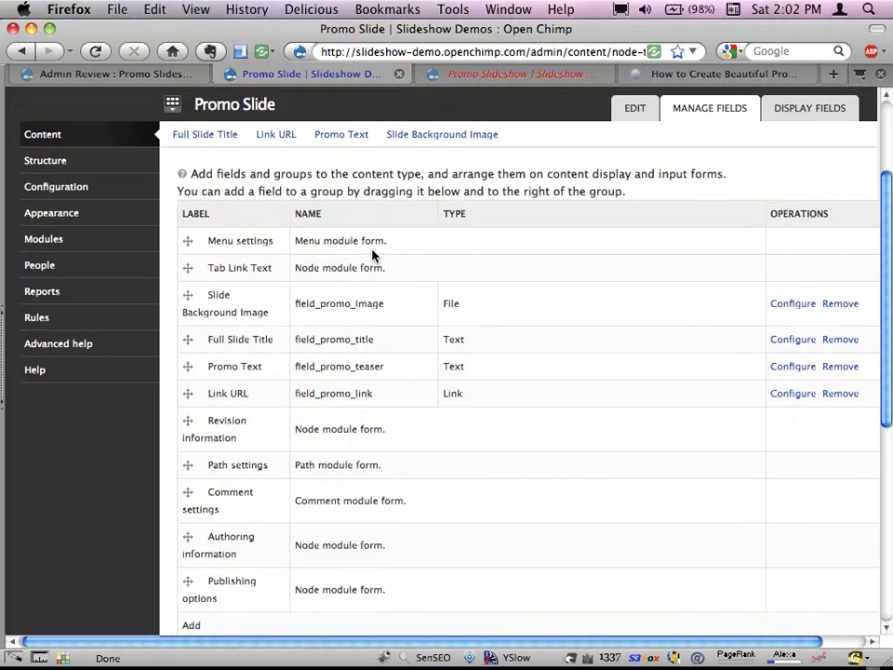
- Bring up the DrupalCamp session notes, make their tab the first one, and highlight the session path in the page address
left_click(717, 74)
left_click_drag(716, 76, 65, 83)
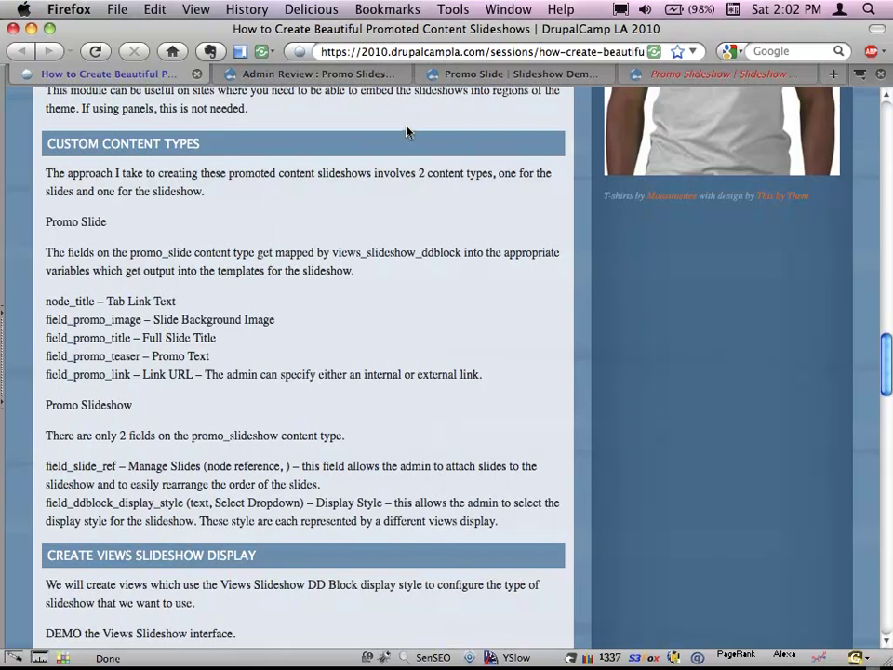
left_click(514, 51)
left_click_drag(490, 51, 548, 76)
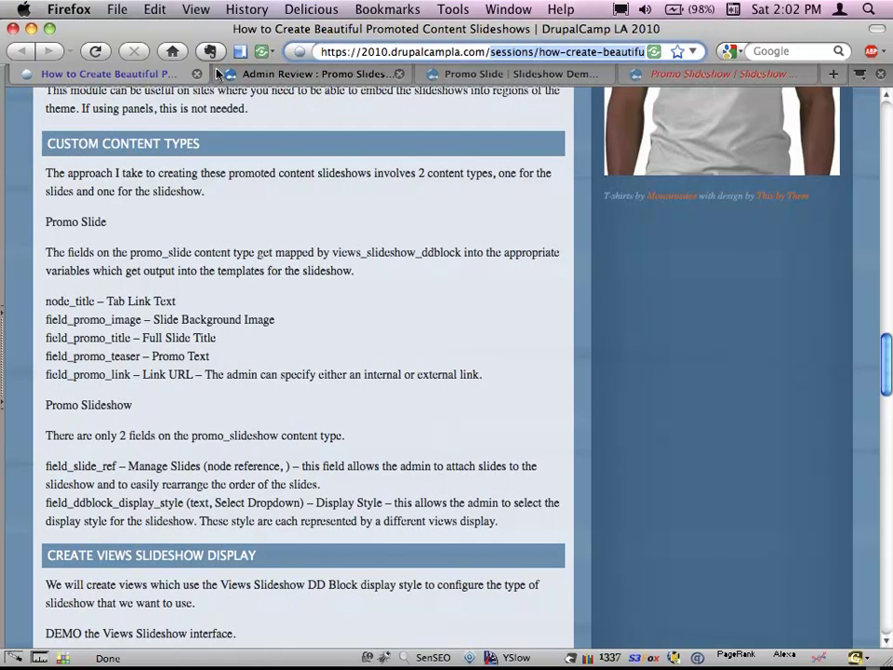
- Open the demo site's home page from the Promo Slide page in a new tab, placed last, and switch to it
left_click(529, 76)
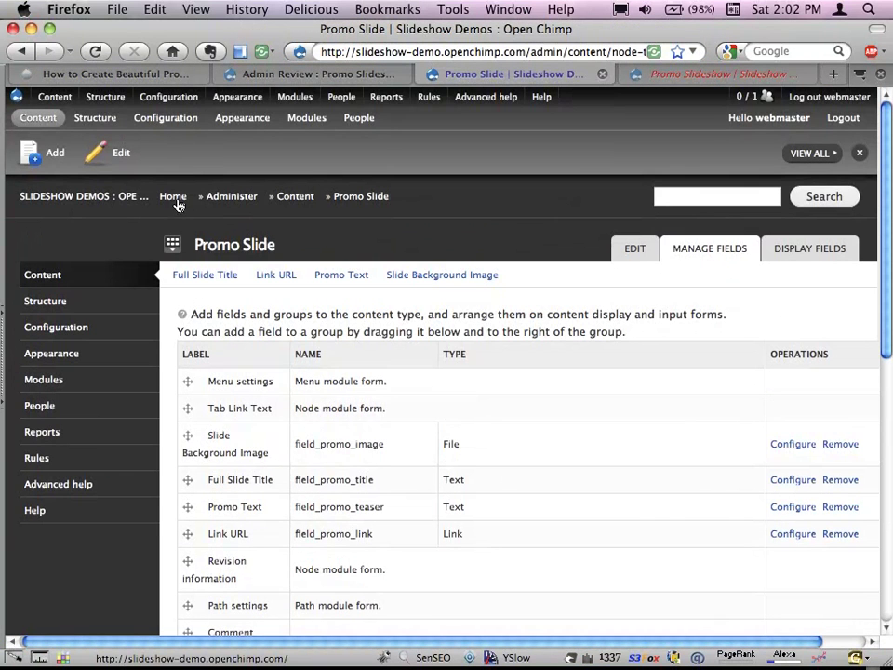
left_click(172, 196, "super")
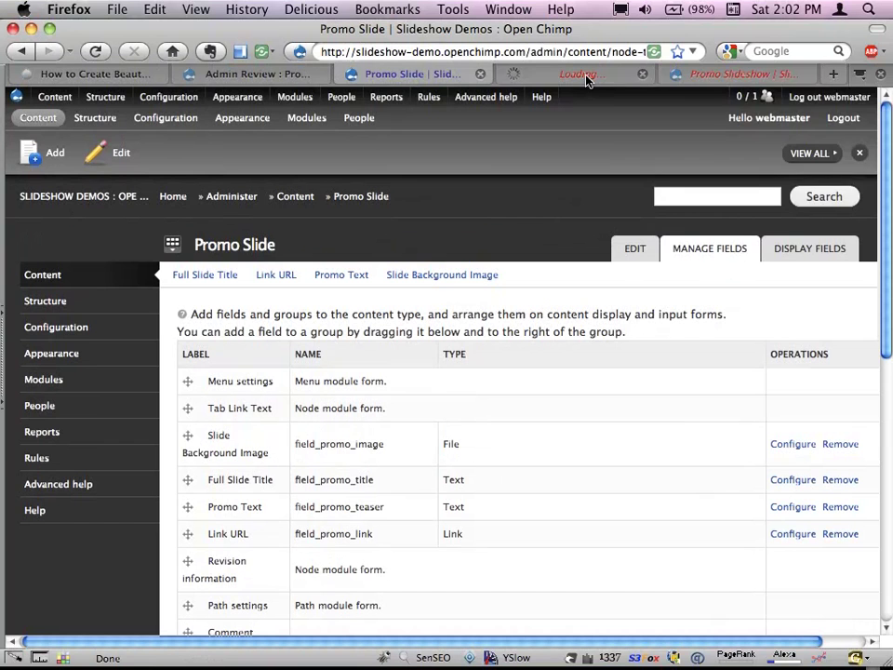
left_click_drag(586, 78, 717, 77)
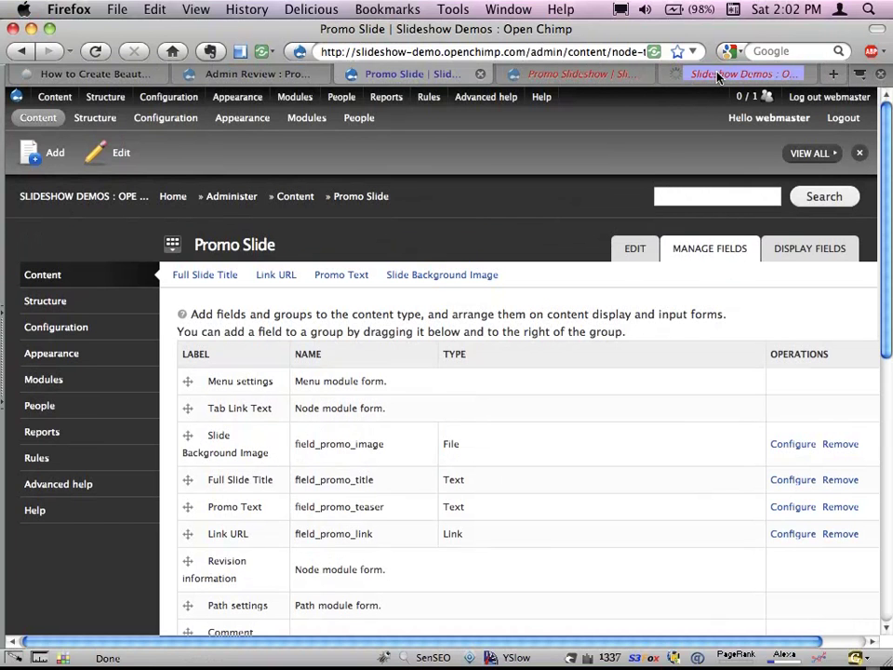
left_click(717, 77)
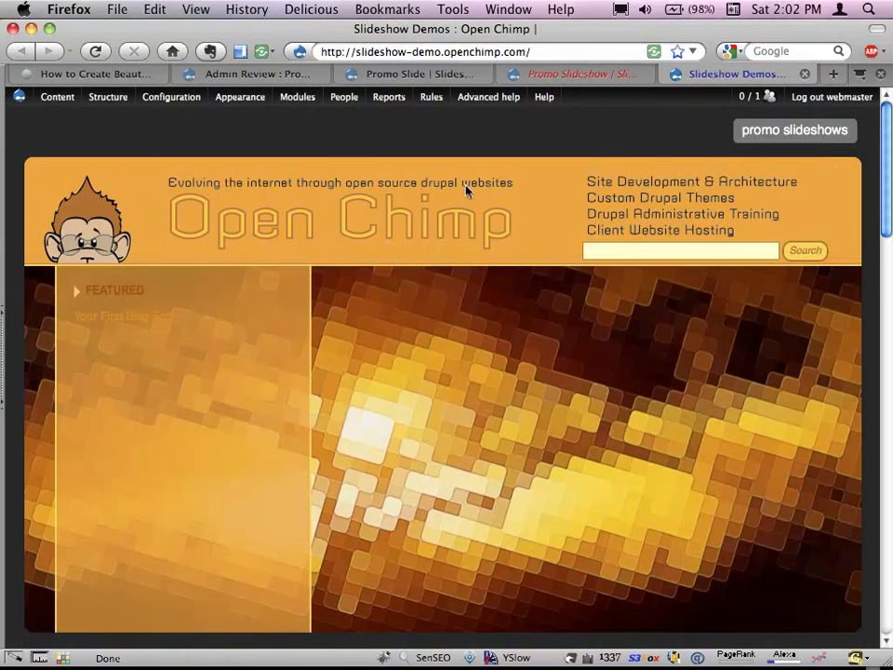
- Switch the Scenic Panoramas slideshow on the home page through the Snowy Lake, Nature Trails and Autumn Woods slides
scroll(595, 161, "down", 15)
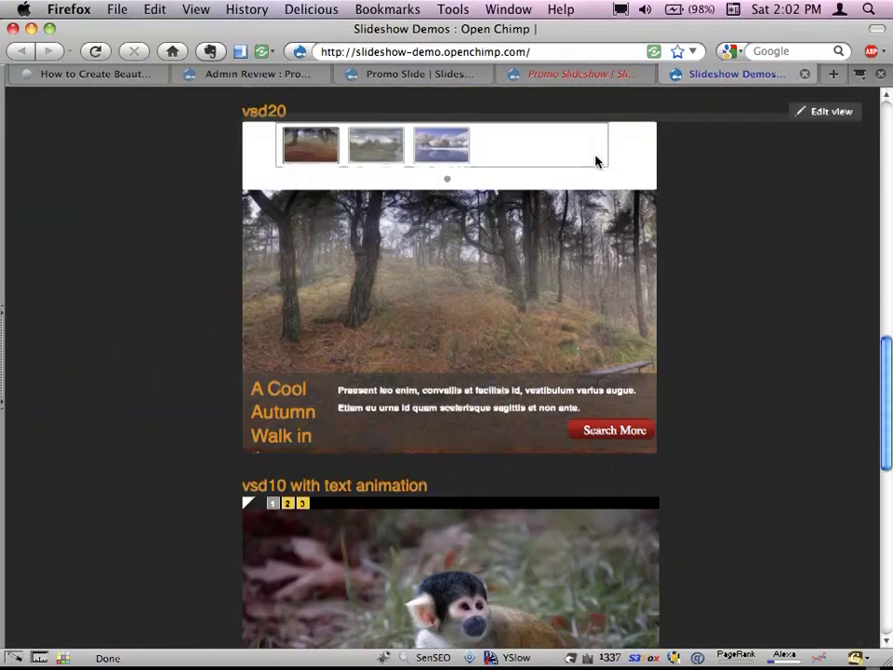
scroll(595, 161, "up", 5)
scroll(596, 163, "up", 3)
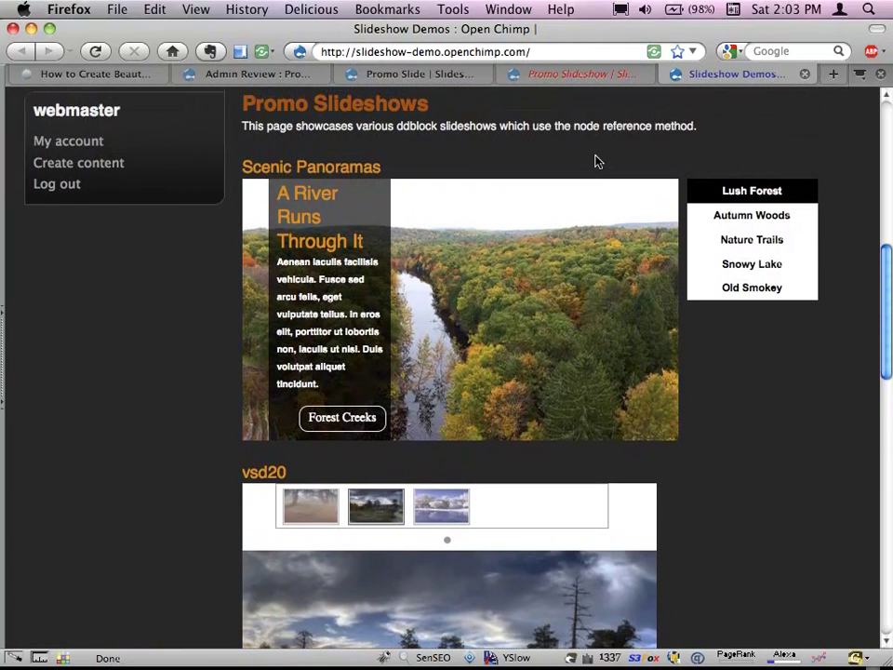
left_click(752, 266)
left_click(745, 245)
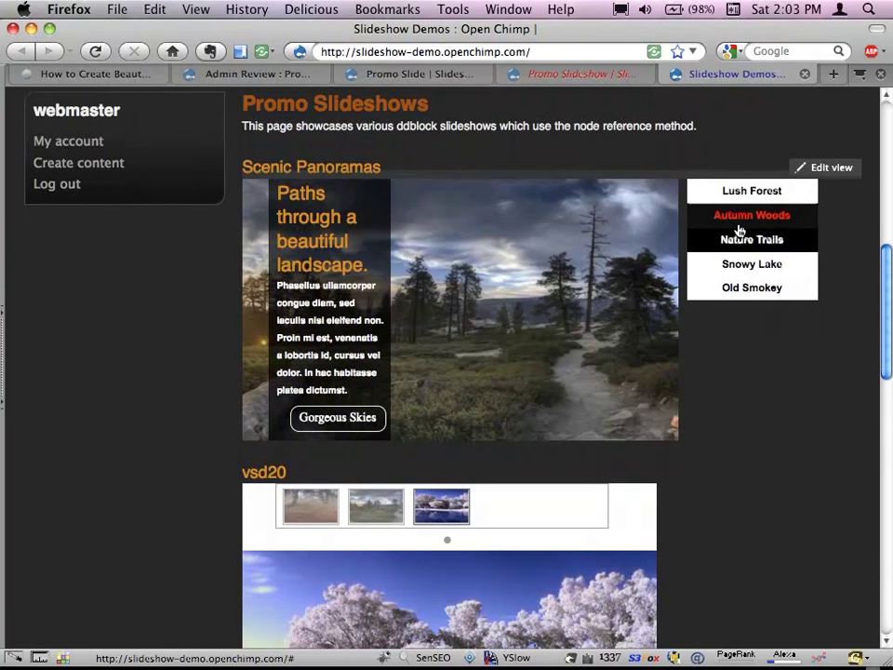
left_click(738, 223)
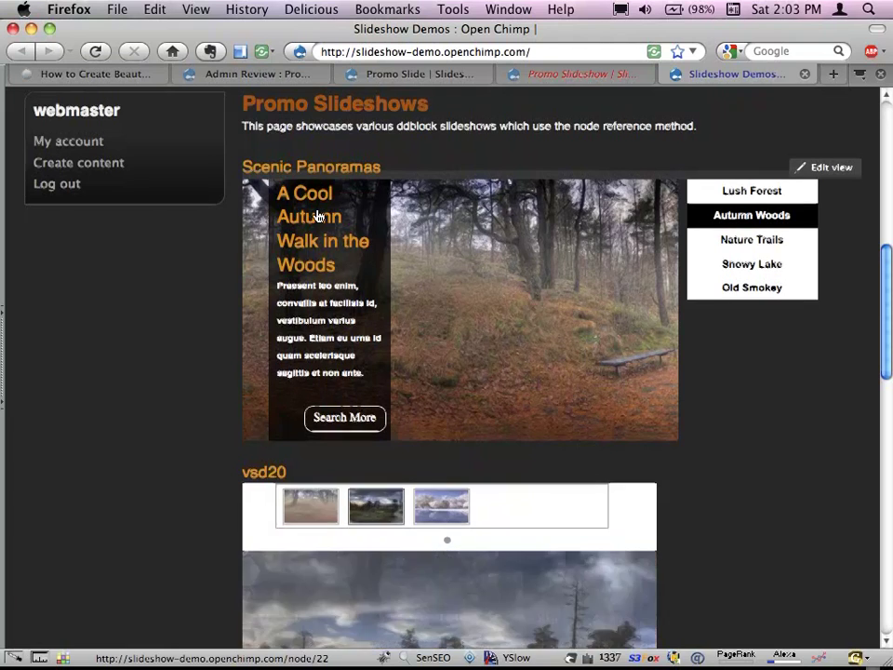
- Compare the home page's other demo slideshows, such as vsd20, with the Scenic Panoramas slideshow
scroll(317, 216, "down", 12)
scroll(317, 216, "up", 15)
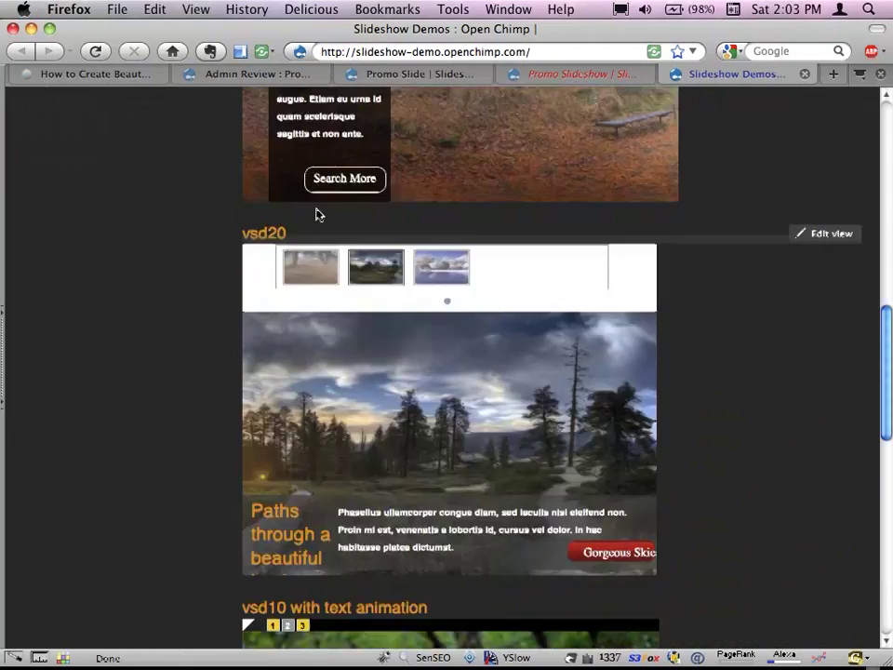
scroll(317, 215, "down", 7)
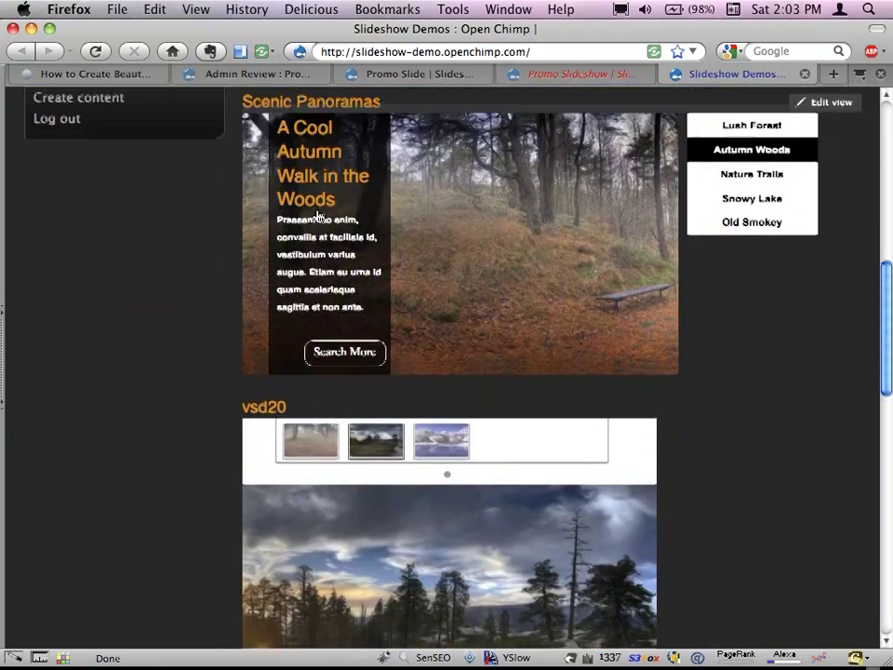
scroll(317, 215, "up", 4)
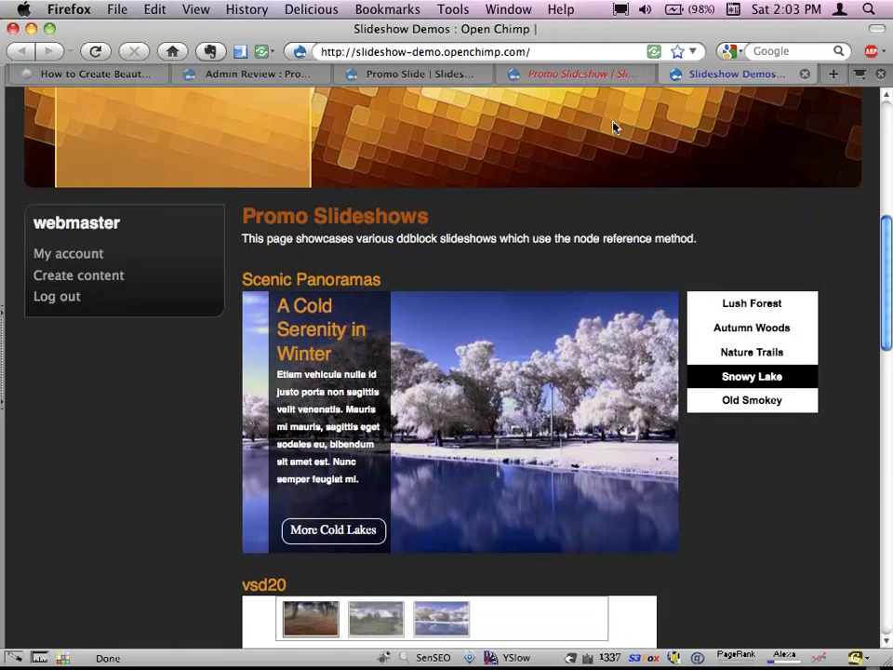
- Return to the Promo Slide fields, place the Promo Slideshow tab before it, and review the field list
left_click(461, 73)
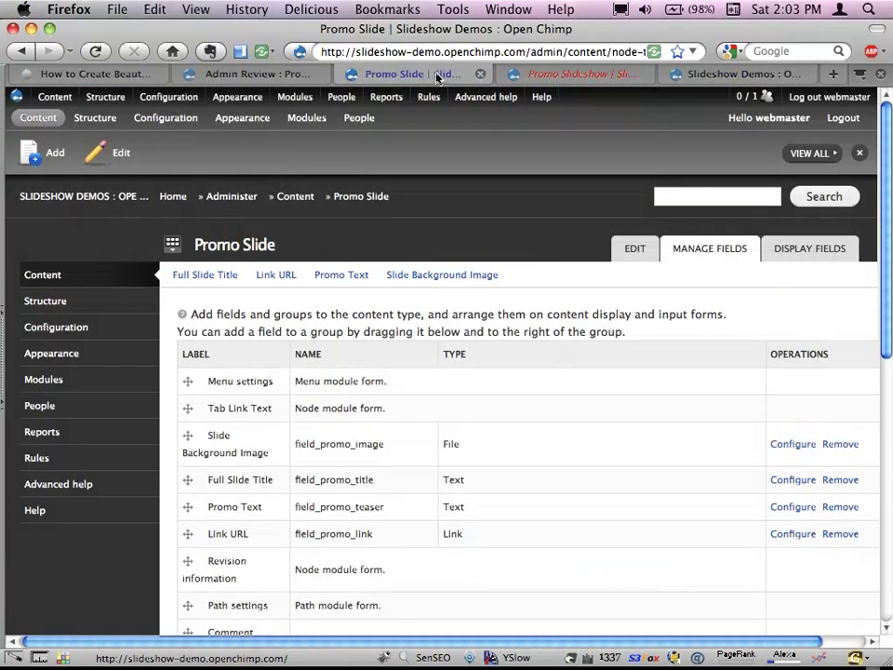
left_click_drag(556, 72, 418, 74)
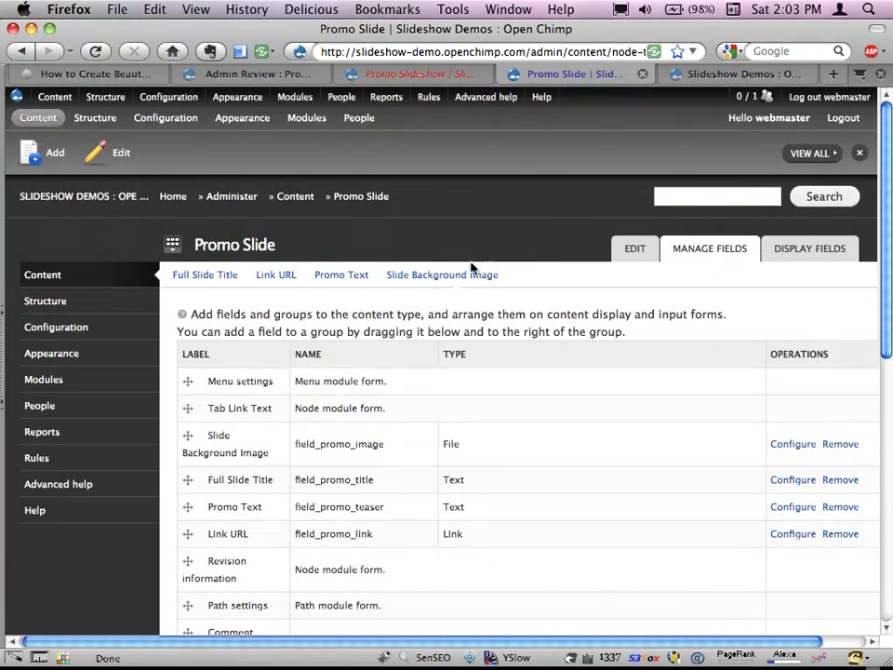
scroll(453, 276, "down", 4)
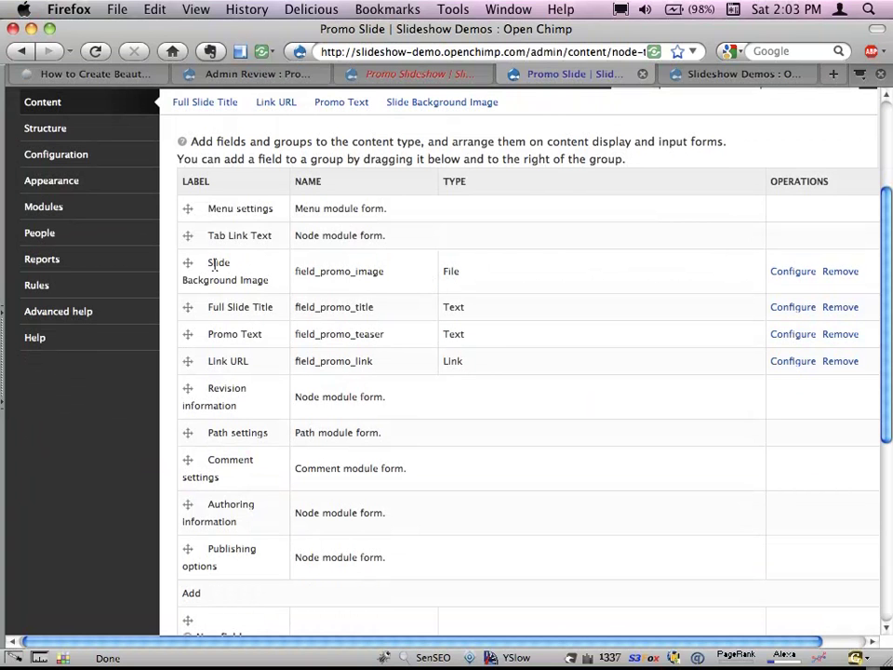
- Open the Scenic Panoramas slideshow's view for editing in a new tab from the home page and check which display types can be added
left_click(731, 73)
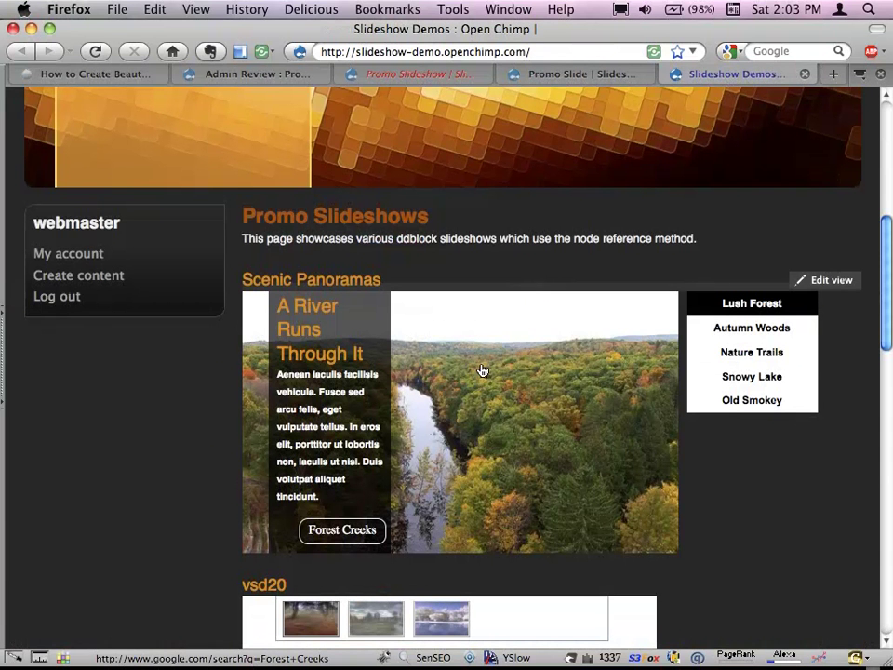
left_click(823, 284, "super")
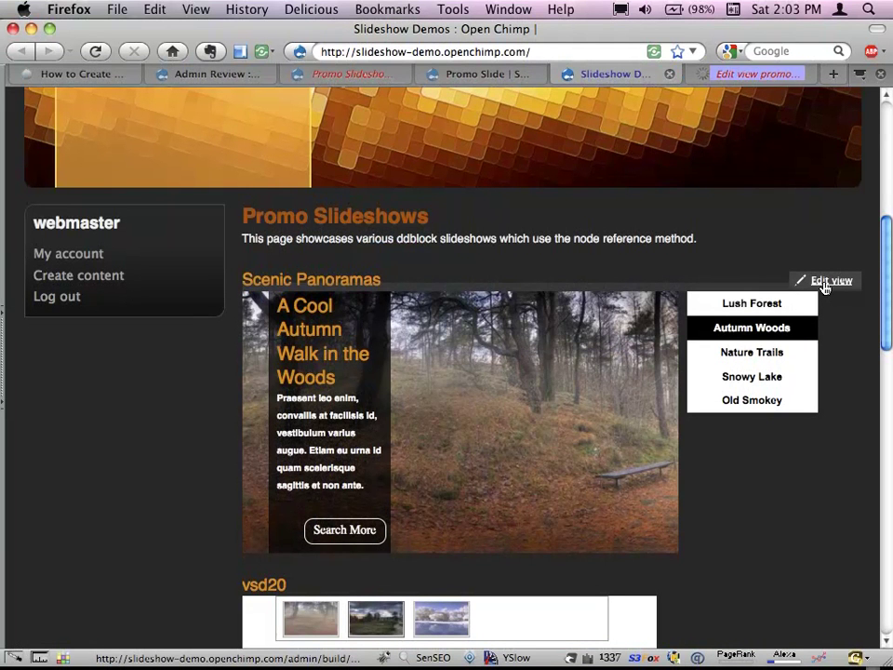
left_click(738, 77)
scroll(507, 163, "down", 3)
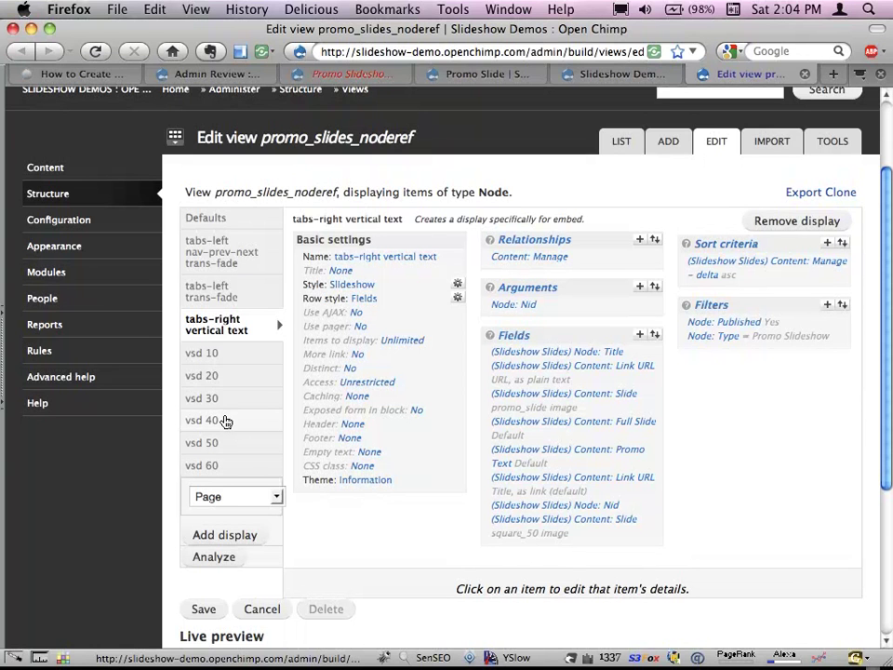
left_click(267, 499)
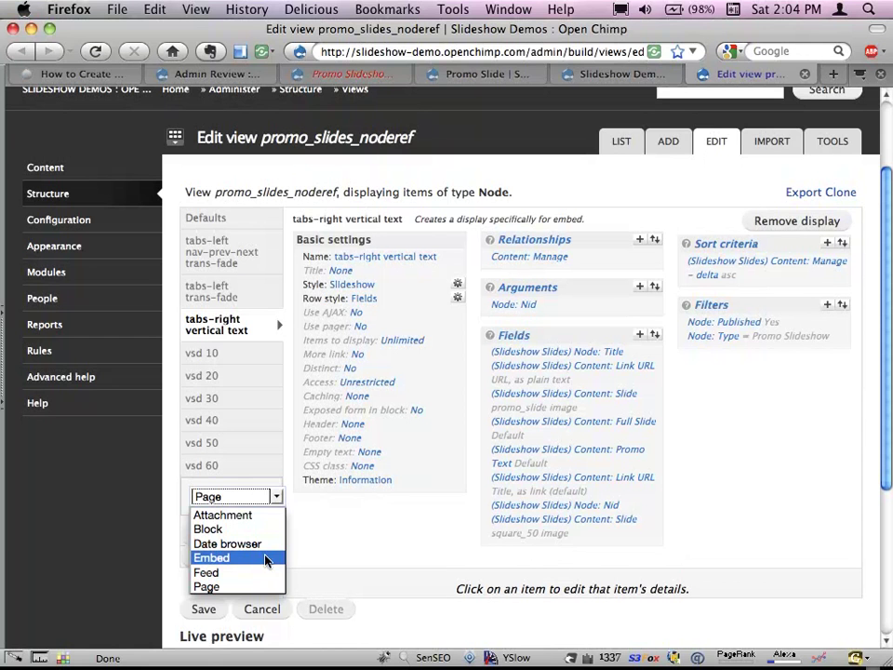
left_click(348, 538)
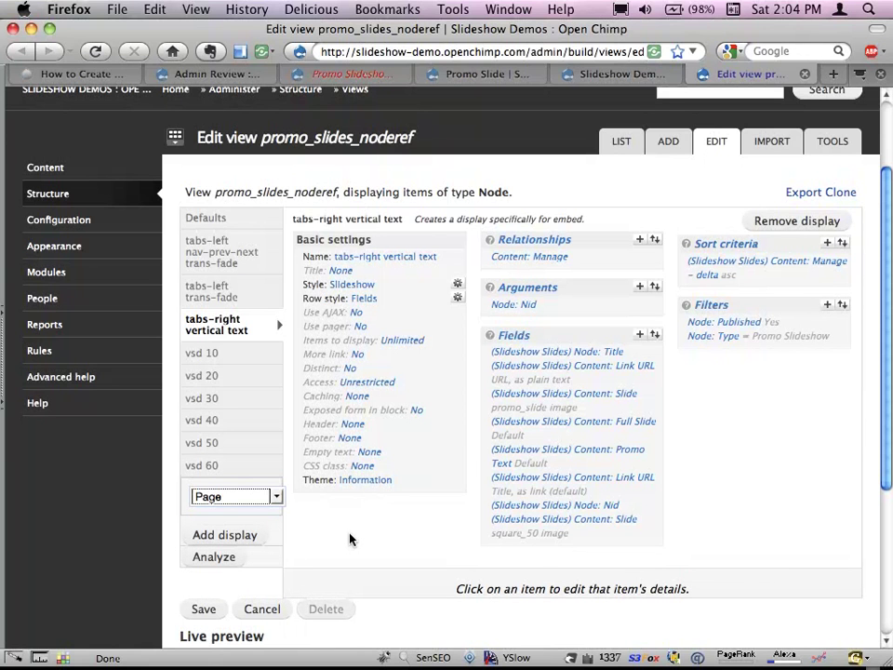
- Compare the settings of the promo_slides_noderef view's displays, from Defaults through the tabs-left and tabs-right displays to vsd 30
left_click(217, 223)
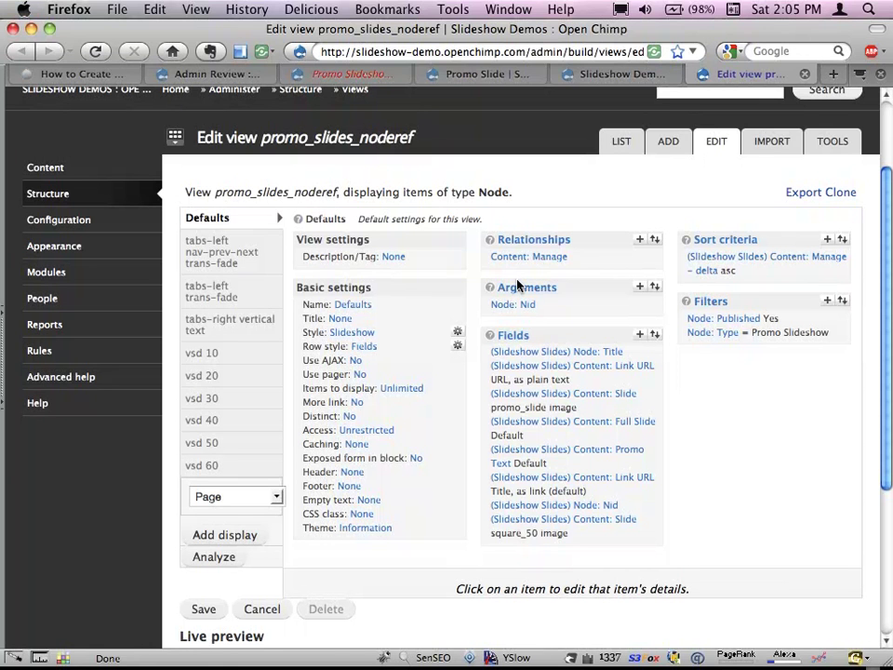
left_click(195, 252)
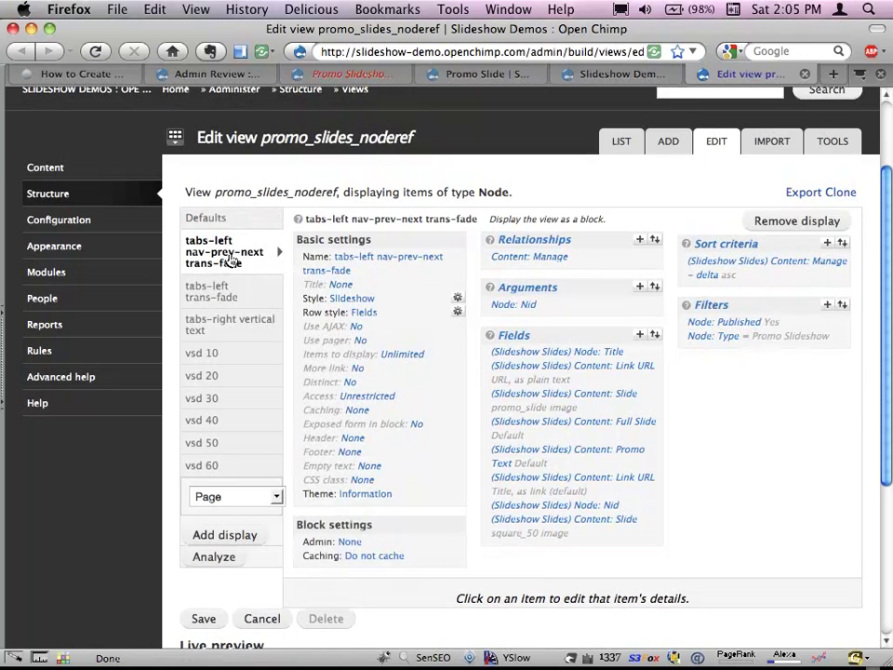
left_click(214, 303)
left_click(204, 325)
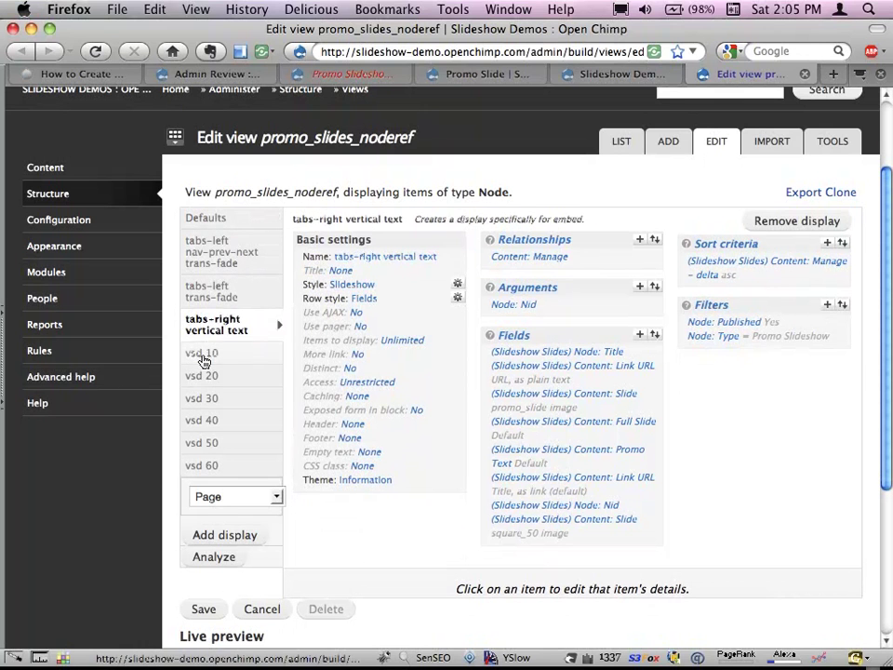
left_click(202, 355)
left_click(202, 374)
left_click(200, 397)
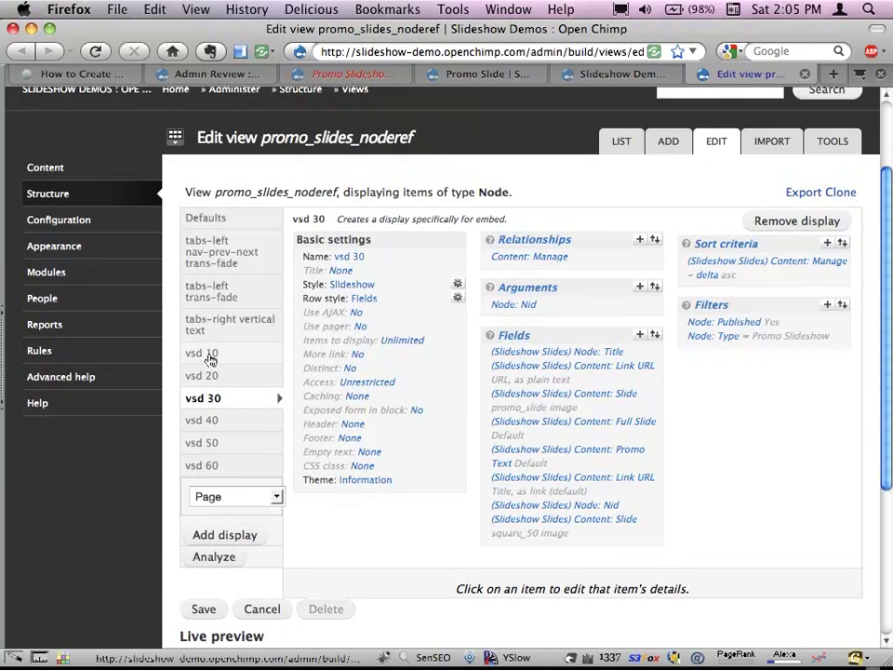
left_click(195, 258)
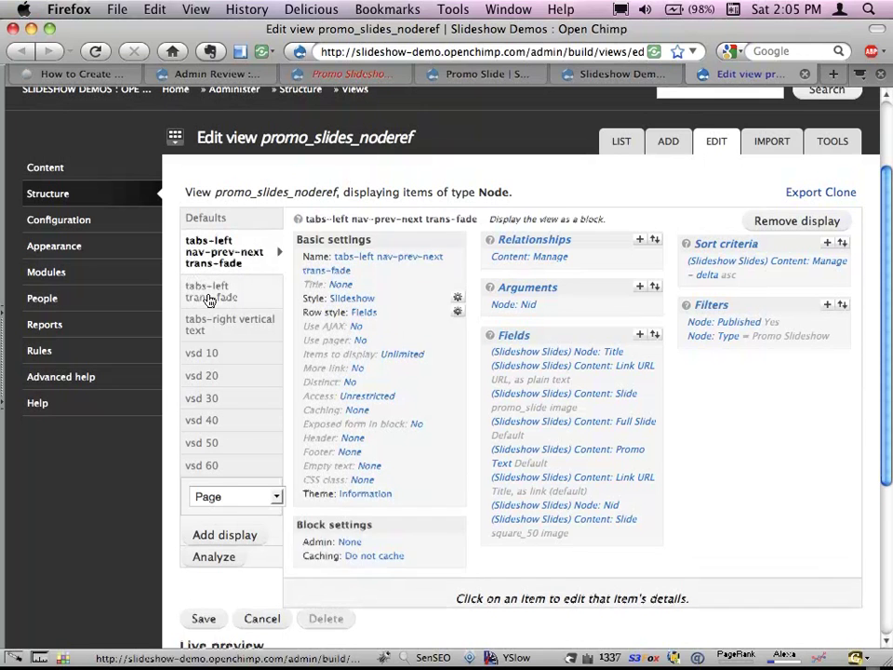
left_click(212, 292)
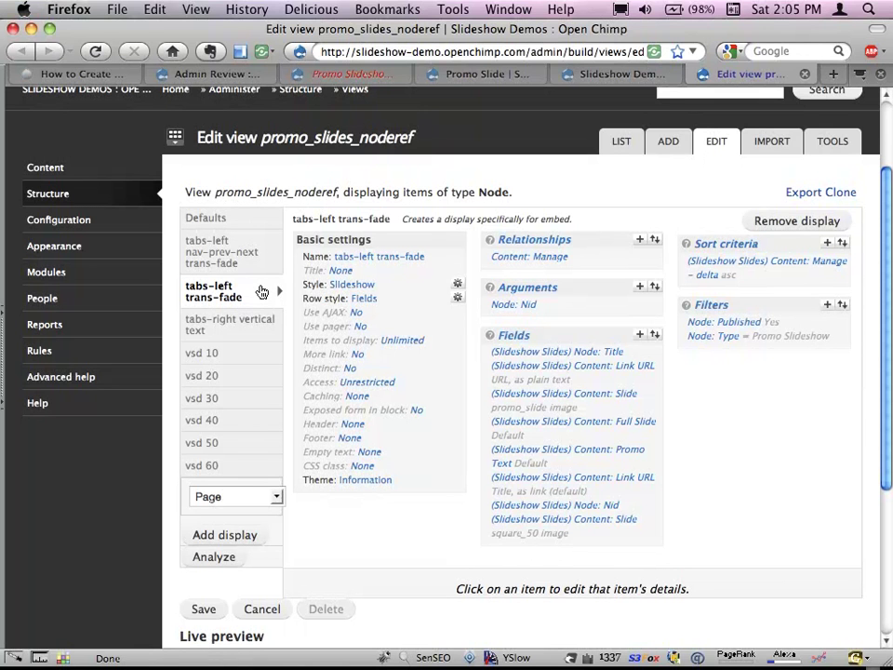
- Review the Extra Features modules, including Embed Views, in the DrupalCamp session notes
left_click(66, 74)
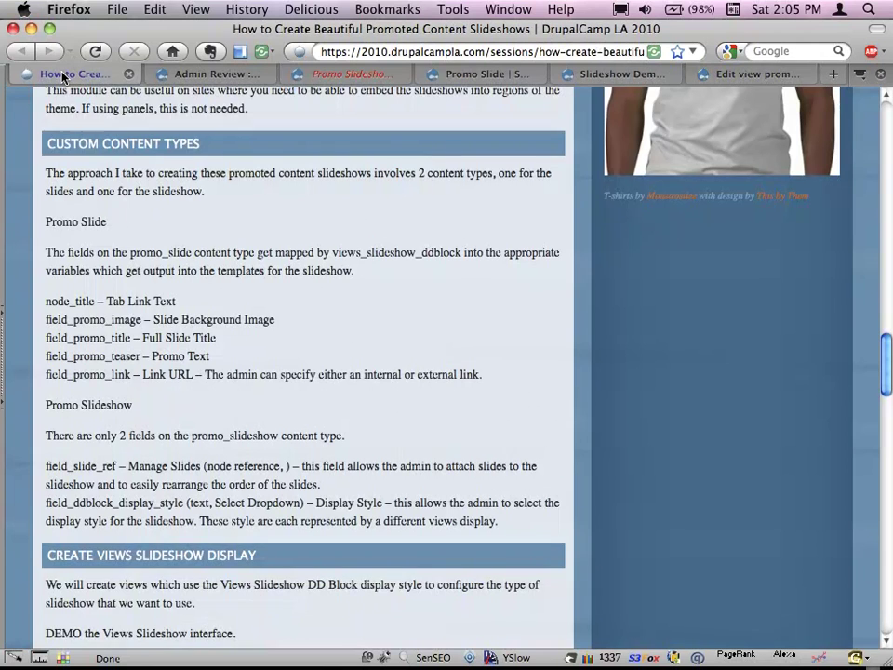
scroll(131, 364, "up", 10)
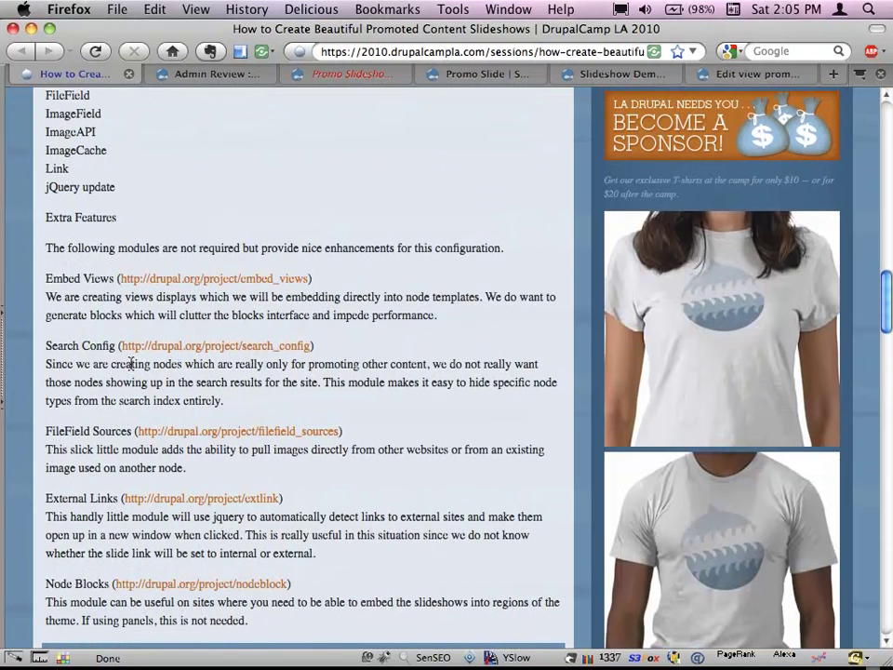
scroll(67, 316, "down", 3)
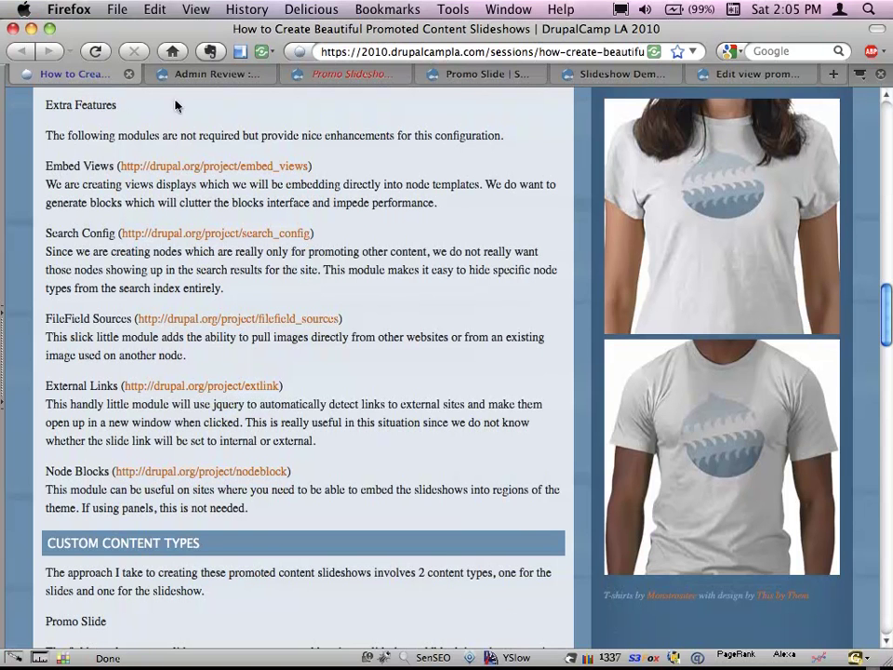
- Return to the promo_slides_noderef view editor and open the slideshow style options of the vsd 30 display
left_click(213, 76)
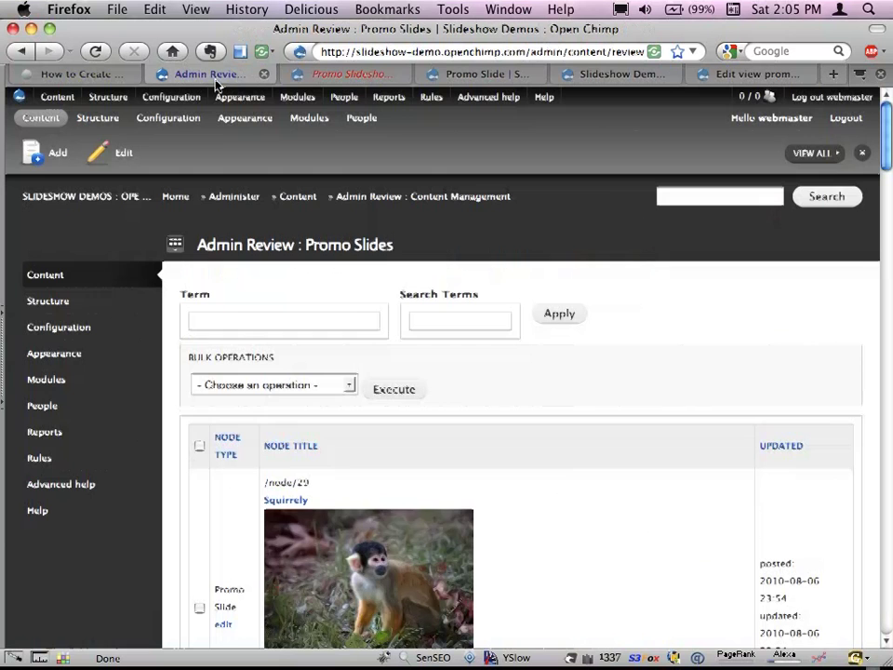
left_click(333, 79)
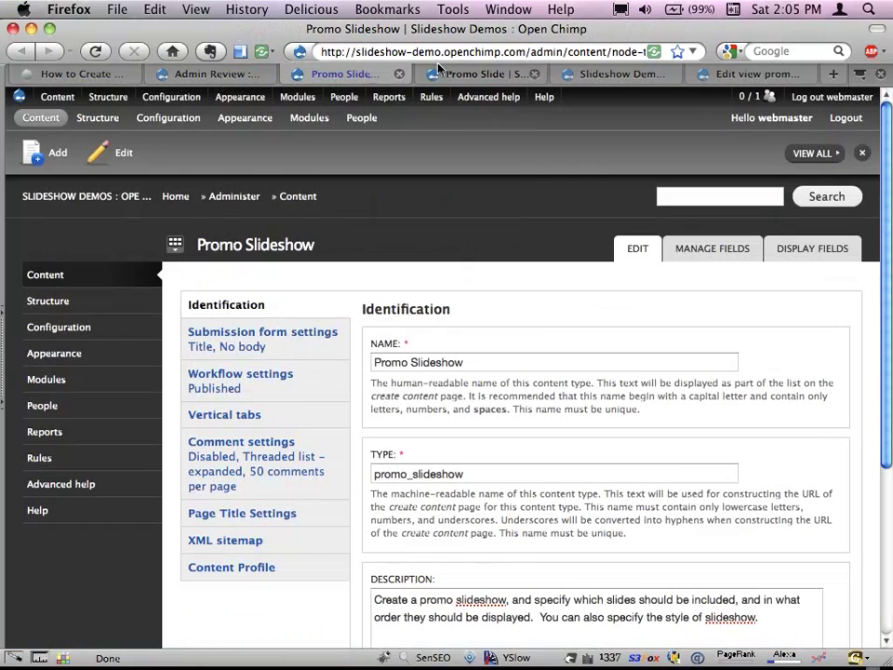
left_click(467, 77)
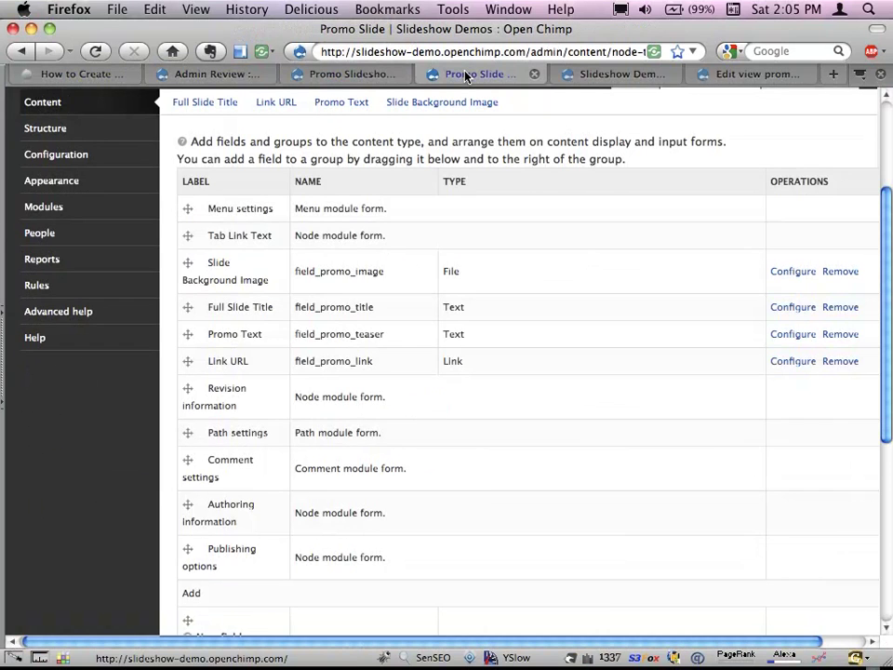
left_click(611, 73)
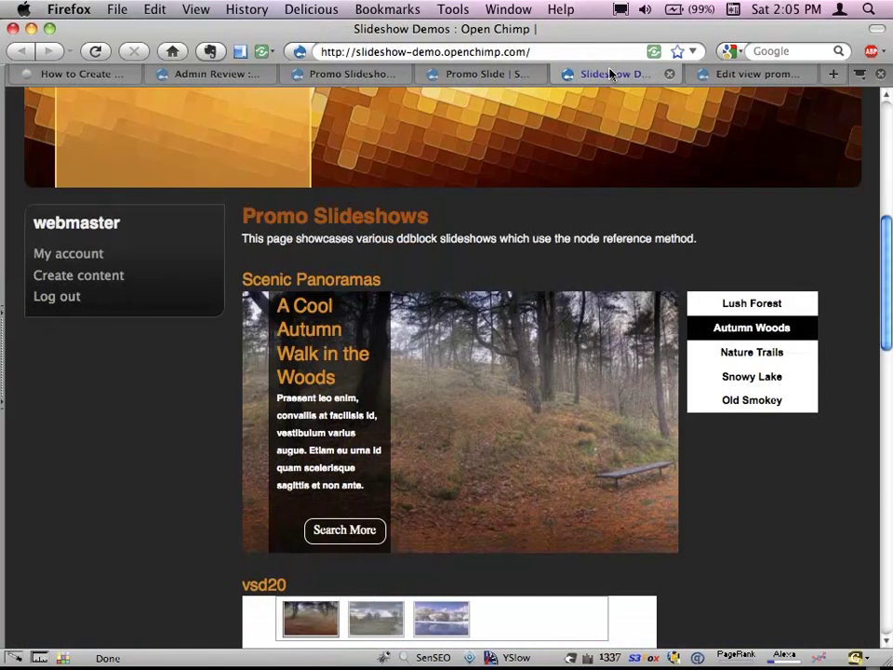
left_click(734, 74)
scroll(489, 191, "down", 2)
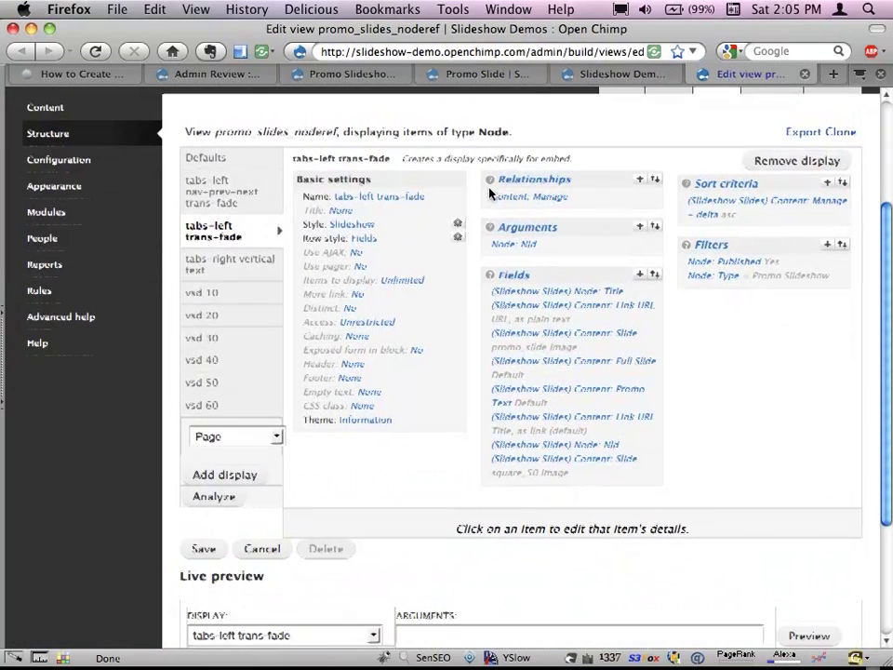
left_click(247, 335)
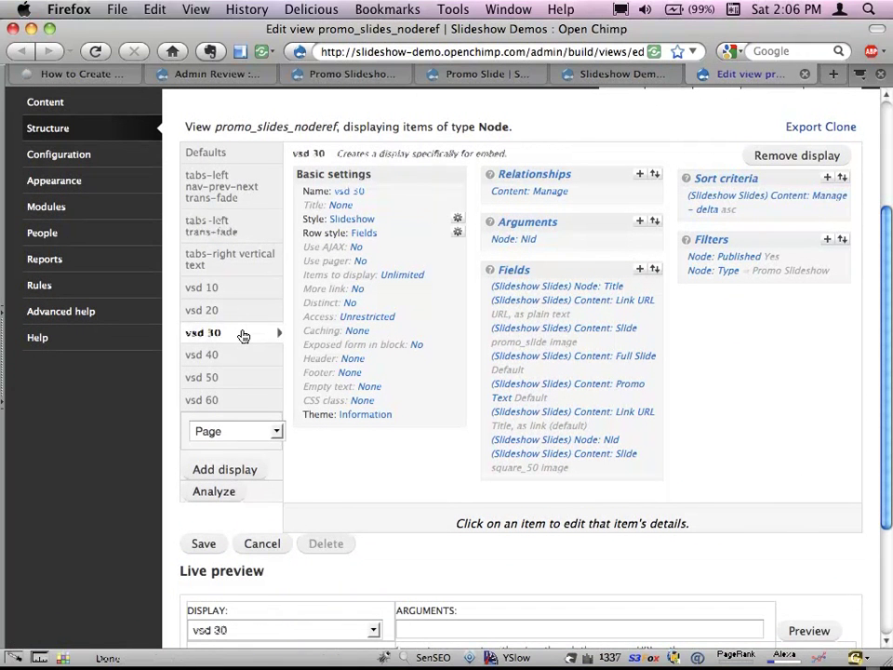
left_click(457, 218)
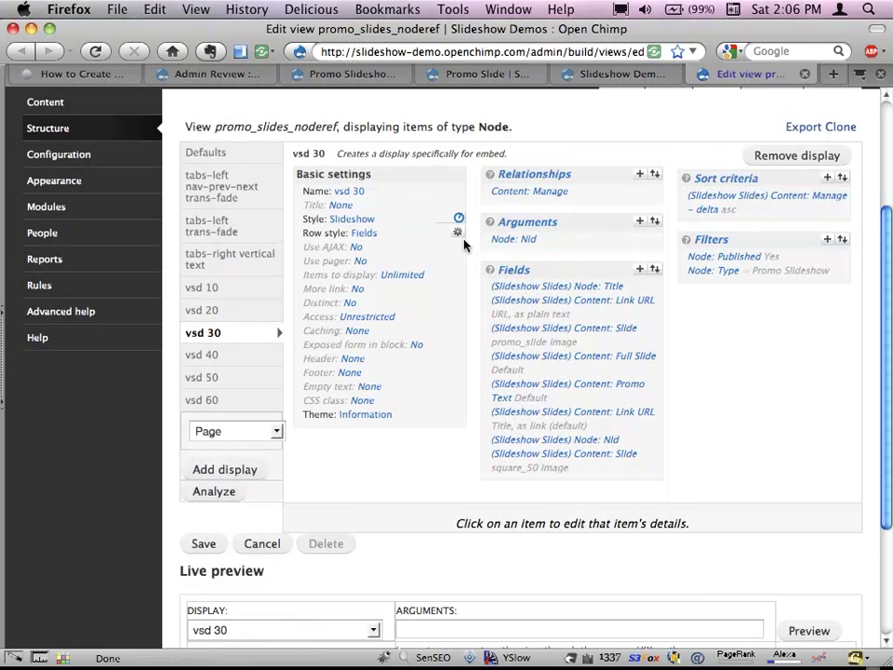
- Check the available slideshow modes in the vsd 30 style options, keeping DDblock
scroll(464, 243, "down", 5)
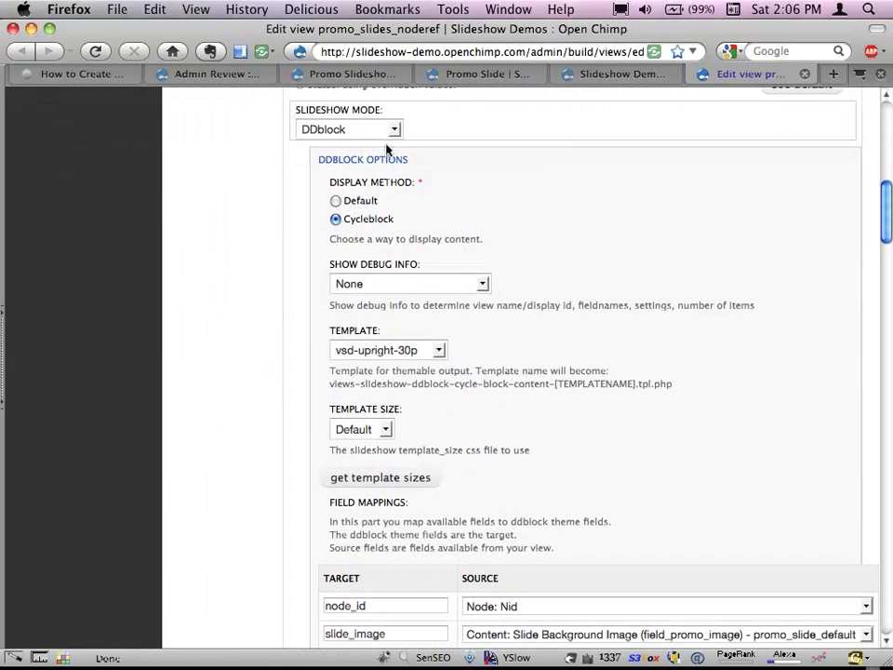
scroll(387, 141, "up", 1)
left_click(354, 162)
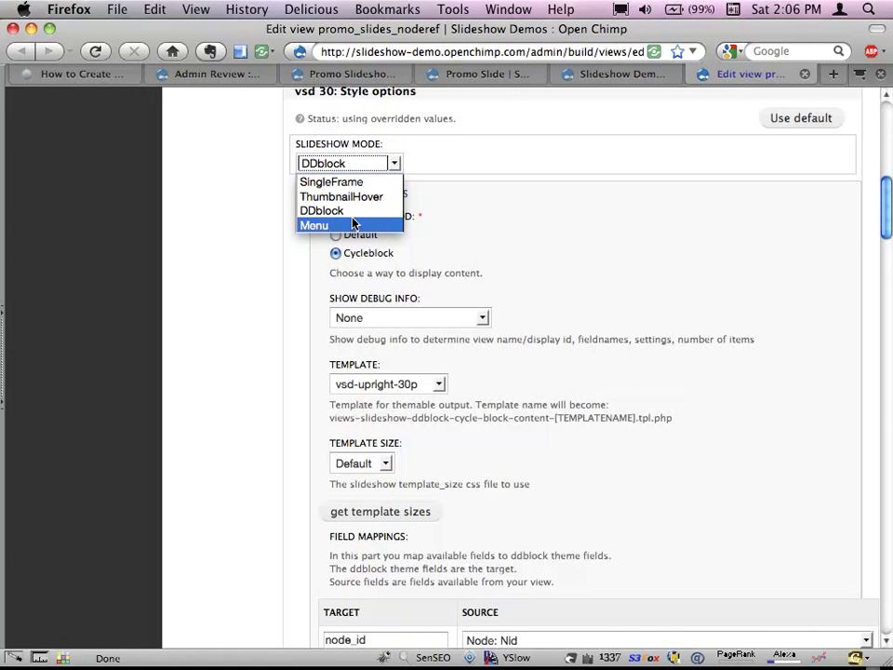
left_click(472, 185)
- Review the DDblock template options and the field mappings of the vsd 30 display
scroll(471, 186, "down", 2)
scroll(471, 186, "down", 4)
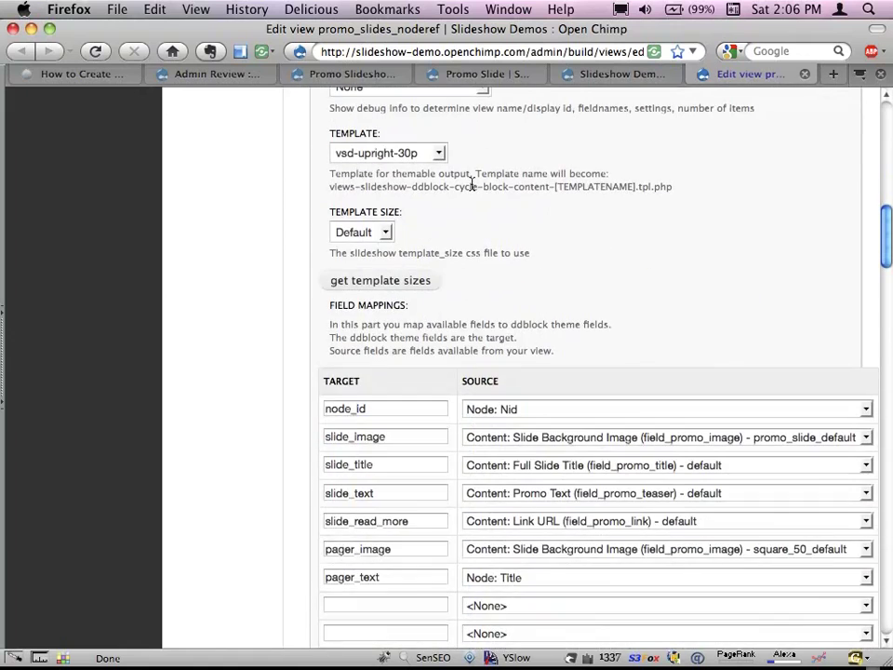
scroll(472, 185, "up", 4)
scroll(472, 184, "down", 6)
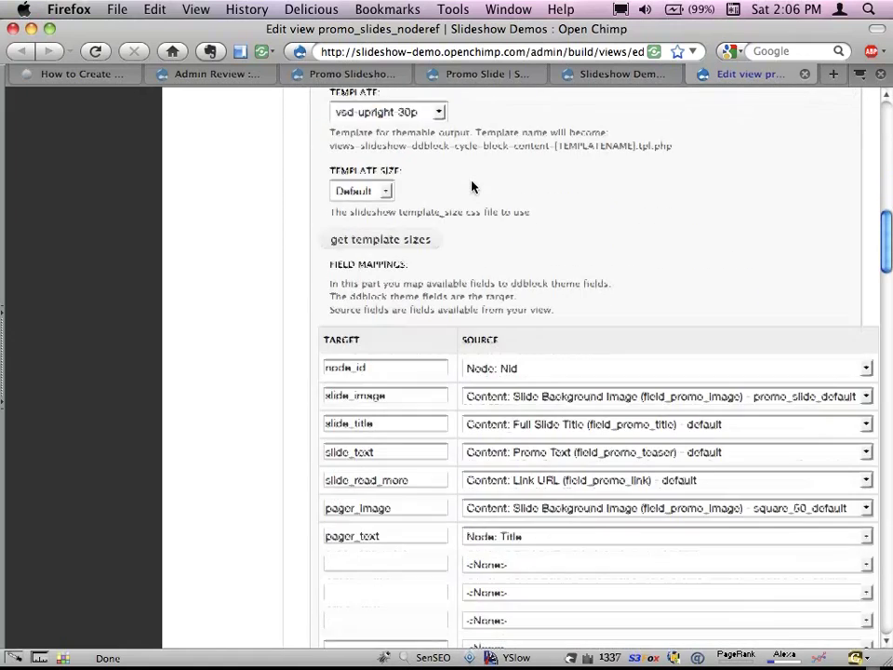
scroll(471, 183, "down", 2)
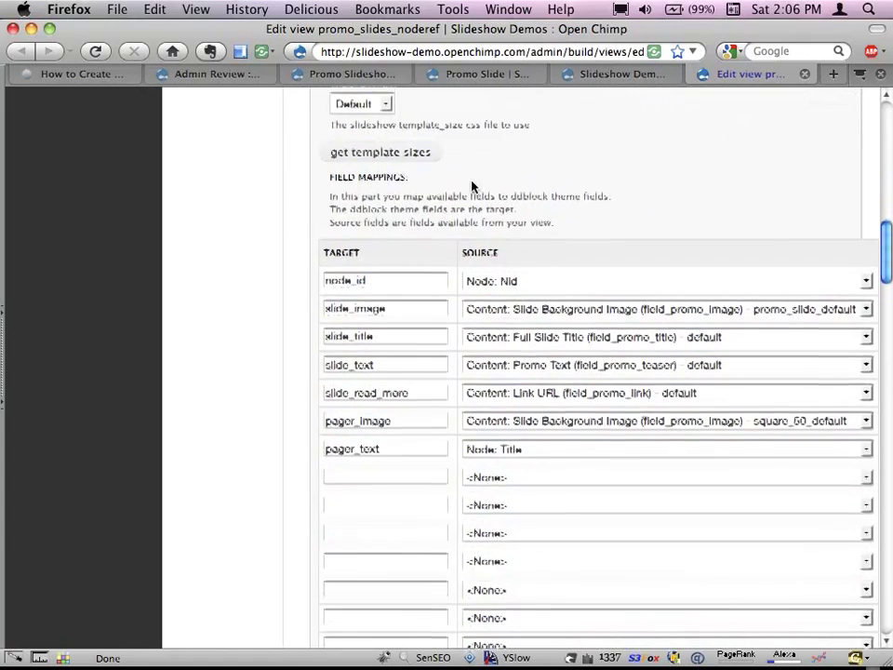
scroll(472, 183, "down", 1)
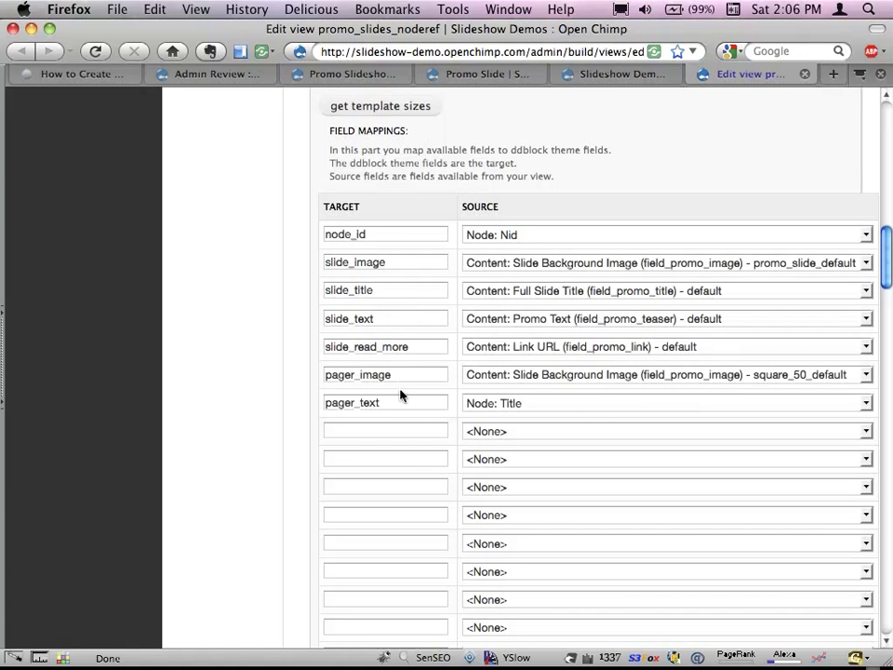
- Compare the view's Fields list with the DDblock field mappings and highlight the Target column heading
scroll(402, 394, "up", 6)
scroll(402, 393, "up", 12)
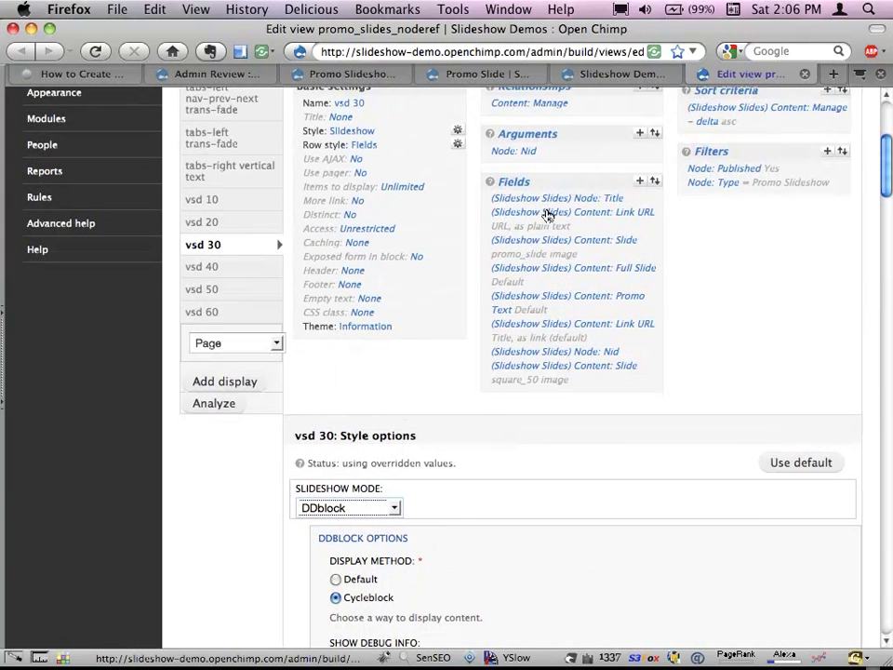
scroll(558, 373, "down", 14)
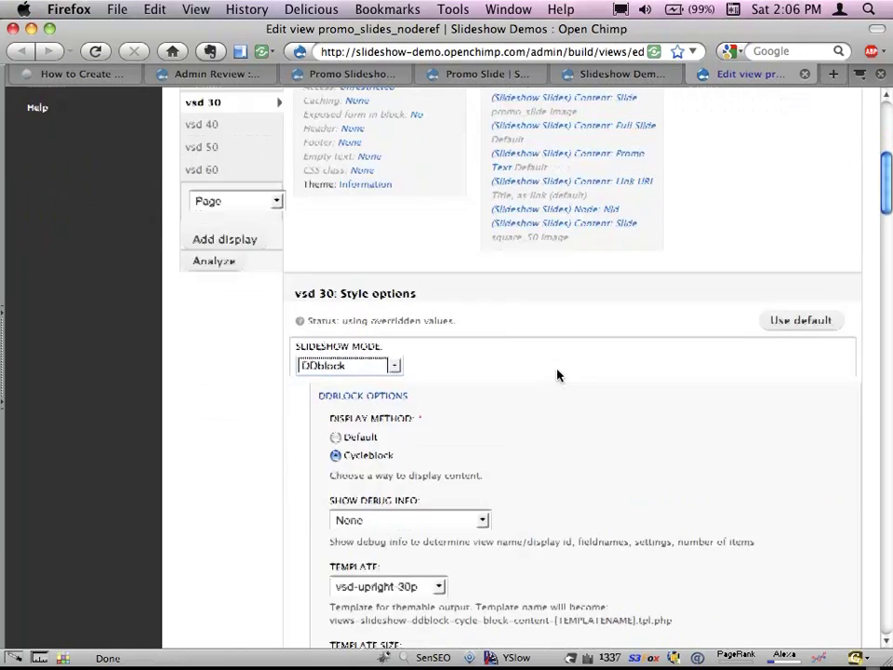
scroll(558, 373, "down", 5)
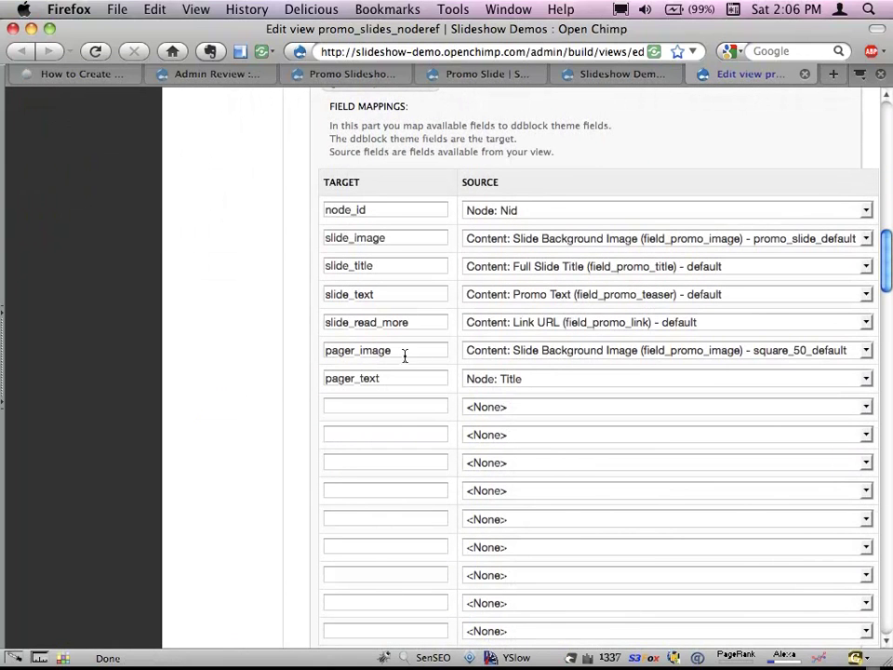
double_click(342, 186)
- Switch to TextMate, open the recent project dloc.openchimp.com.tmproj, and look over the views_slideshow_ddblock template files of the aquia_slate_oc theme
key("super+Tab")
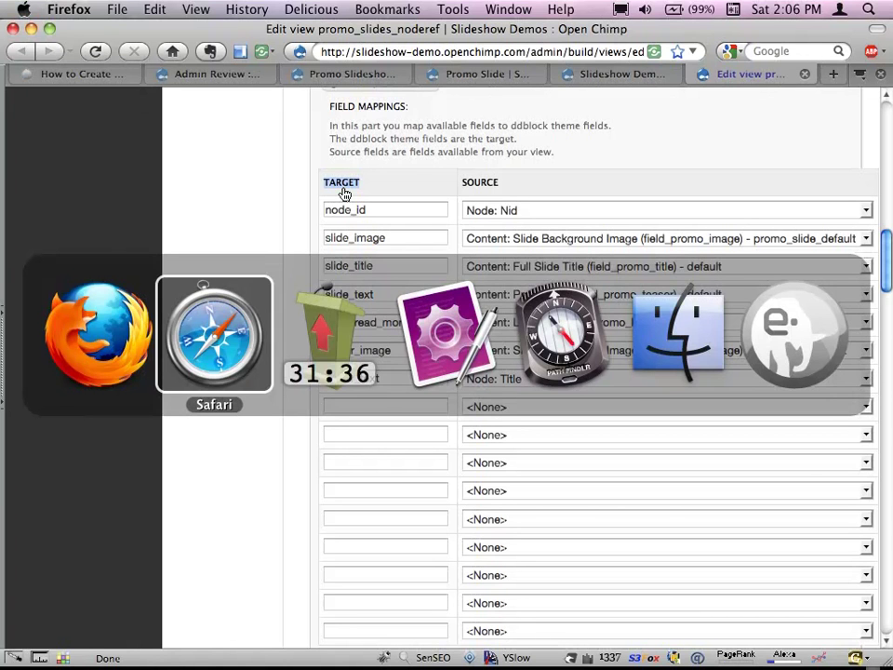
key("super+Tab")
key("super+Tab")
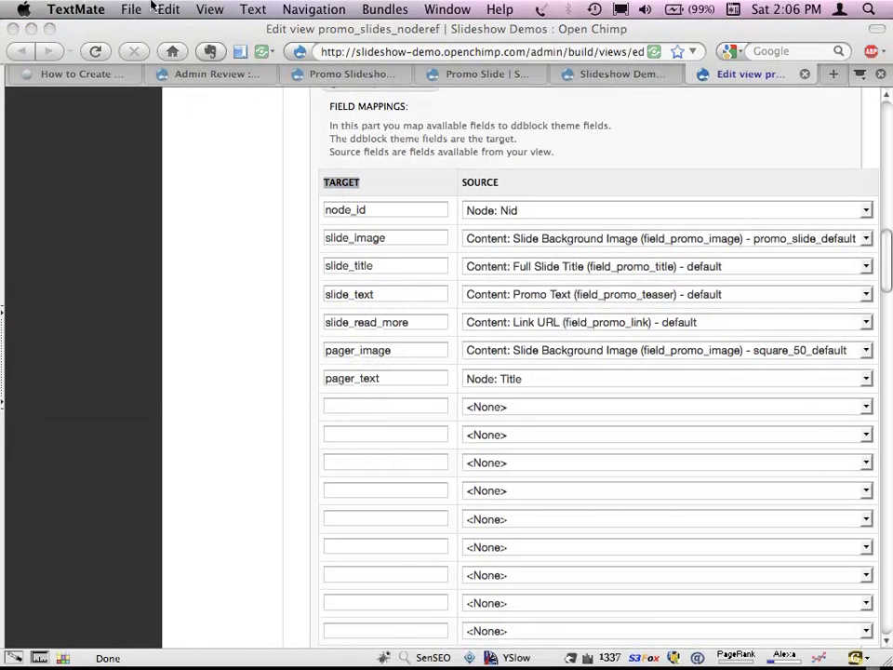
left_click(142, 9)
mouse_move(237, 88)
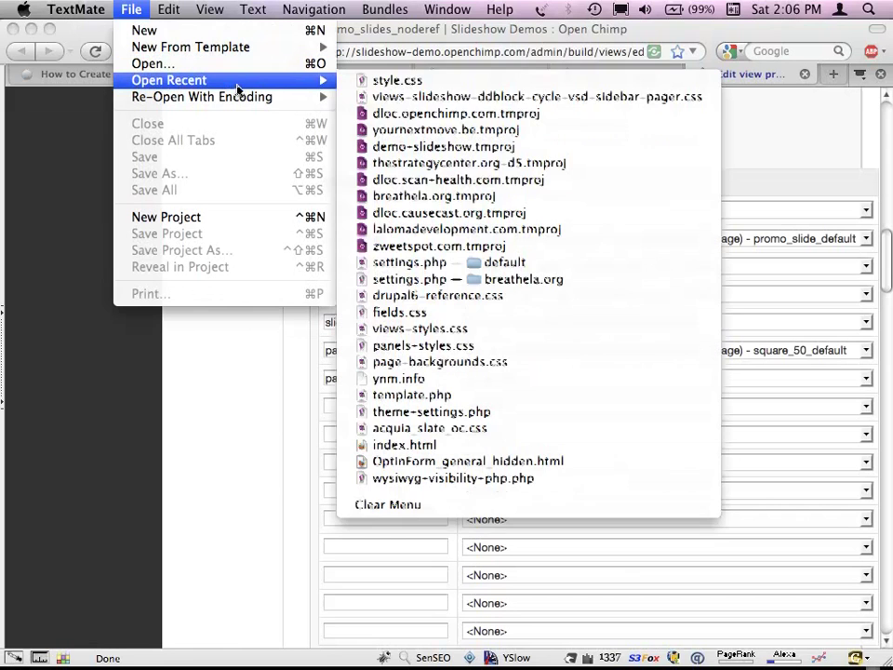
left_click(461, 113)
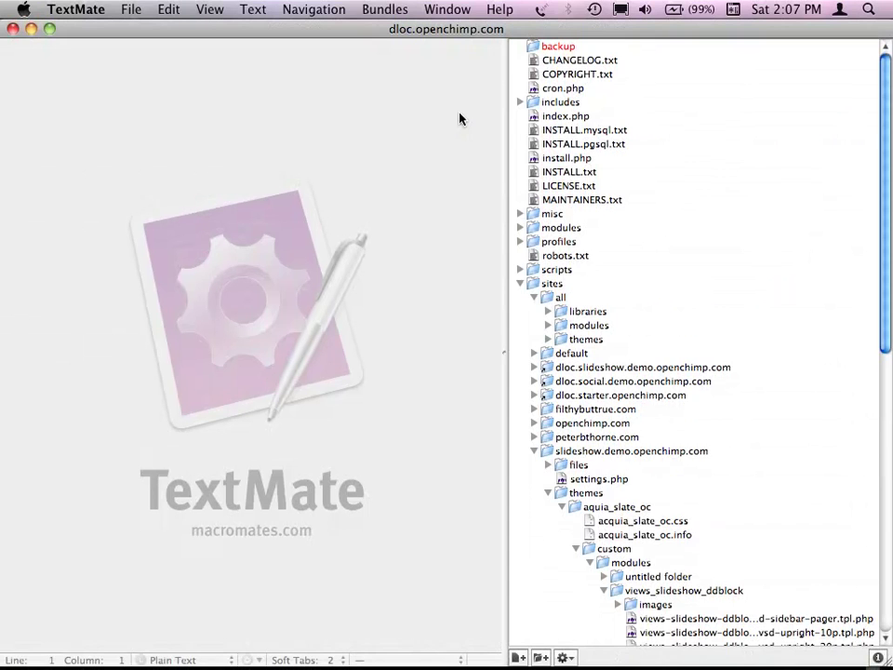
scroll(728, 424, "down", 10)
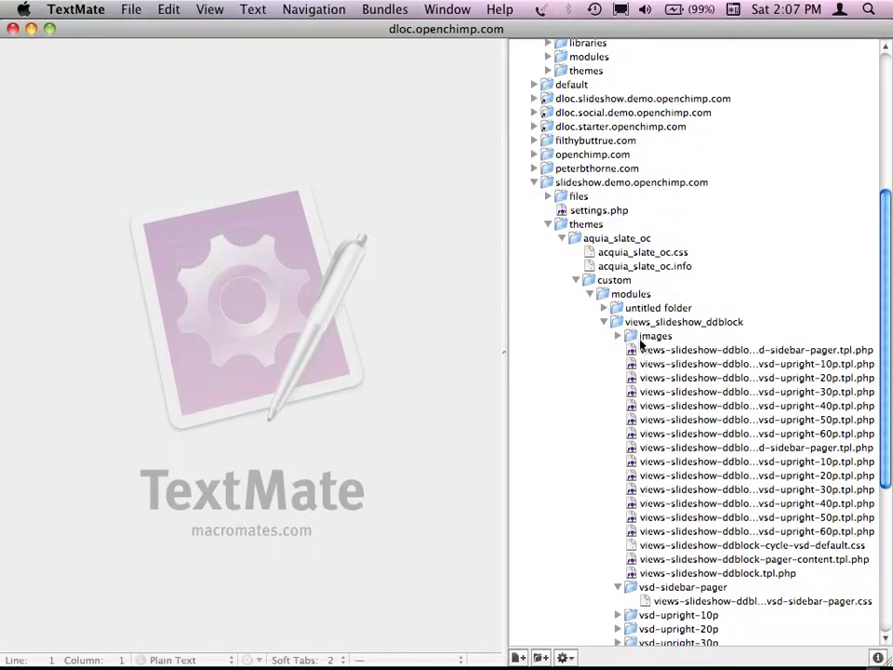
- Open the vsd-sidebar-pager block content template in the views_slideshow_ddblock folder and look over the custom theme folder containing it
scroll(640, 338, "down", 4)
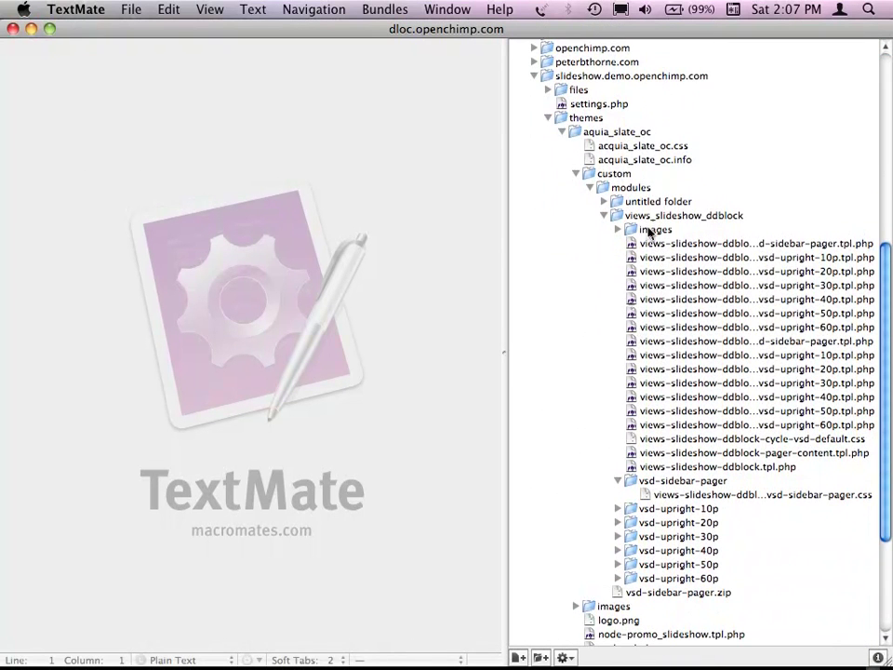
double_click(721, 244)
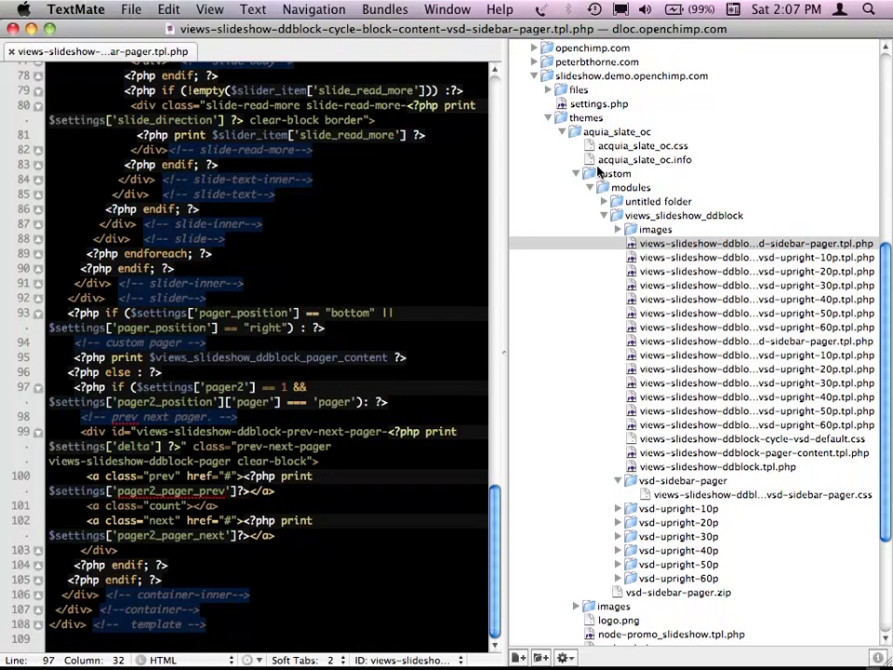
left_click(576, 174)
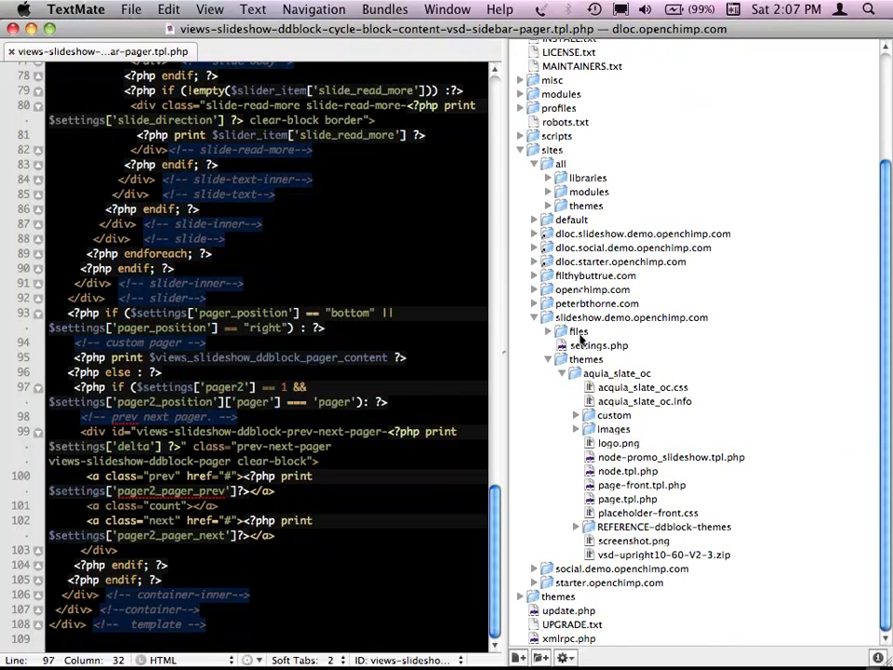
left_click(575, 415)
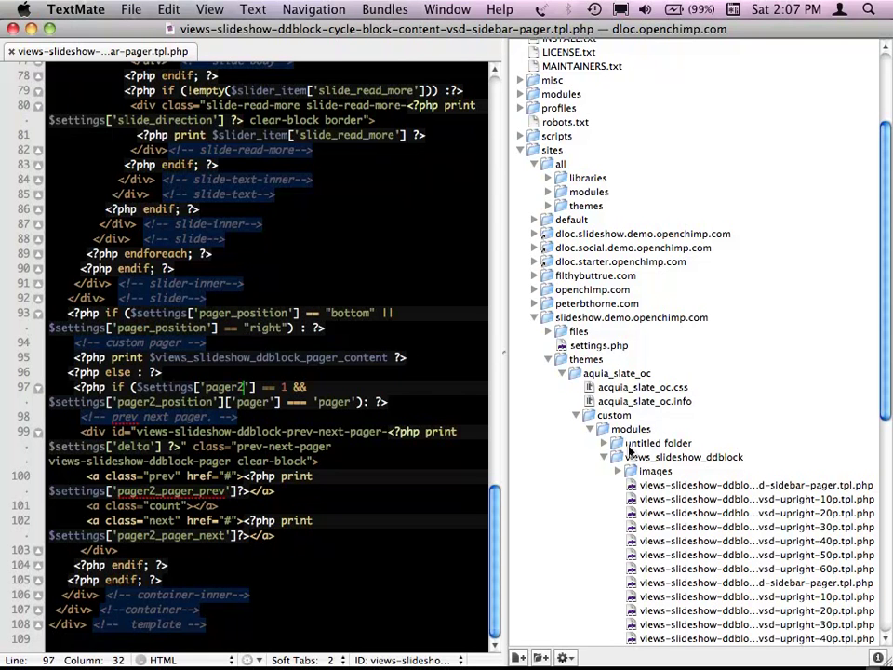
scroll(670, 465, "down", 2)
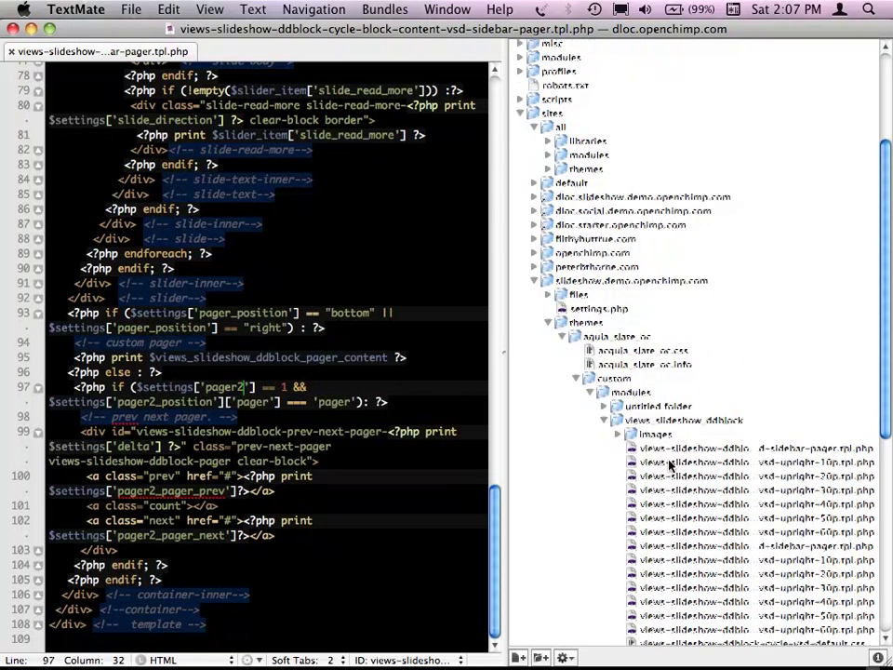
scroll(670, 465, "down", 5)
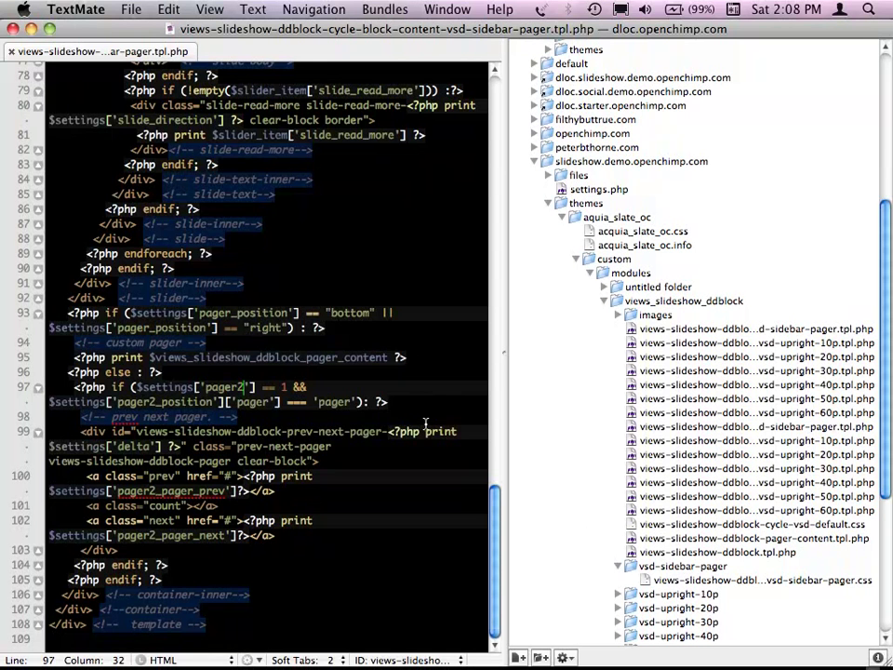
- Open the vsd-sidebar-pager pager content template and read through its code to the end
left_click(799, 428)
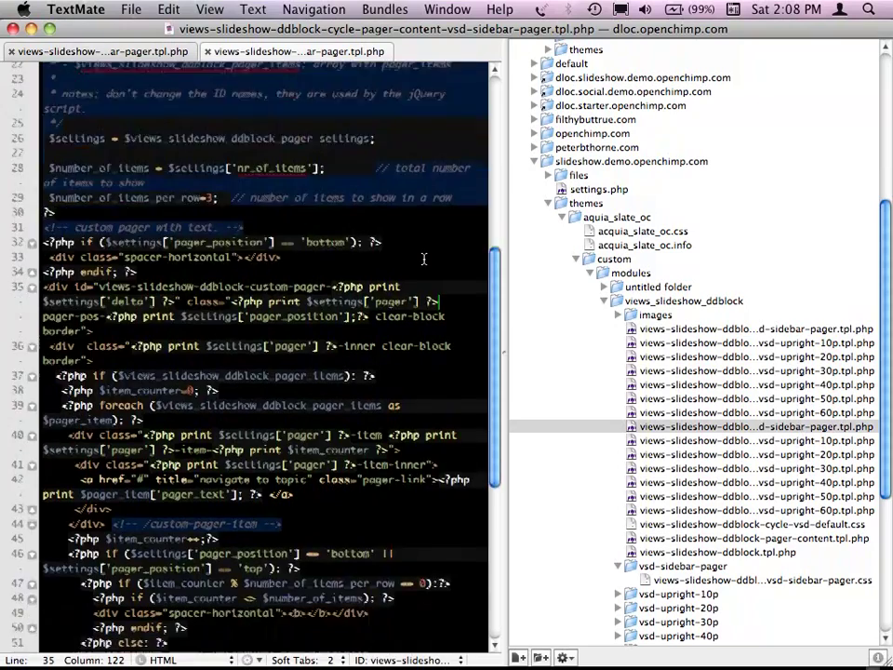
scroll(424, 258, "down", 7)
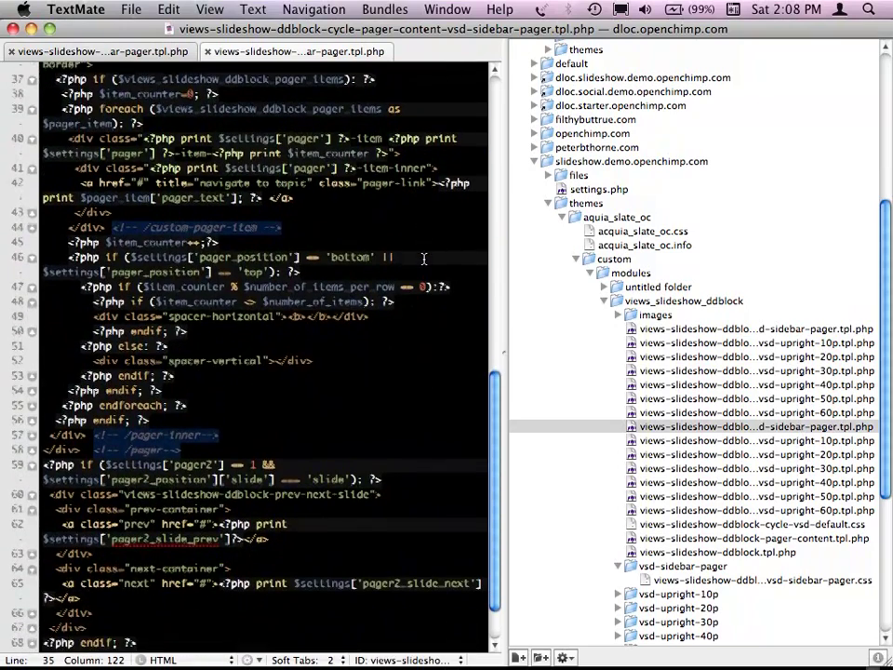
scroll(383, 265, "down", 1)
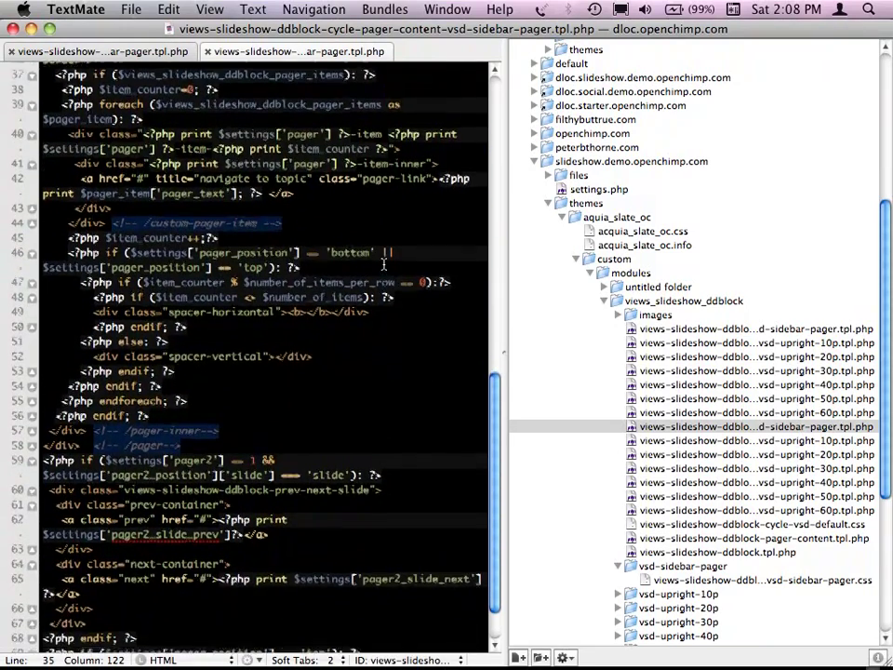
scroll(383, 265, "down", 3)
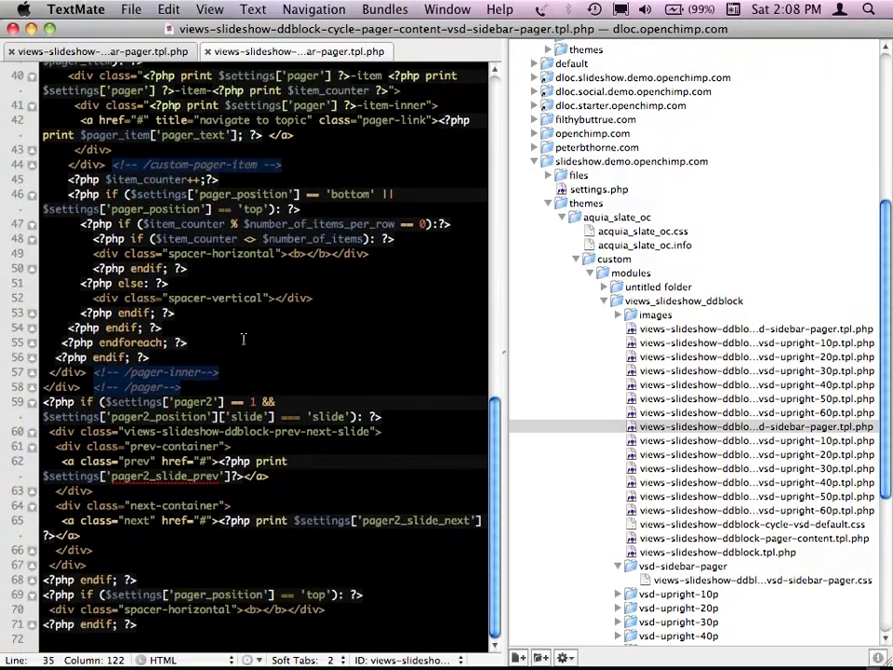
- Switch to Firefox and point out the node_id and slide_image targets in the DDblock field mappings
key("super+Tab")
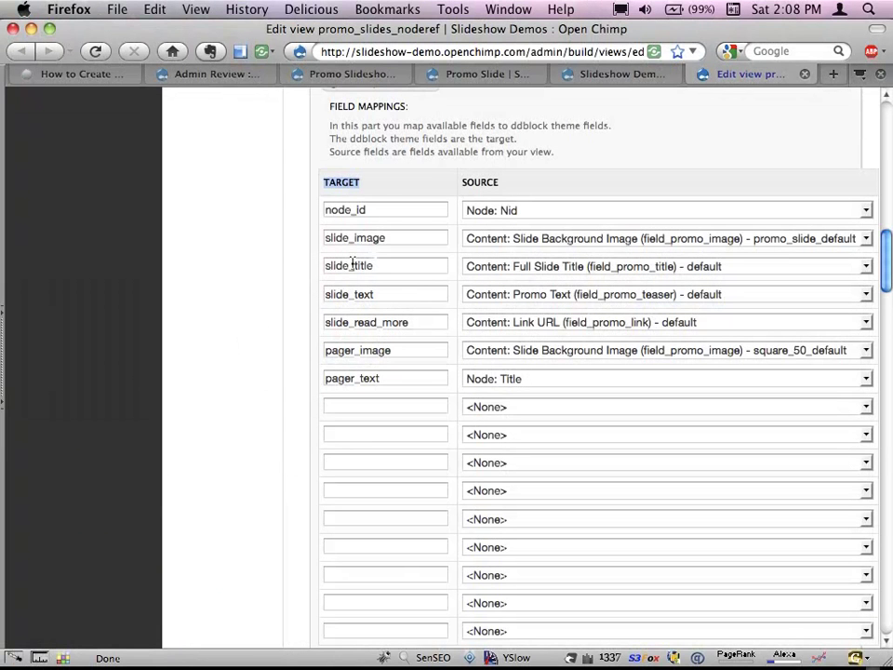
left_click(384, 207)
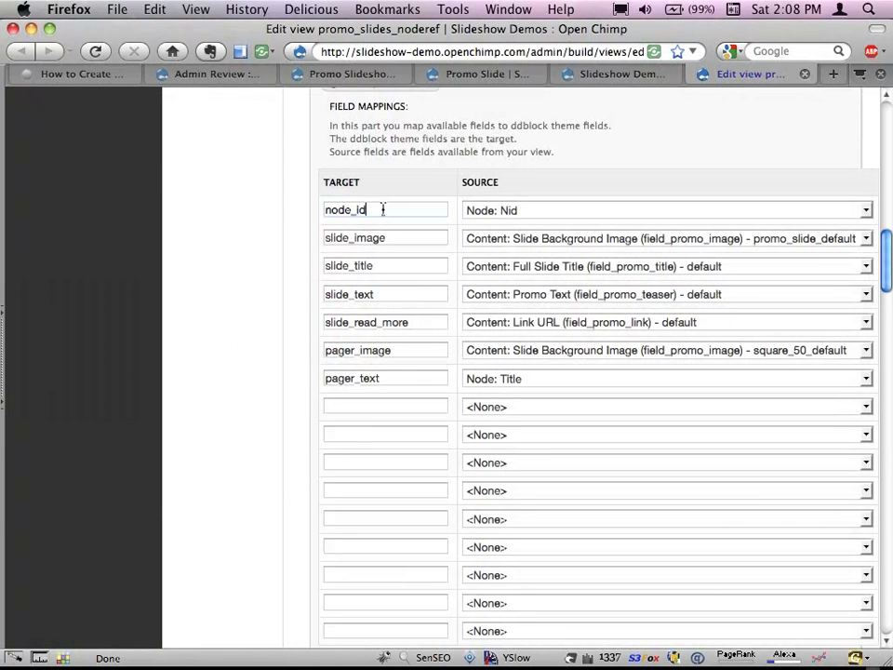
key("shift+Left")
key("shift+Left")
double_click(392, 237)
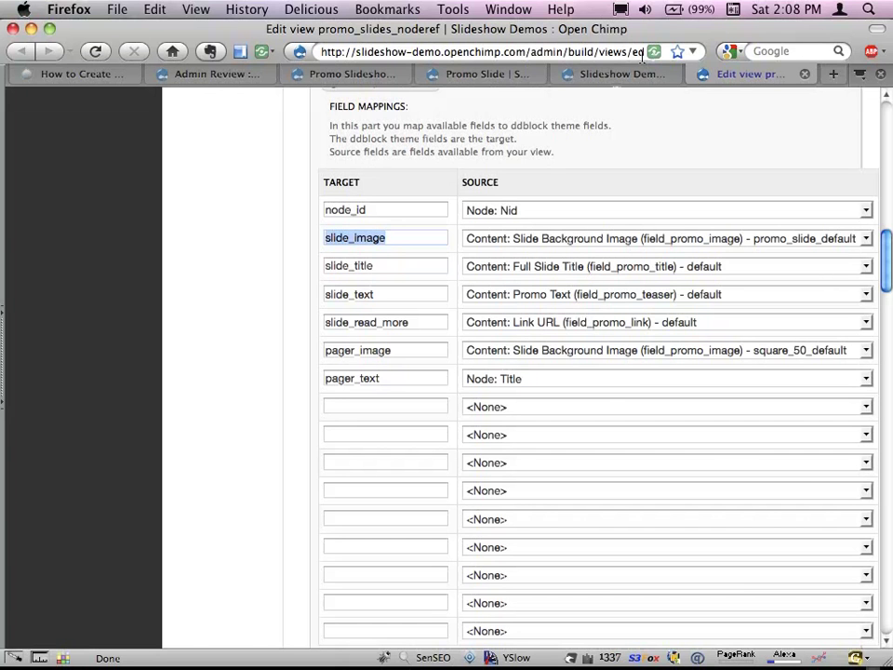
- From the Slideshow Demos page, open the Scenic Panoramas slideshow's view for editing in a new tab and close the old view-editing tab
left_click(613, 78)
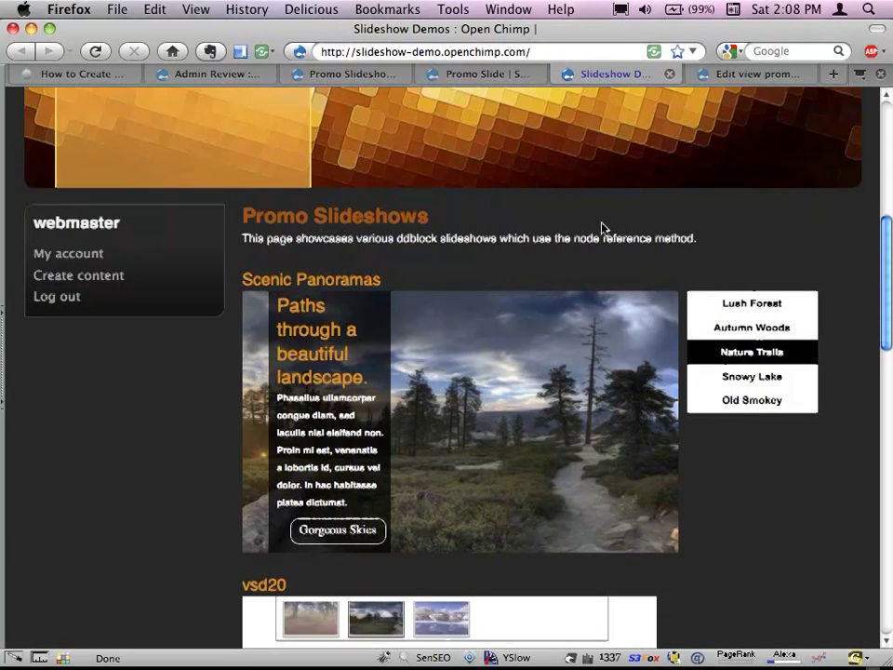
scroll(602, 225, "down", 1)
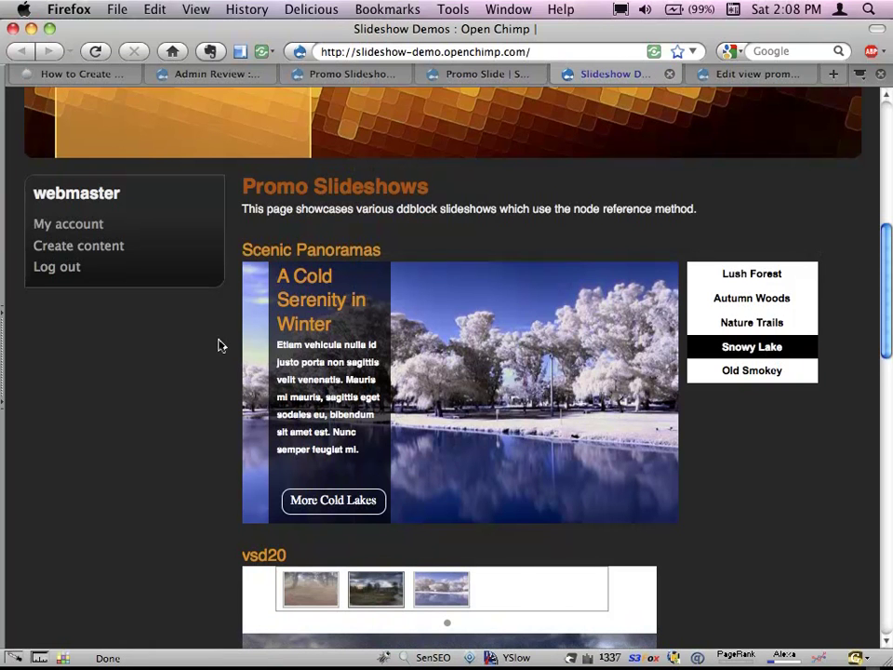
scroll(220, 345, "down", 2)
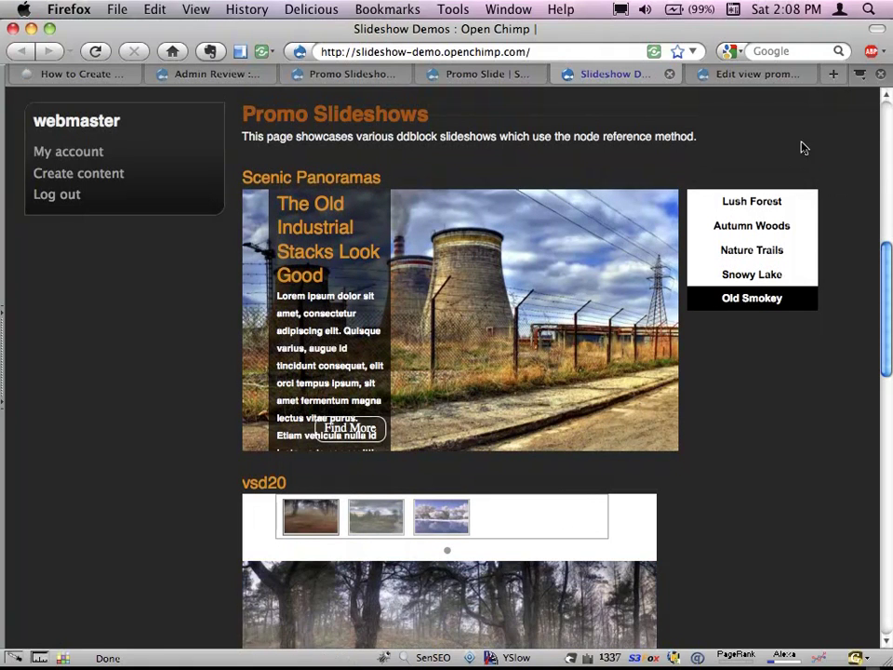
left_click(833, 179, "super")
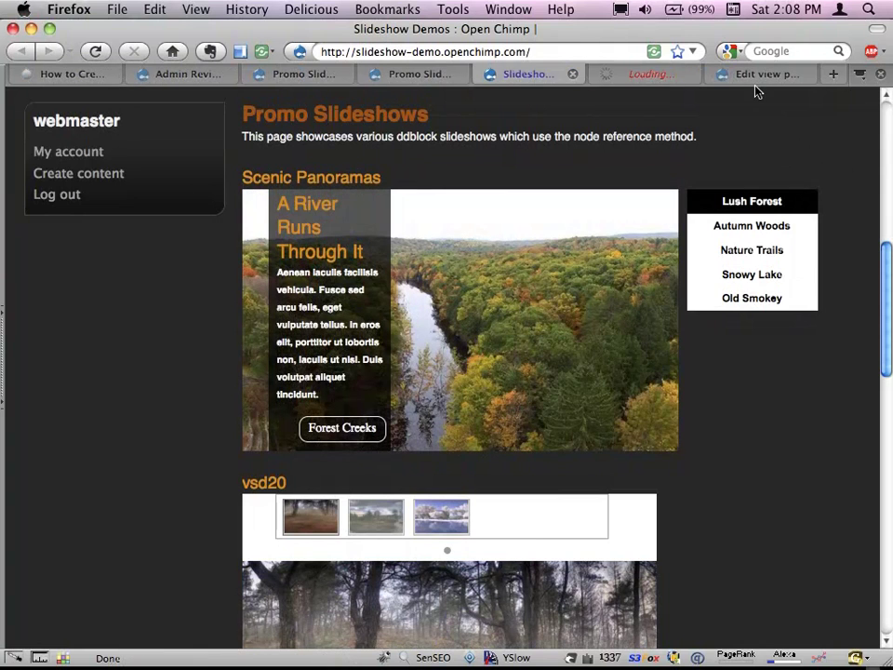
left_click(800, 79)
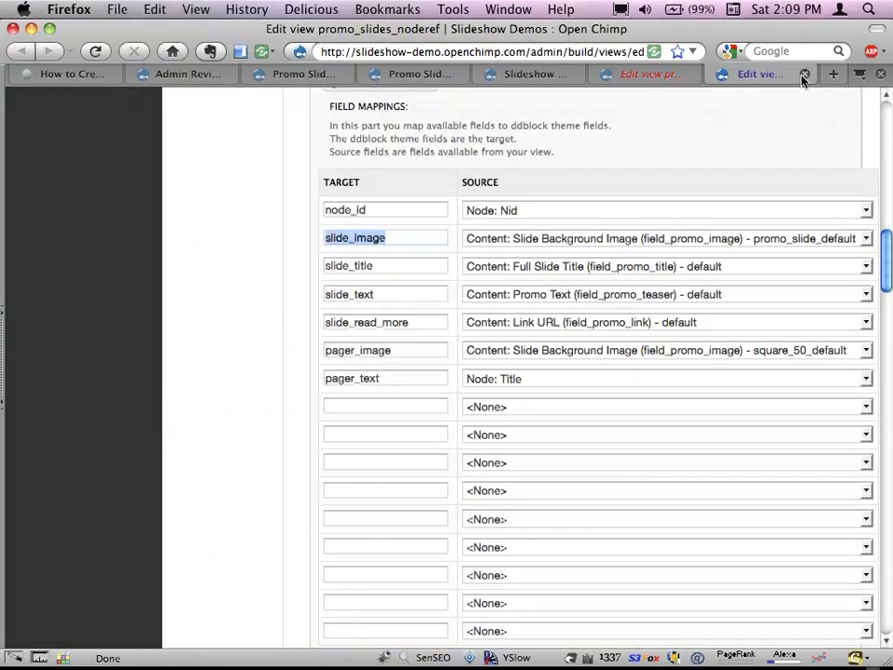
left_click(803, 75)
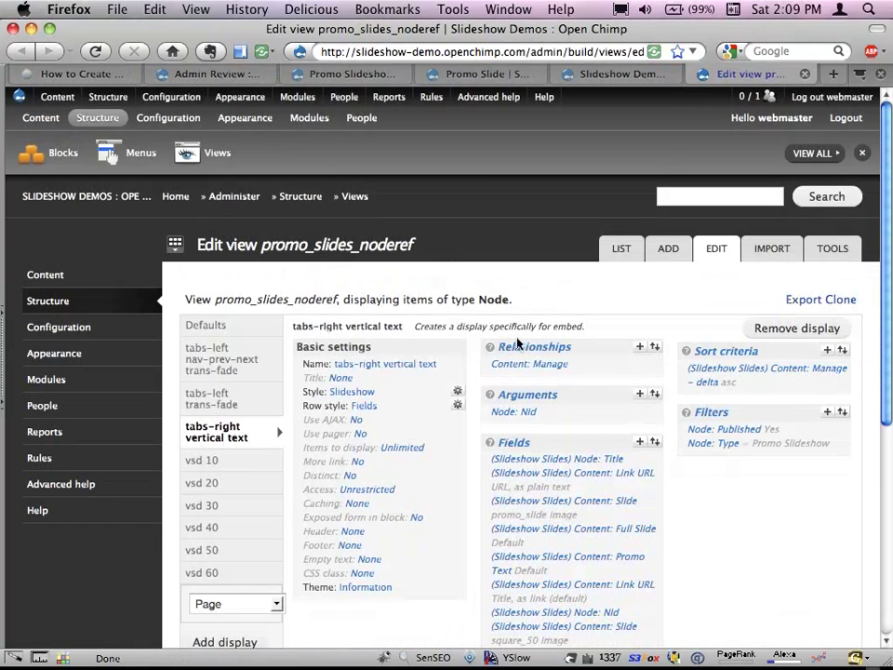
- Open the slideshow style options of the tabs-right vertical text display and review the template, field mappings, pager and slide text settings
left_click(459, 394)
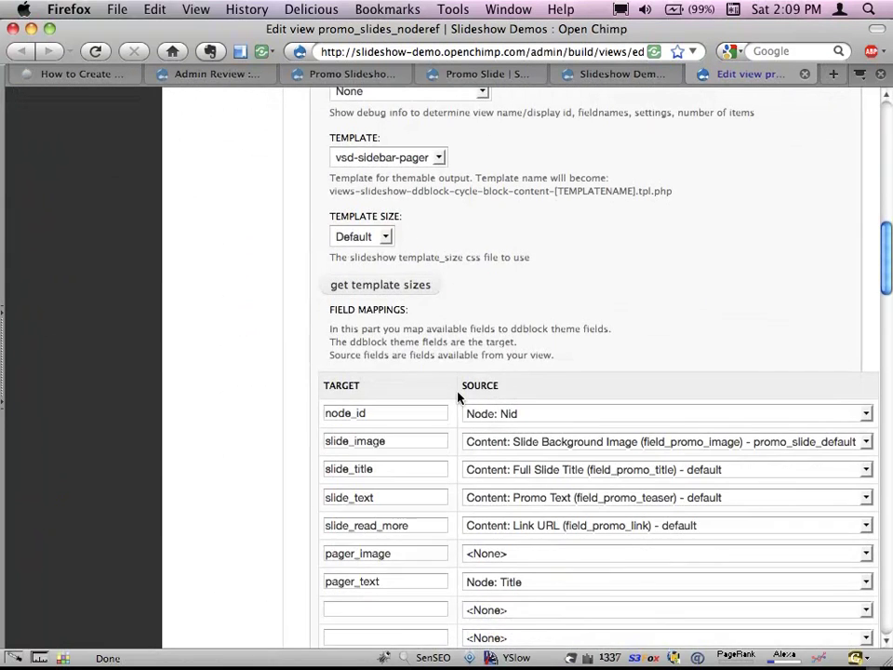
scroll(459, 394, "down", 5)
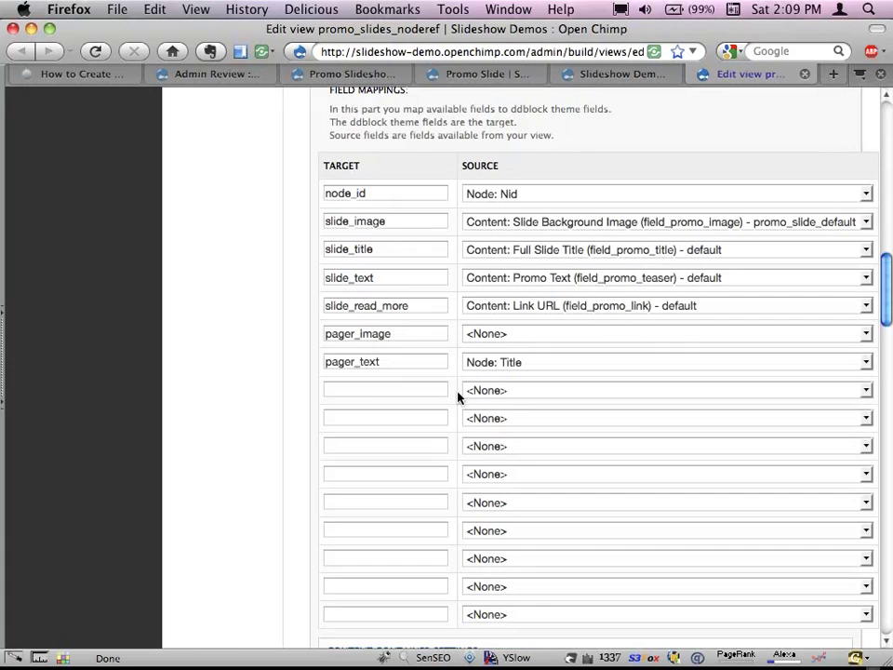
scroll(458, 394, "down", 10)
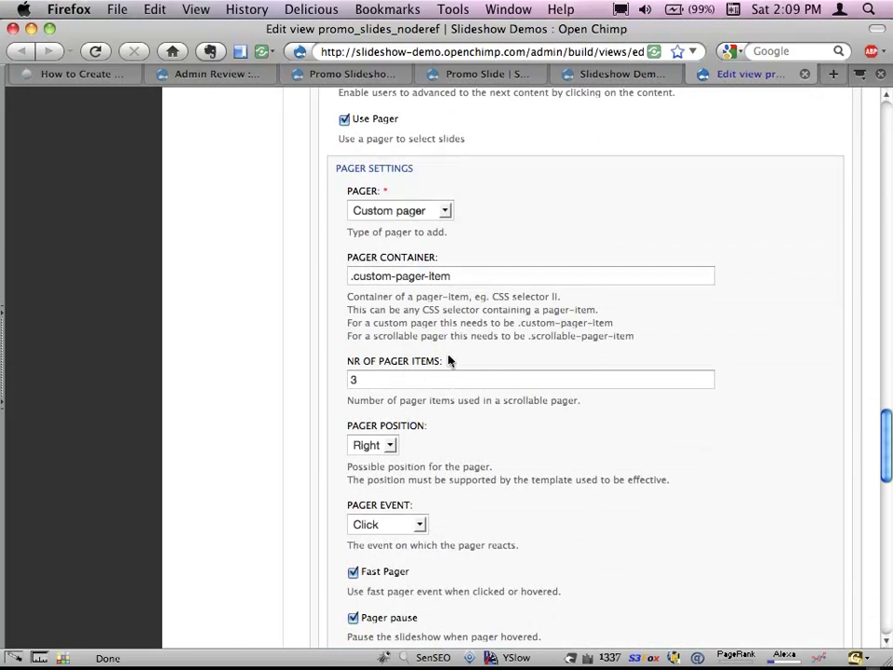
scroll(449, 344, "down", 1)
scroll(447, 342, "up", 6)
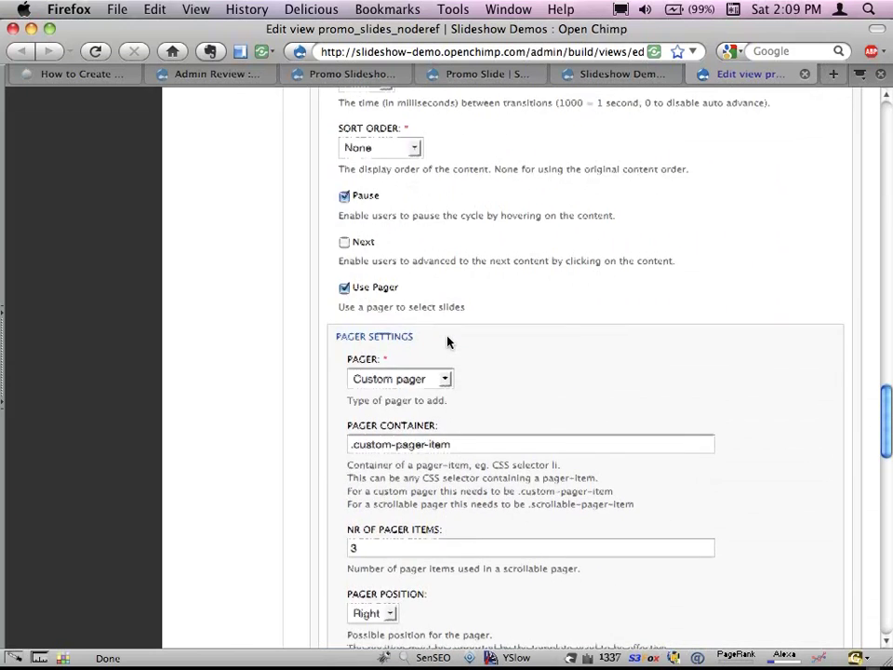
scroll(448, 341, "down", 6)
scroll(447, 340, "down", 8)
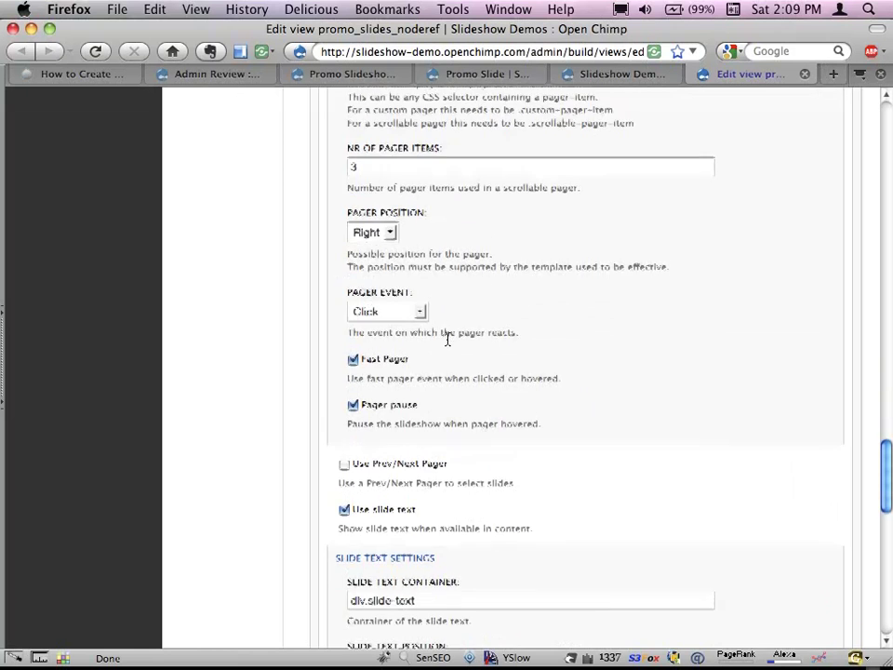
scroll(447, 342, "down", 6)
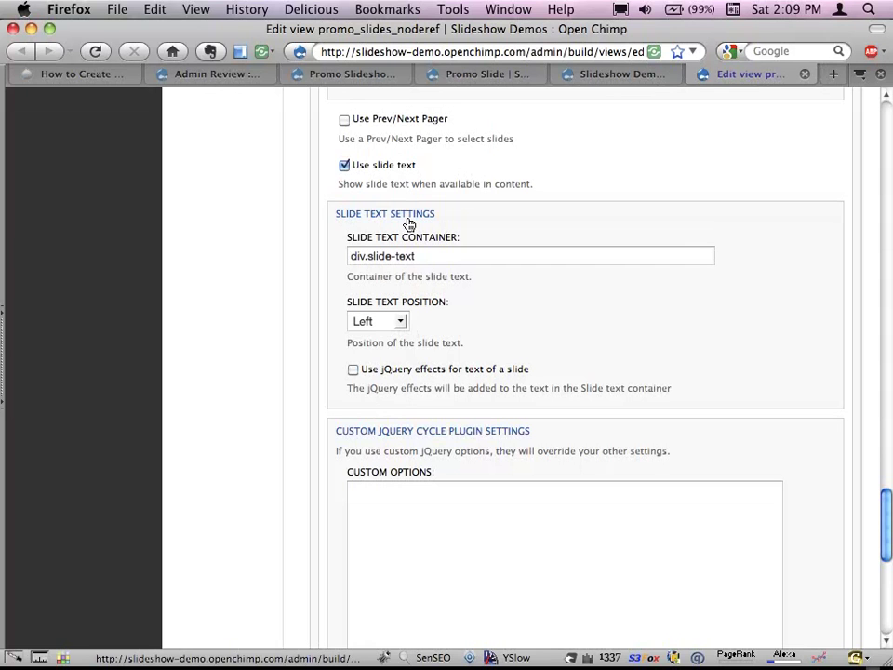
- Set the slide text position to Right, update the style options and save the promo_slides_noderef view
left_click(398, 321)
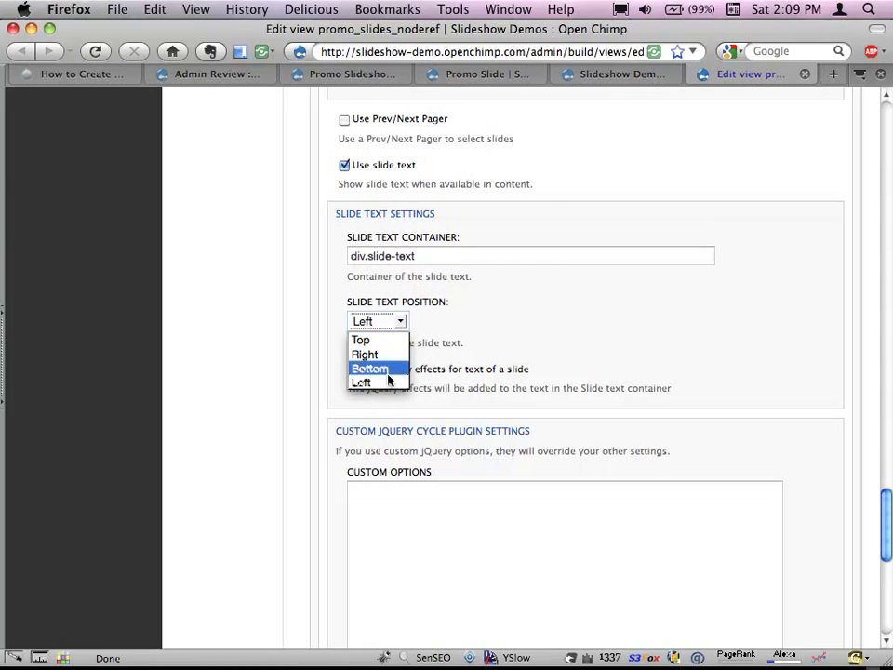
left_click(385, 355)
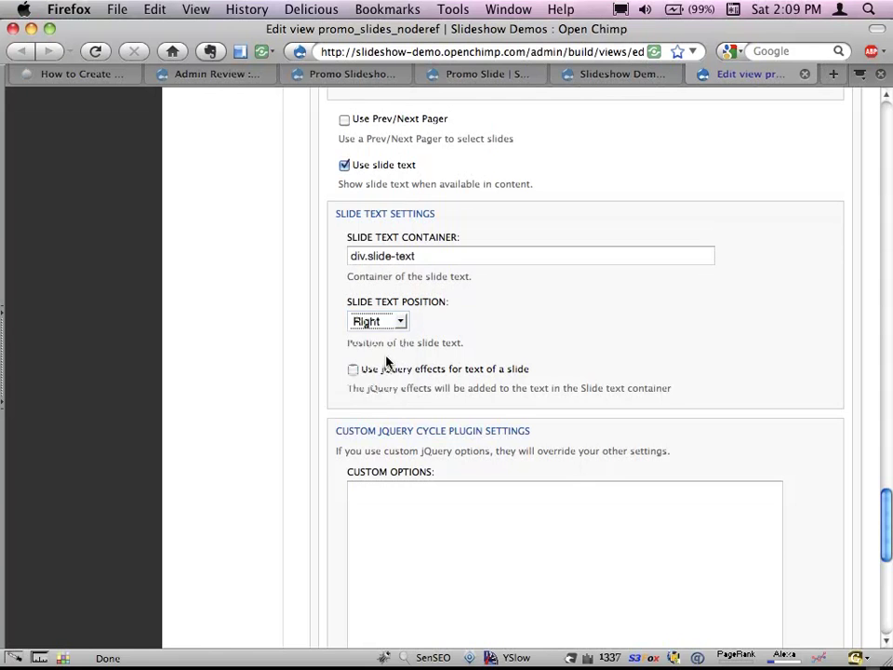
scroll(289, 312, "down", 10)
right_click(287, 316)
left_click(278, 314)
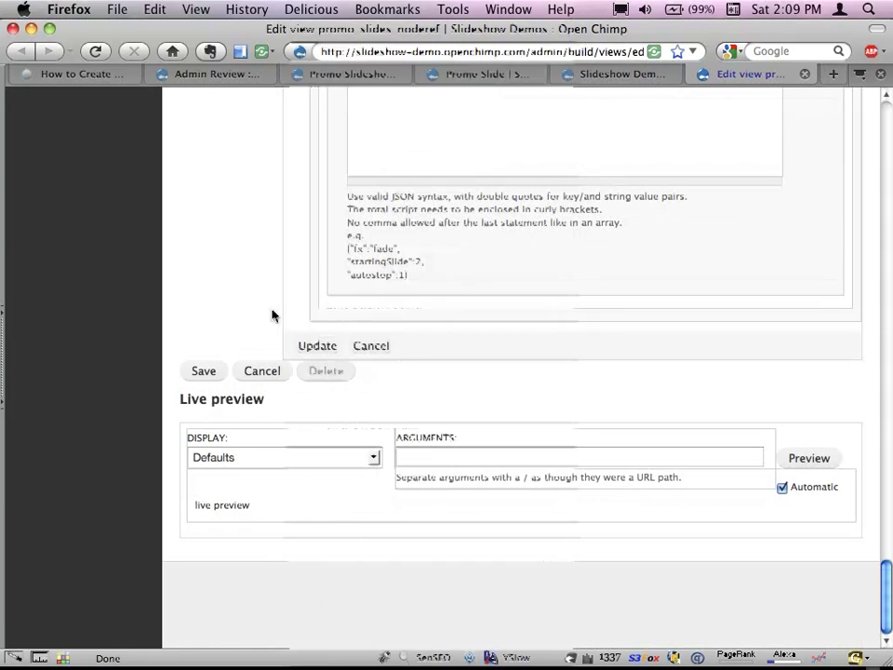
left_click(323, 350)
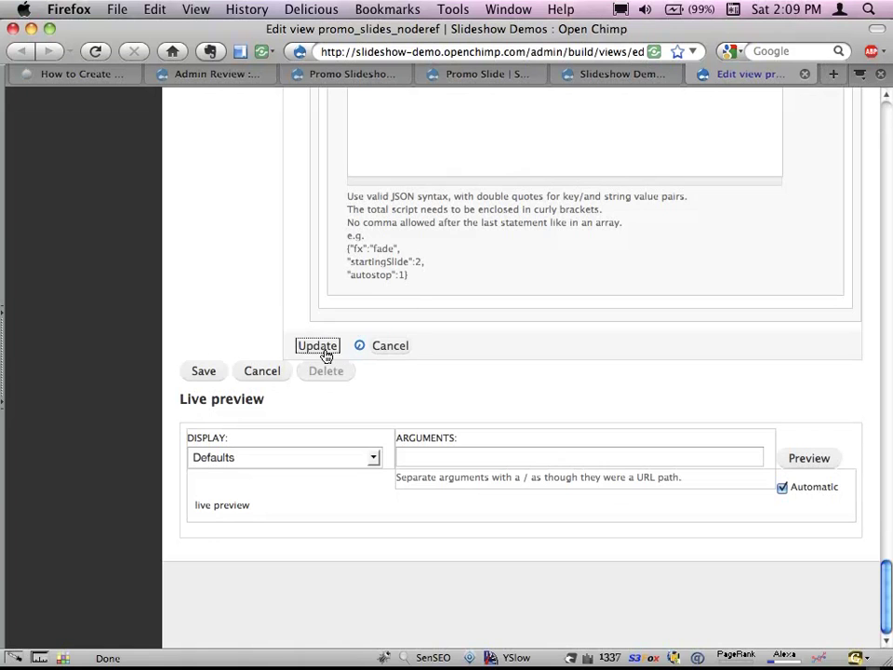
left_click(214, 372)
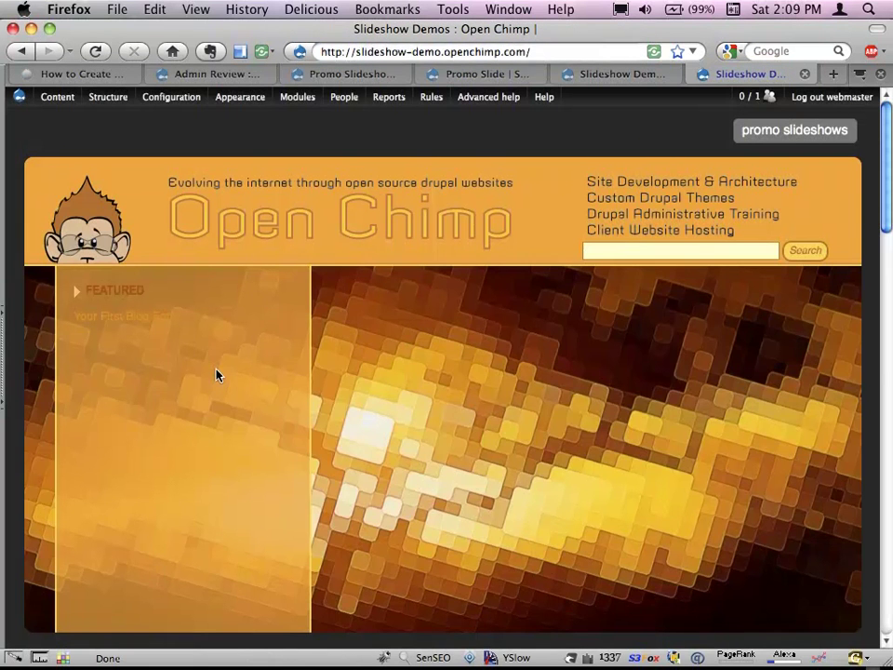
- Check the slide text placement in the Scenic Panoramas slideshow on the front page and on its own node page in a new tab
scroll(401, 332, "down", 1)
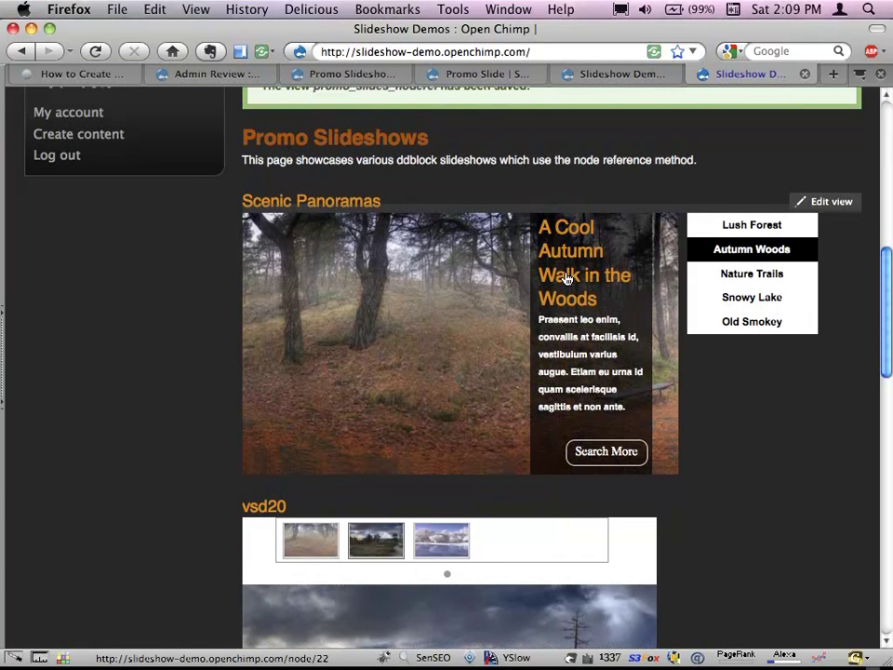
left_click(347, 203, "super")
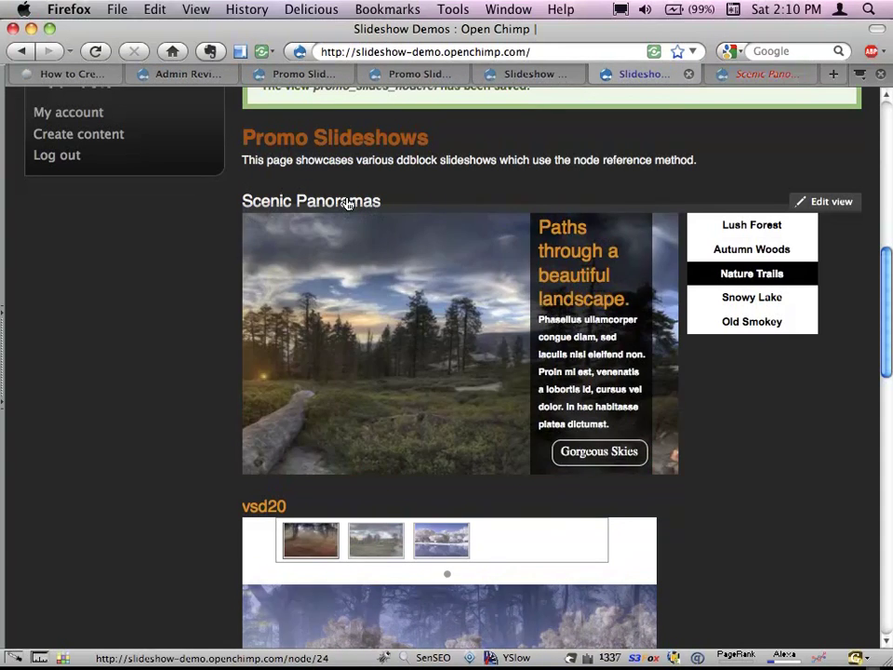
left_click(761, 80)
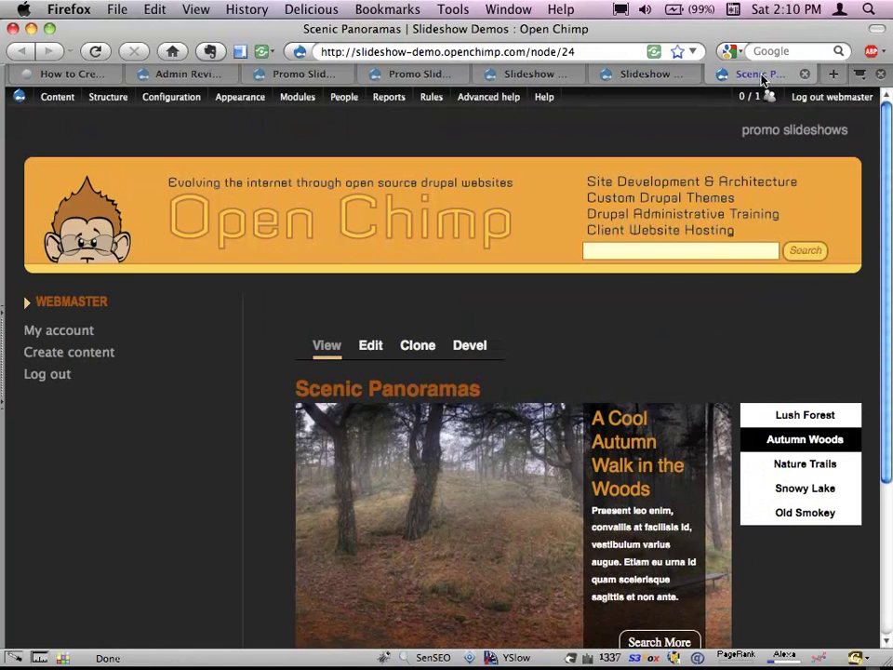
scroll(479, 352, "down", 4)
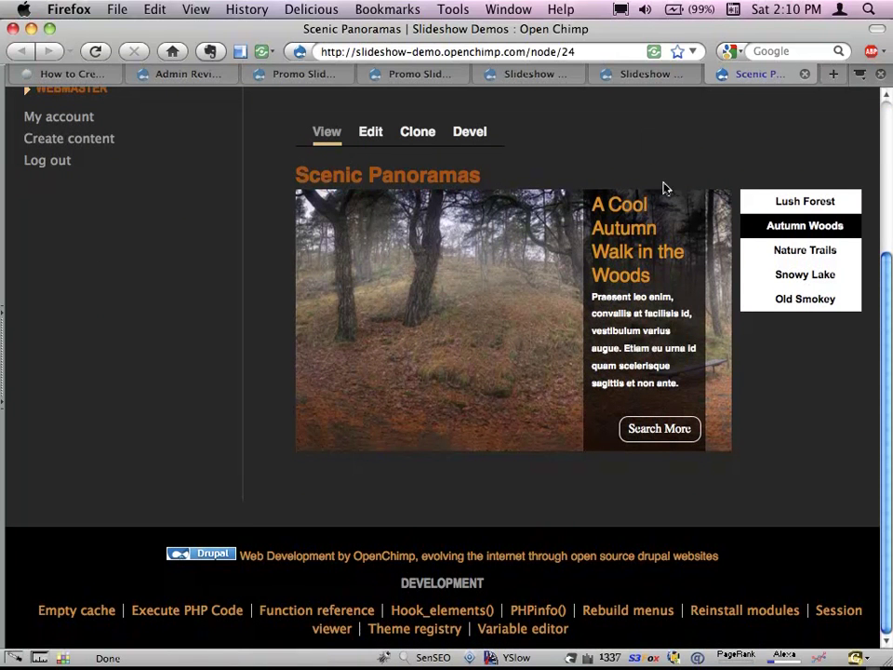
scroll(758, 294, "up", 2)
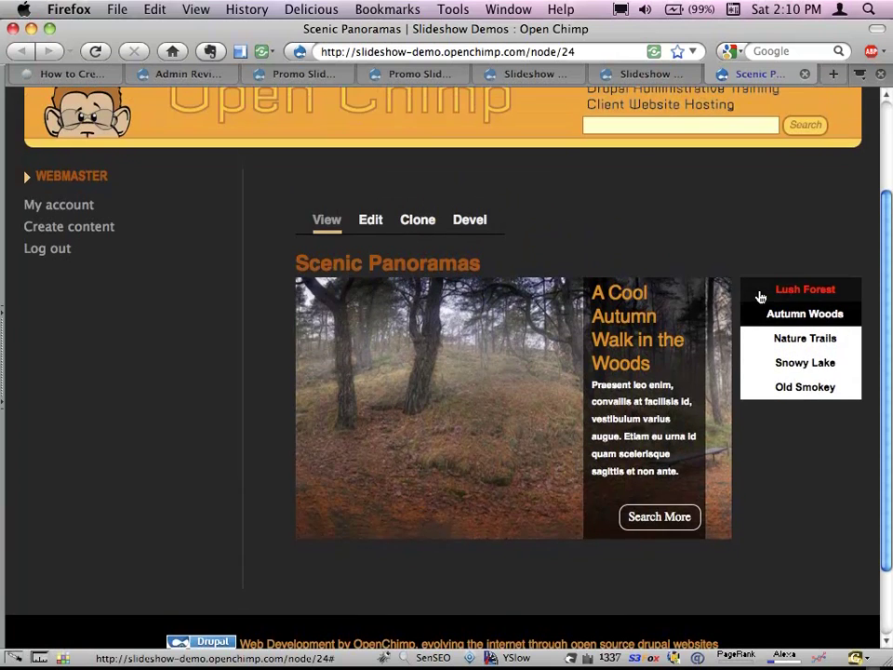
- Open the Scenic Panoramas slideshow for editing and reorder its slides to start with Autumn Woods, then Nature Trails
scroll(758, 294, "up", 1)
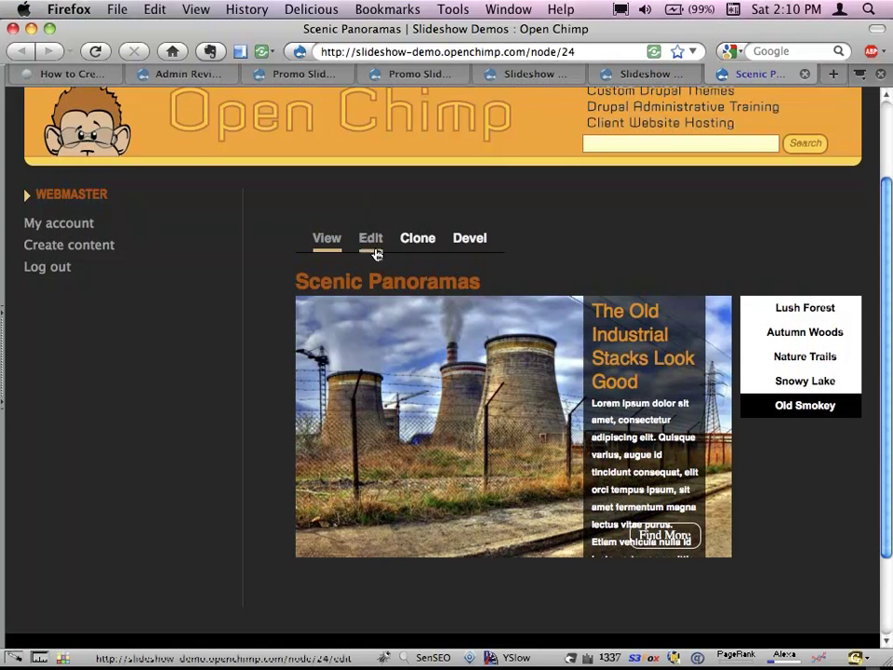
left_click(373, 247)
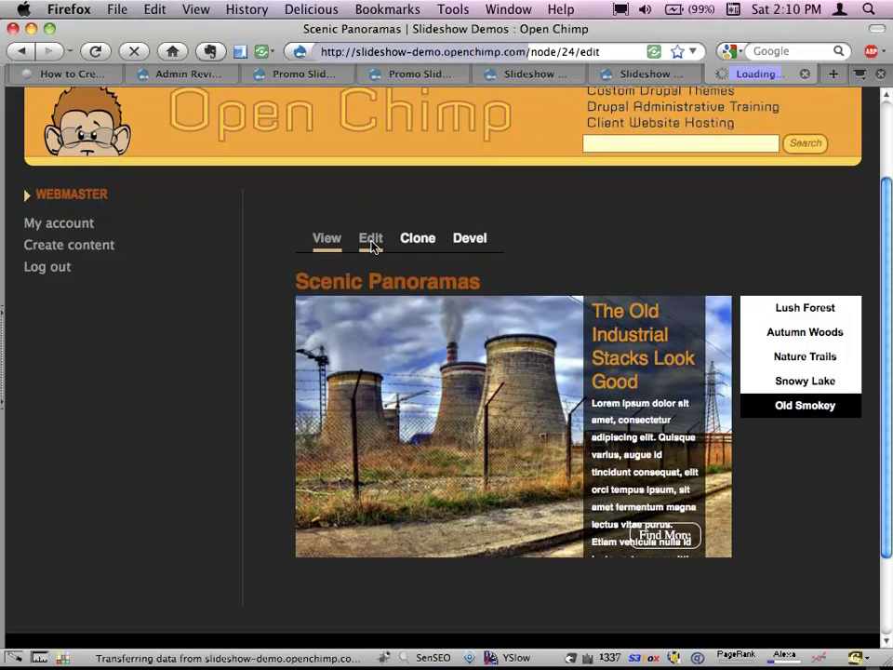
scroll(372, 247, "down", 3)
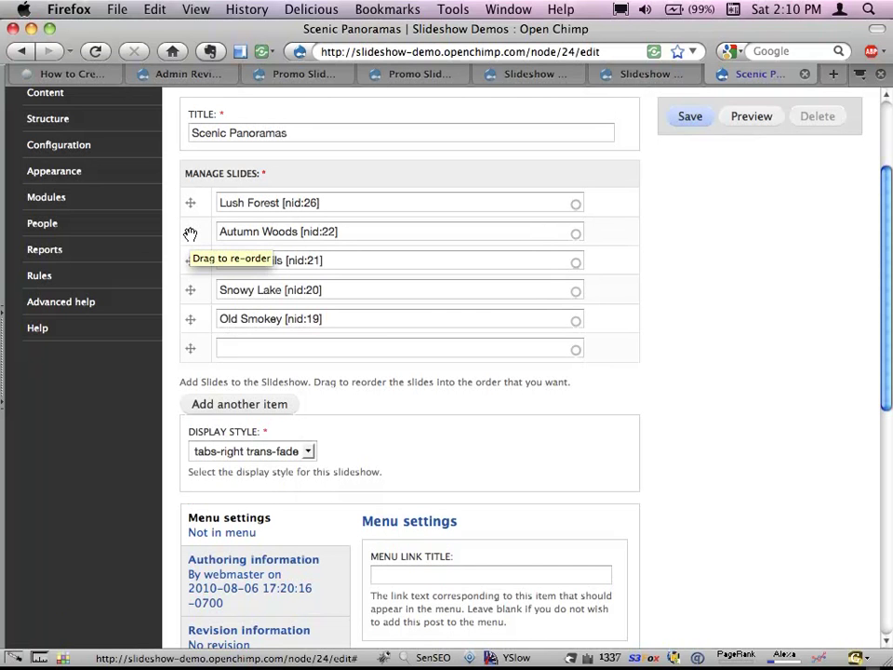
left_click_drag(190, 233, 190, 201)
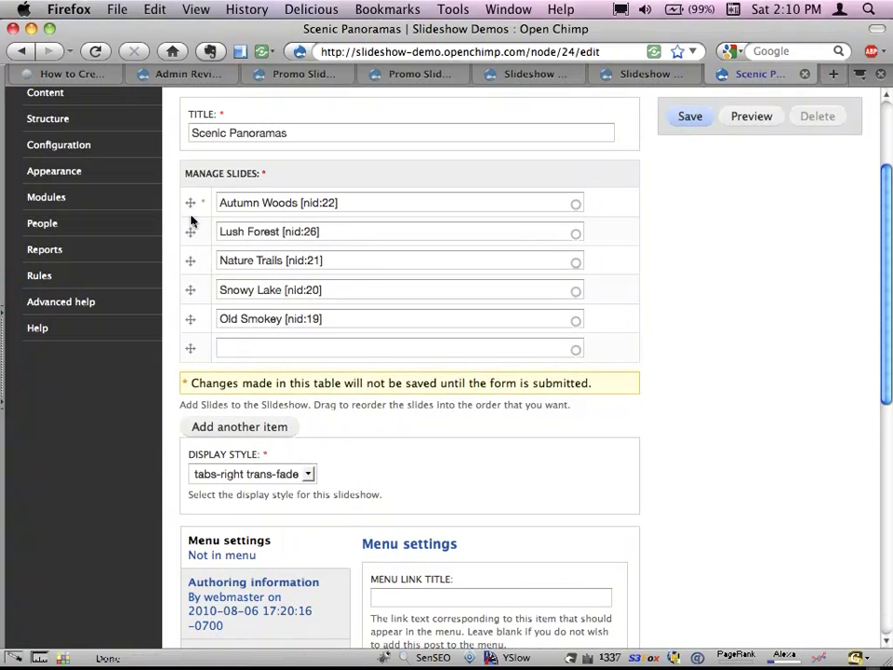
left_click_drag(190, 257, 190, 234)
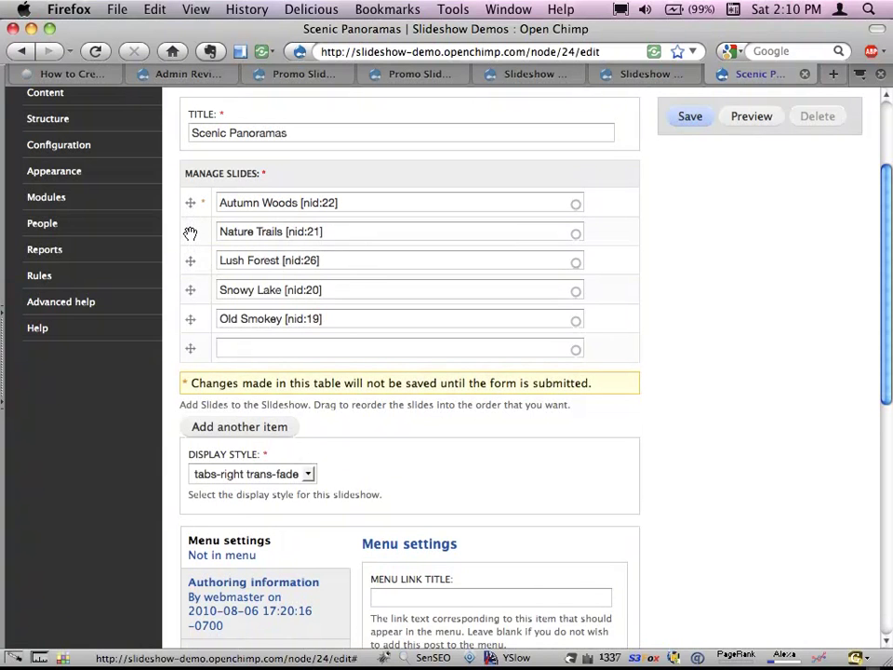
- Set the slideshow's display style to vsd 60, save the node and view the resulting slideshow
left_click(296, 474)
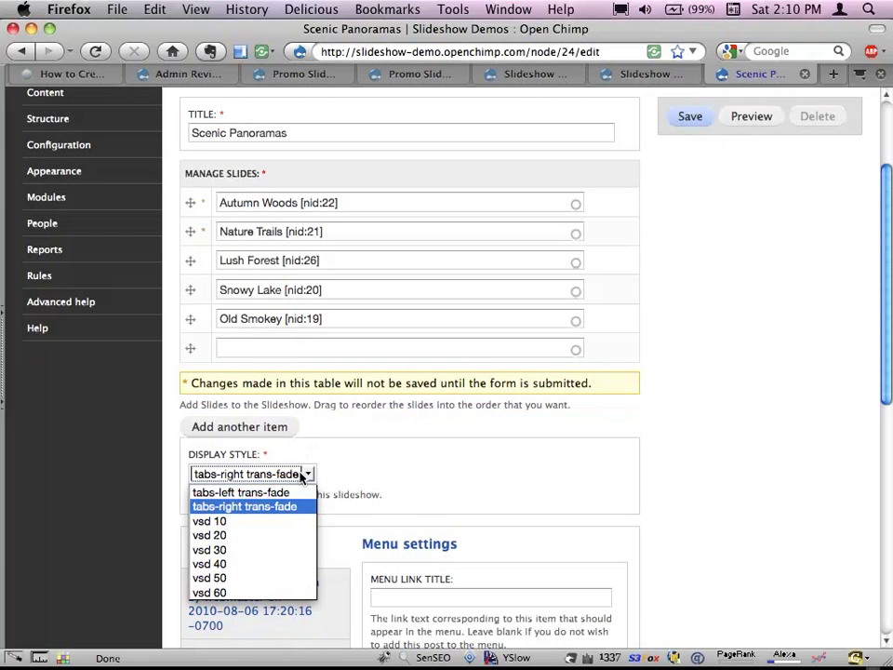
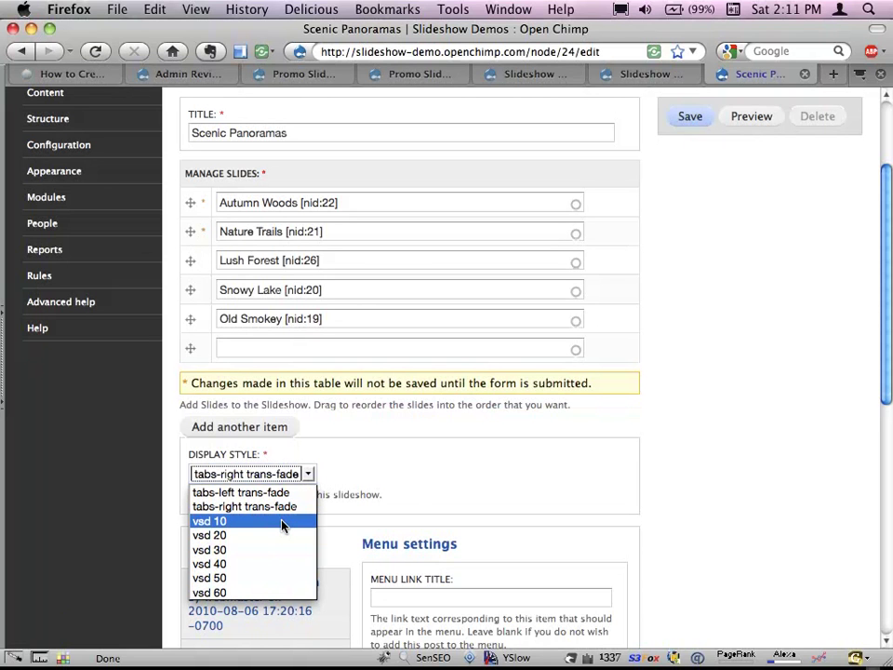
left_click(441, 476)
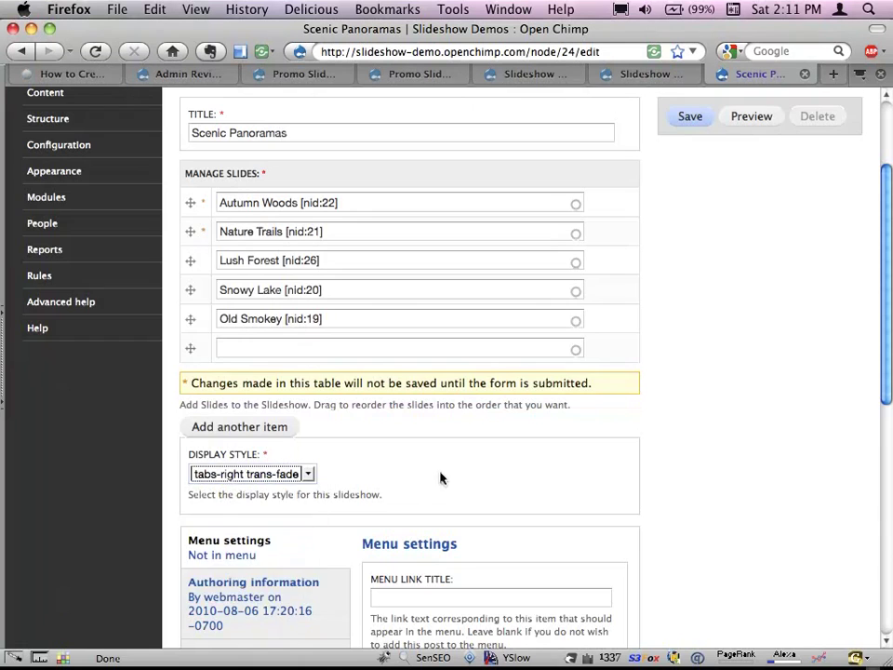
scroll(441, 476, "down", 5)
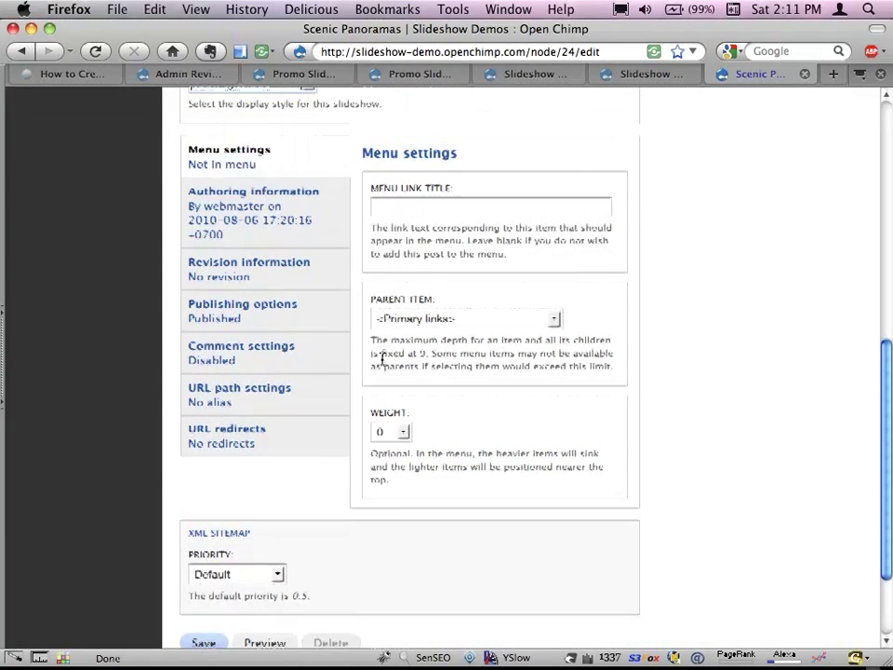
scroll(293, 410, "up", 5)
left_click(296, 425)
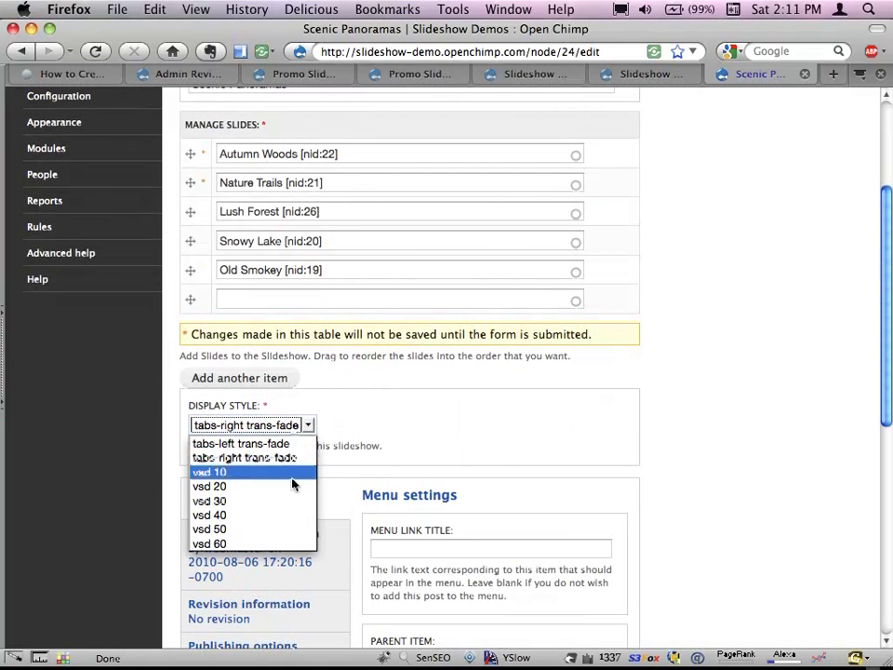
left_click(273, 543)
scroll(474, 400, "down", 10)
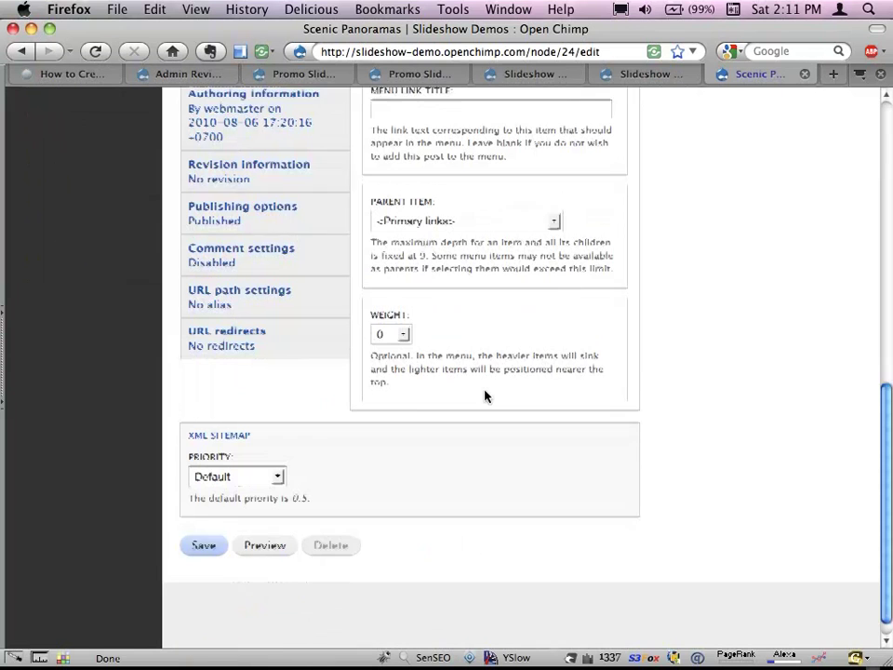
left_click(207, 532)
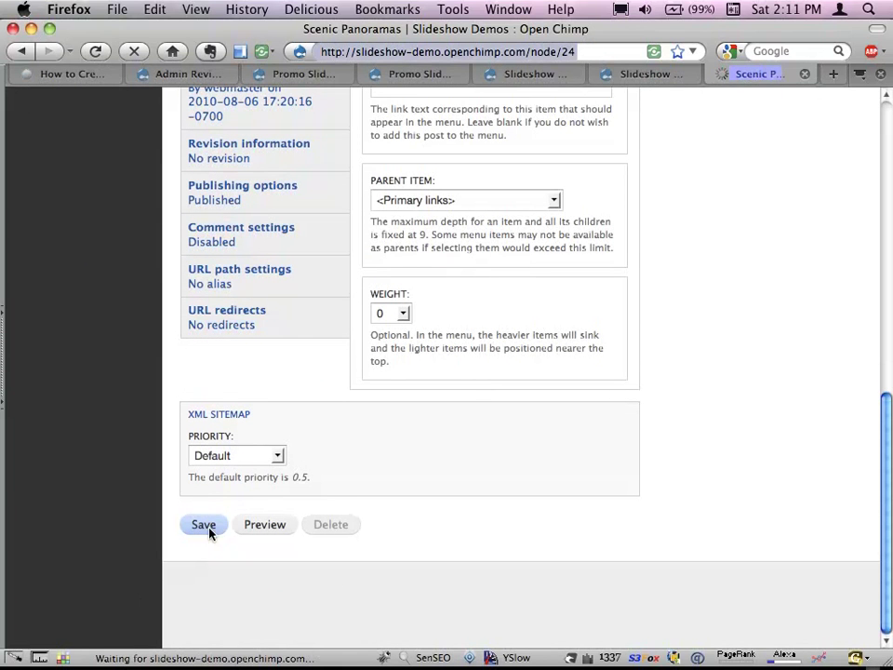
scroll(214, 430, "down", 4)
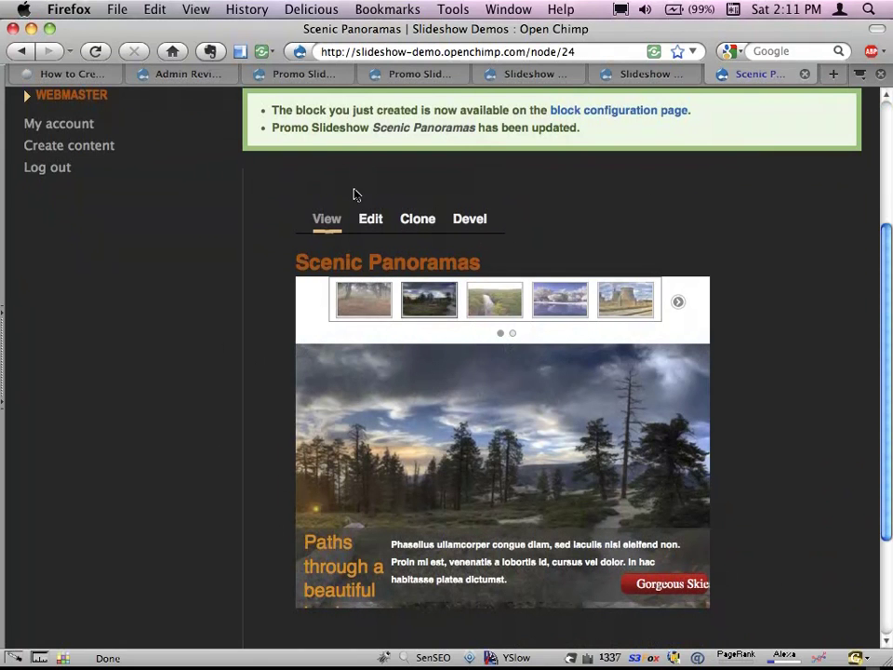
- Edit the Scenic Panoramas node again, set its display style to tabs-right trans-fade, save and view the slideshow
left_click(371, 220)
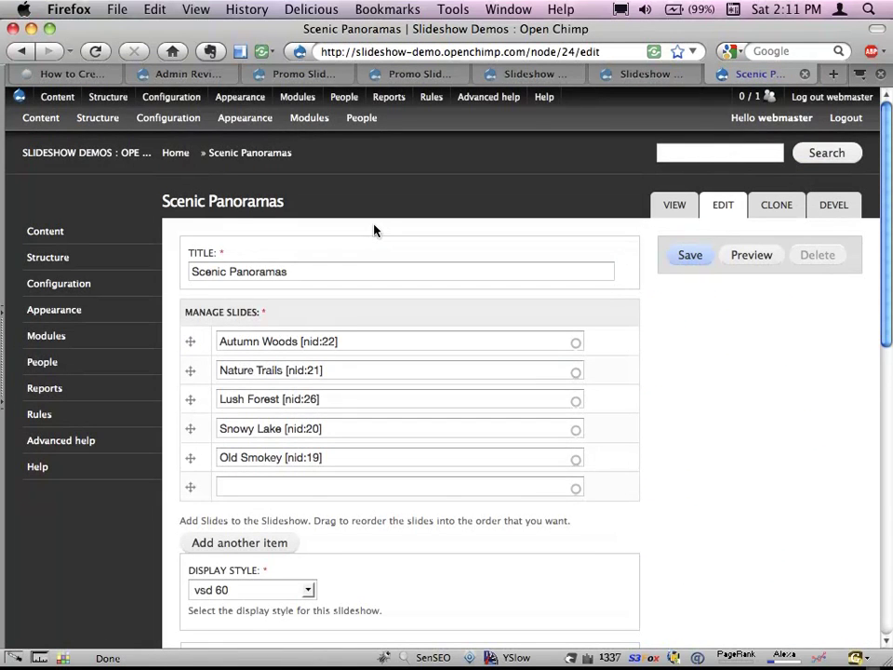
scroll(374, 230, "down", 3)
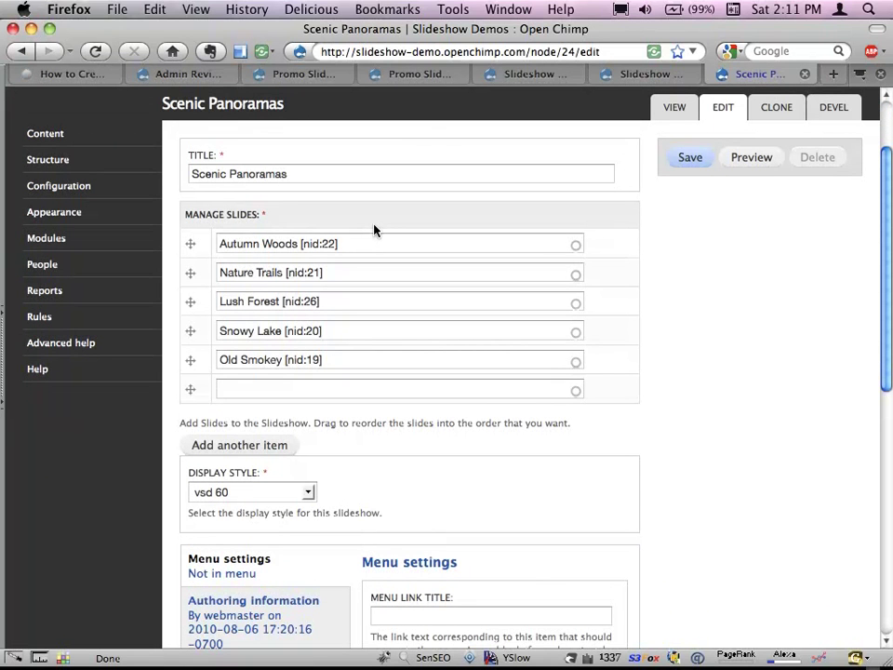
scroll(374, 230, "down", 5)
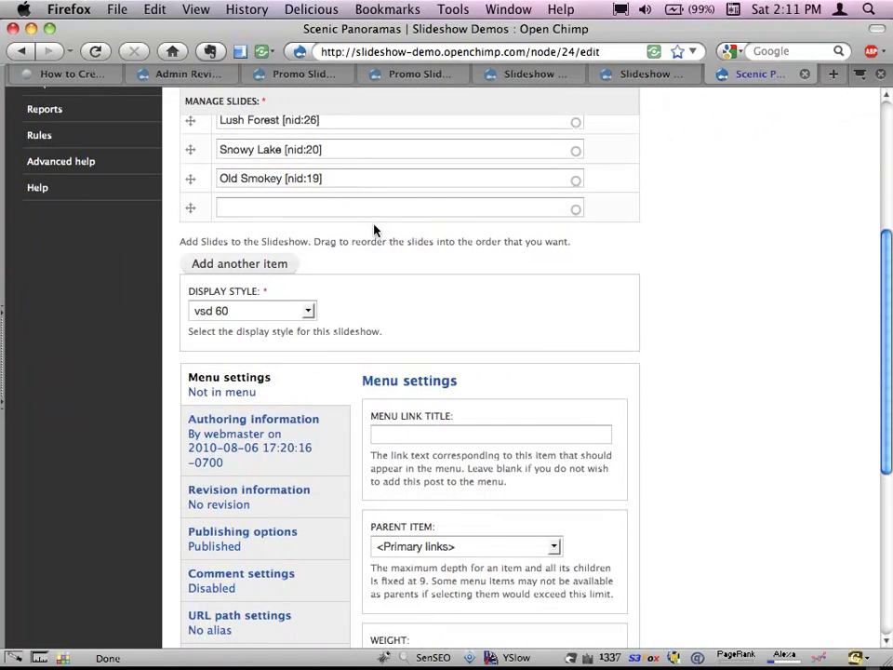
left_click(304, 314)
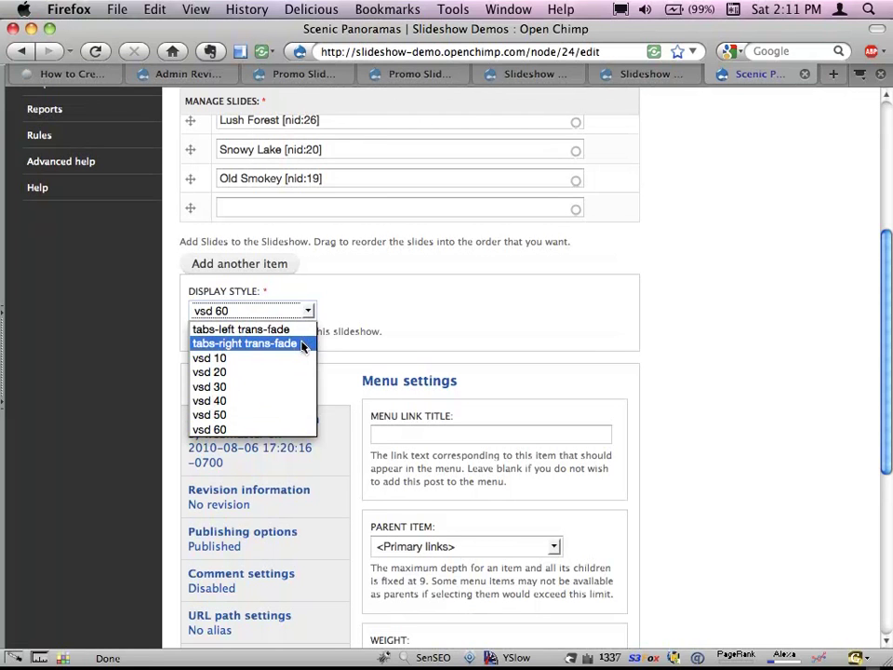
left_click(302, 344)
scroll(302, 347, "down", 10)
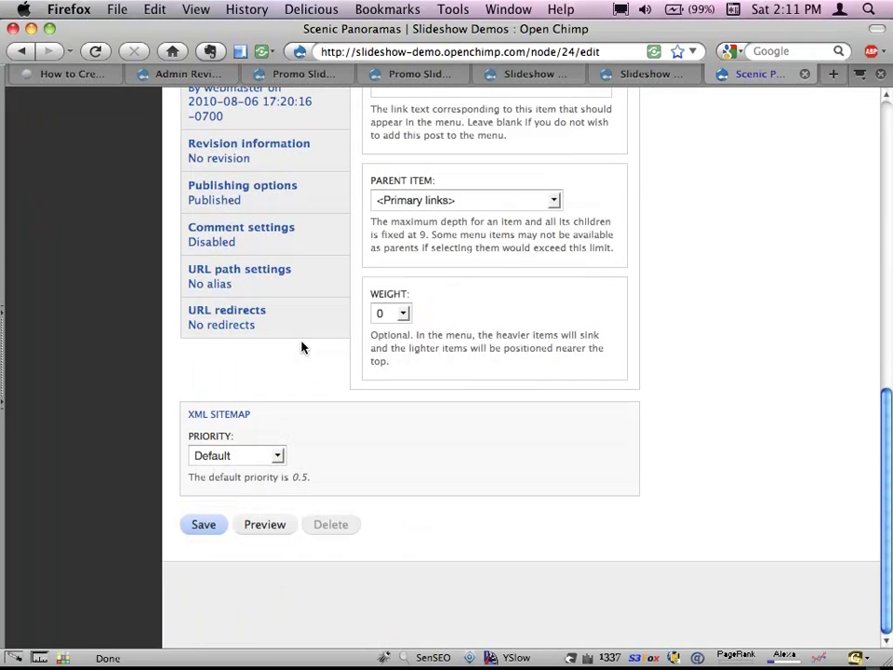
left_click(204, 526)
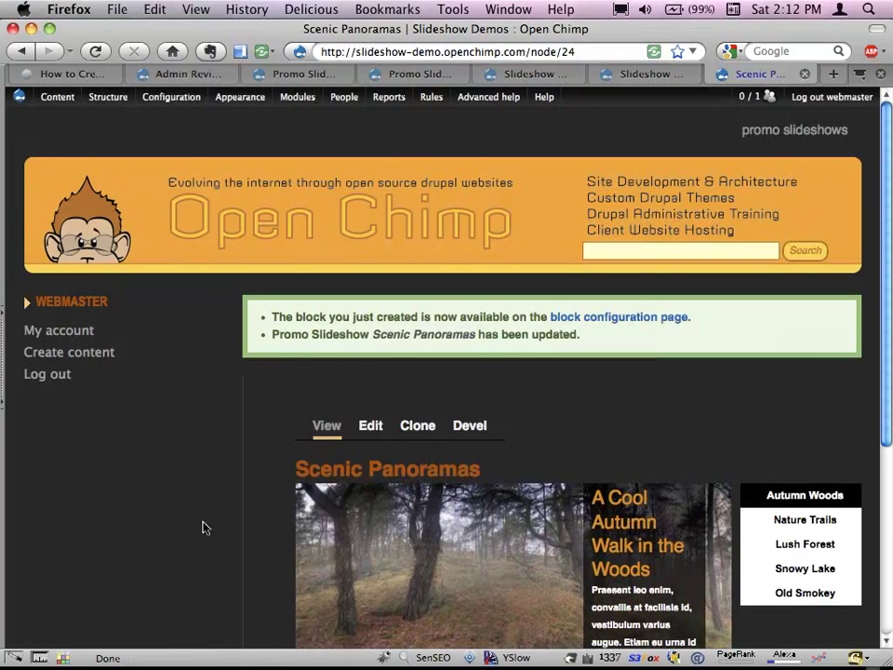
scroll(278, 424, "down", 3)
scroll(277, 428, "down", 2)
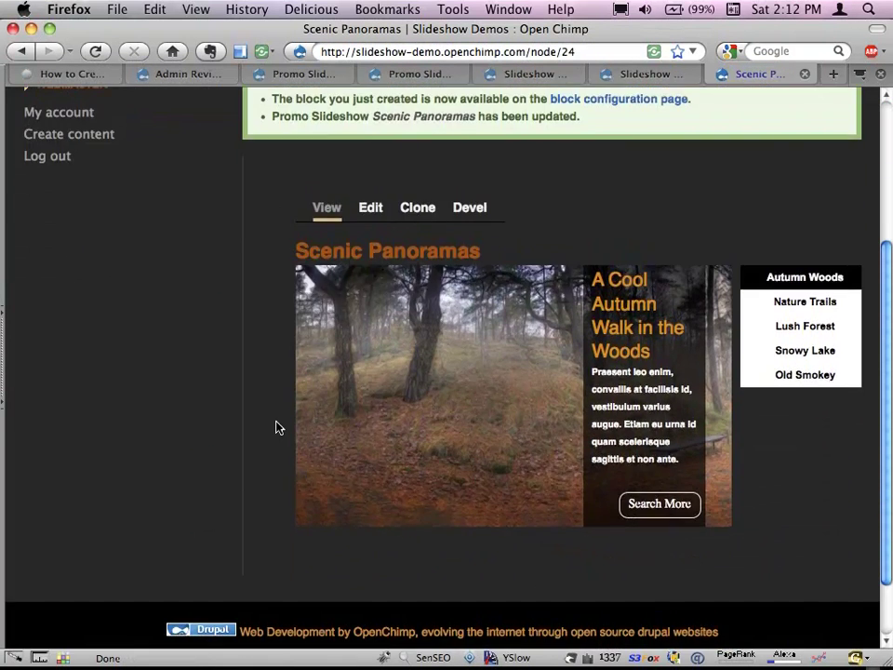
- Switch to TextMate, open node-promo_slideshow.tpl.php and highlight the views_embed_view line
key("super+Tab")
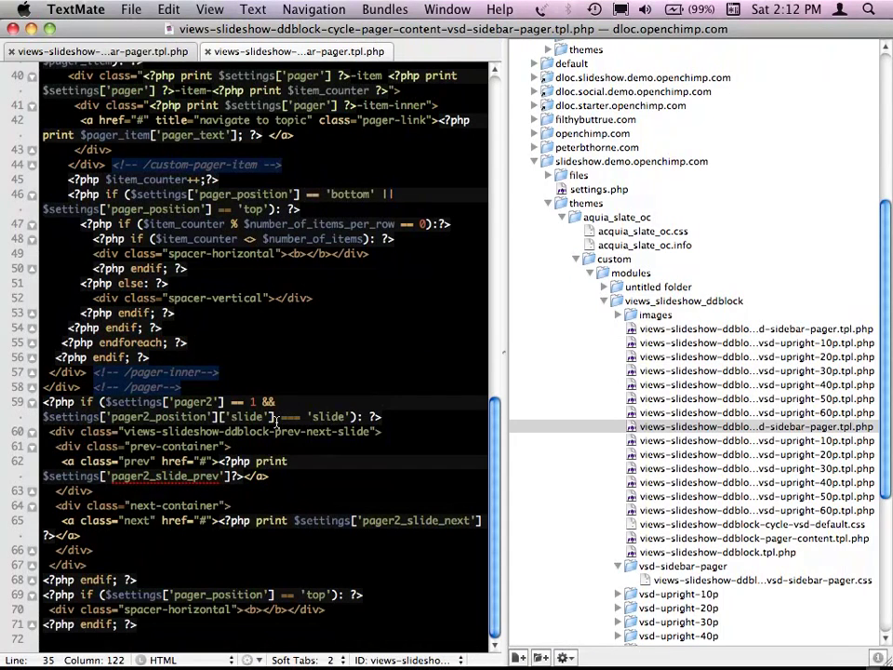
scroll(684, 256, "down", 8)
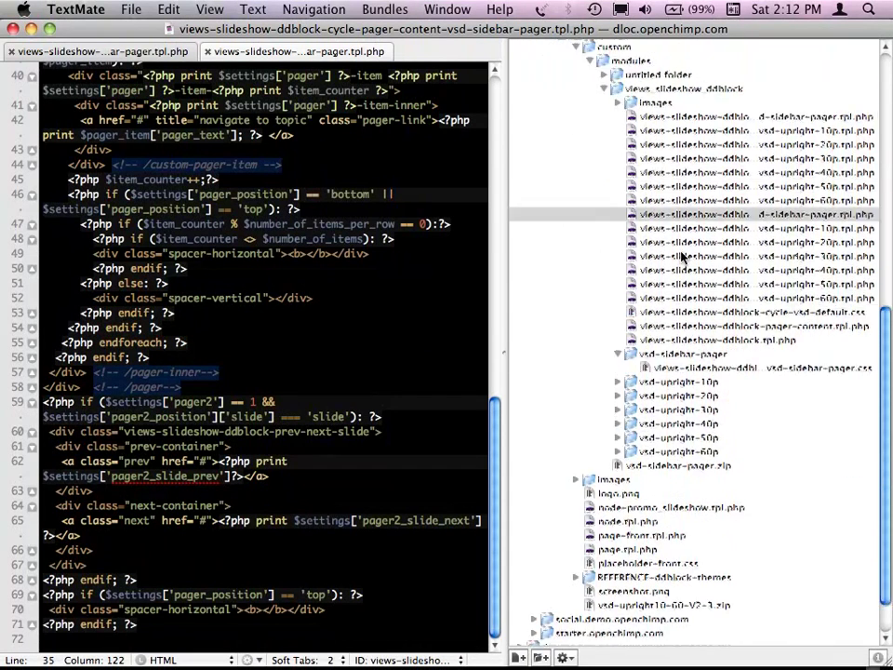
left_click(721, 459)
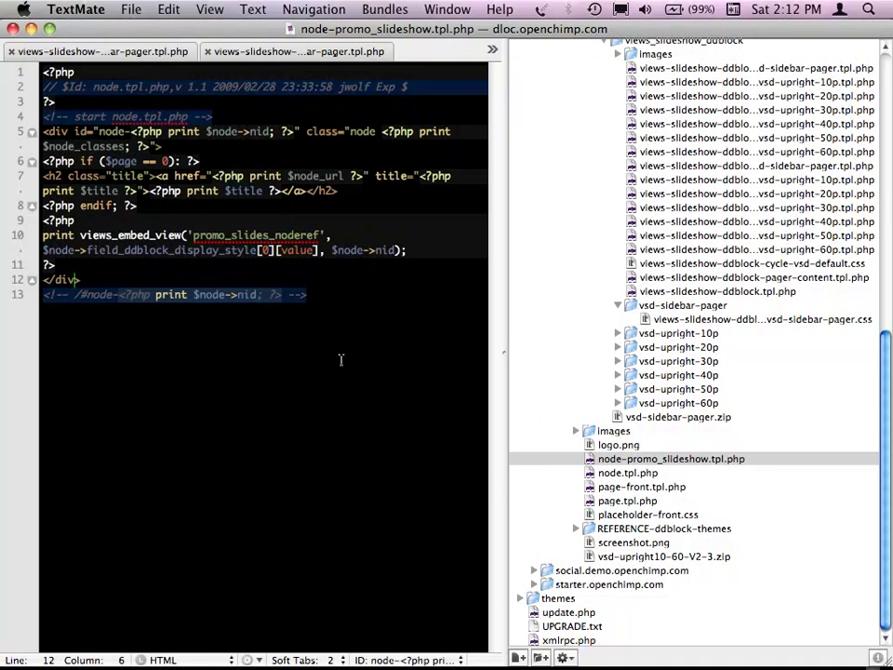
key("Up")
key("Up")
key("super+shift+l")
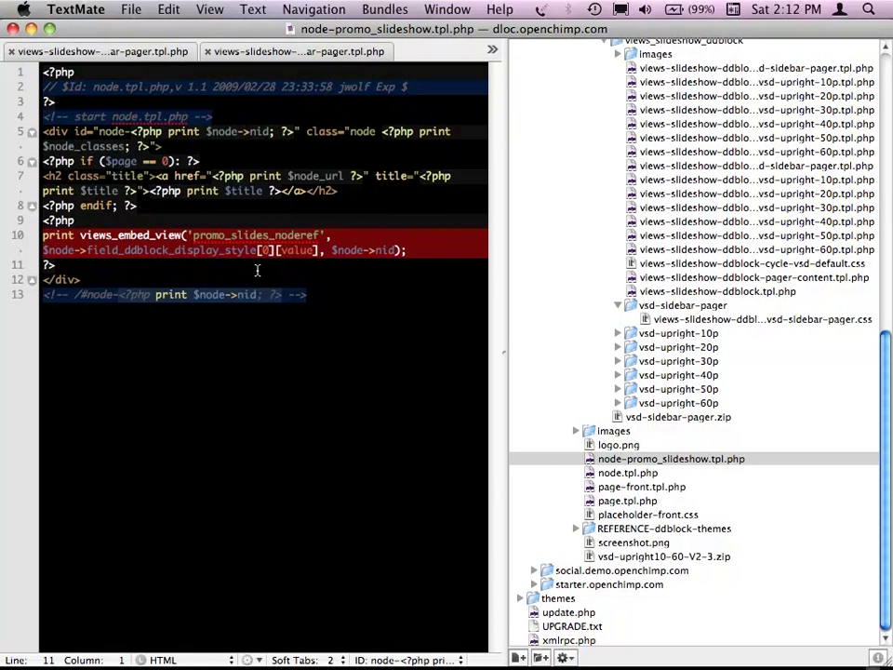
- Compare the Scenic Panoramas page in Firefox with the template in TextMate, and highlight the promo_slides_noderef view name in the embed call
key("super+Tab")
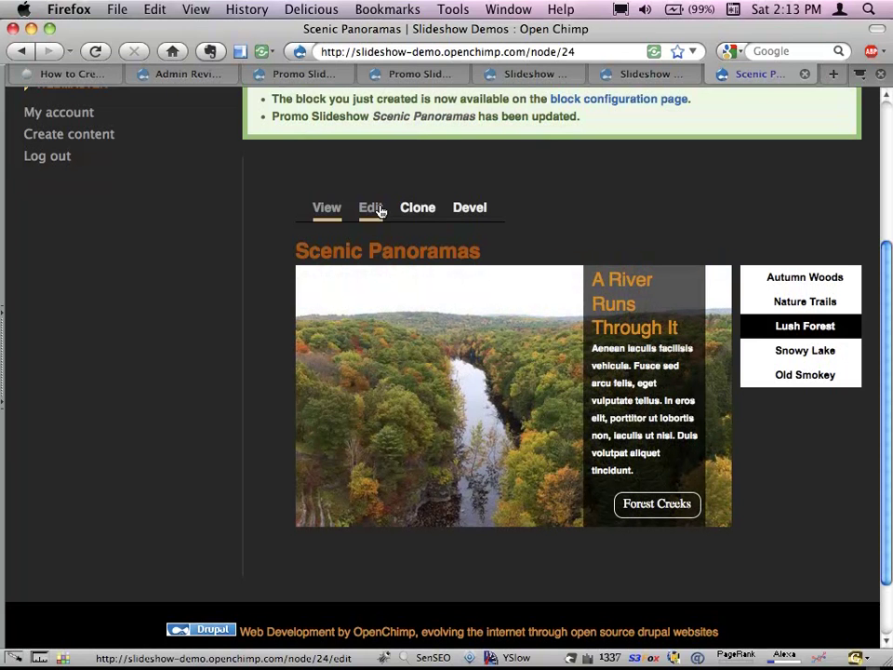
key("super+Tab")
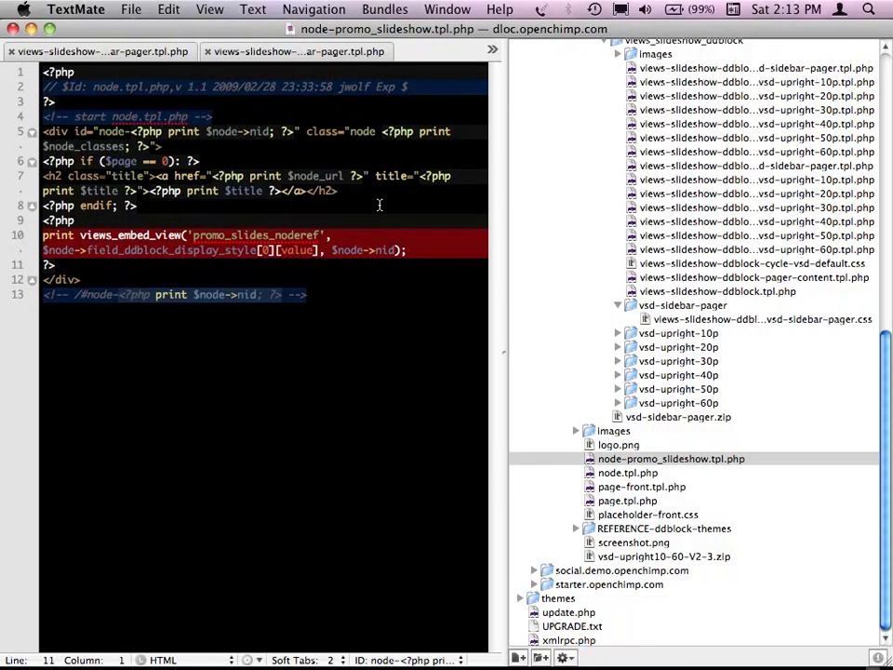
key("Up")
key("Up")
key("Up")
key("Up")
key("Down")
key("Down")
key("Down")
key("Down")
left_click_drag(194, 235, 284, 235)
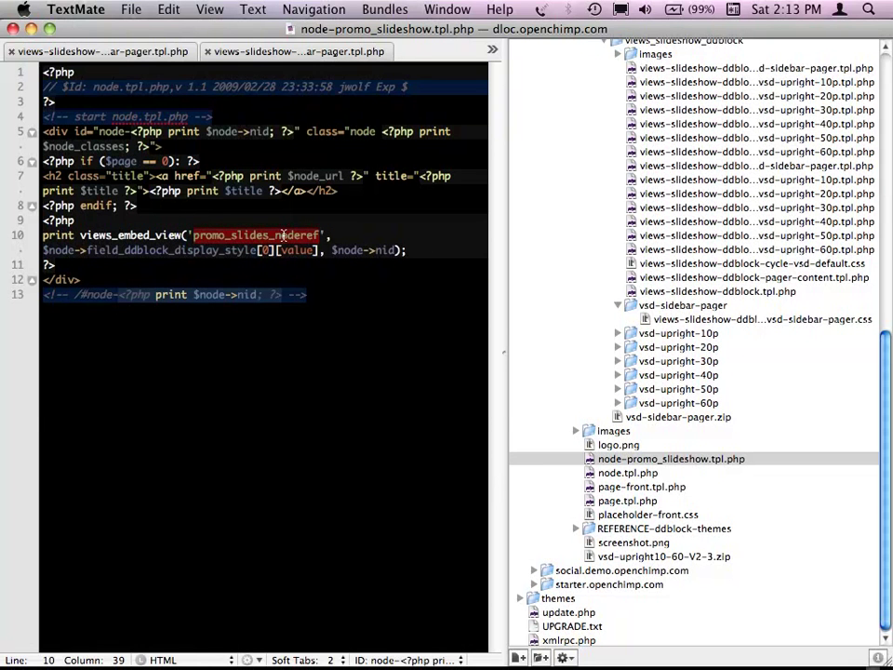
- Switch to Firefox, open the Scenic Panoramas slideshow's view for editing from the Promo Slideshows page and check the view name in its URL
key("super+Tab")
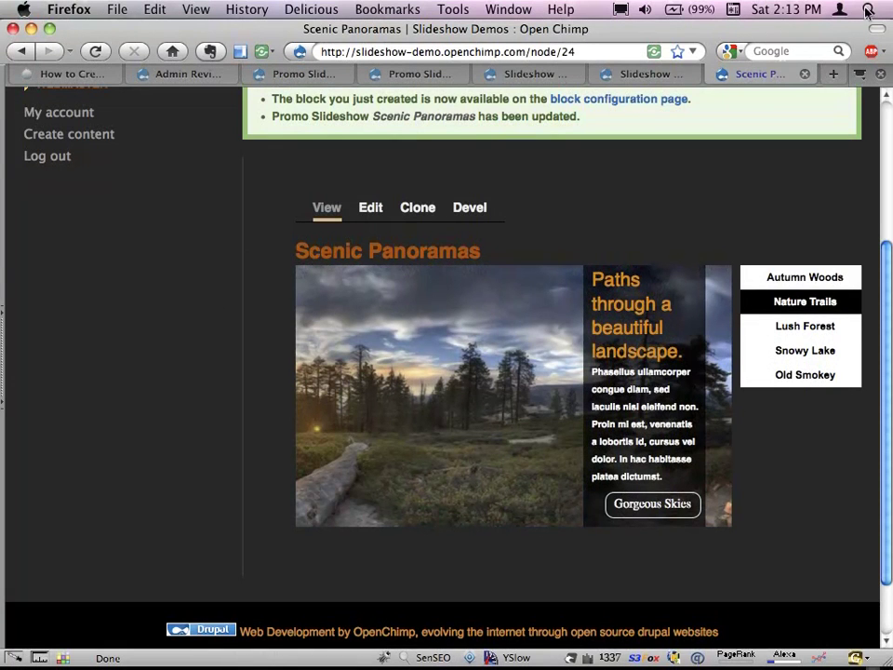
left_click(658, 72)
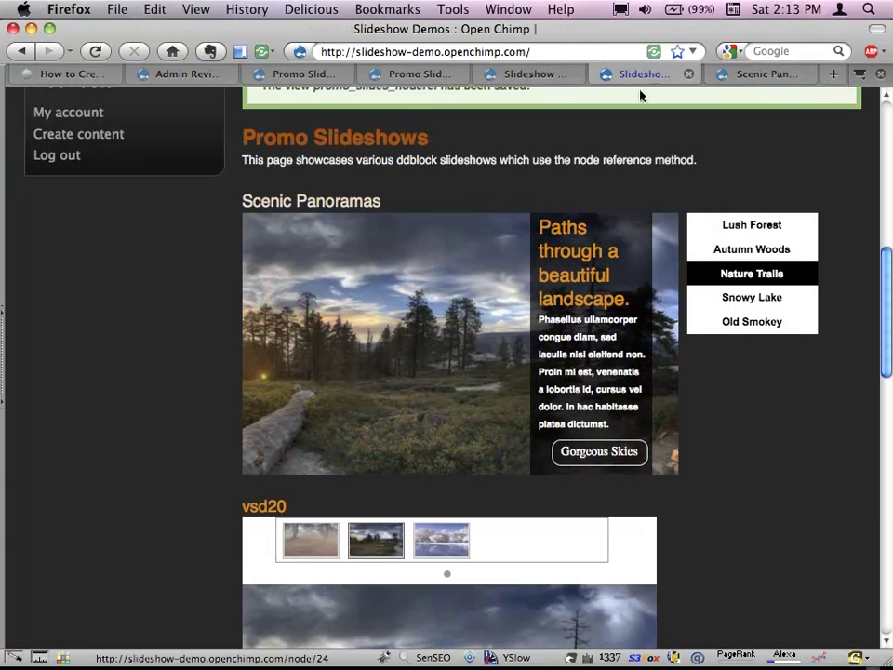
mouse_move(757, 273)
left_click(830, 202)
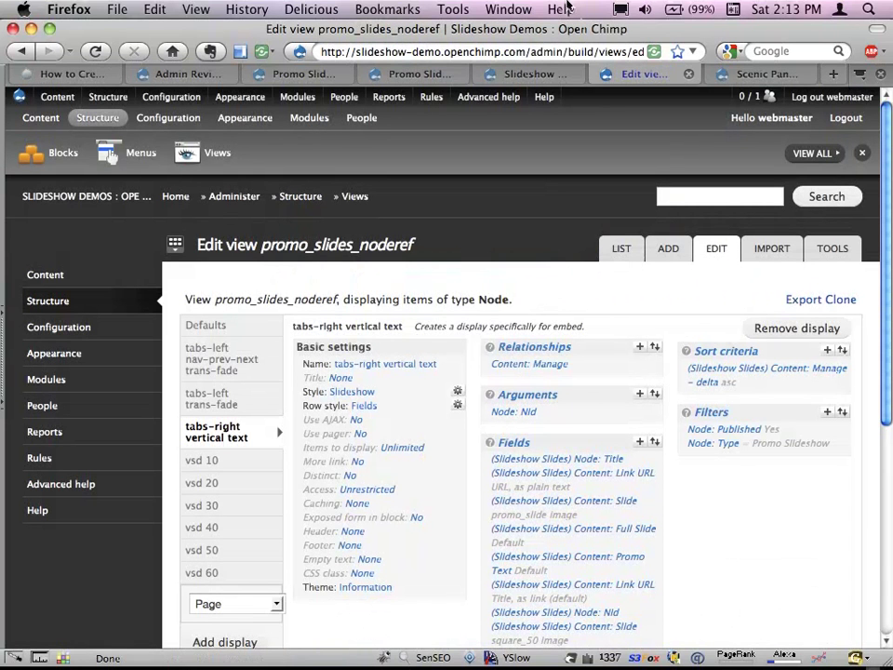
left_click_drag(594, 52, 377, 46)
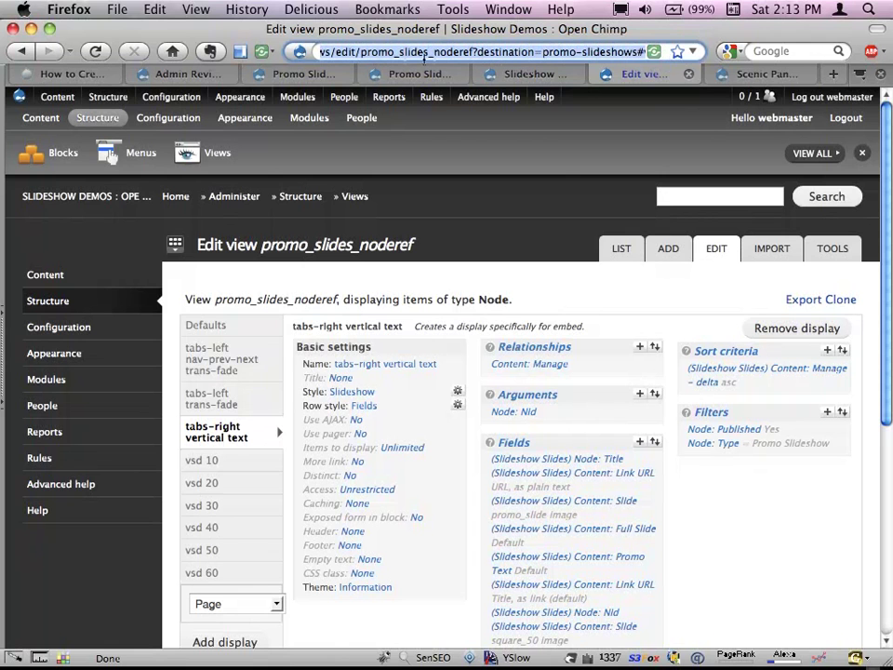
- Highlight the field_ddblock_display_style argument in TextMate, and in Firefox examine the theming information of the tabs-right vertical text display
key("super+Tab")
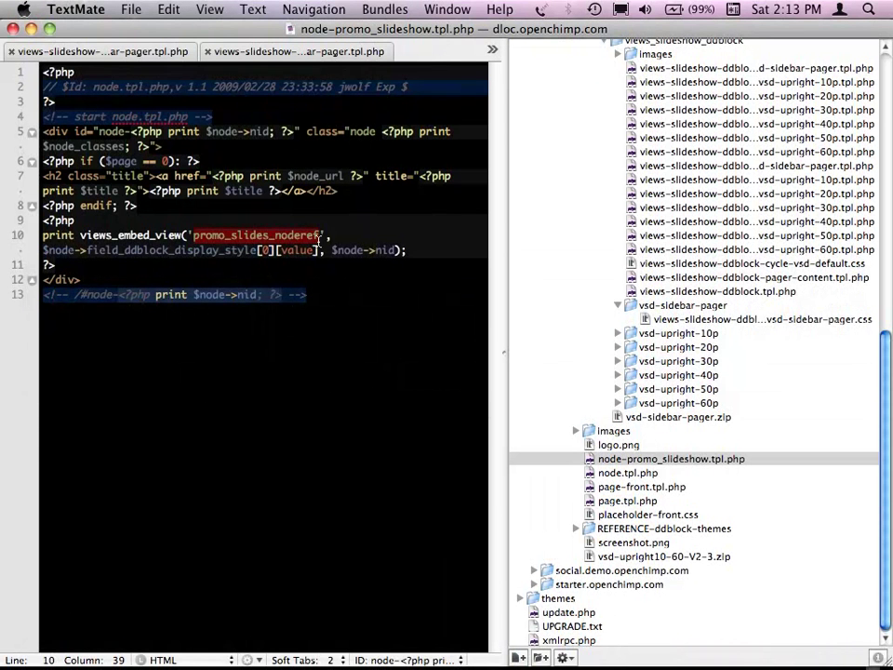
left_click_drag(44, 250, 301, 252)
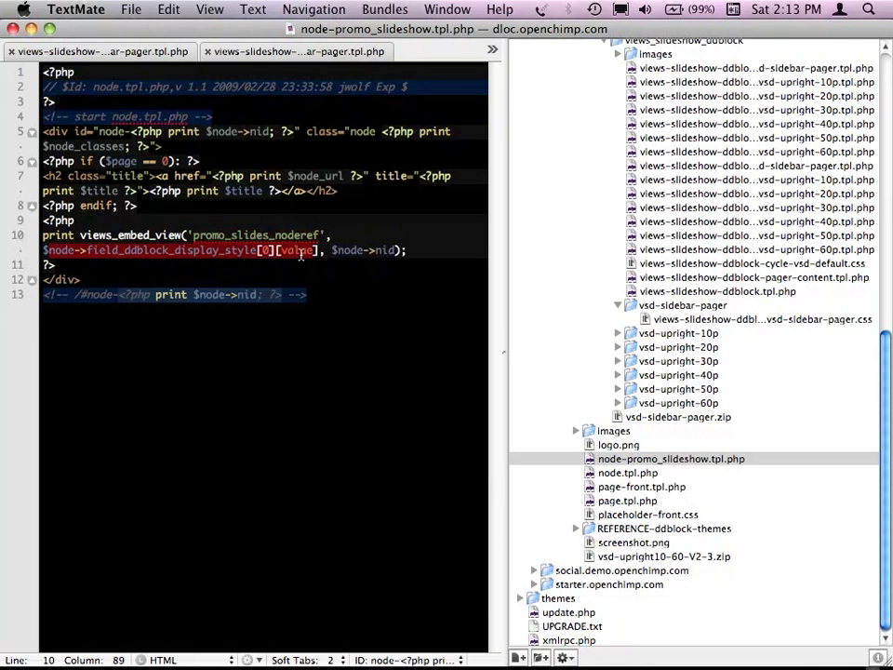
key("super+Tab")
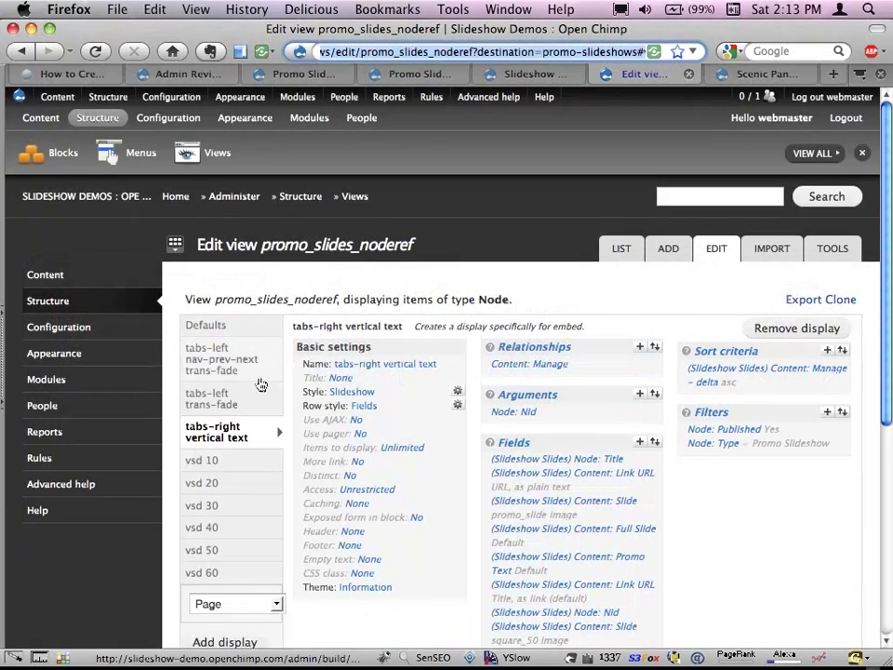
scroll(225, 464, "down", 1)
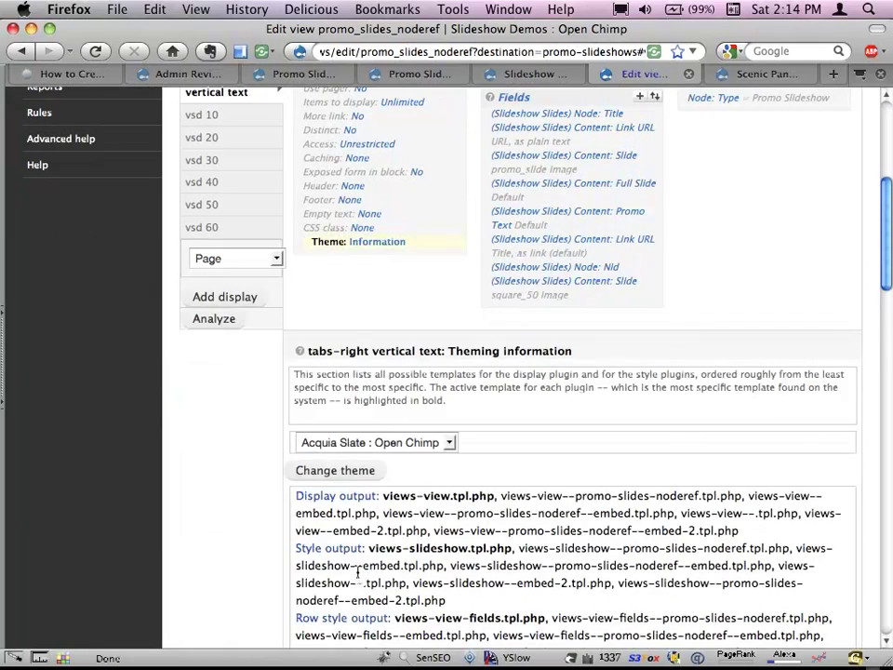
- Highlight embed-2 in the display output template names of the tabs-right vertical text theming information
scroll(356, 504, "down", 5)
scroll(356, 503, "down", 3)
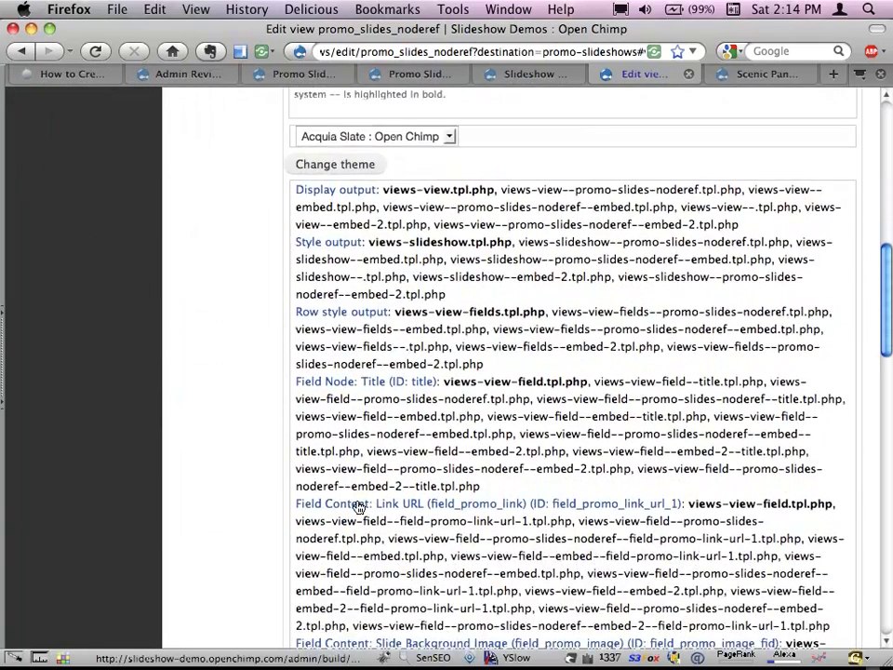
scroll(356, 504, "down", 1)
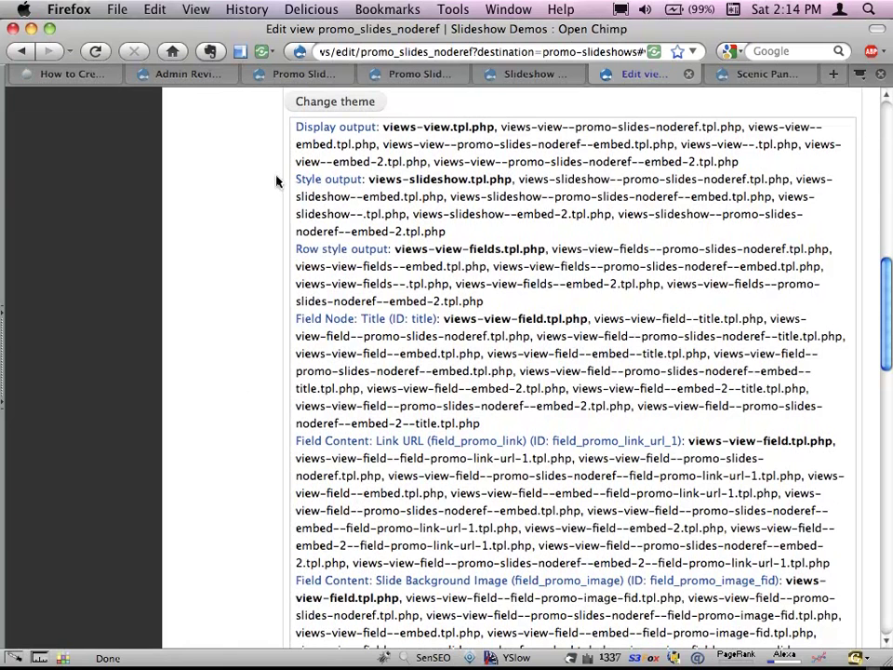
double_click(351, 162)
left_click_drag(352, 163, 378, 163)
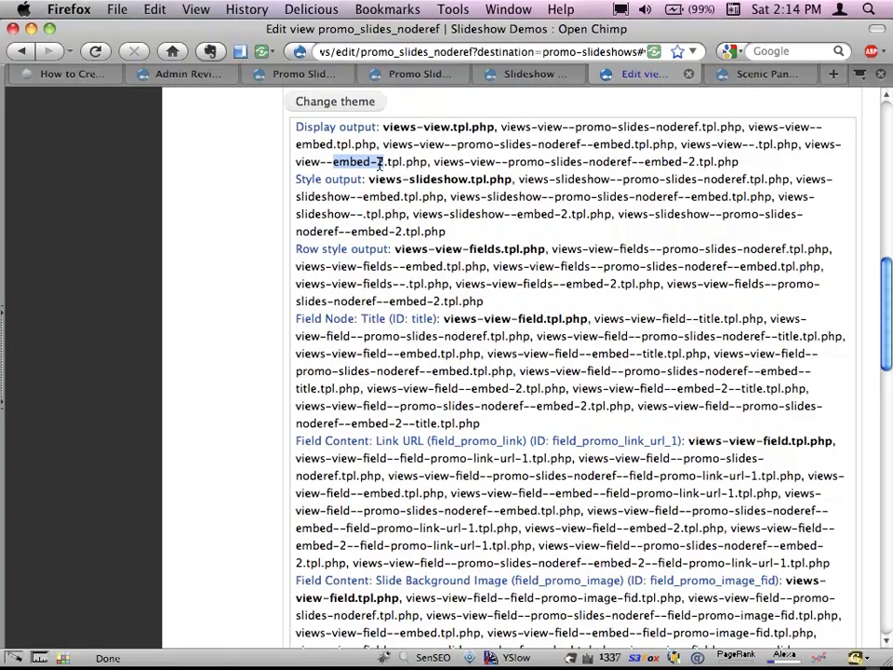
- Switch to TextMate and highlight the field_ddblock_display_style argument and the $node->nid argument in the views_embed_view call
key("super+Tab")
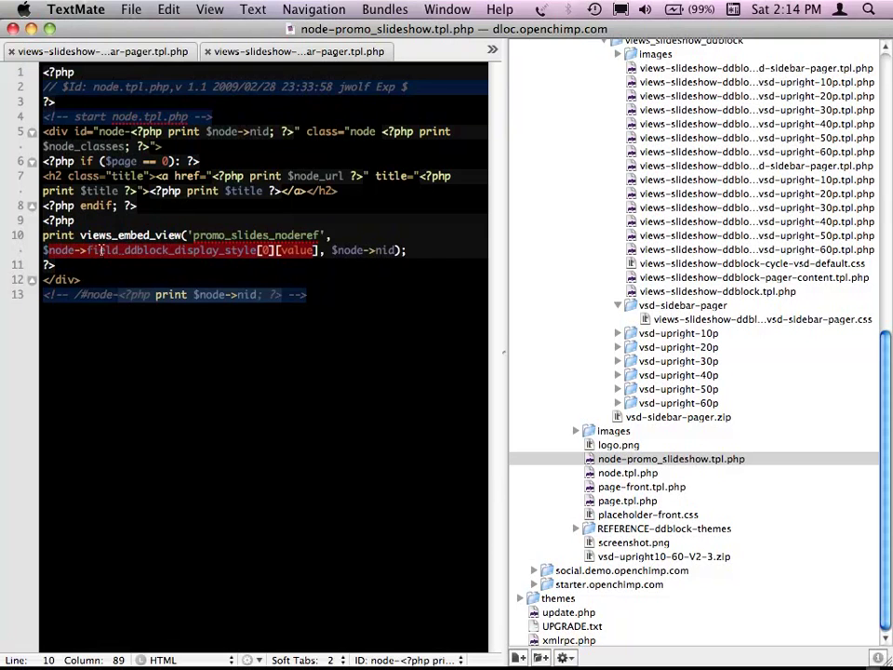
double_click(158, 246)
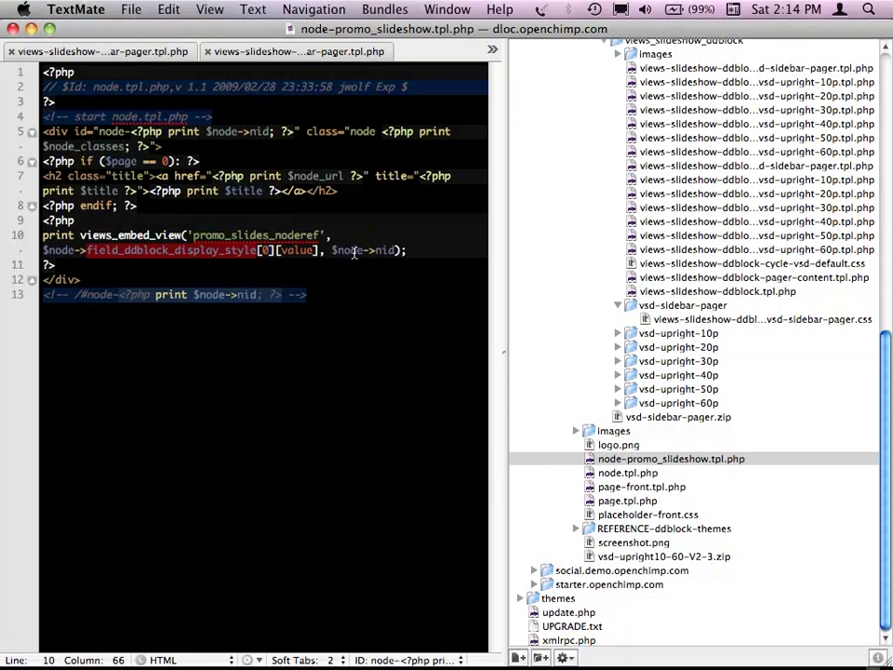
left_click_drag(332, 249, 386, 247)
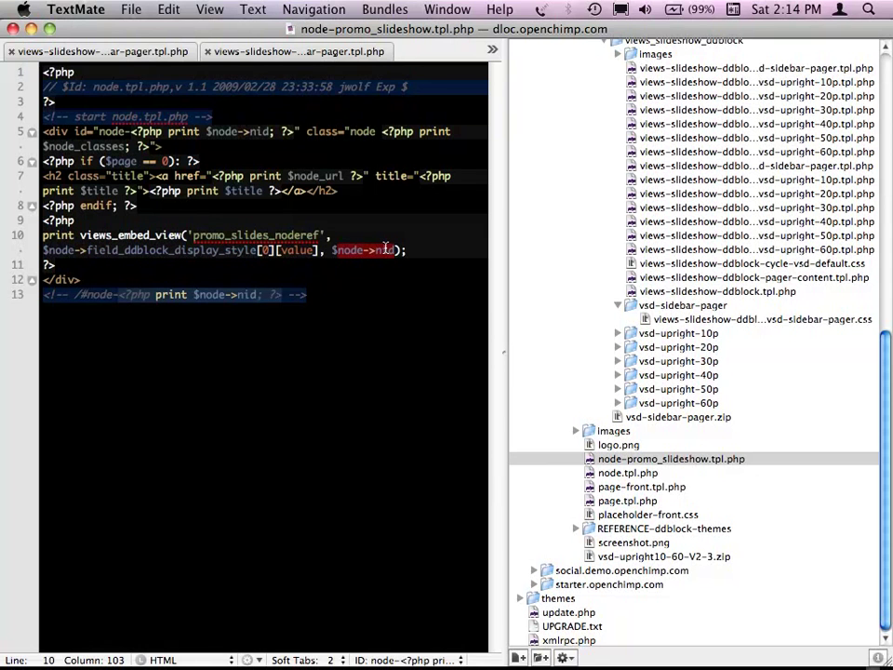
- Switch to Firefox and review the Scenic Panoramas and vsd20 slideshows on the Promo Slideshows page
key("super+Tab")
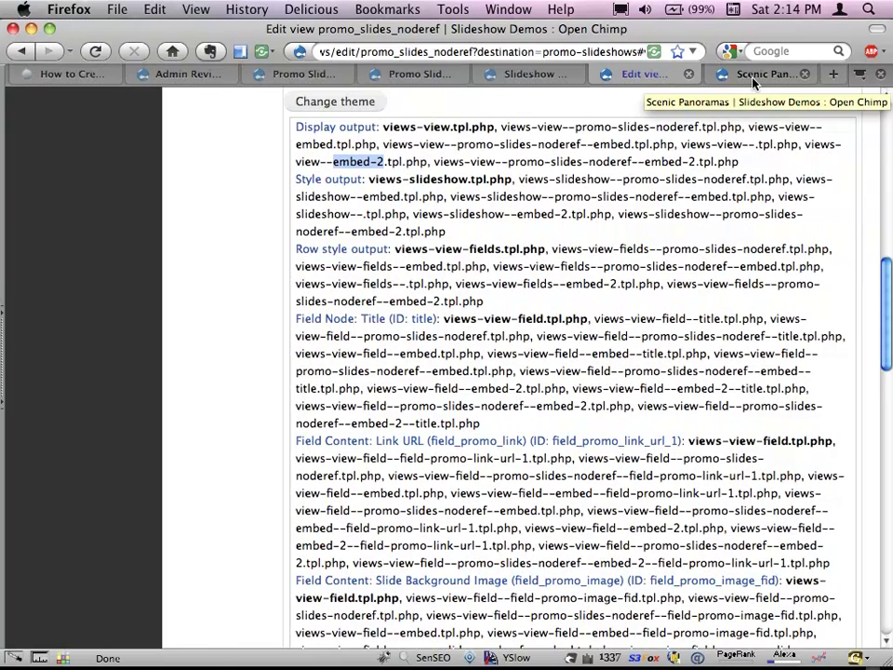
left_click(528, 75)
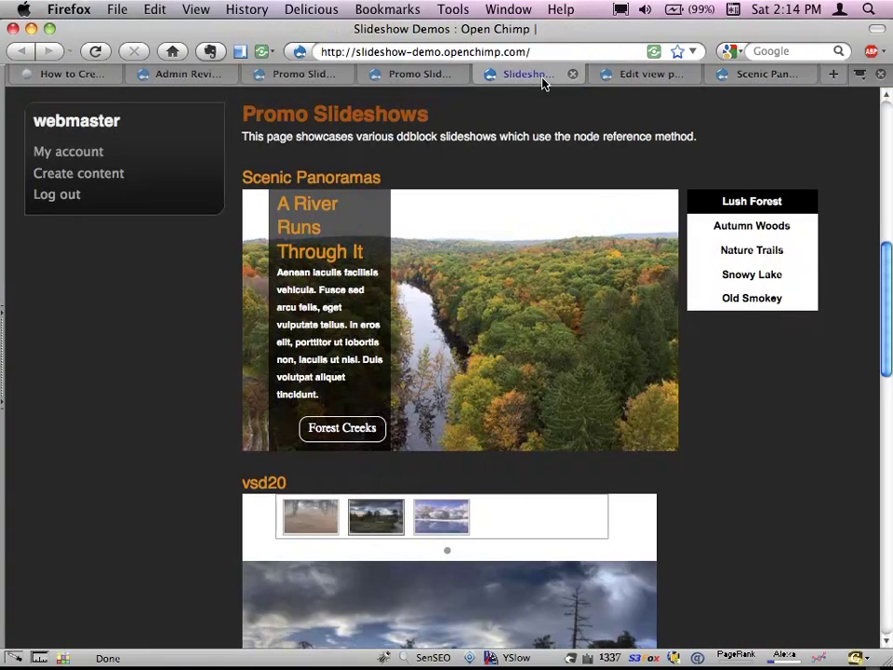
scroll(436, 137, "down", 10)
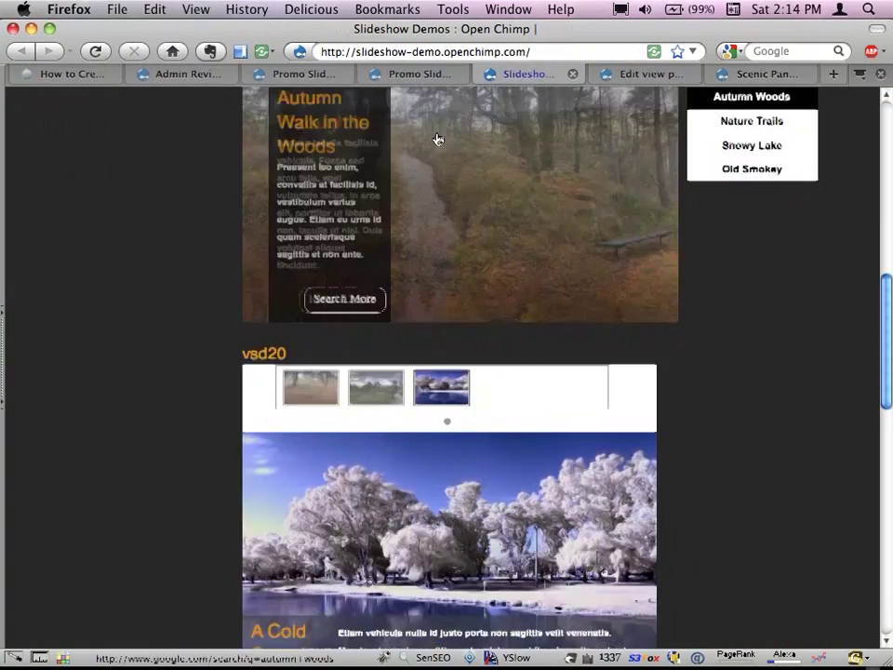
scroll(436, 137, "down", 3)
scroll(436, 137, "up", 12)
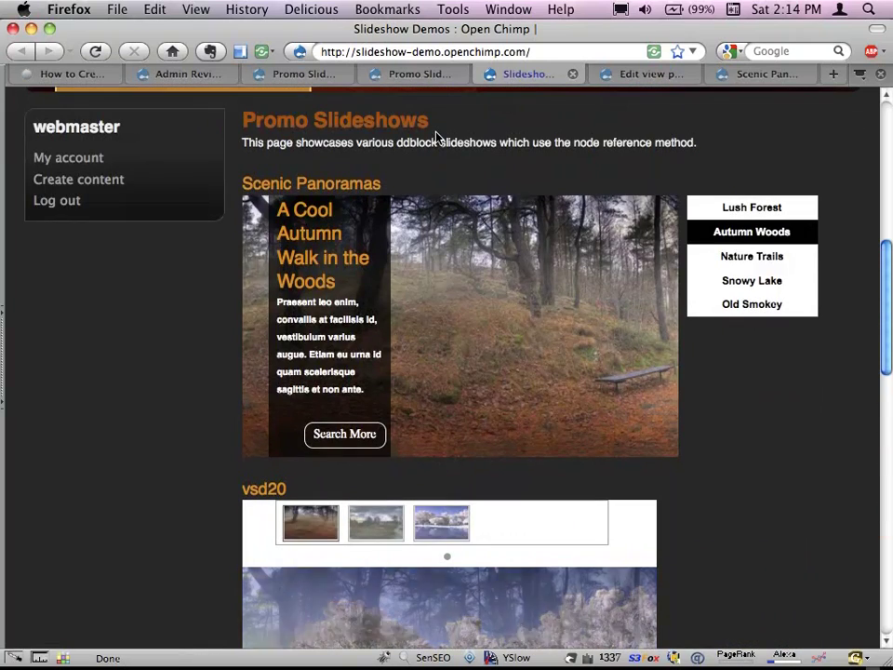
- Open the DrupalCamp LA session page and highlight the Search Config module under Extra Features
left_click(398, 75)
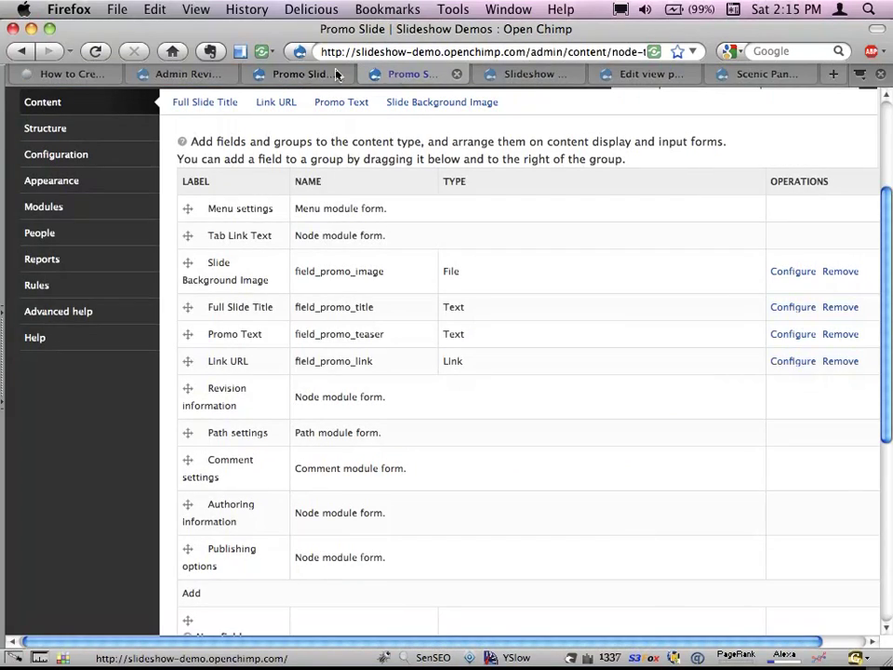
left_click(65, 74)
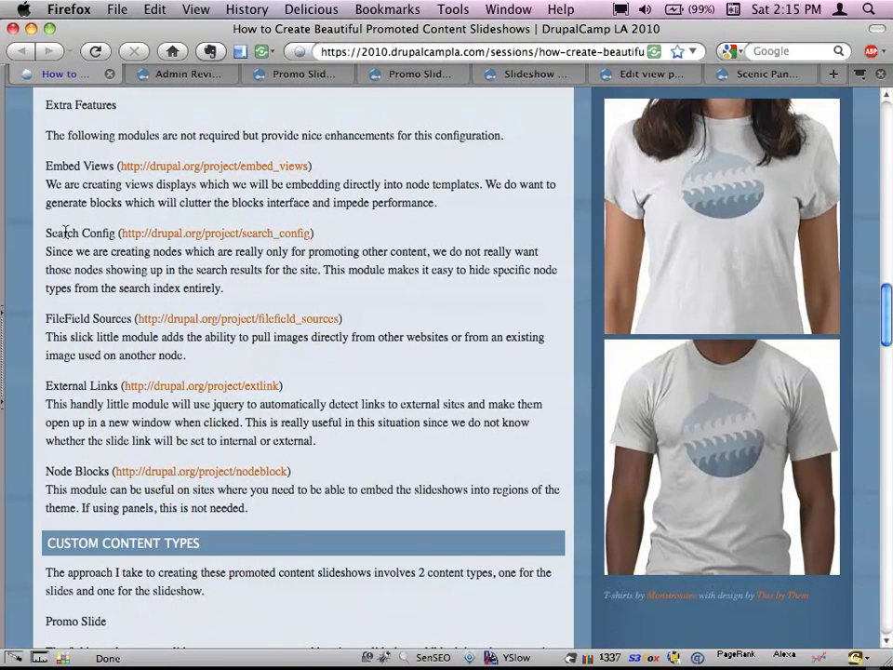
left_click_drag(59, 232, 96, 232)
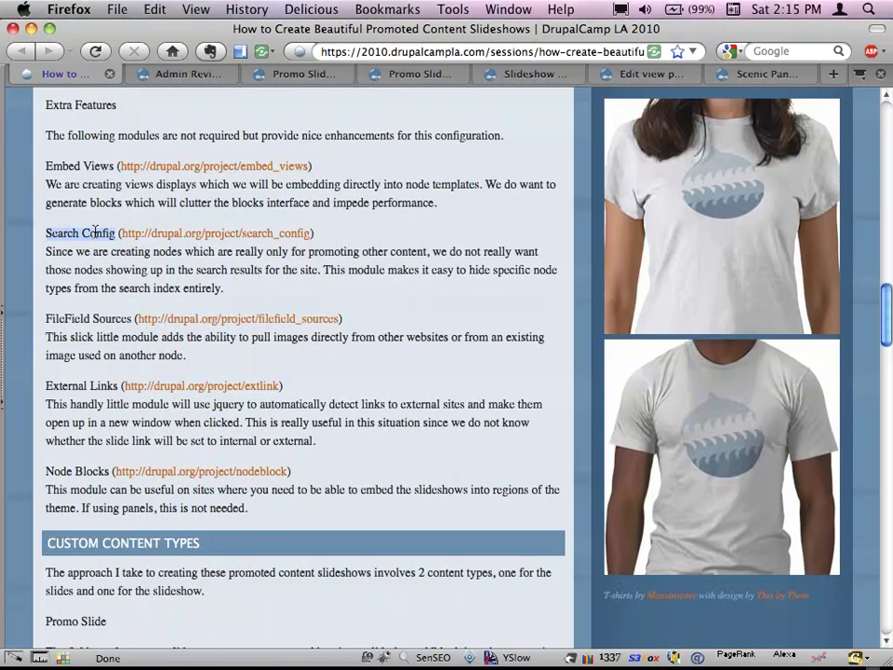
left_click(96, 232)
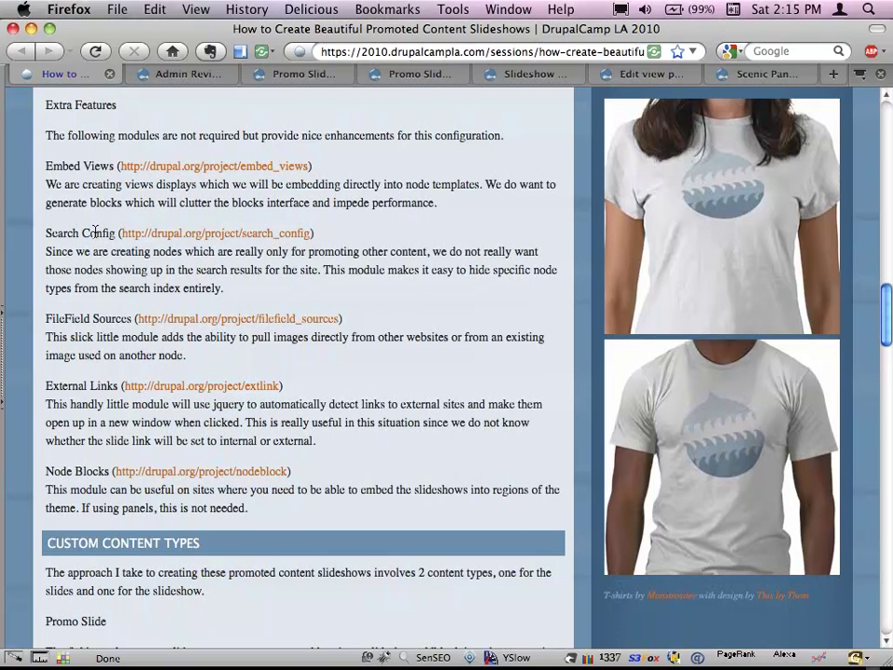
- Highlight the FileField Sources, External Links and Node Blocks modules one after another in the Extra Features list
scroll(94, 232, "down", 2)
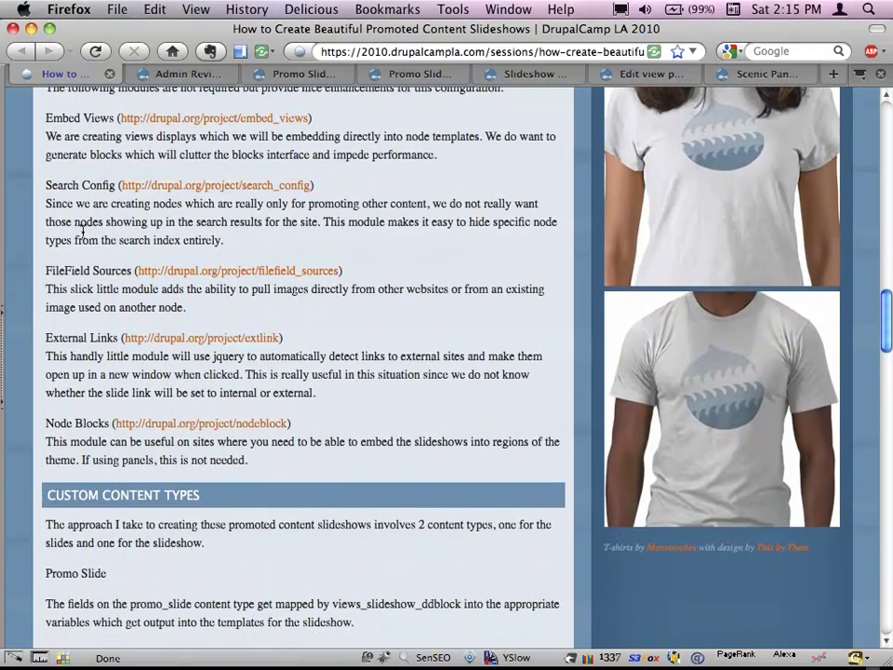
scroll(67, 234, "down", 2)
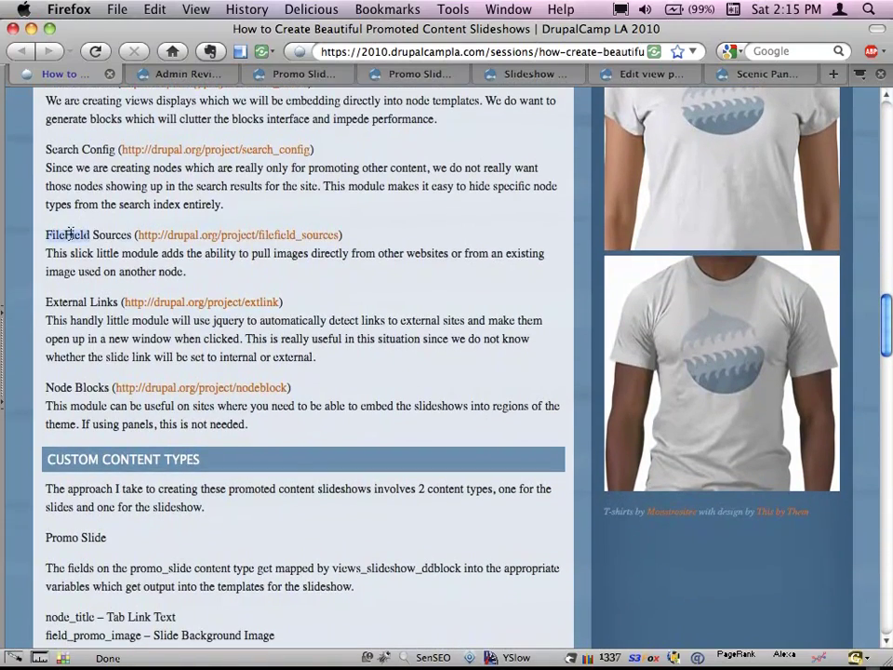
left_click_drag(47, 235, 131, 234)
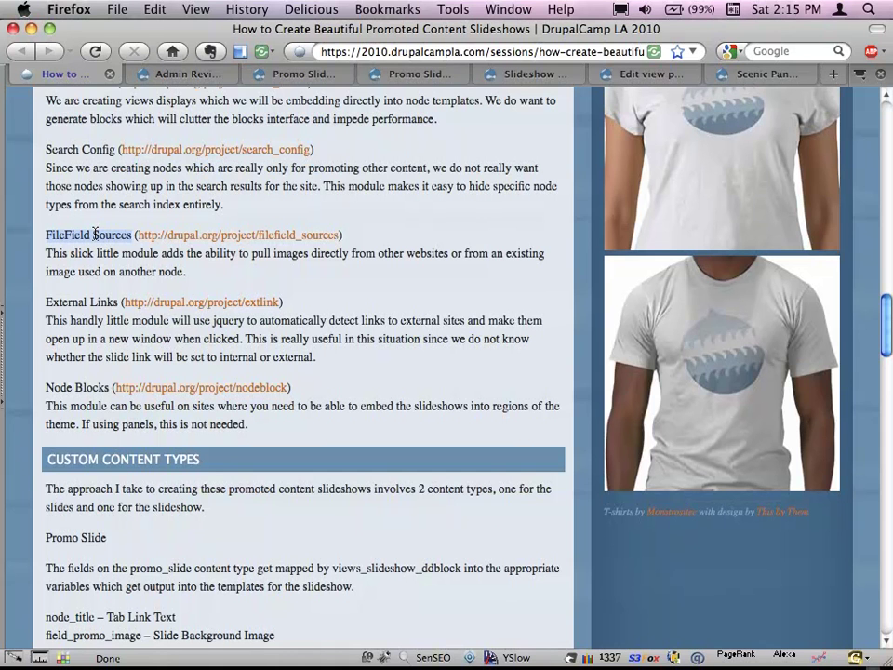
double_click(71, 304)
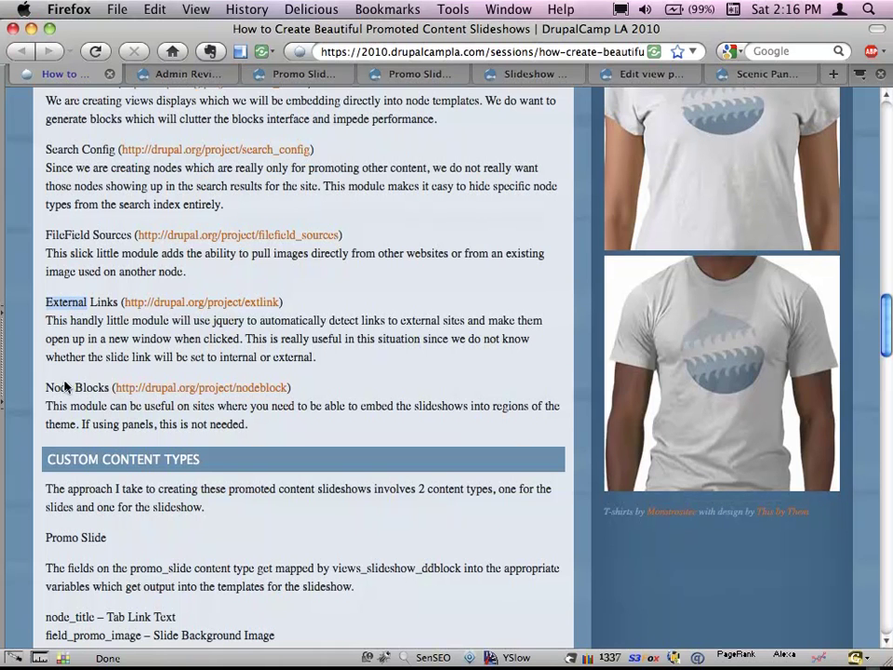
left_click_drag(45, 387, 80, 387)
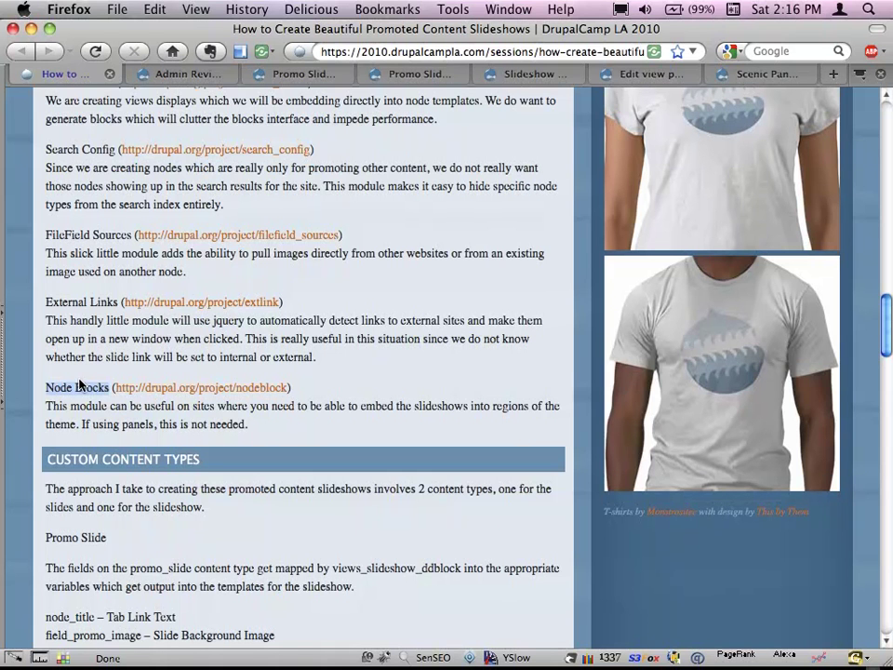
left_click(80, 382)
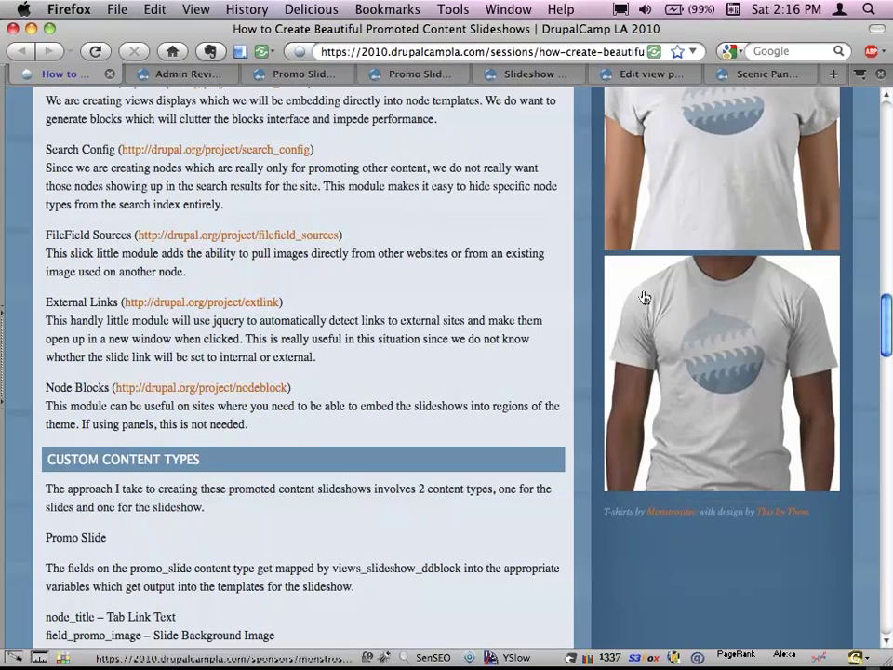
- Return to the promo_slides_noderef view, show its vsd 10 display and inspect the display types that can be added
left_click(749, 76)
left_click(642, 73)
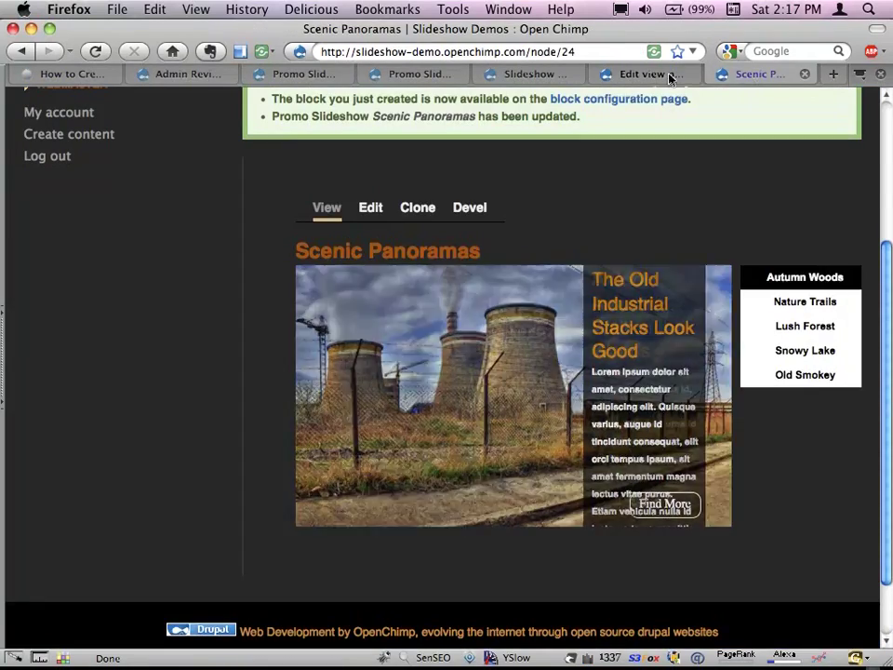
scroll(387, 300, "up", 5)
scroll(387, 300, "up", 5)
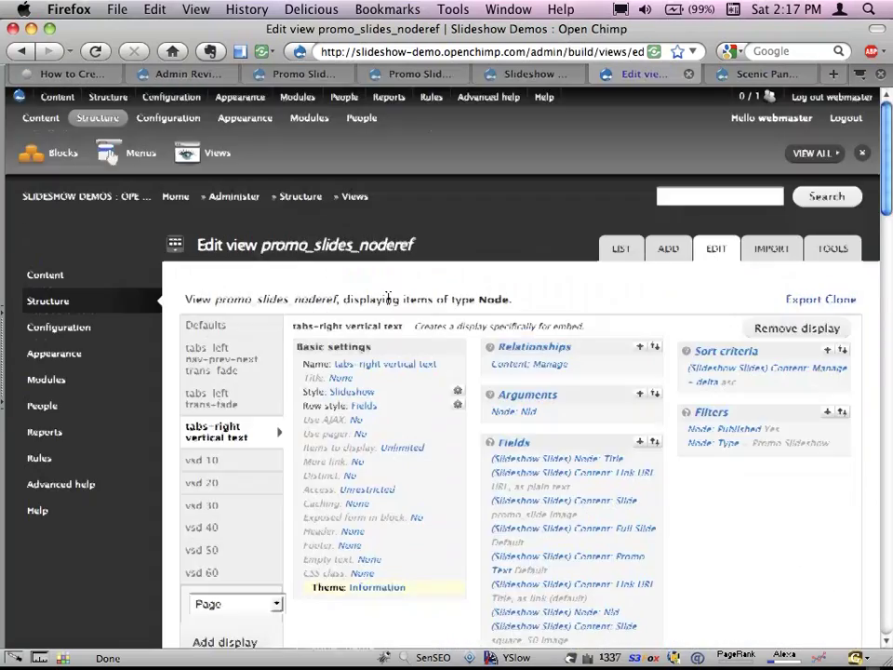
scroll(389, 299, "down", 3)
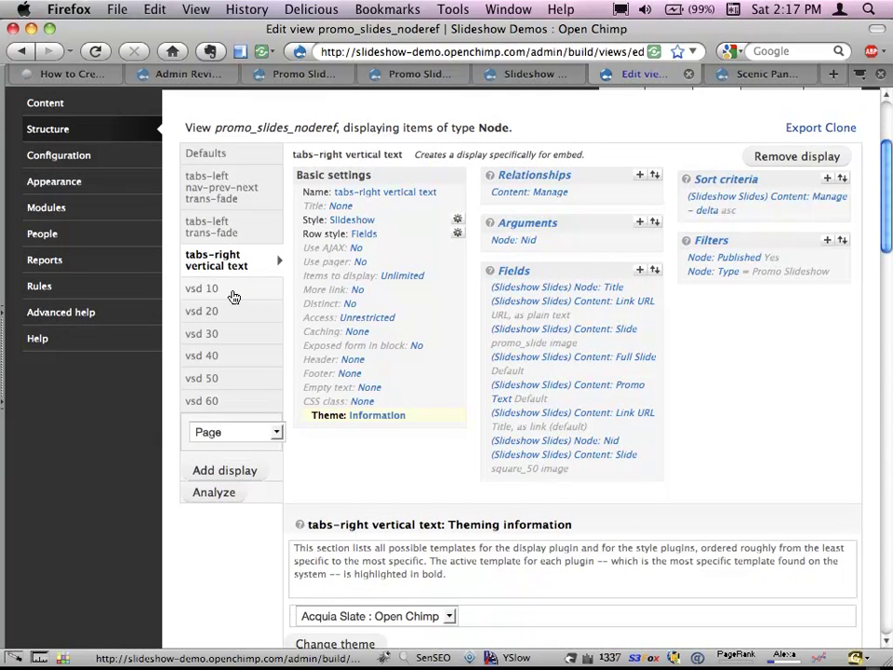
left_click(234, 296)
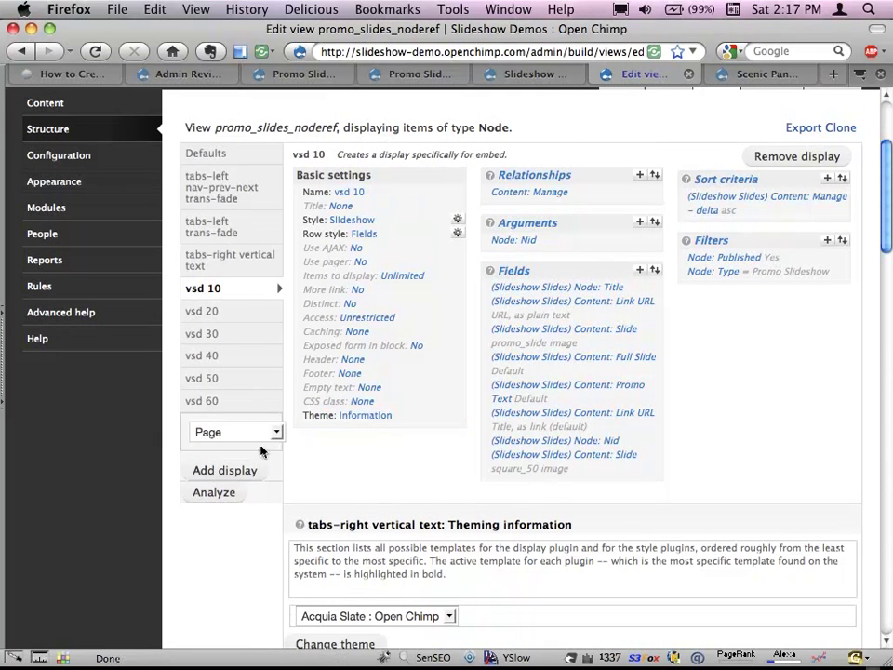
left_click(234, 429)
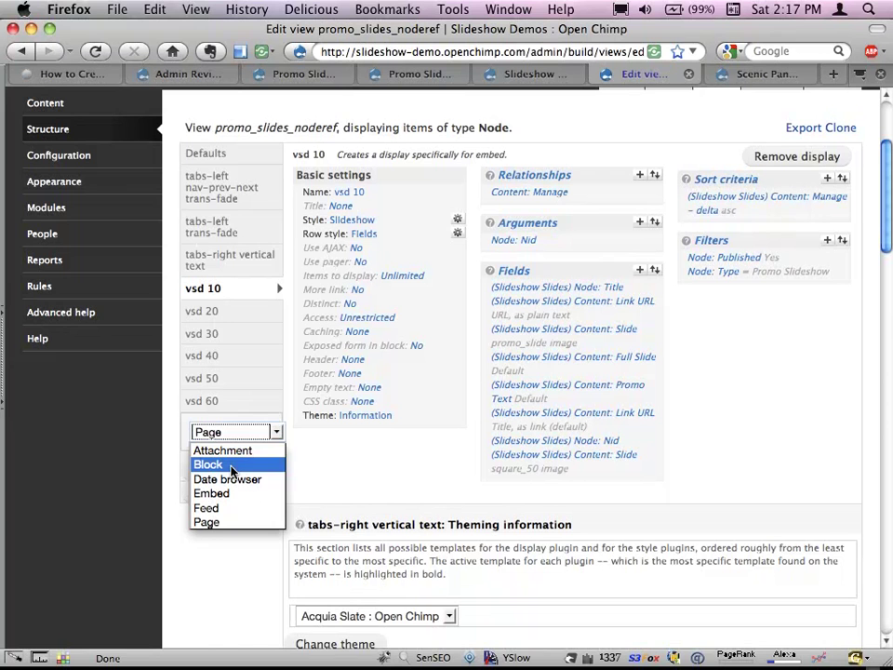
left_click(477, 356)
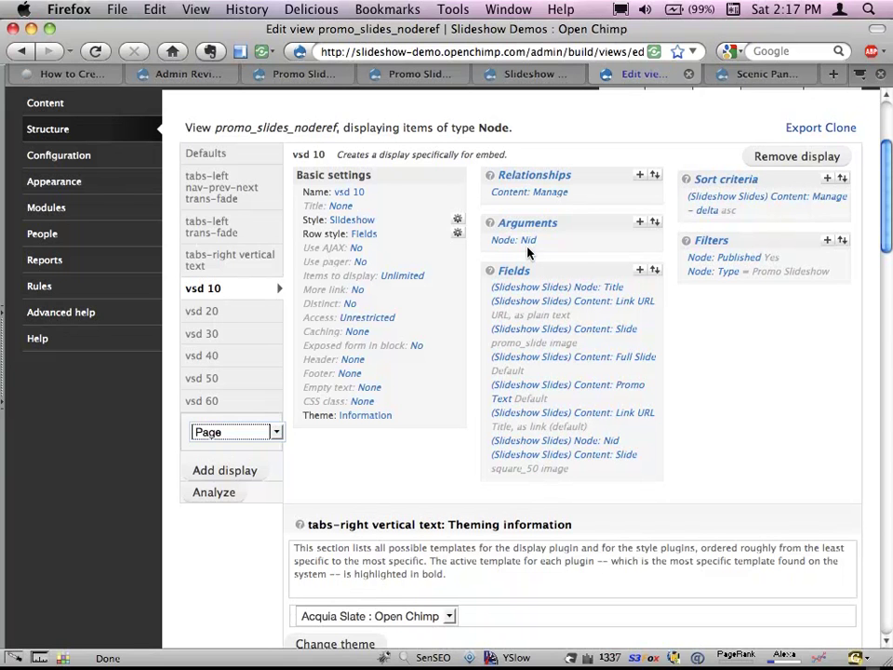
- Switch to TextMate and select the complete views_embed_view print statement on line 10 of node-promo_slideshow.tpl.php
key("super+Tab")
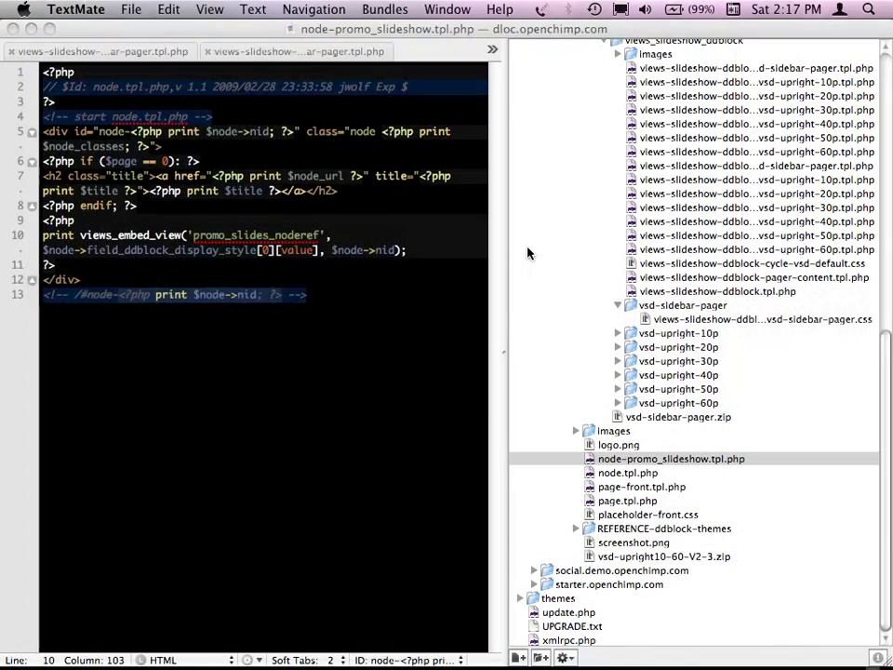
left_click(102, 223)
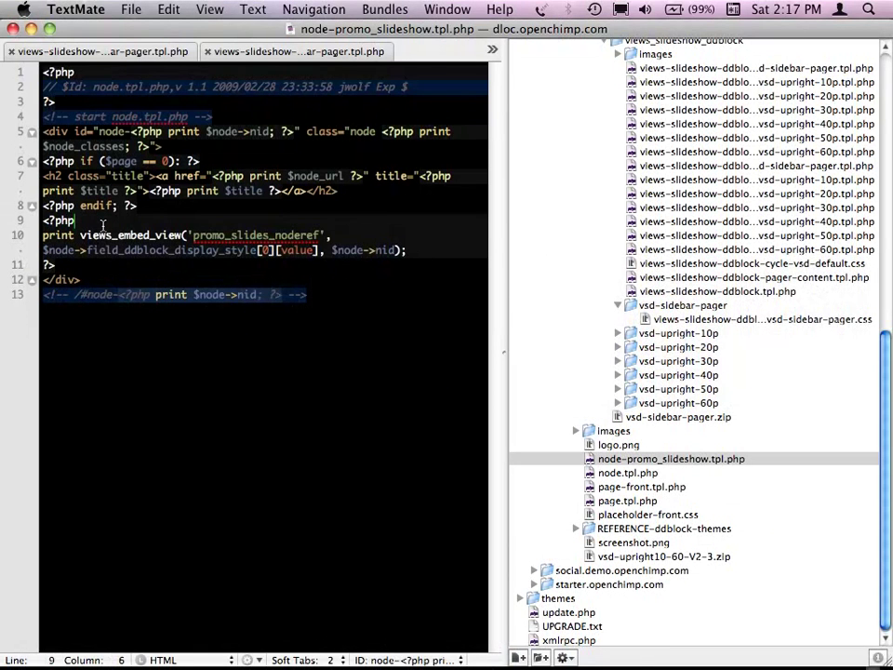
key("Right")
key("shift+Down")
key("shift+Down")
key("shift+Down")
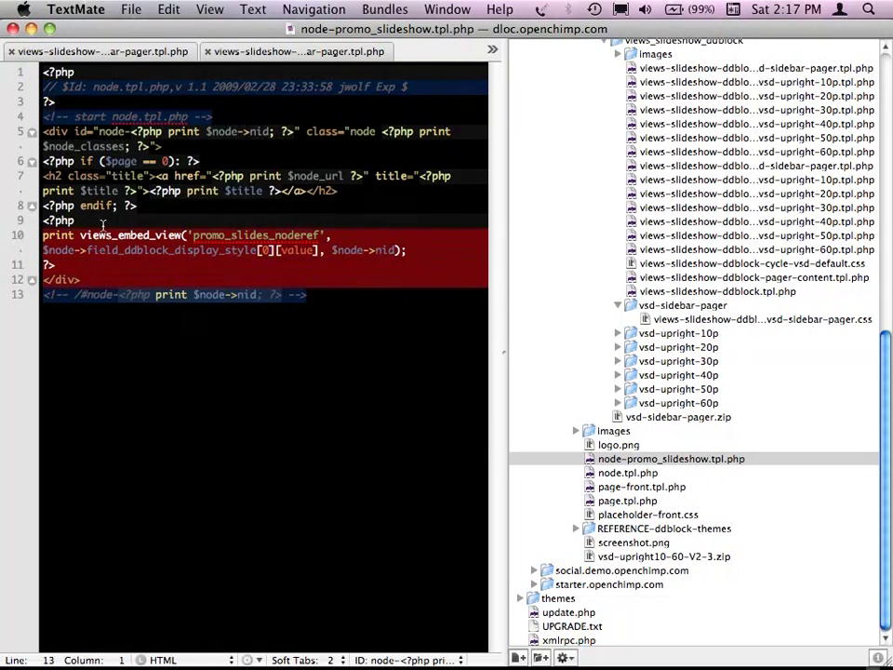
key("shift+Up")
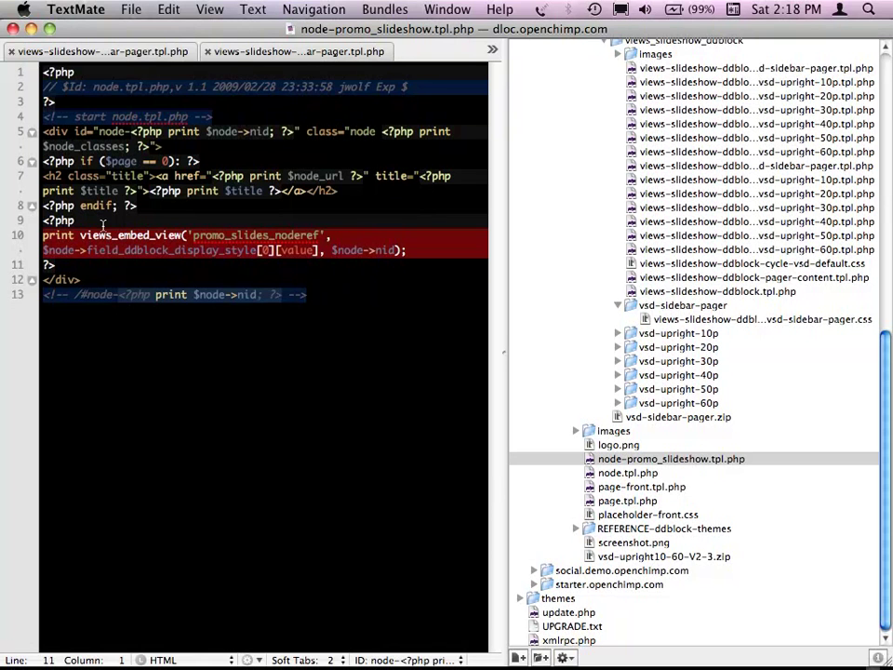
- Switch to Safari and load the /cycle page of the slide.dev3.webenabled.net demo site
mouse_move(205, 661)
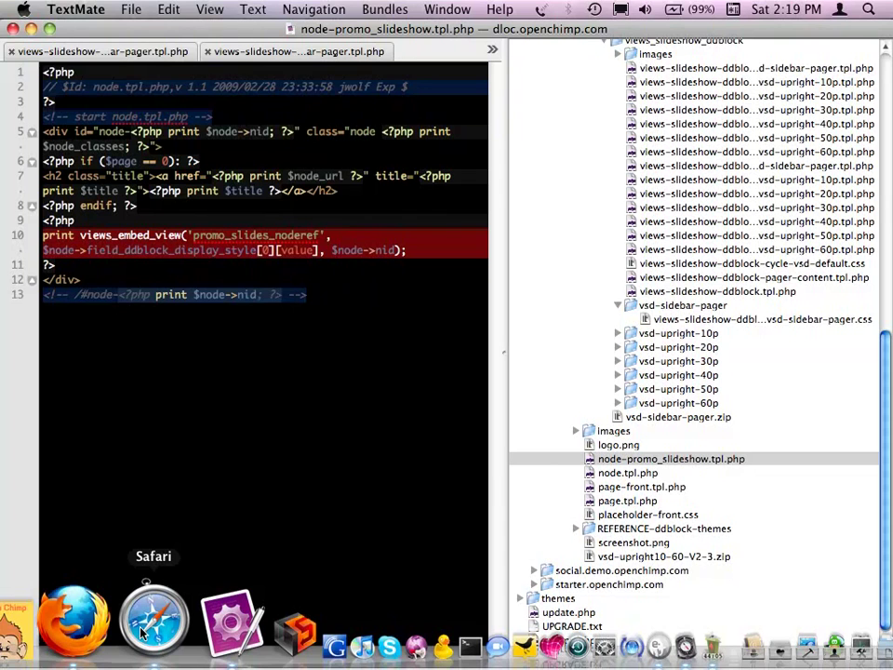
left_click(143, 631)
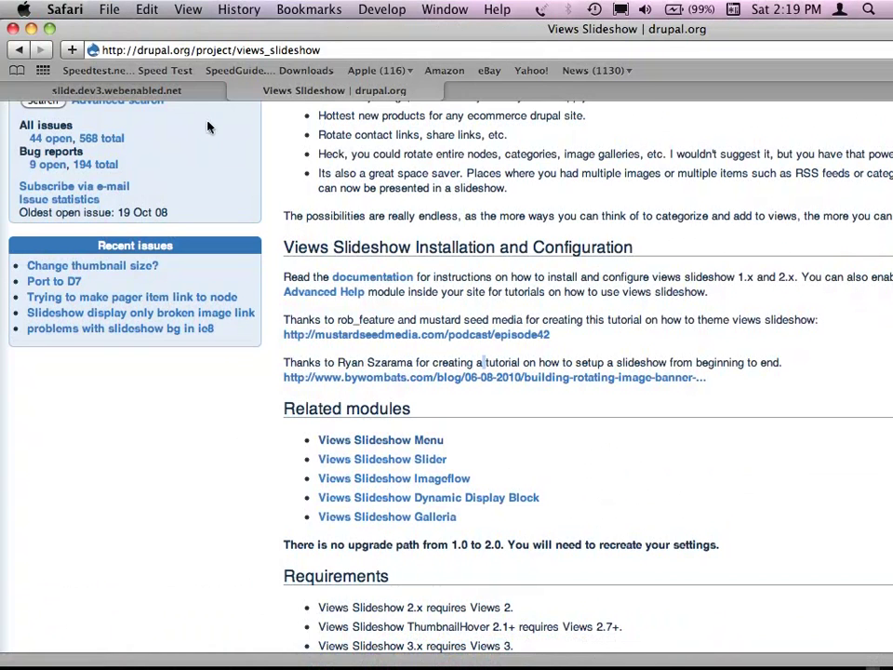
left_click(150, 92)
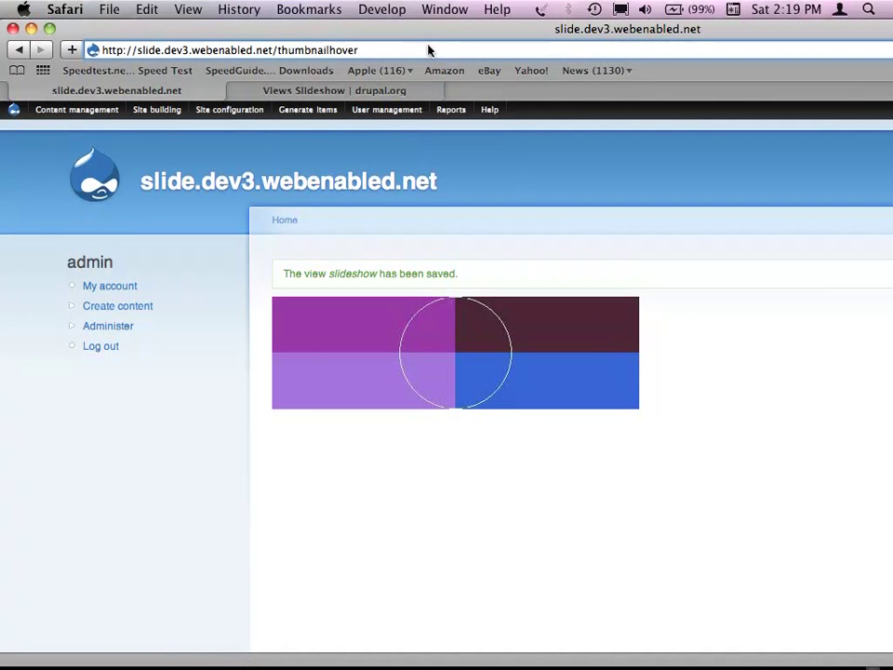
left_click_drag(418, 50, 285, 58)
key("BackSpace")
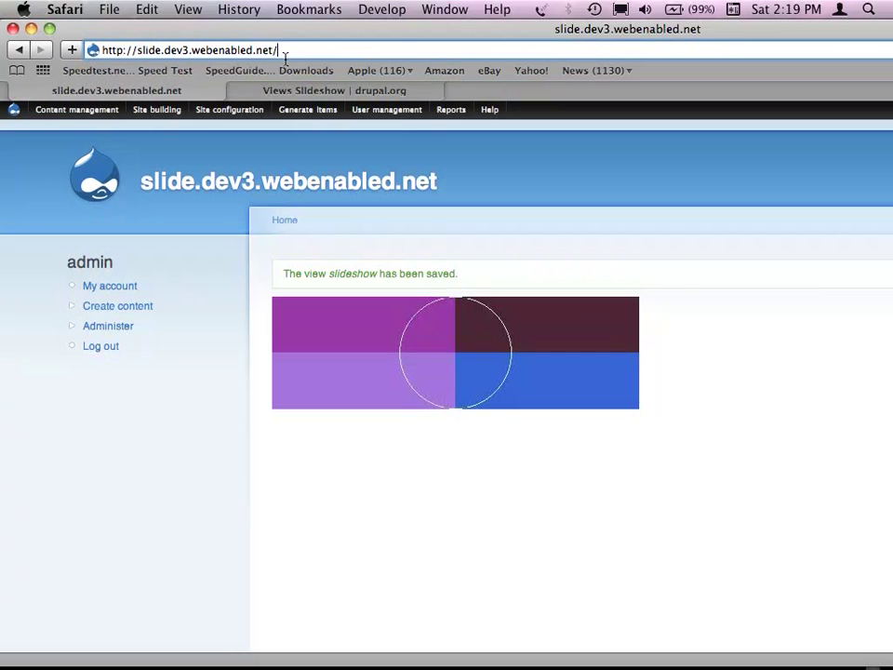
type("cycle")
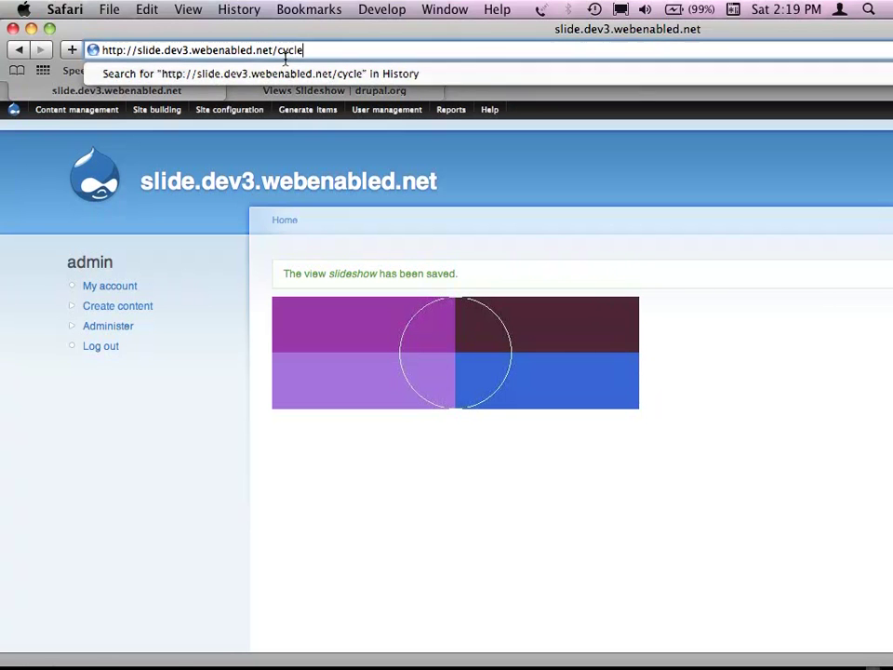
key("Return")
mouse_move(386, 109)
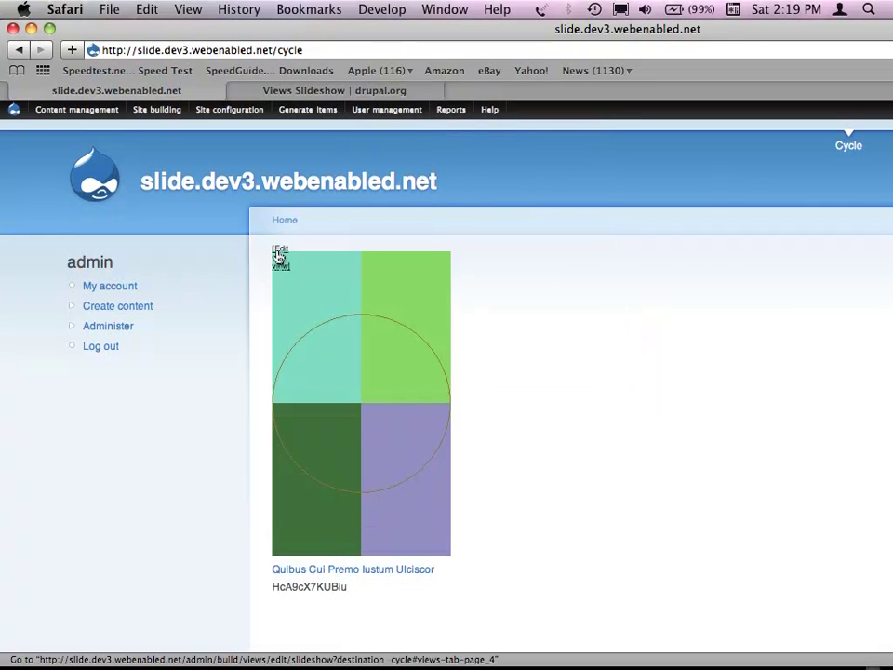
- Open the slideshow view for editing from the cycle page and examine the Cycle display's Slideshow style options
left_click(279, 256)
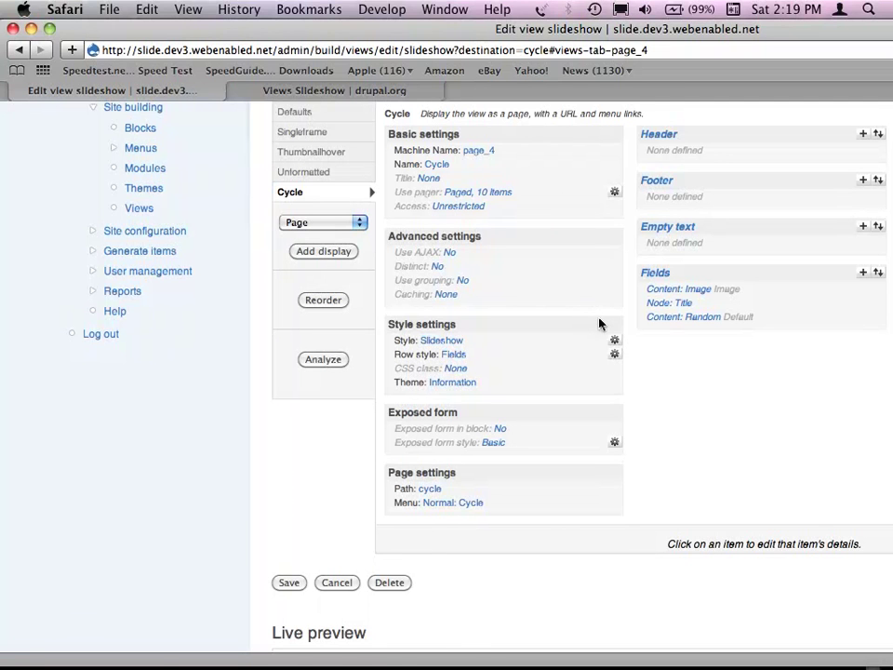
left_click(614, 342)
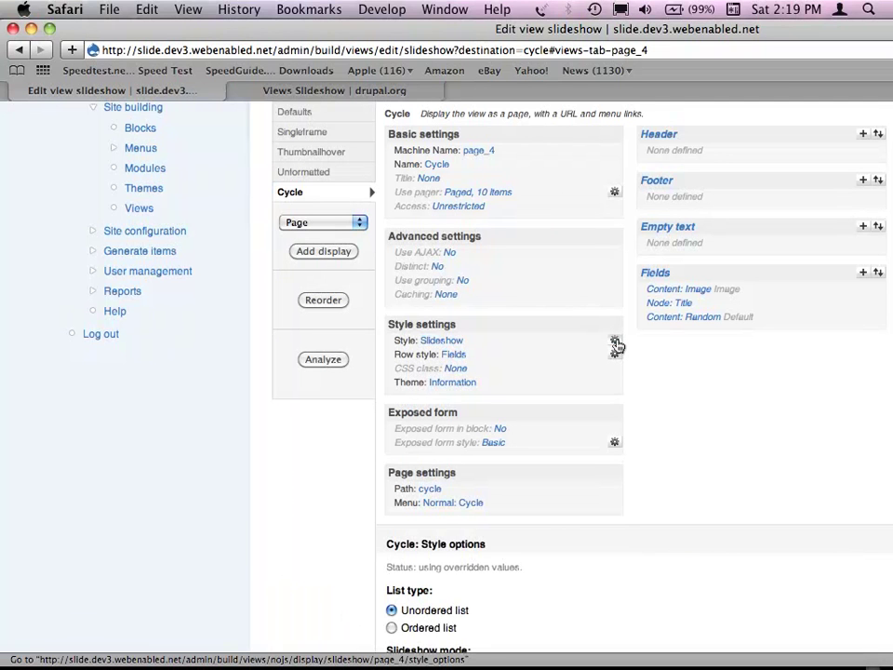
scroll(616, 346, "down", 10)
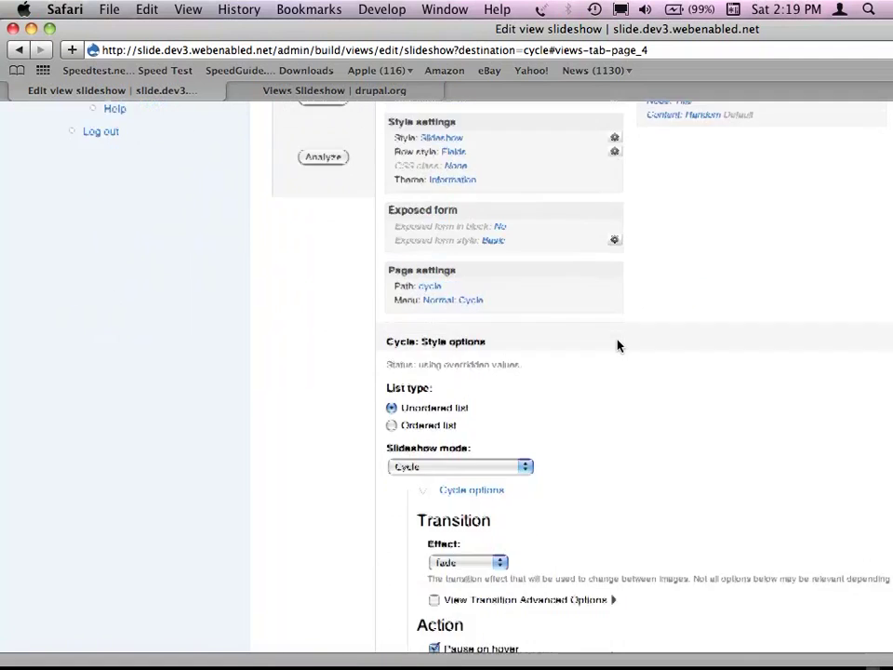
scroll(617, 346, "down", 4)
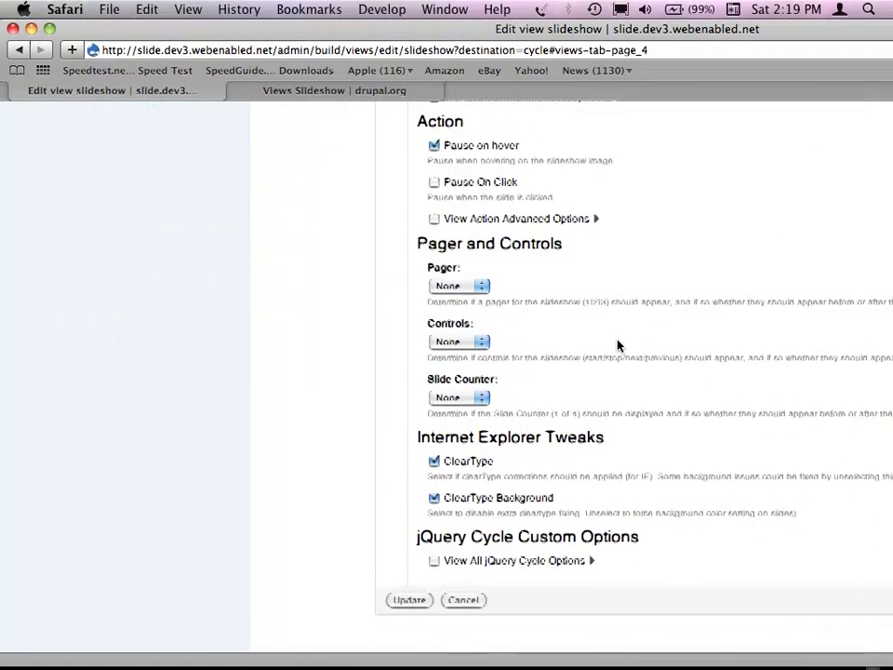
scroll(616, 346, "up", 3)
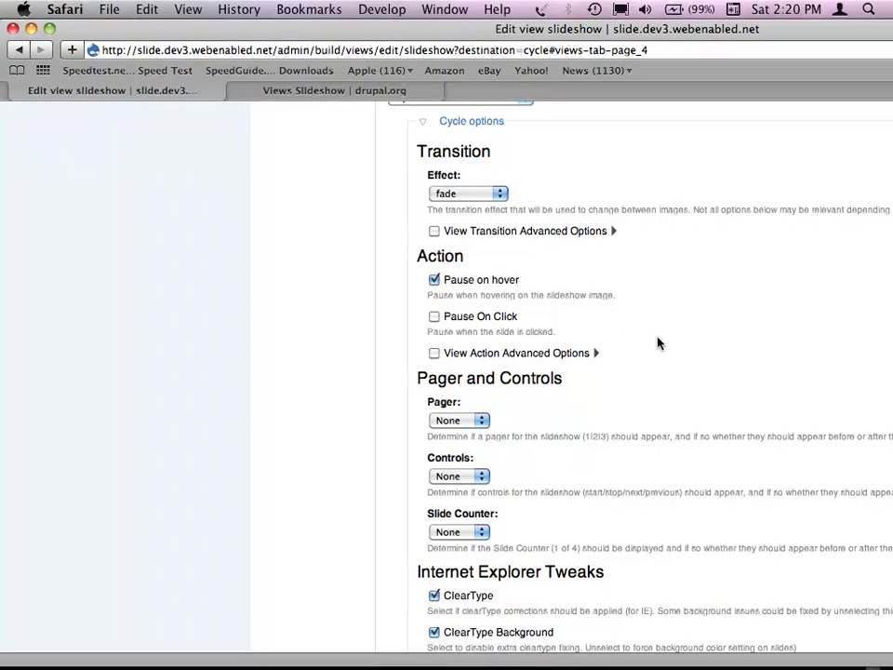
scroll(658, 344, "up", 2)
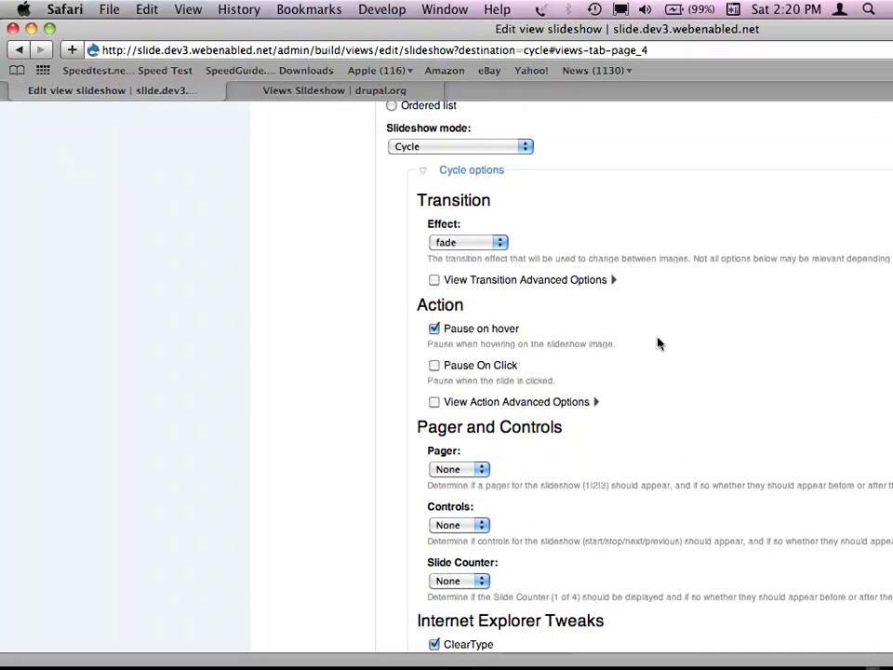
- Inspect the available slideshow modes, then set the Cycle slideshow's pager to Top
left_click(529, 148)
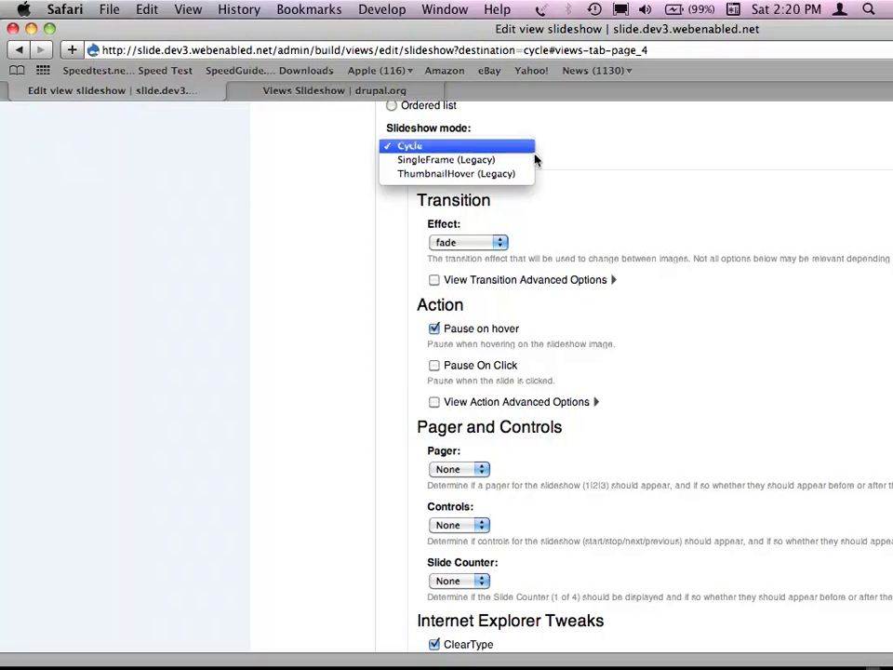
left_click(481, 477)
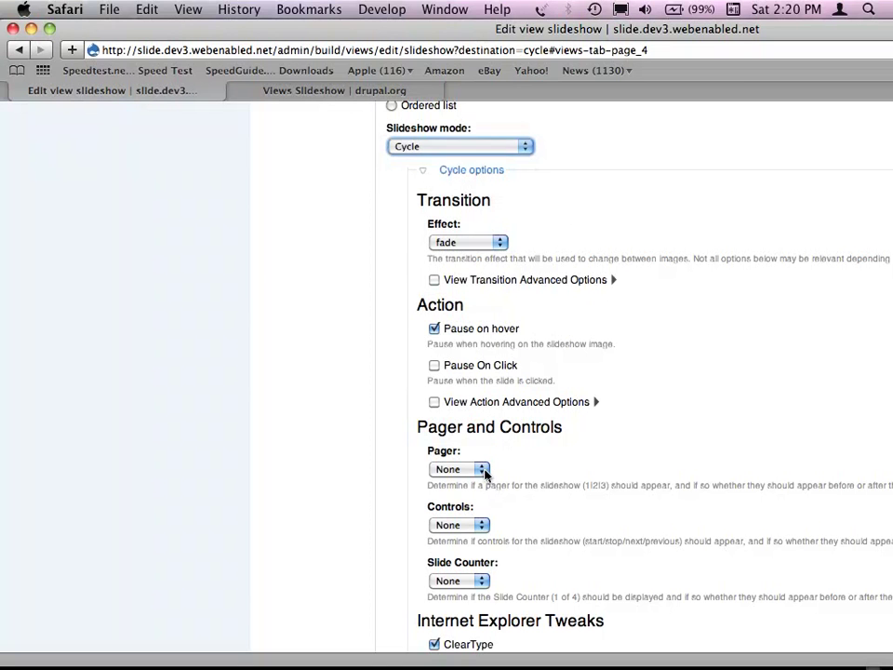
left_click(482, 472)
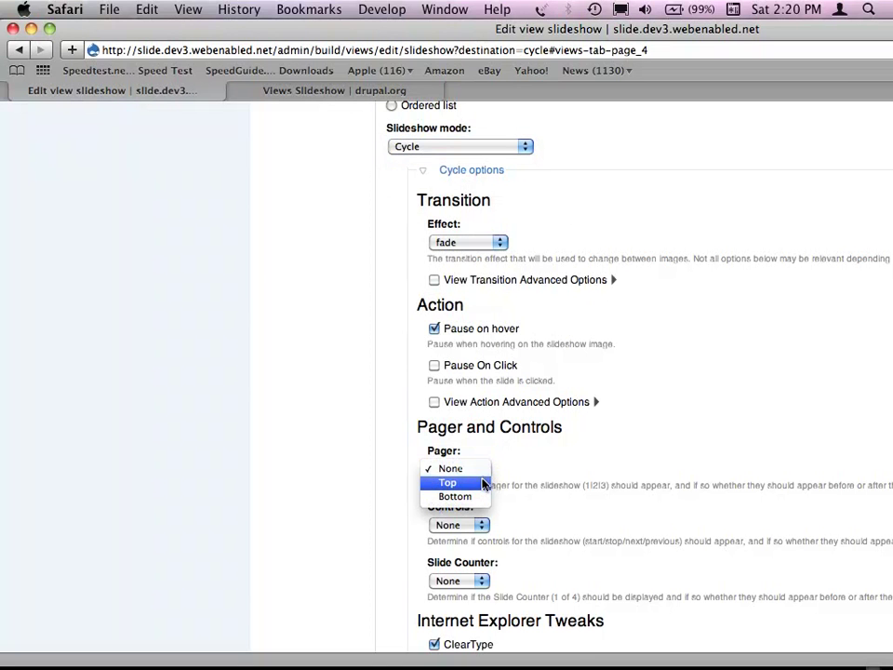
left_click(483, 482)
scroll(581, 447, "down", 3)
scroll(581, 448, "down", 3)
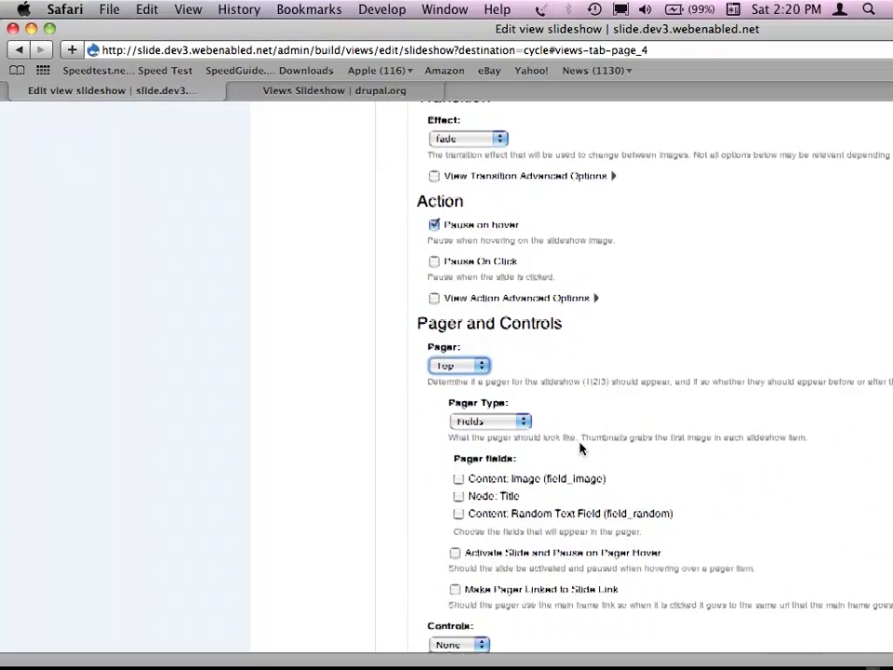
- Inspect the available pager types and keep Fields selected
left_click(526, 376)
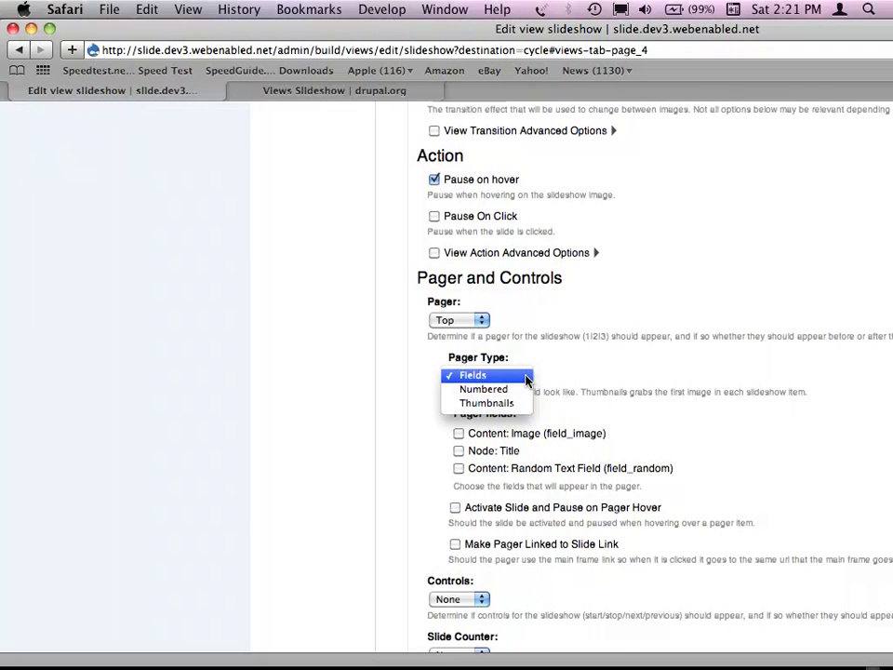
left_click(527, 377)
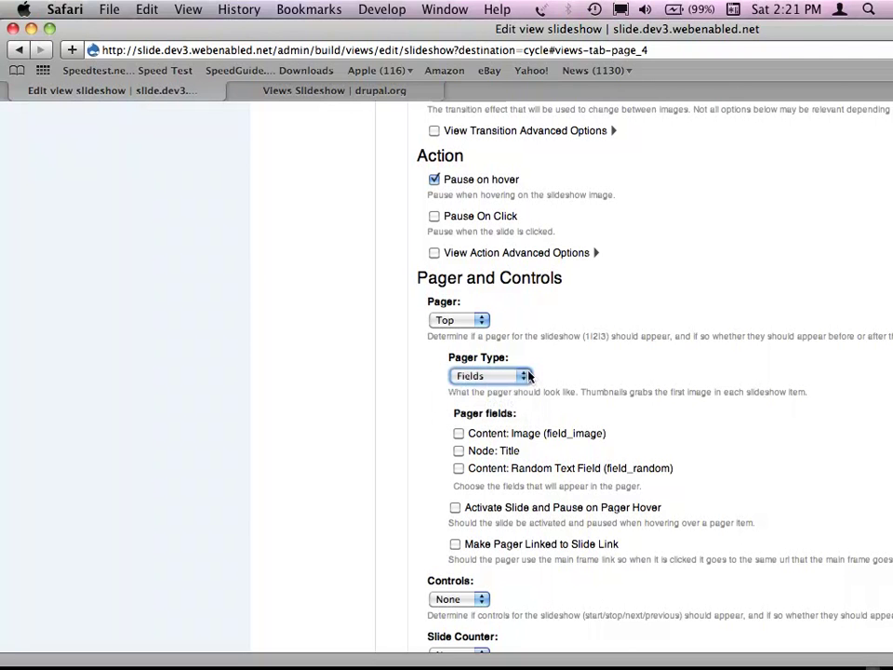
scroll(544, 354, "down", 1)
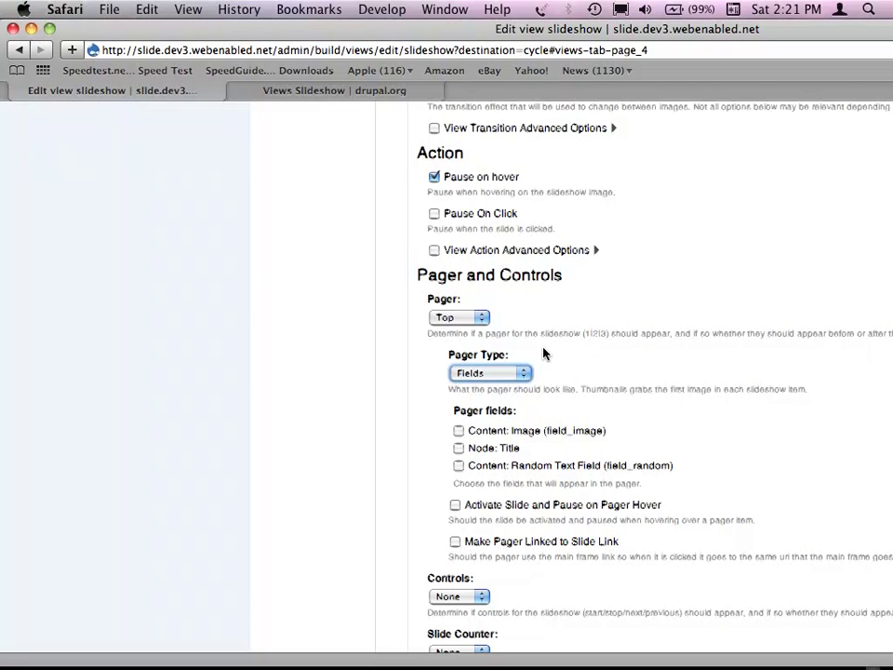
- Expand the advanced transition options and the advanced action options one after another to inspect them, collapsing each again
scroll(544, 353, "up", 5)
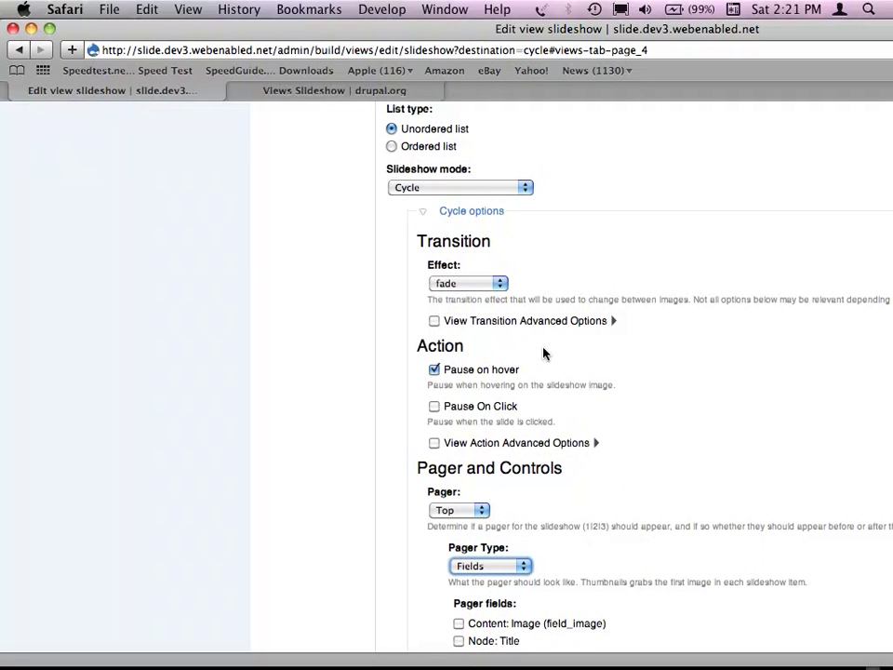
left_click(433, 322)
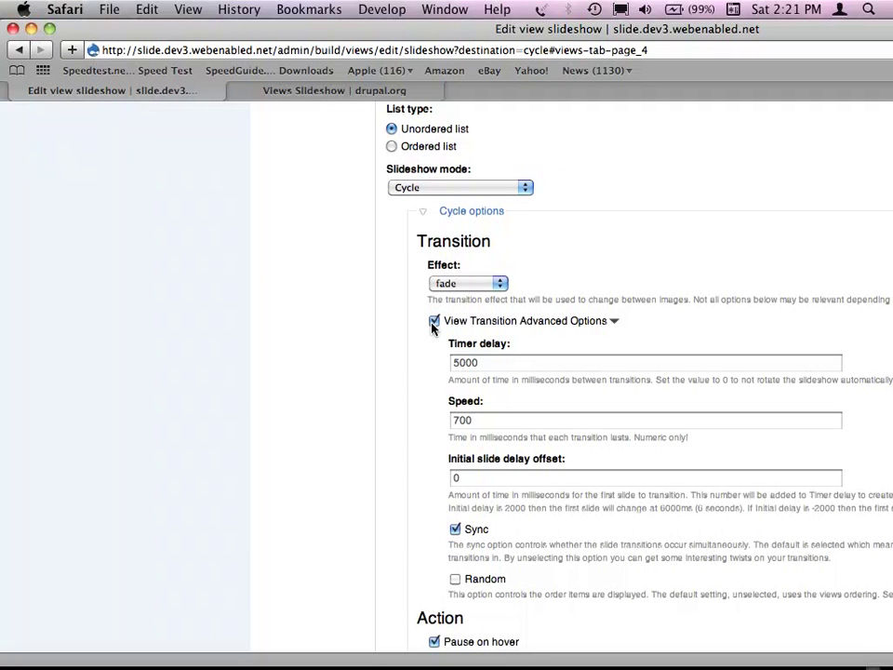
left_click(434, 322)
scroll(432, 324, "down", 2)
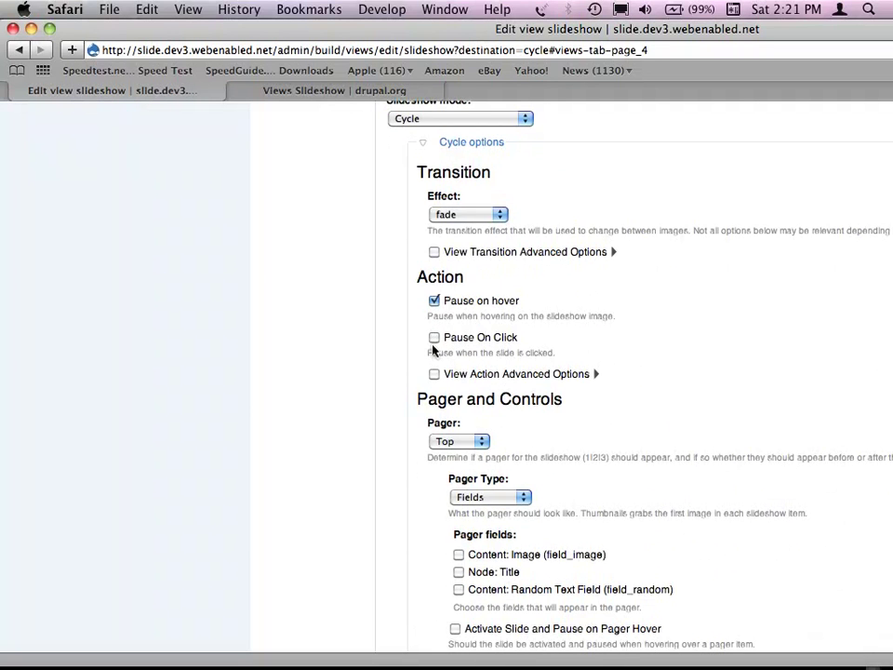
left_click(434, 374)
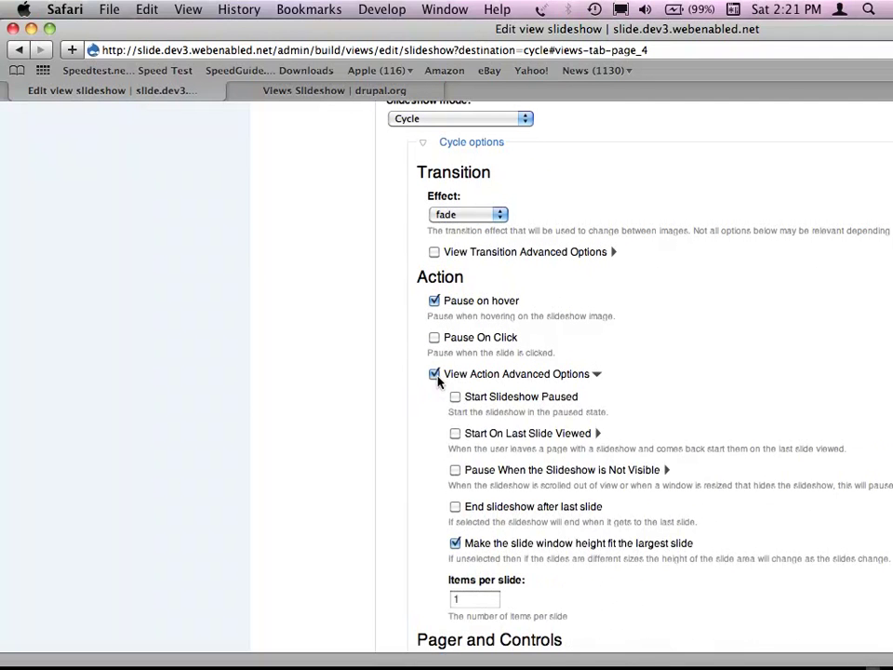
left_click(435, 376)
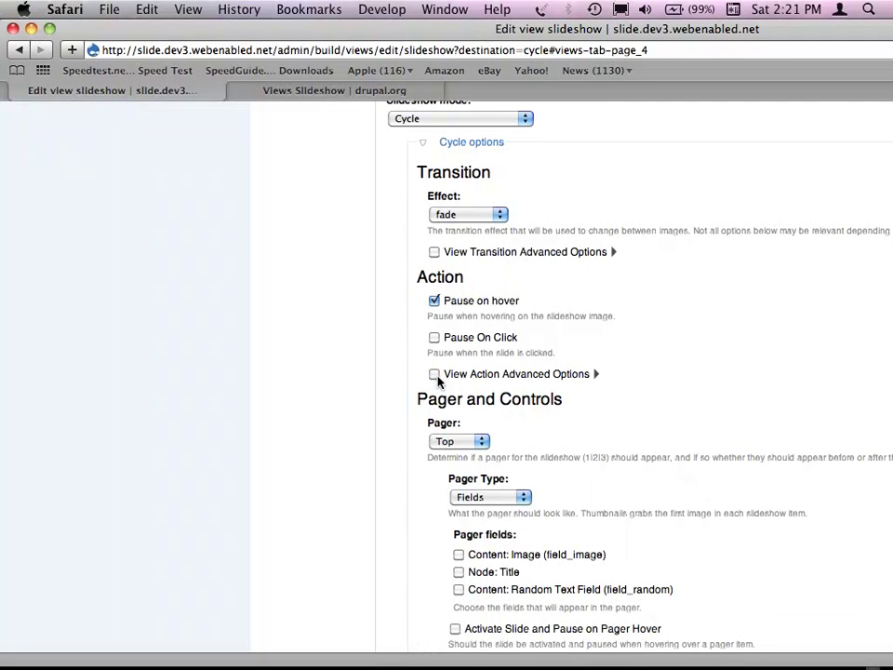
- Review the pager, controls and Internet Explorer settings and briefly expand the jQuery Cycle custom options to inspect them
scroll(438, 381, "down", 1)
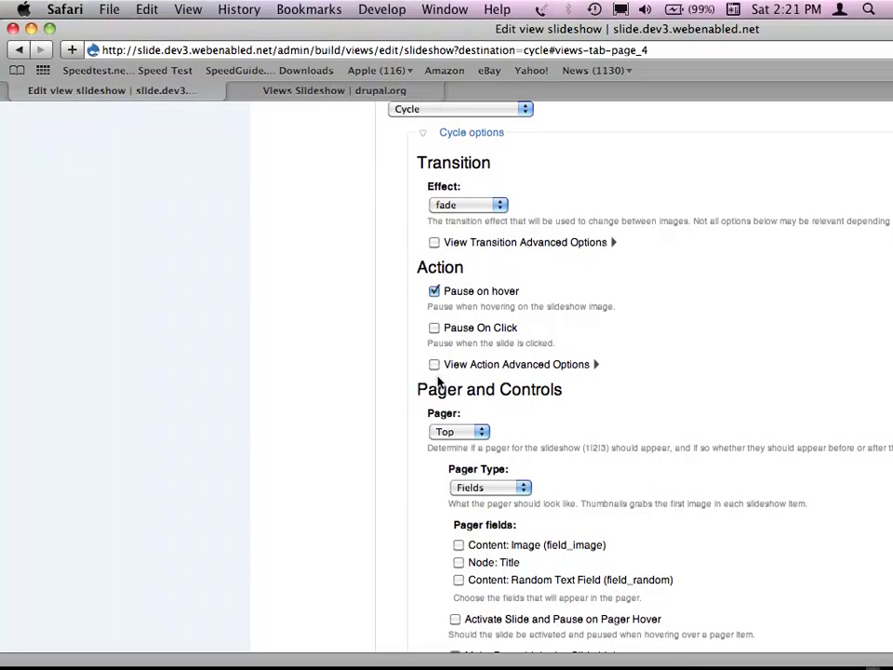
scroll(438, 381, "down", 5)
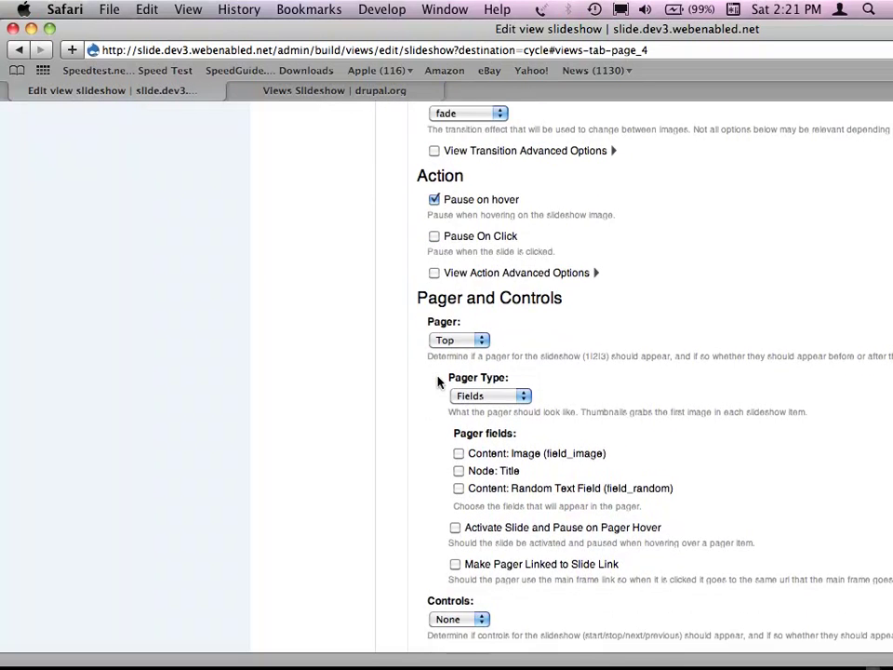
scroll(438, 381, "down", 8)
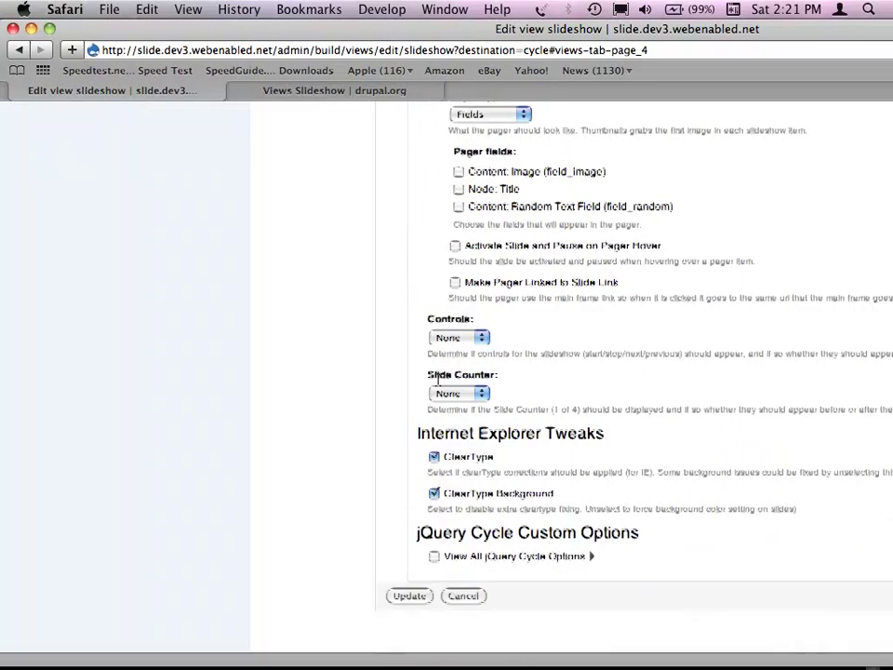
scroll(438, 381, "up", 5)
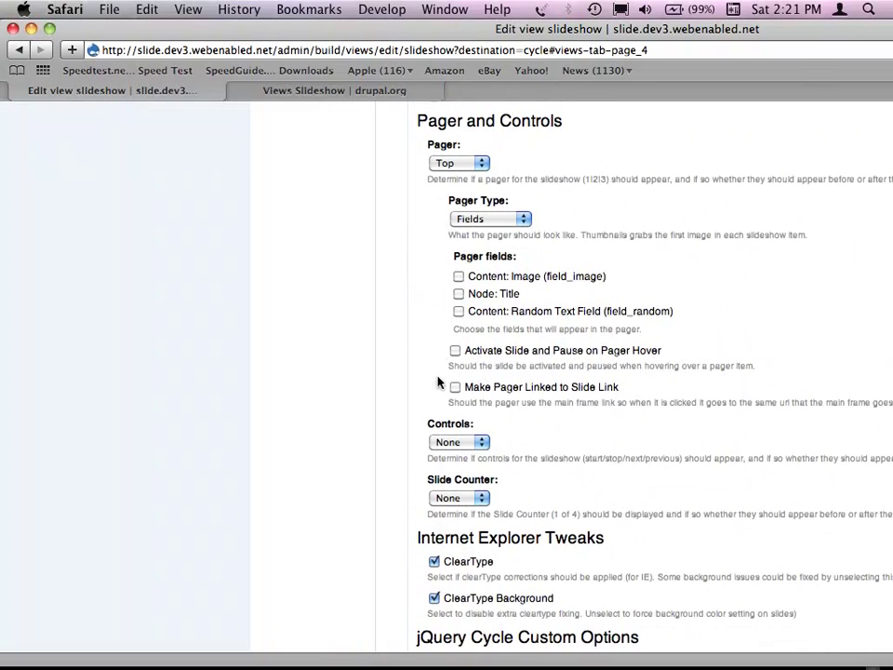
scroll(439, 420, "down", 2)
scroll(440, 421, "down", 3)
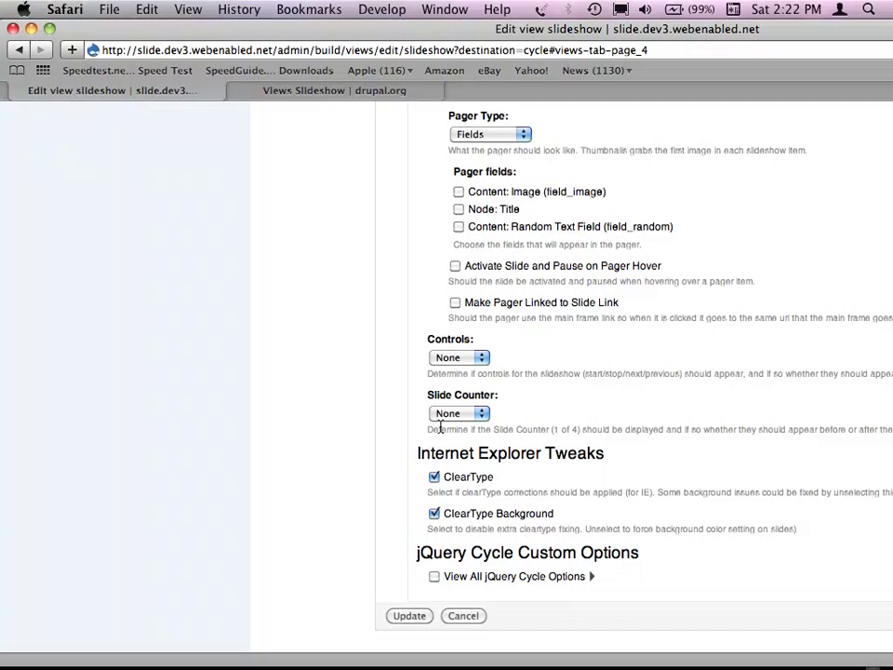
scroll(440, 425, "down", 5)
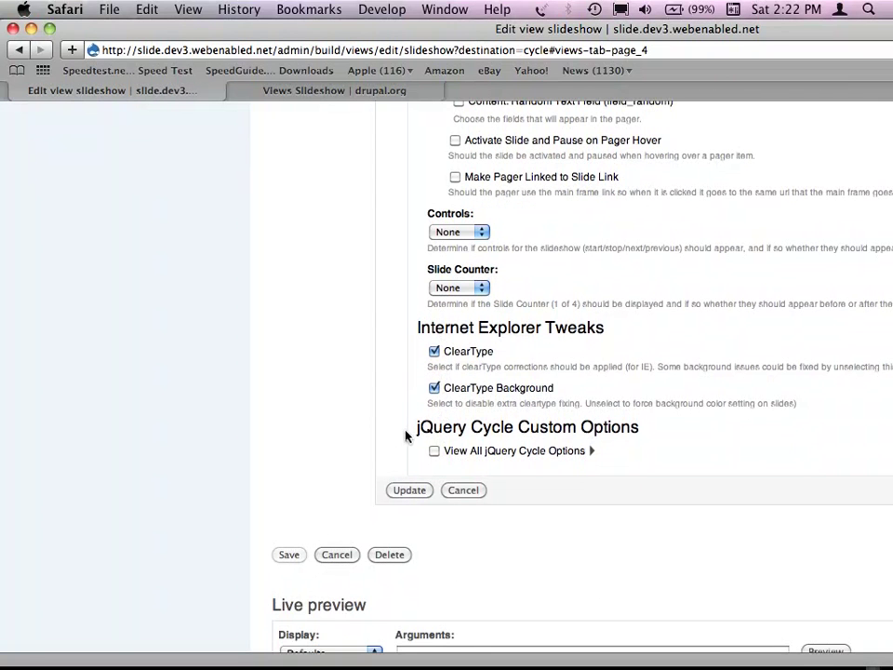
left_click(434, 452)
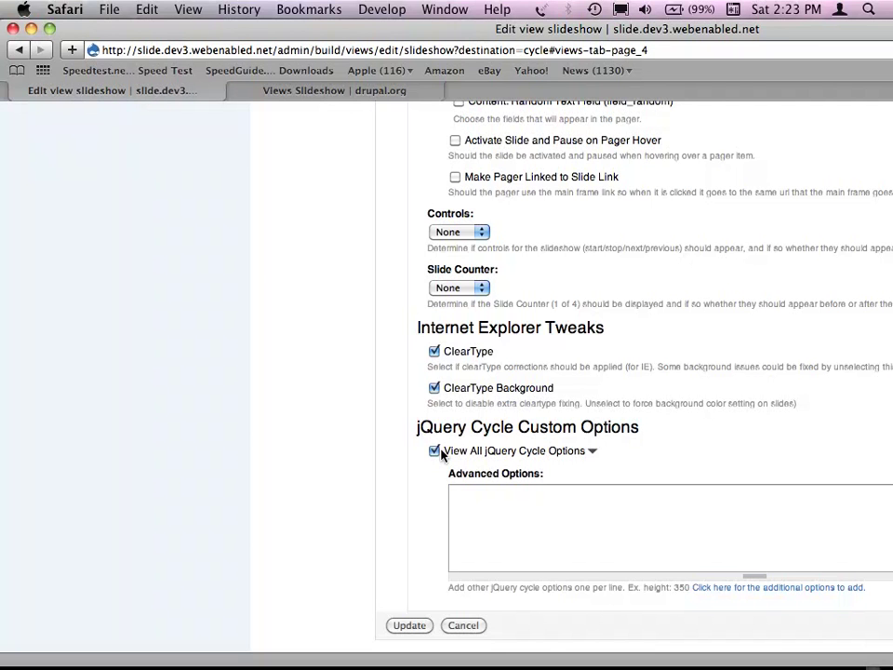
left_click(439, 450)
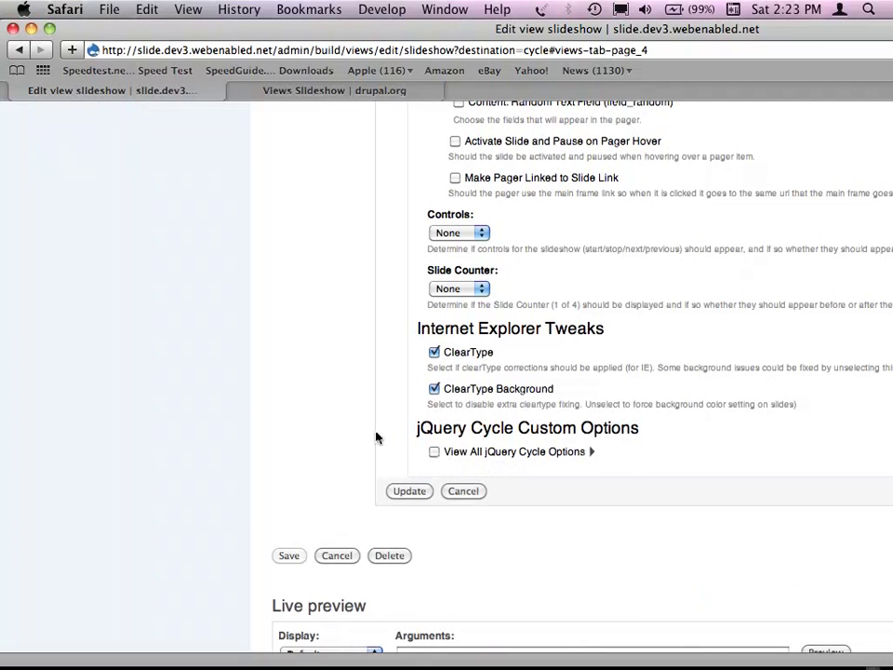
scroll(315, 378, "up", 10)
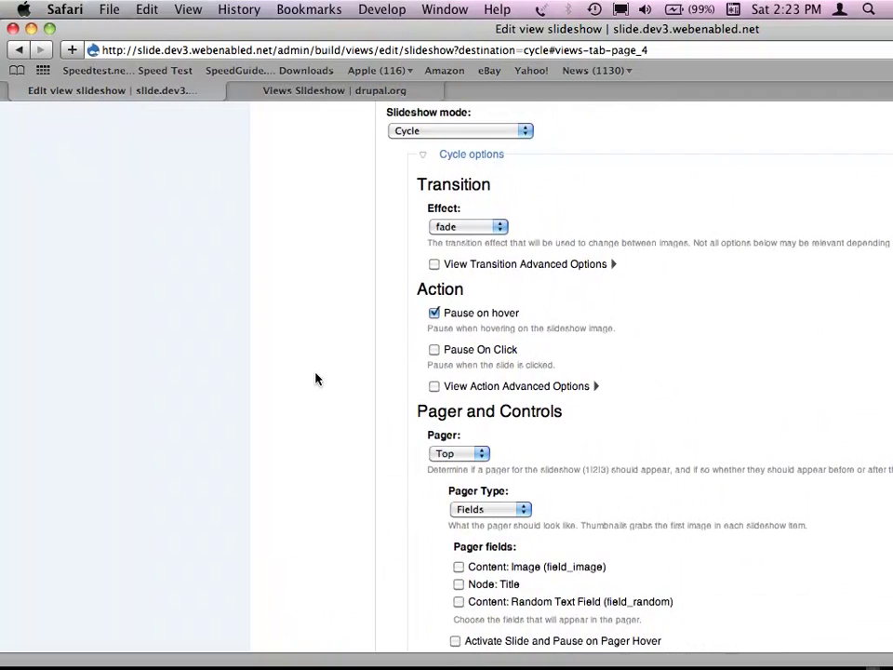
scroll(316, 378, "up", 1)
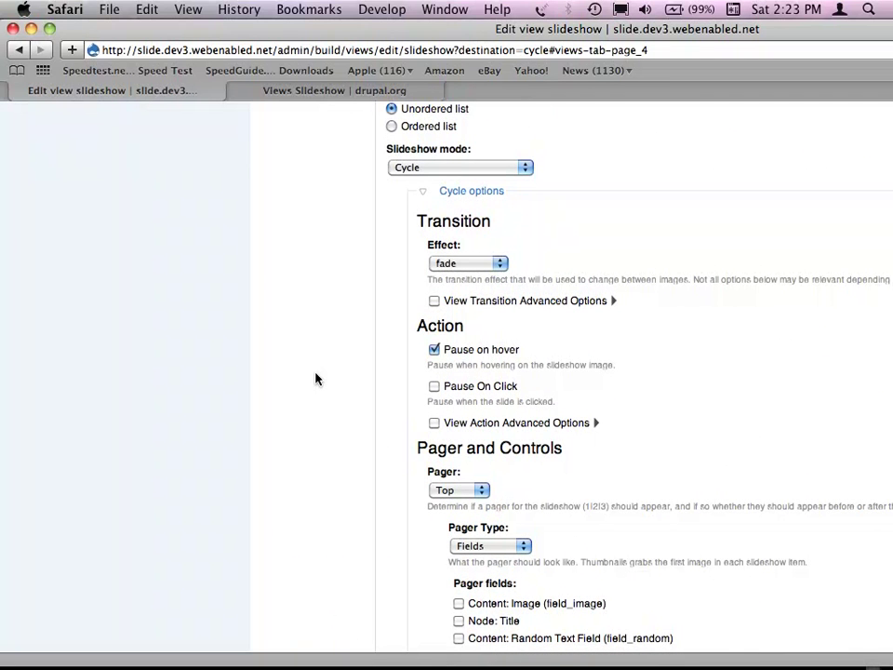
scroll(315, 379, "up", 1)
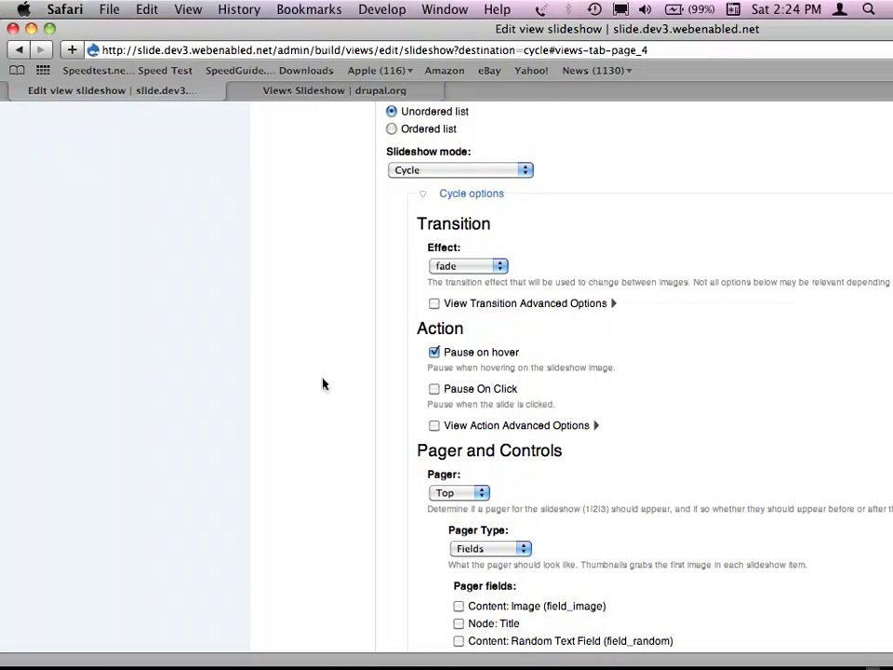
mouse_move(359, 651)
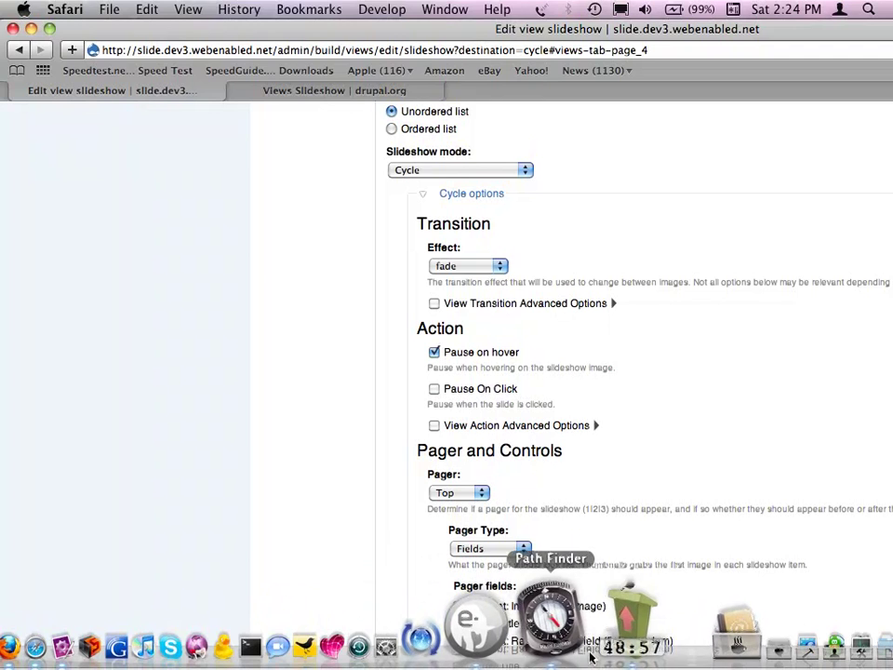
left_click(593, 652)
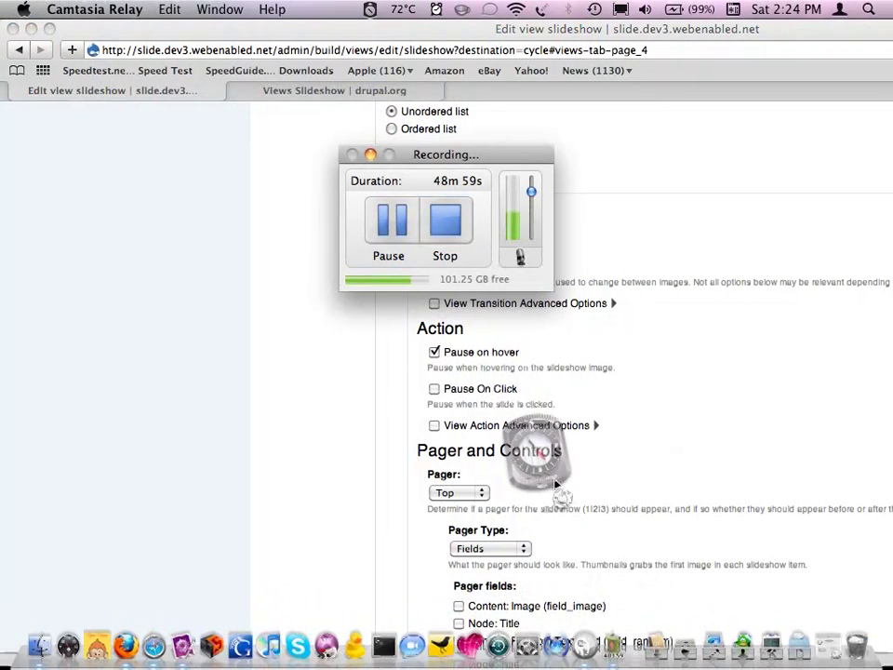